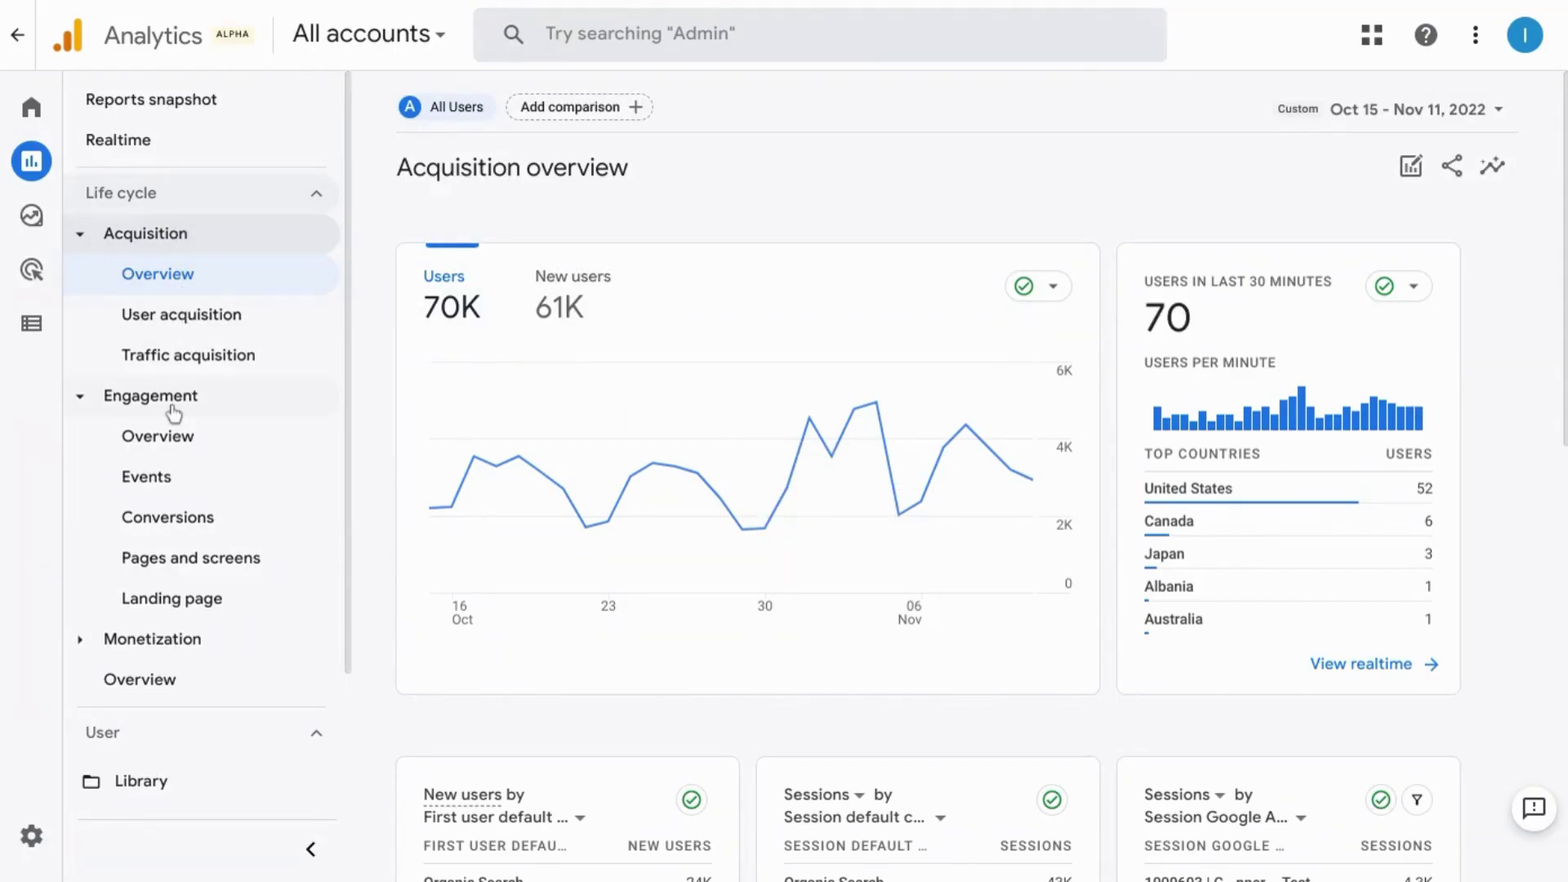
# Step: Examine the users trend and the new-user and session channel cards in the Acquisition overview
pyautogui.moveTo(57, 166)
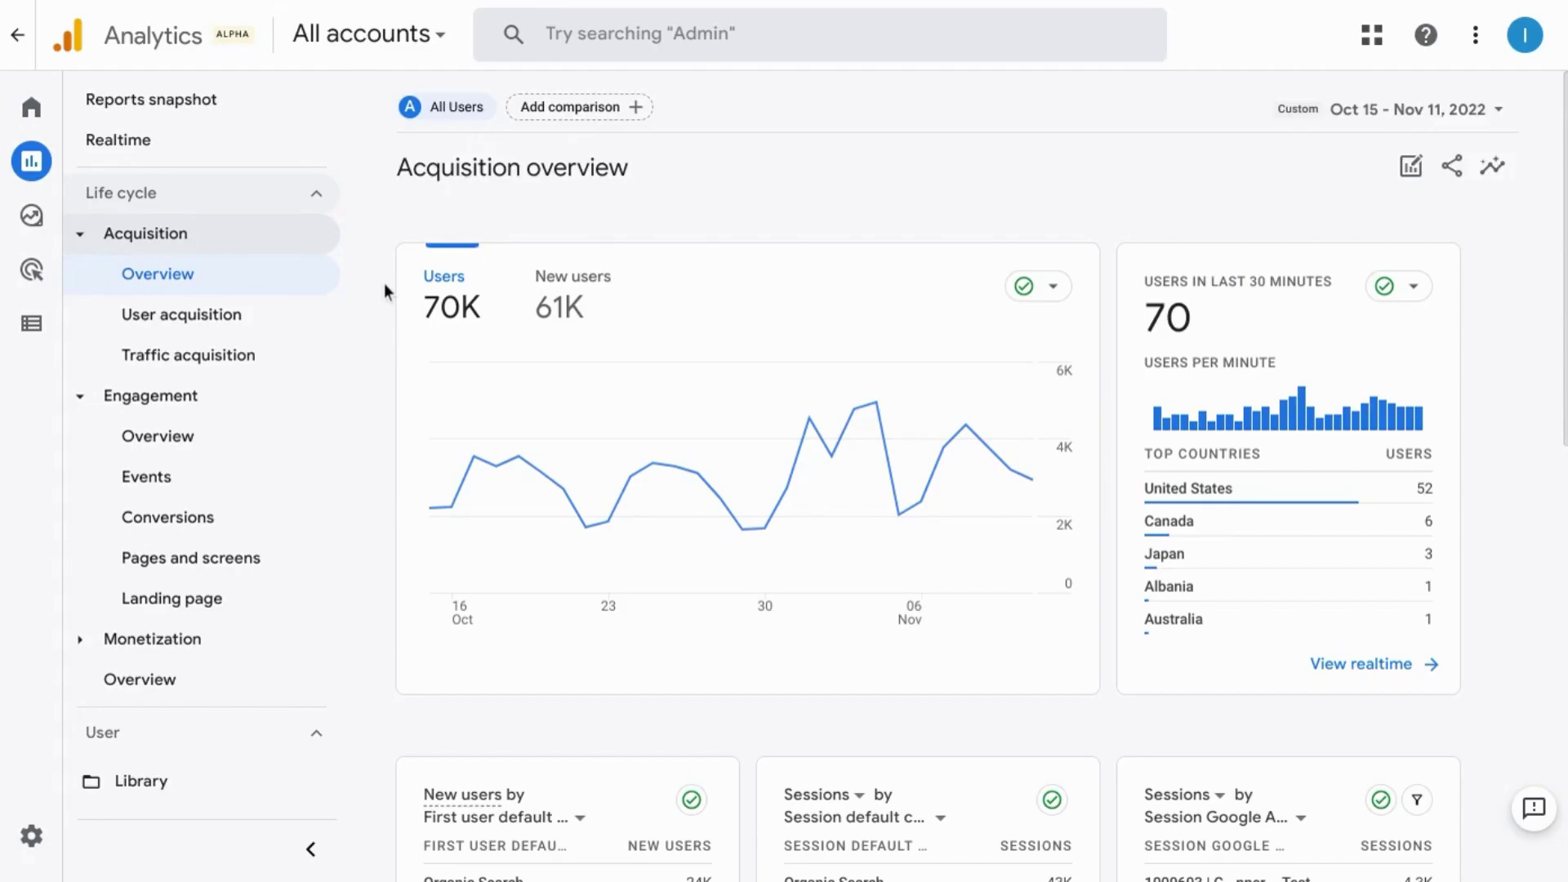
pyautogui.moveTo(846, 450)
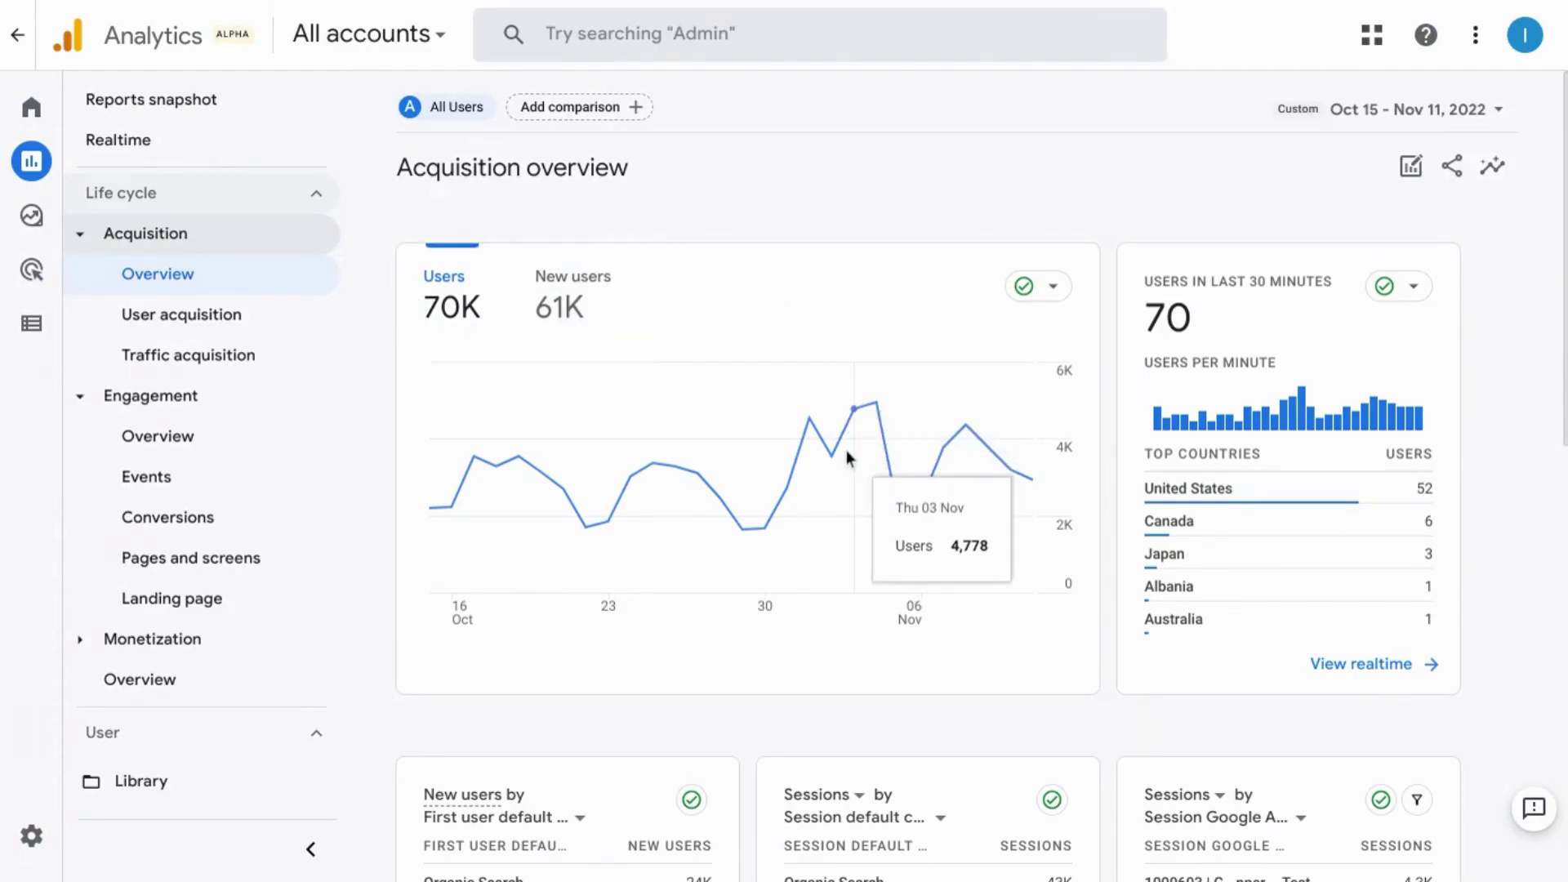
pyautogui.scroll(-5, 846, 449)
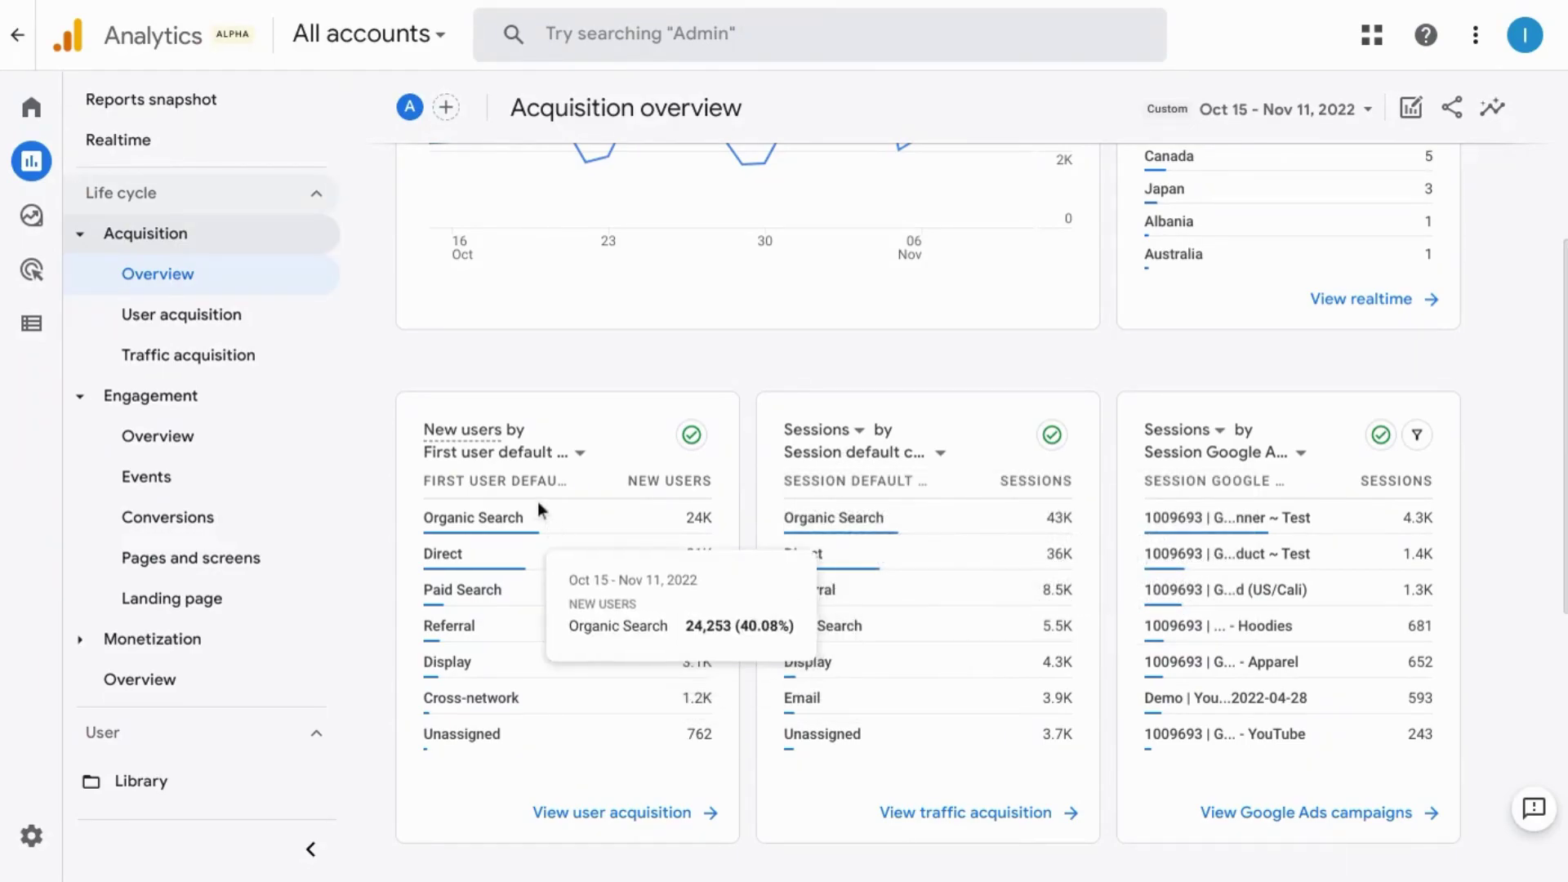
# Step: Open the Traffic acquisition report and examine the channel table's metrics from users through total revenue
pyautogui.click(219, 355)
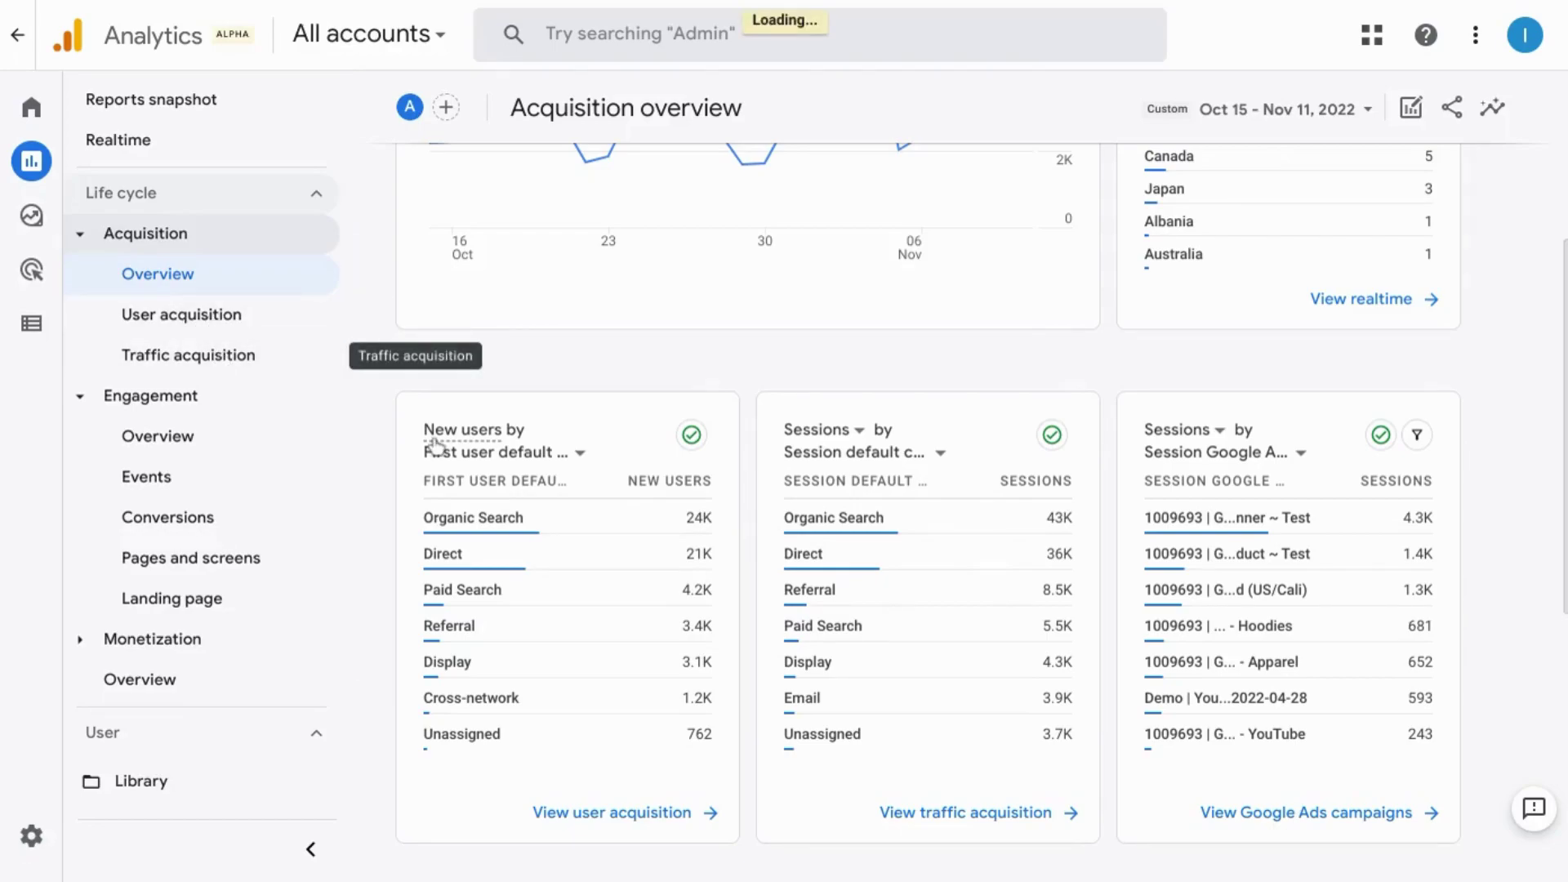
pyautogui.moveTo(435, 445)
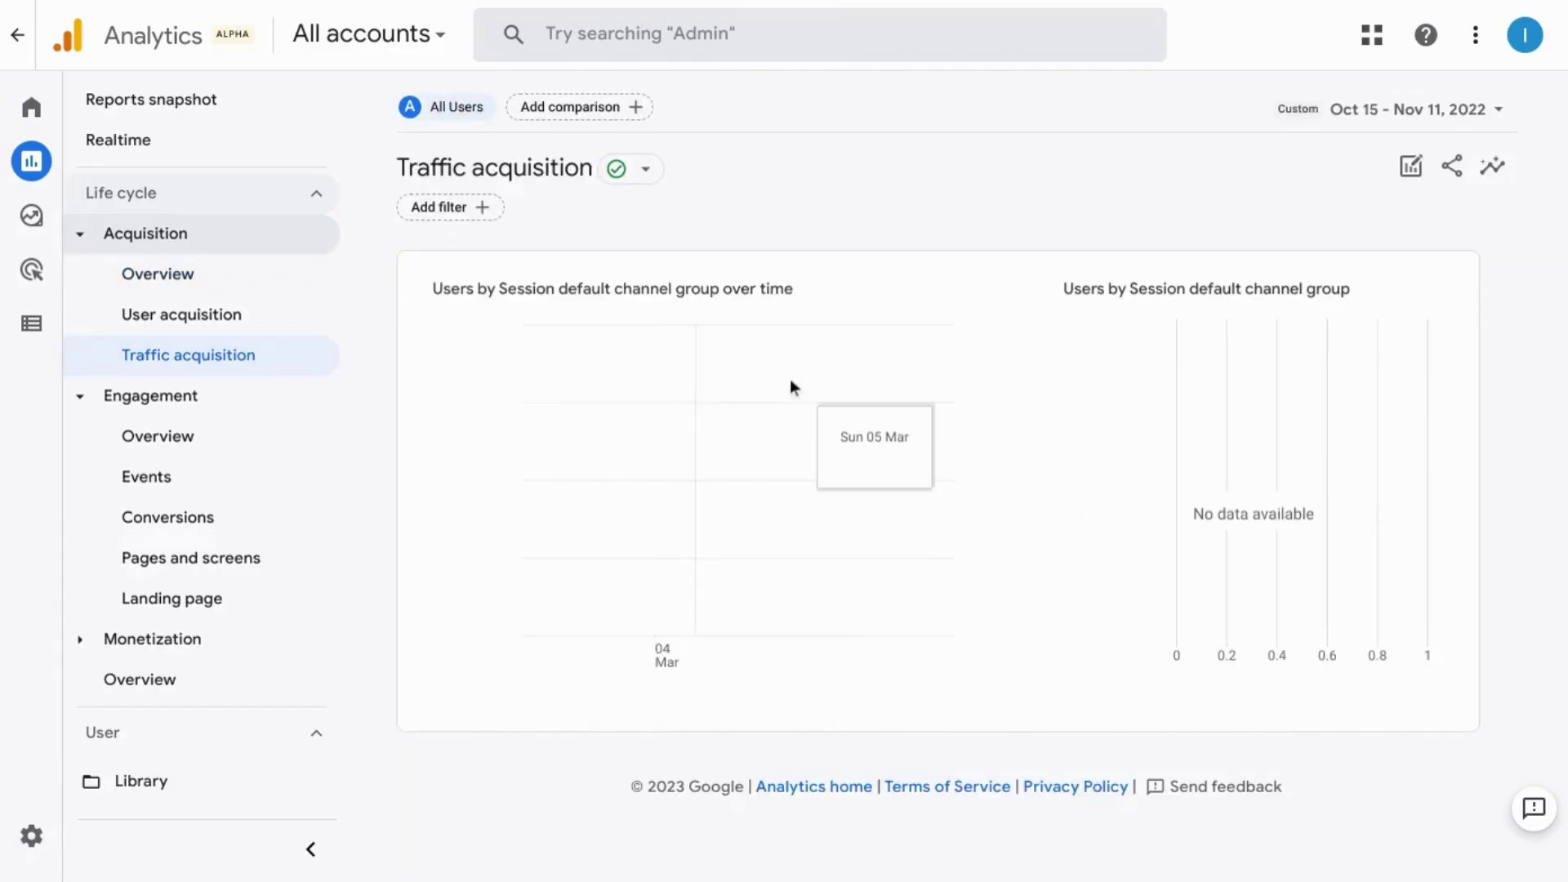
pyautogui.scroll(-5, 790, 379)
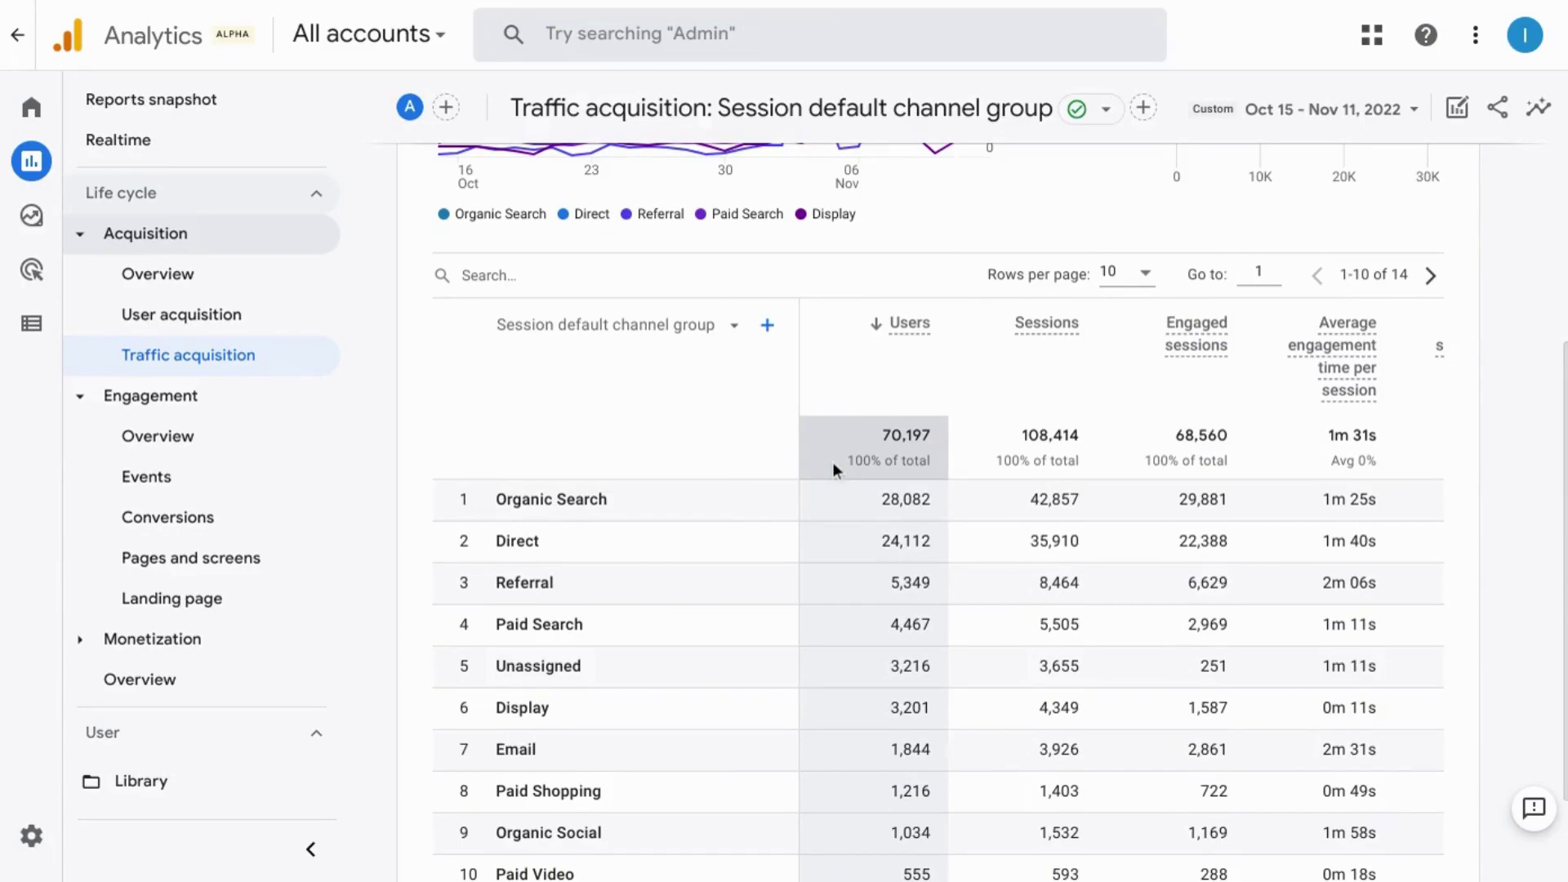
pyautogui.hscroll(5, 1109, 472)
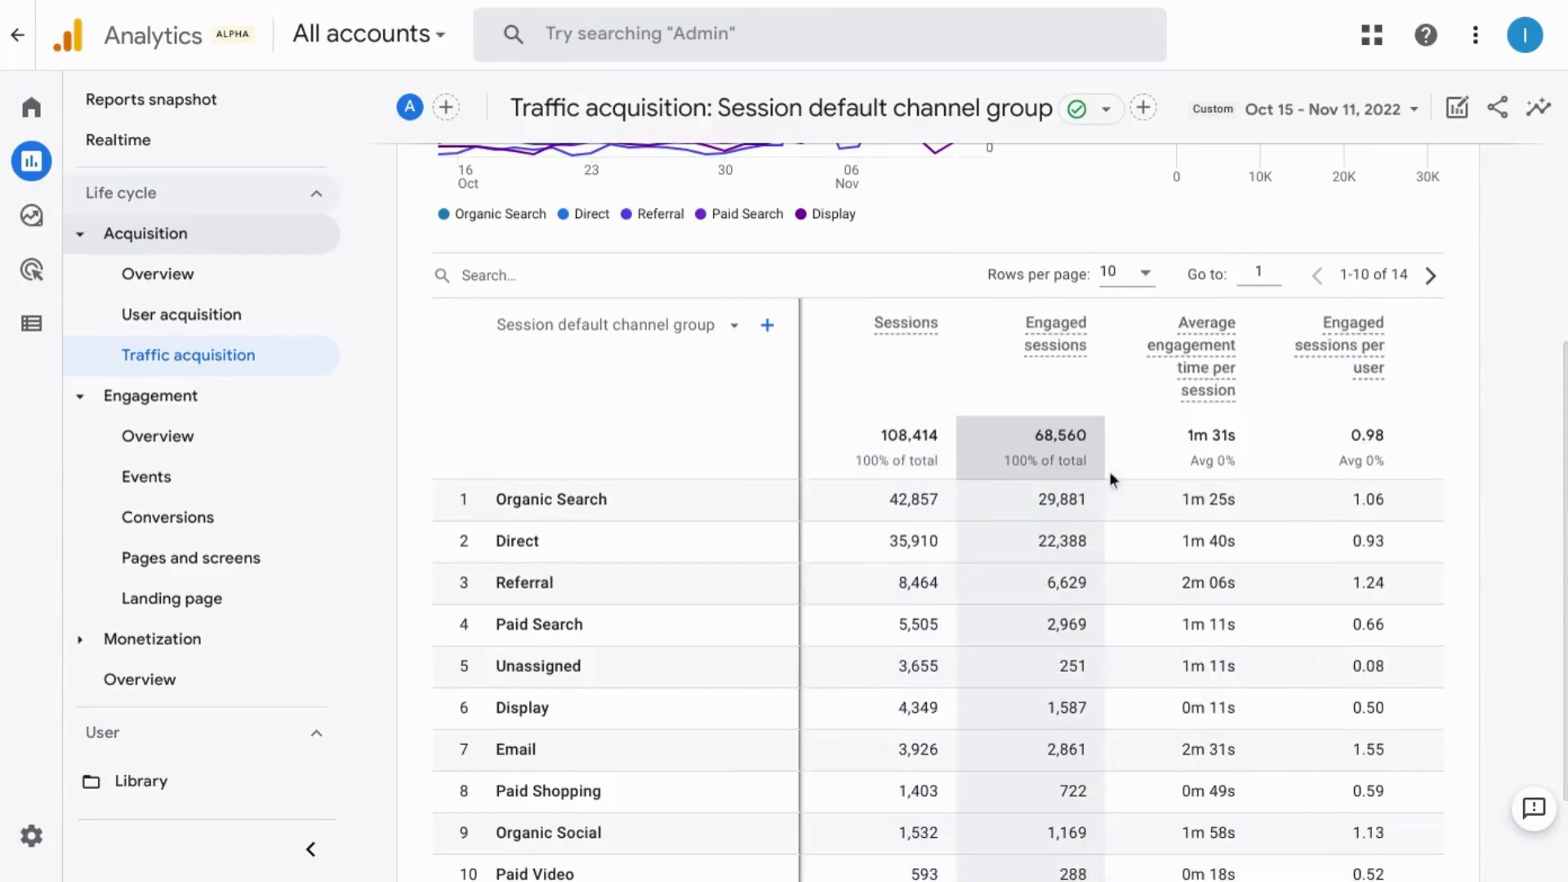
pyautogui.hscroll(5, 1109, 472)
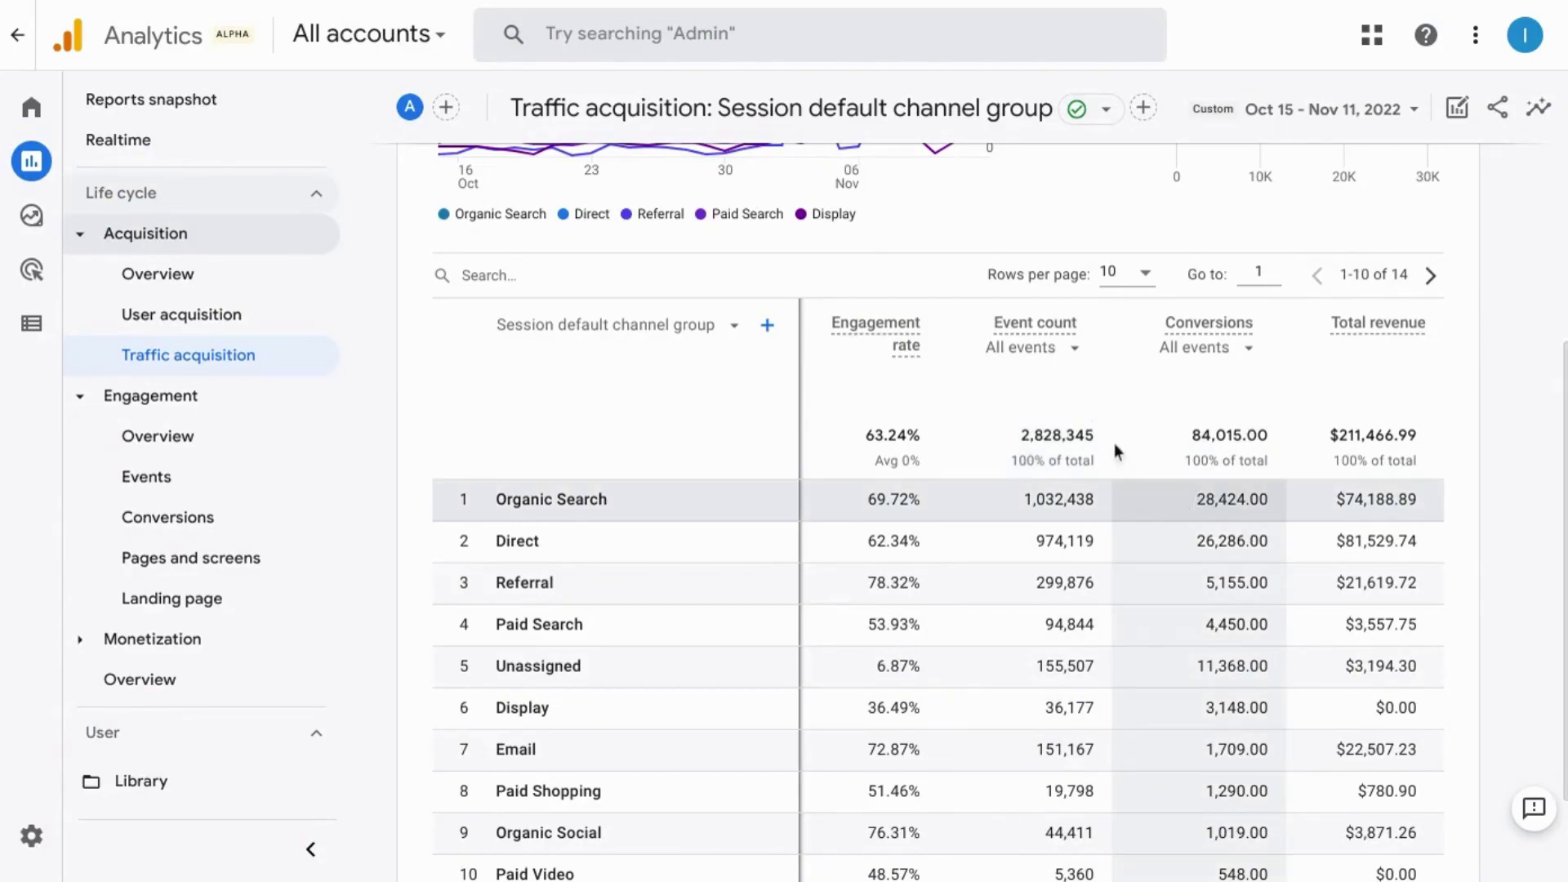
pyautogui.scroll(5, 1053, 359)
pyautogui.click(448, 207)
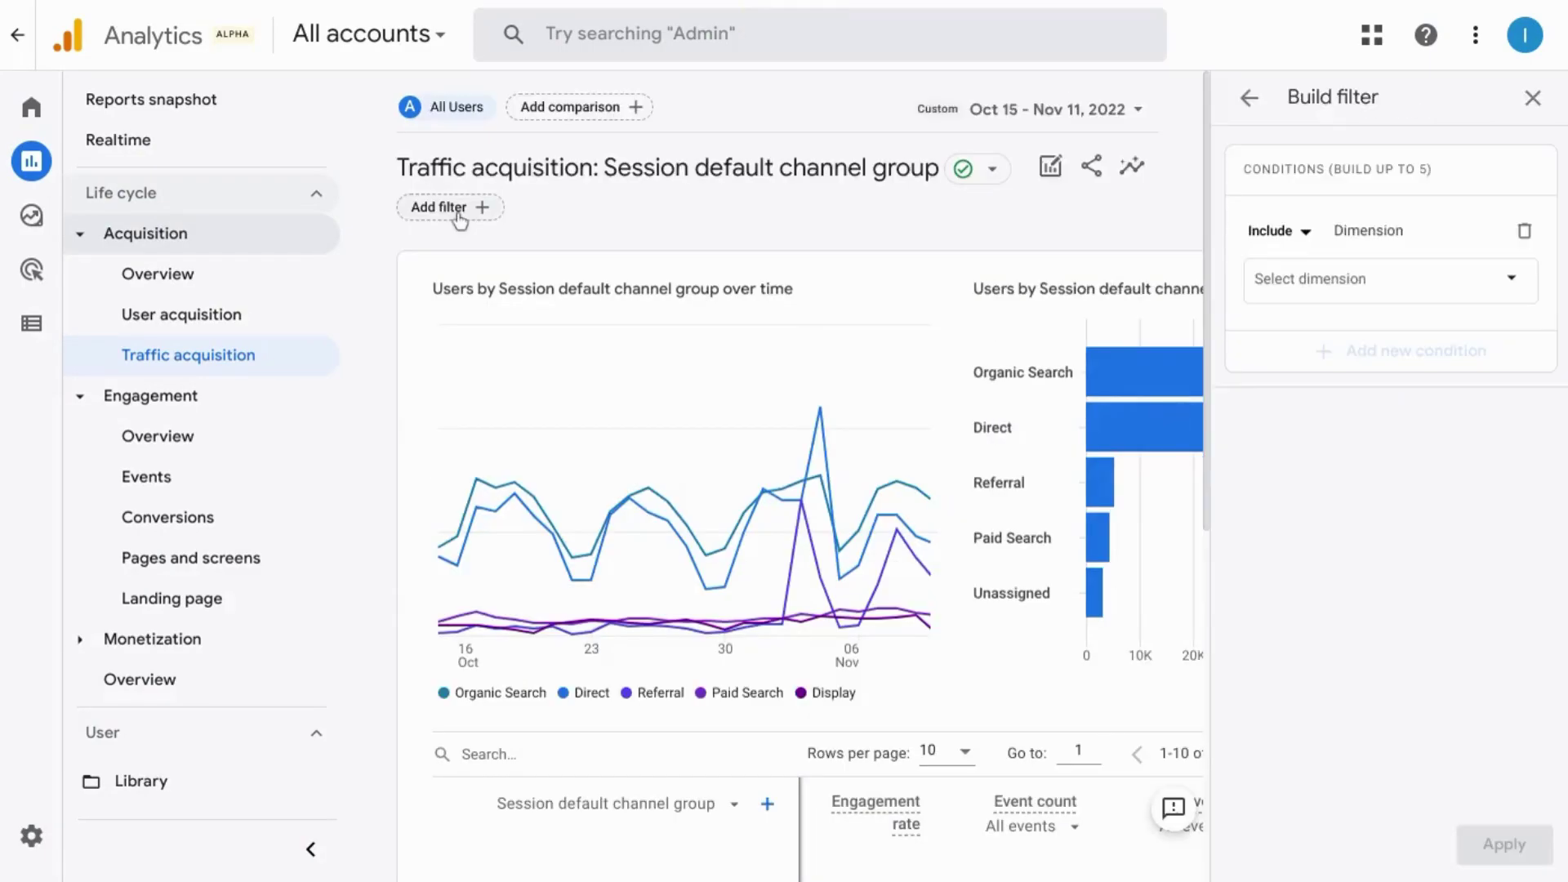
pyautogui.click(1367, 290)
pyautogui.click(1367, 290)
pyautogui.click(1367, 290)
pyautogui.write('chann')
pyautogui.click(1380, 380)
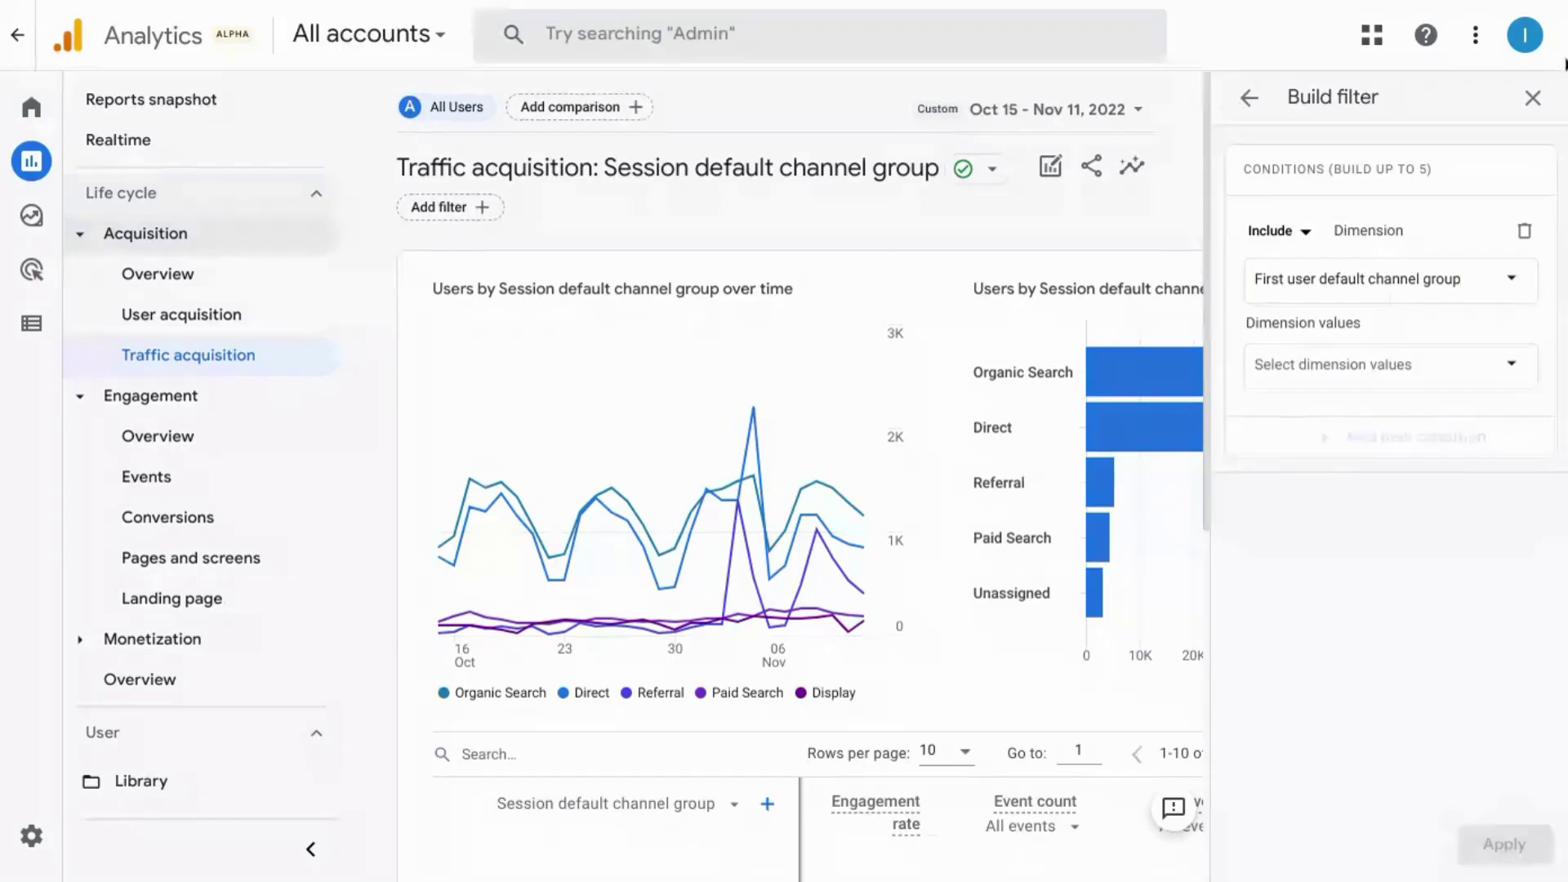
pyautogui.click(1533, 98)
# Step: Search the Traffic acquisition channel table for "social" and view the matching rows
pyautogui.scroll(-5, 815, 392)
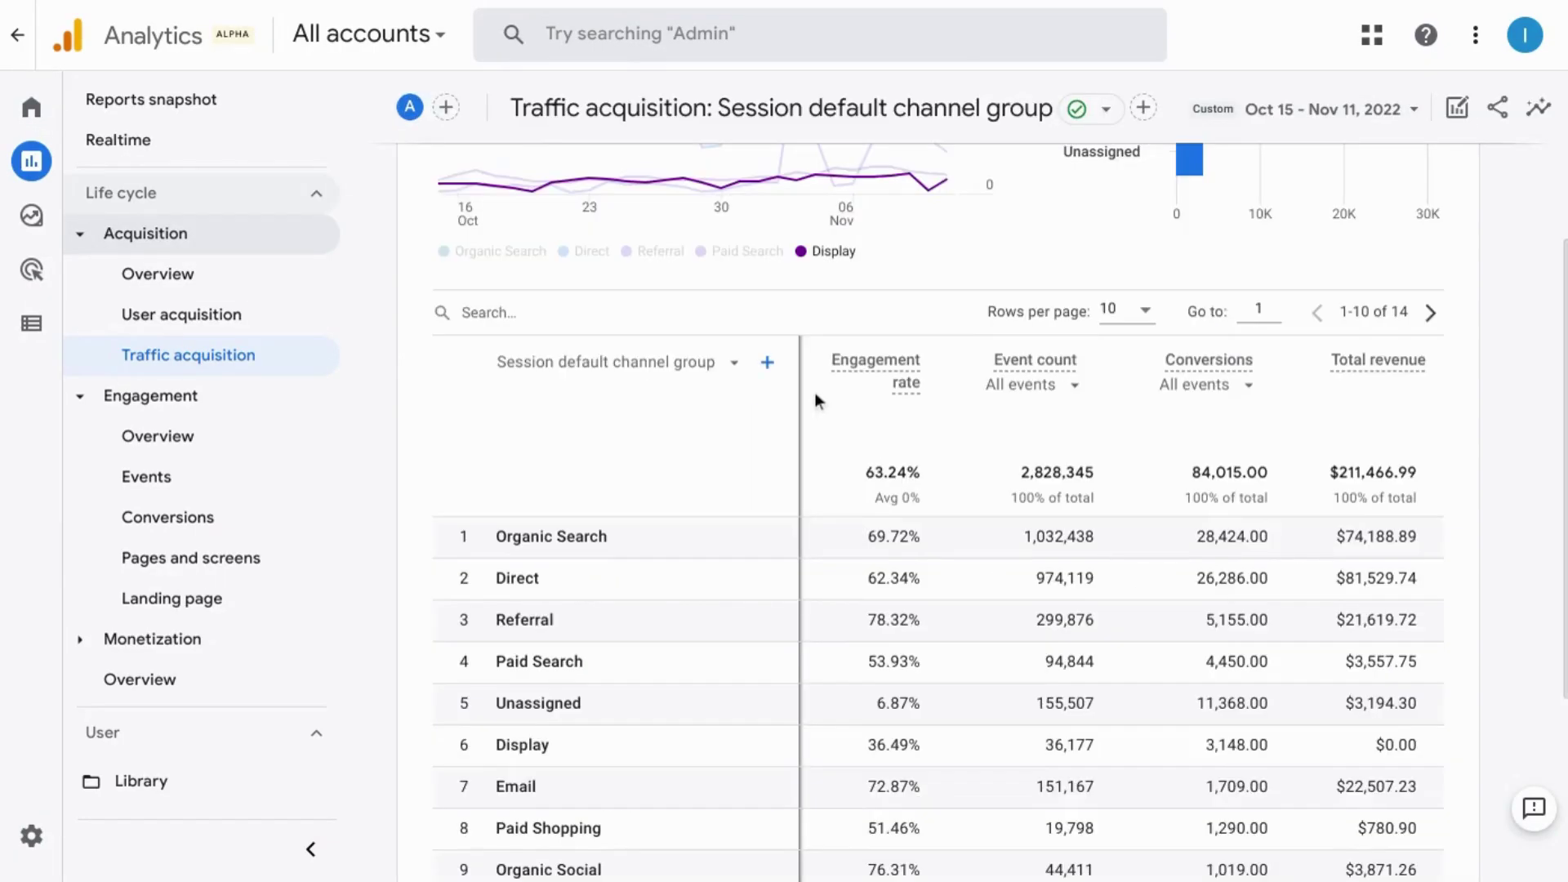
pyautogui.scroll(1, 816, 392)
pyautogui.click(619, 346)
pyautogui.write('social')
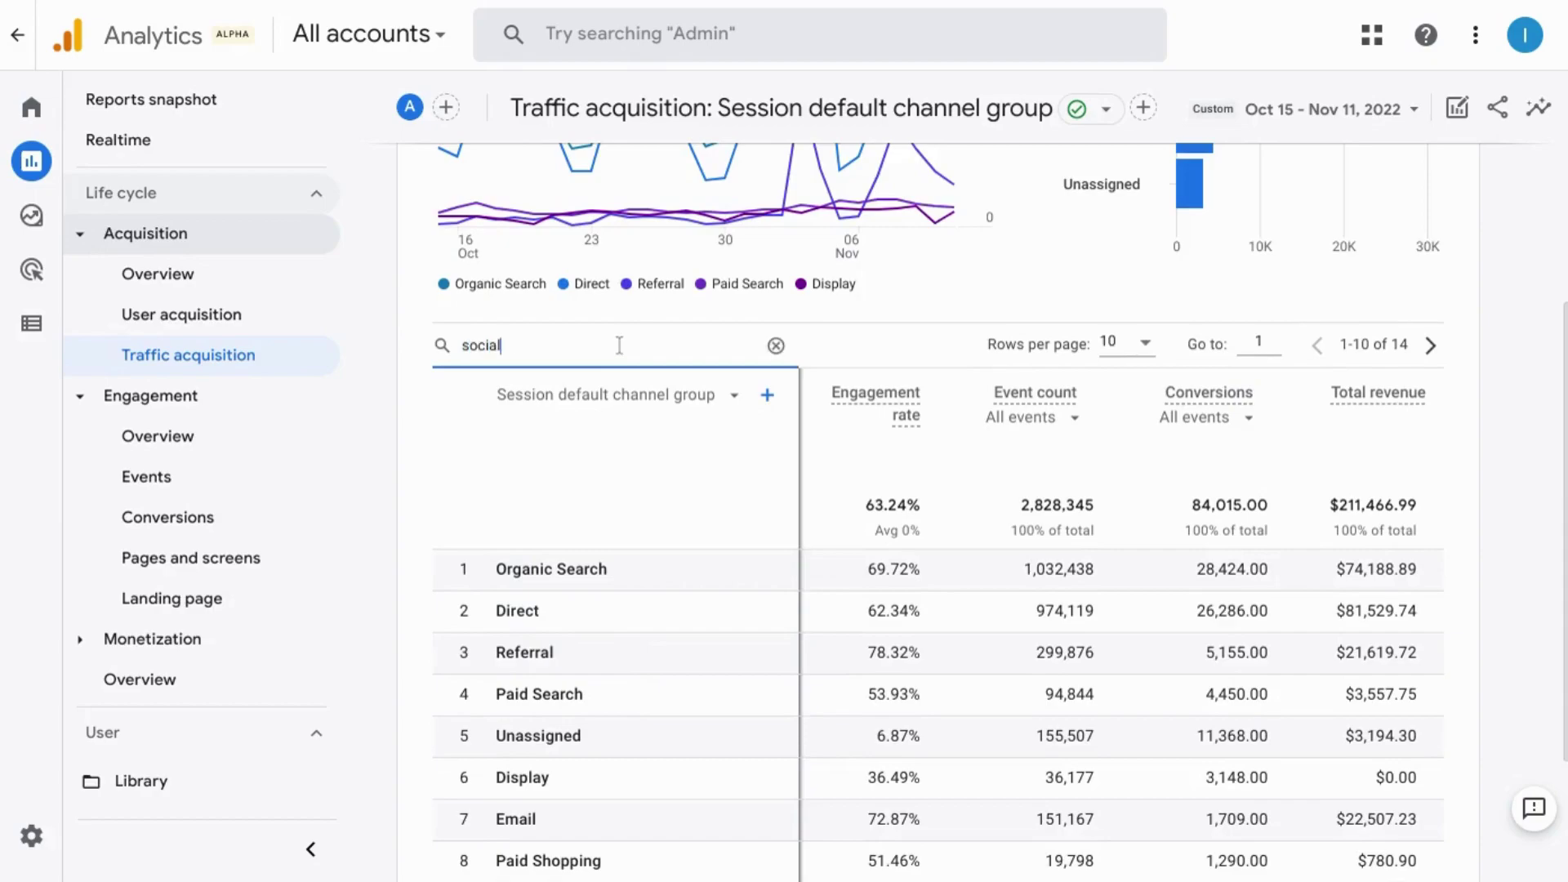
pyautogui.press('Return')
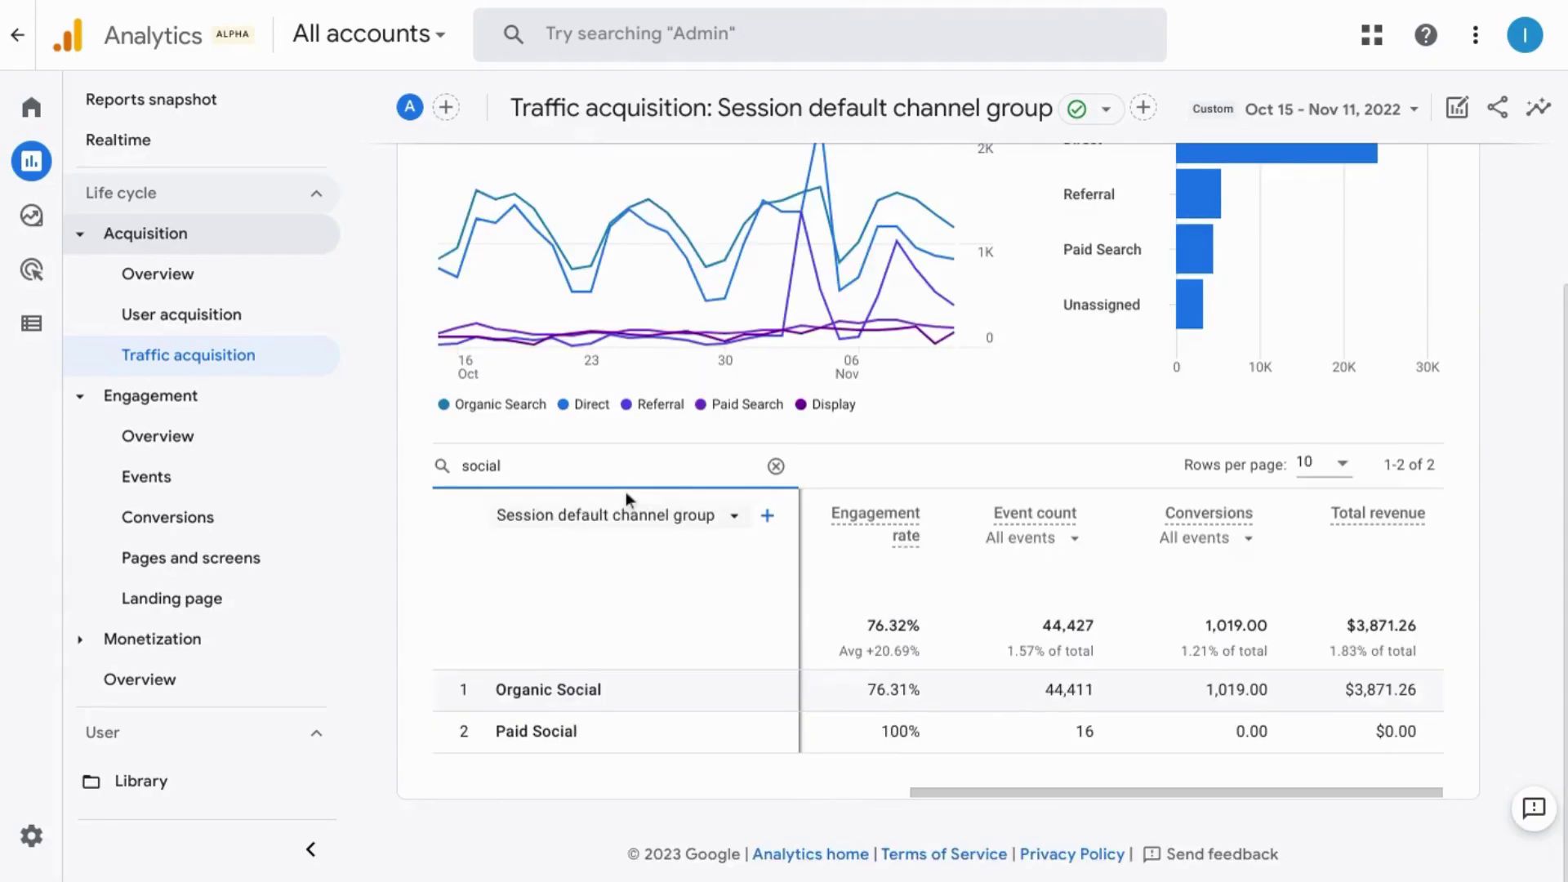
pyautogui.scroll(1, 625, 492)
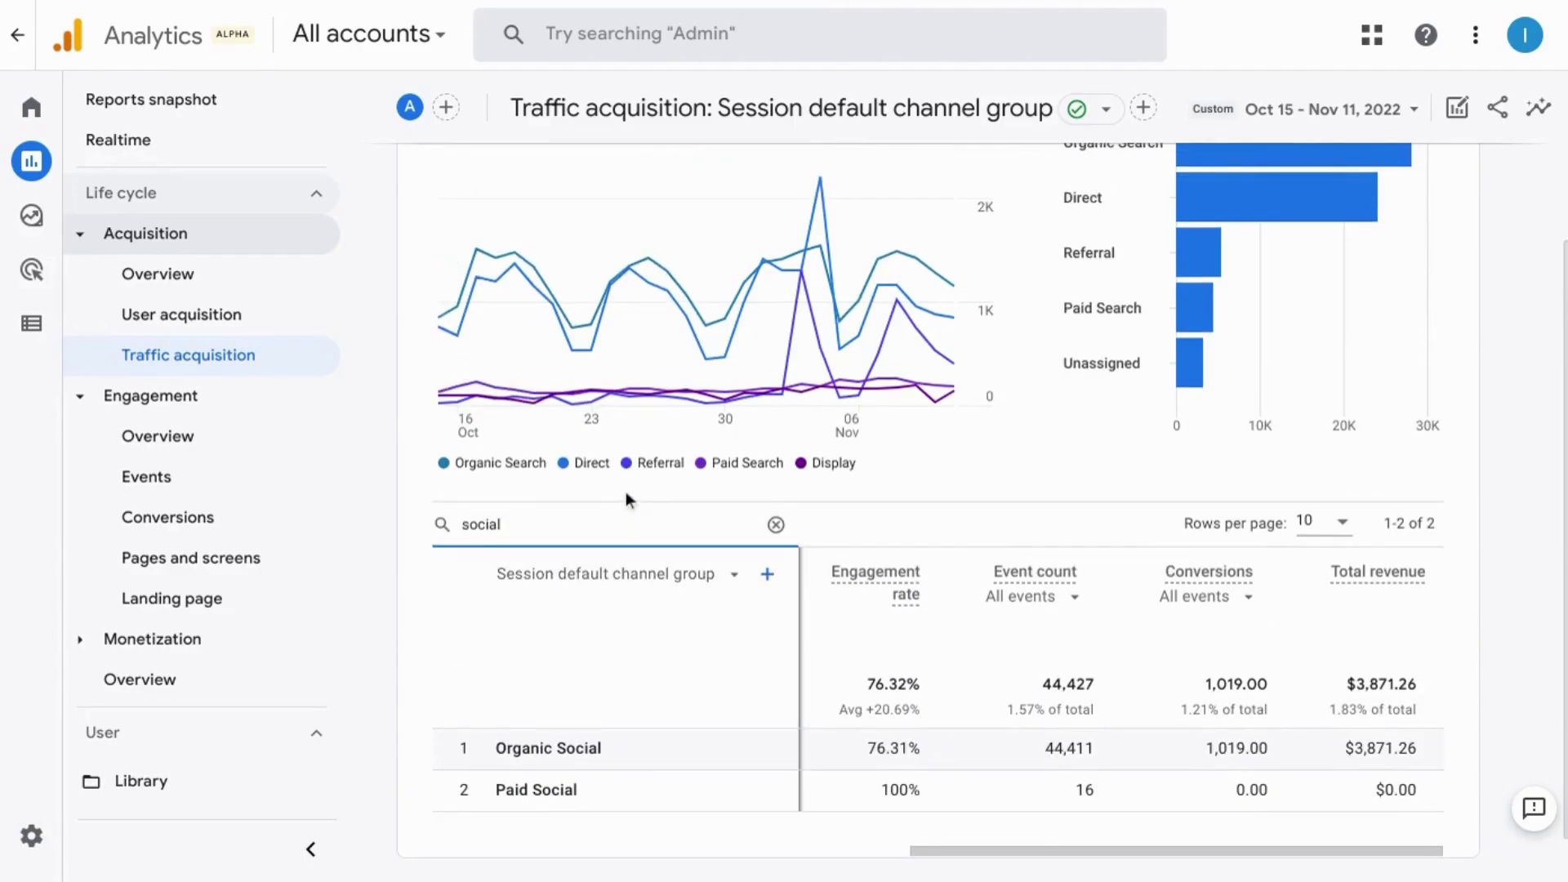
pyautogui.scroll(-1, 625, 491)
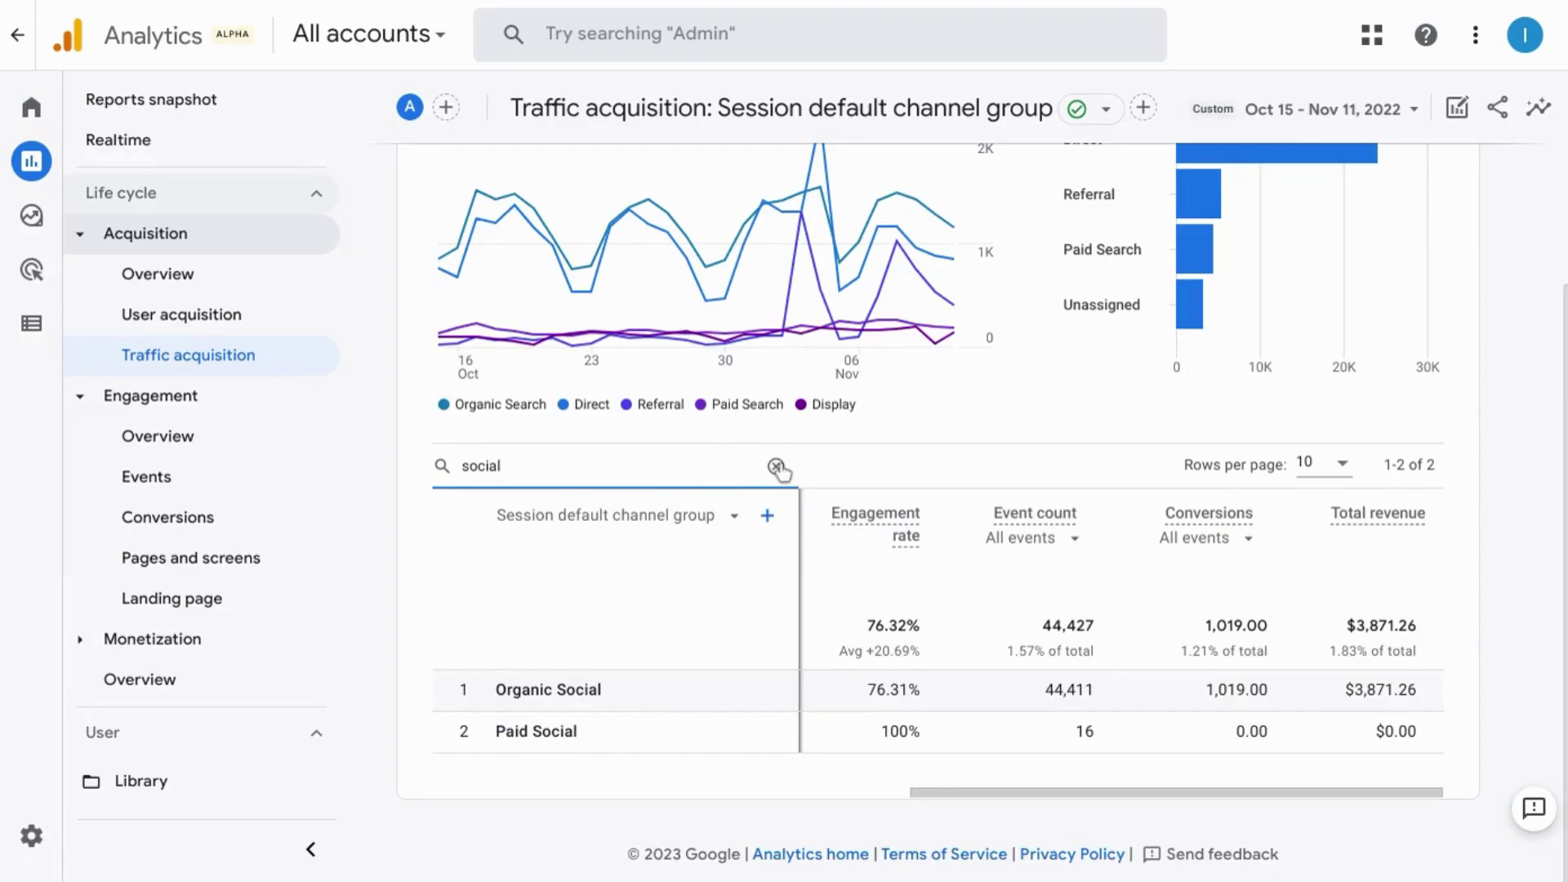
# Step: Clear the channel table search and review the full list of channels together with the charts
pyautogui.click(776, 467)
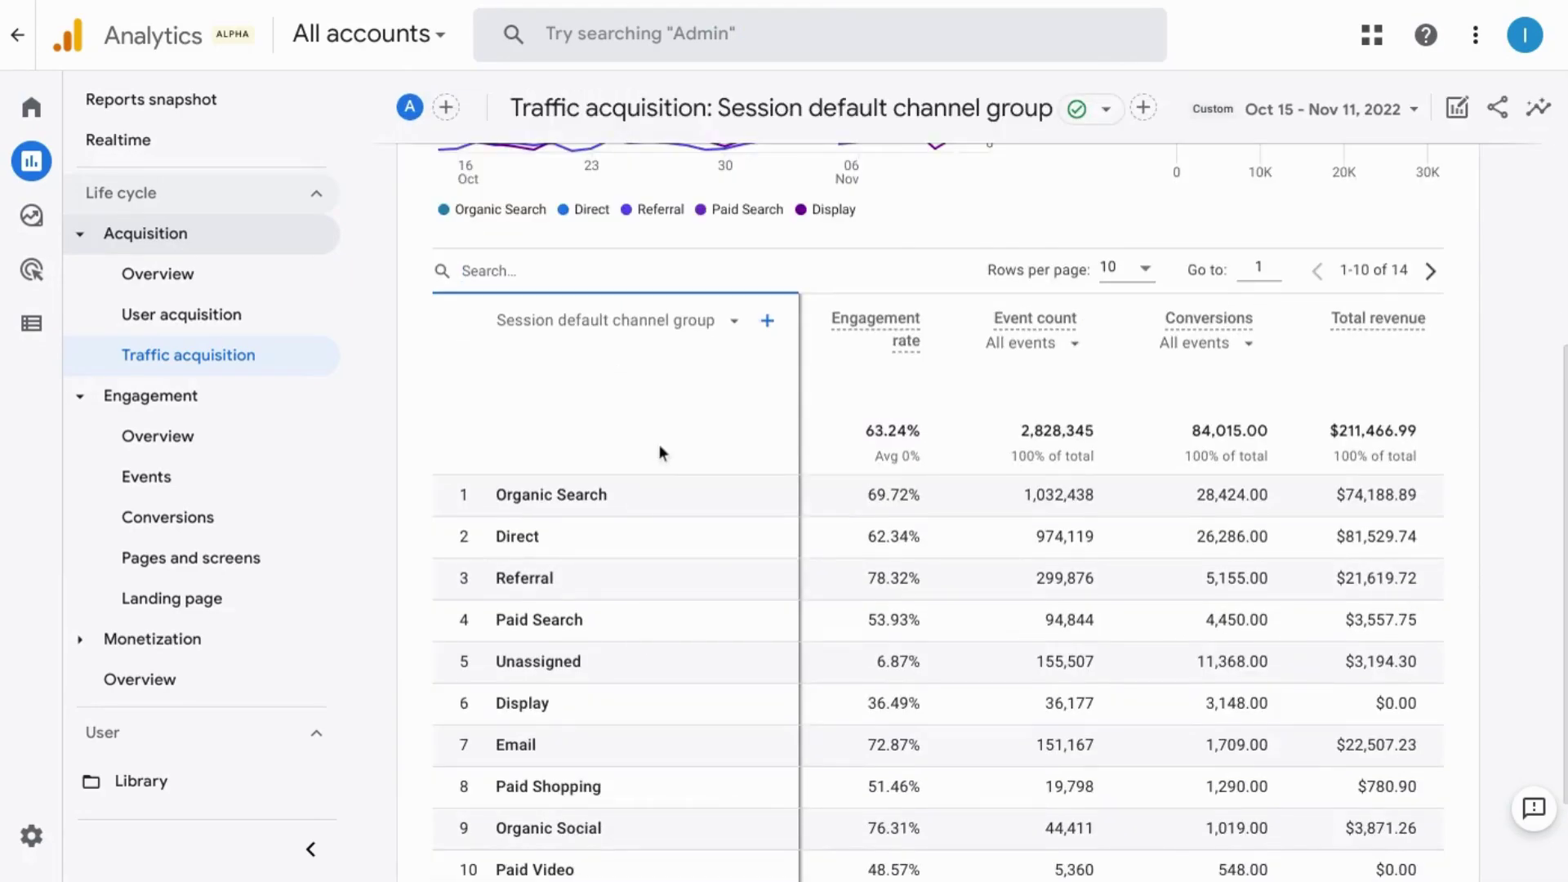
pyautogui.scroll(-4, 817, 424)
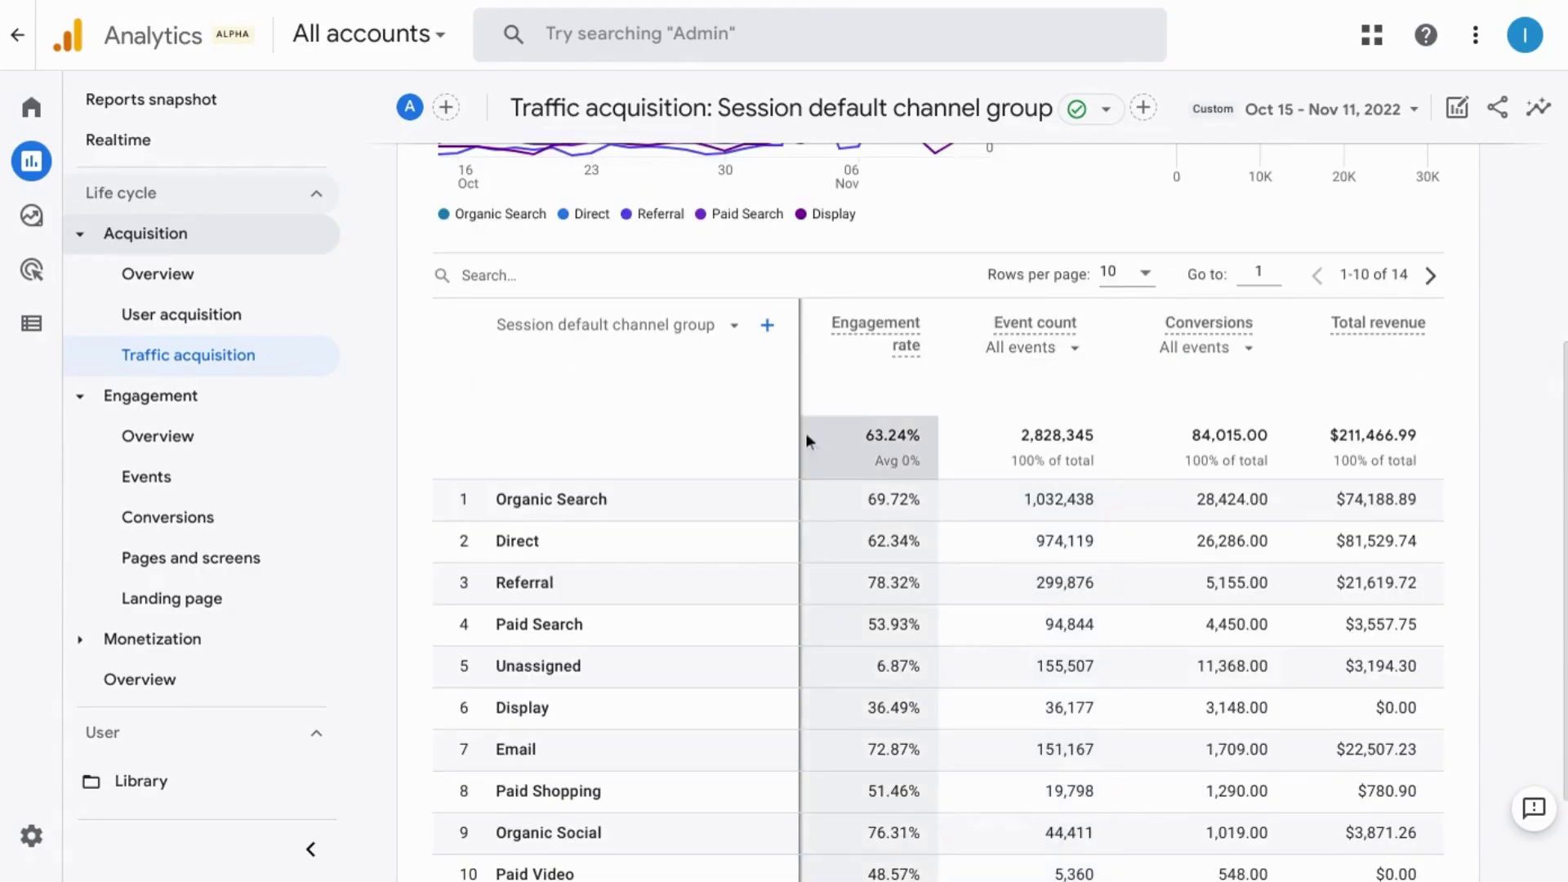
pyautogui.scroll(2, 756, 478)
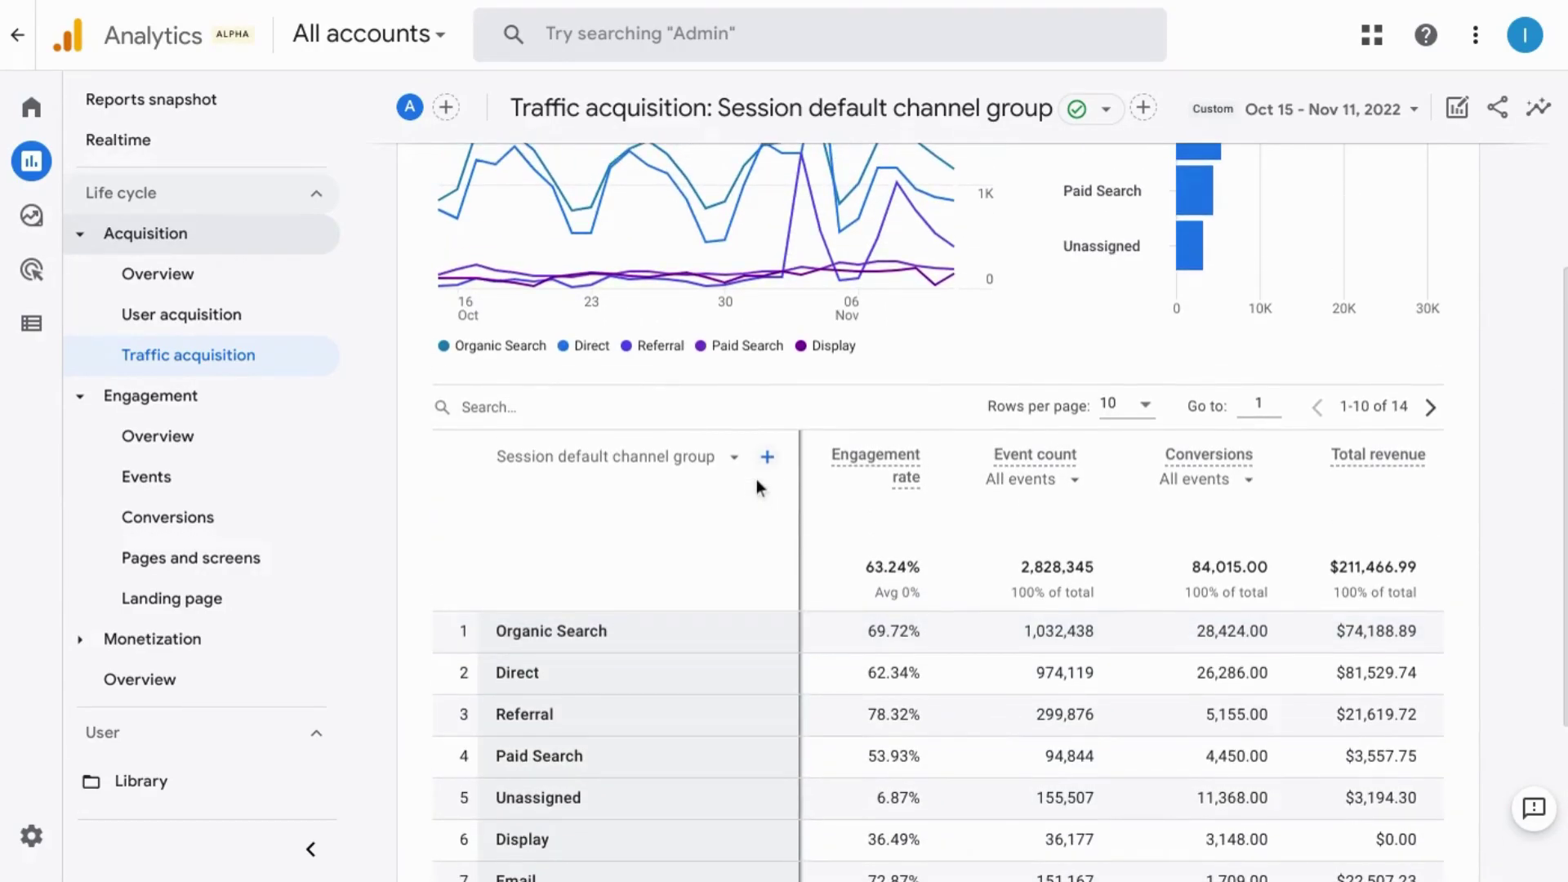
pyautogui.scroll(-1, 756, 478)
pyautogui.scroll(3, 756, 478)
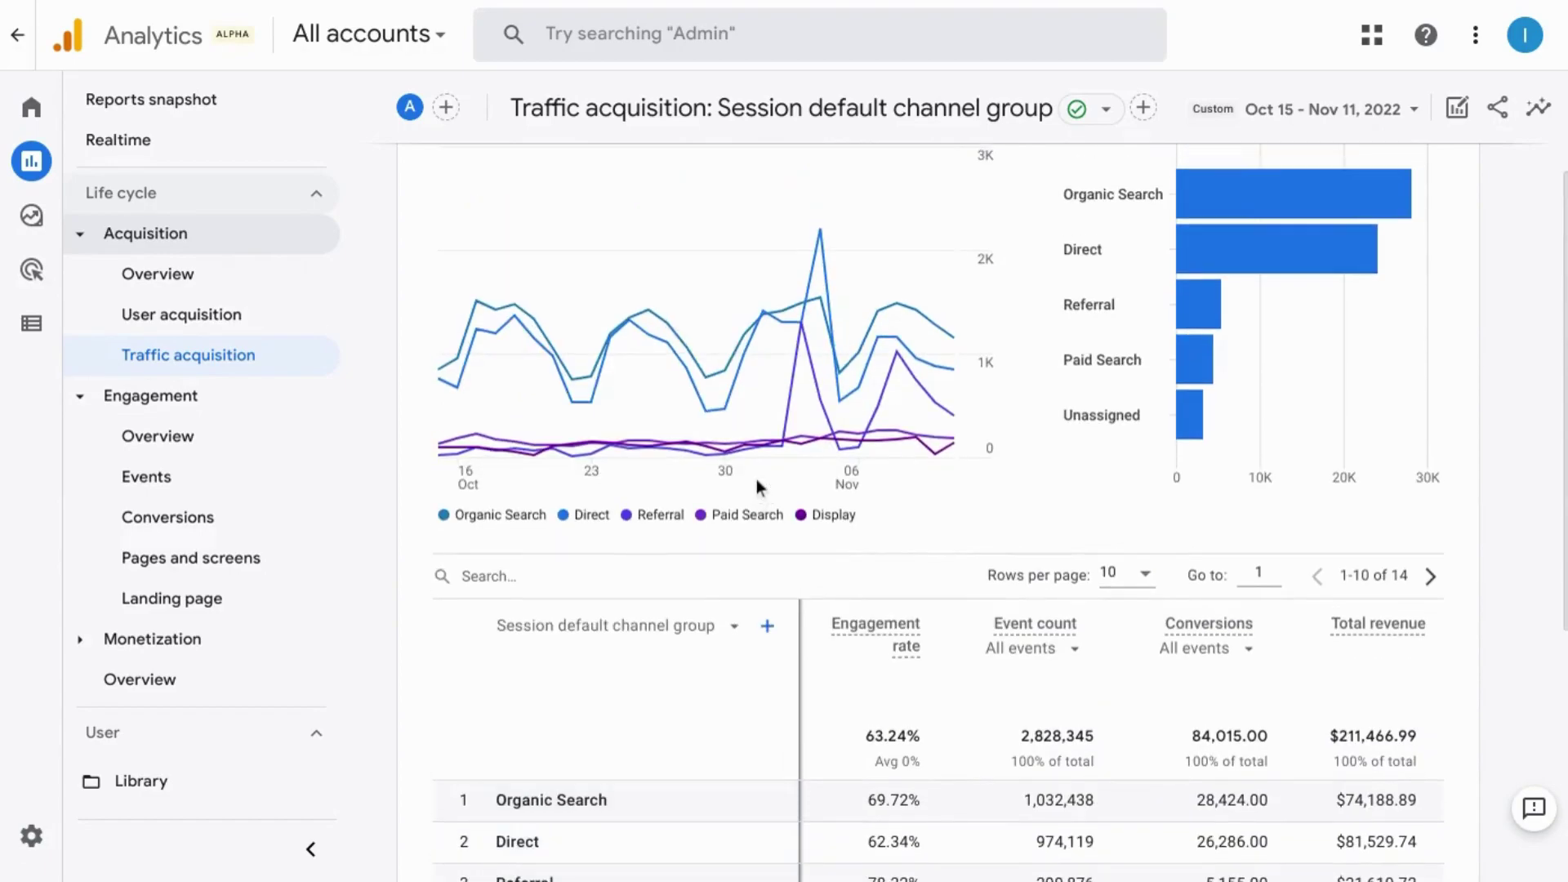
pyautogui.scroll(2, 756, 479)
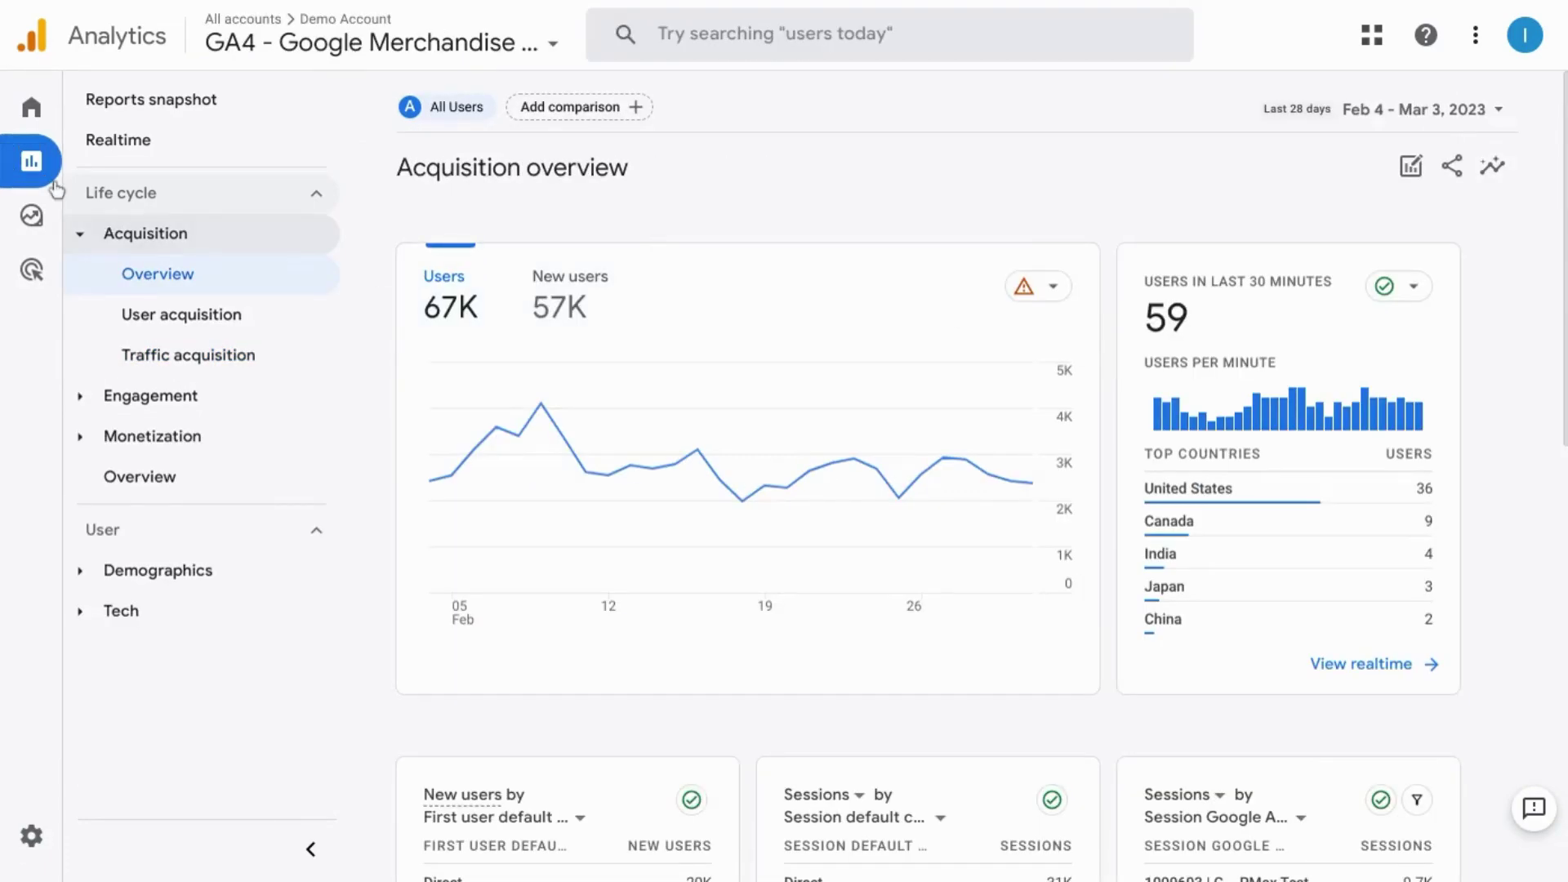
# Step: Look through the Acquisition overview report of the Google Merchandise property from start to end
pyautogui.moveTo(57, 161)
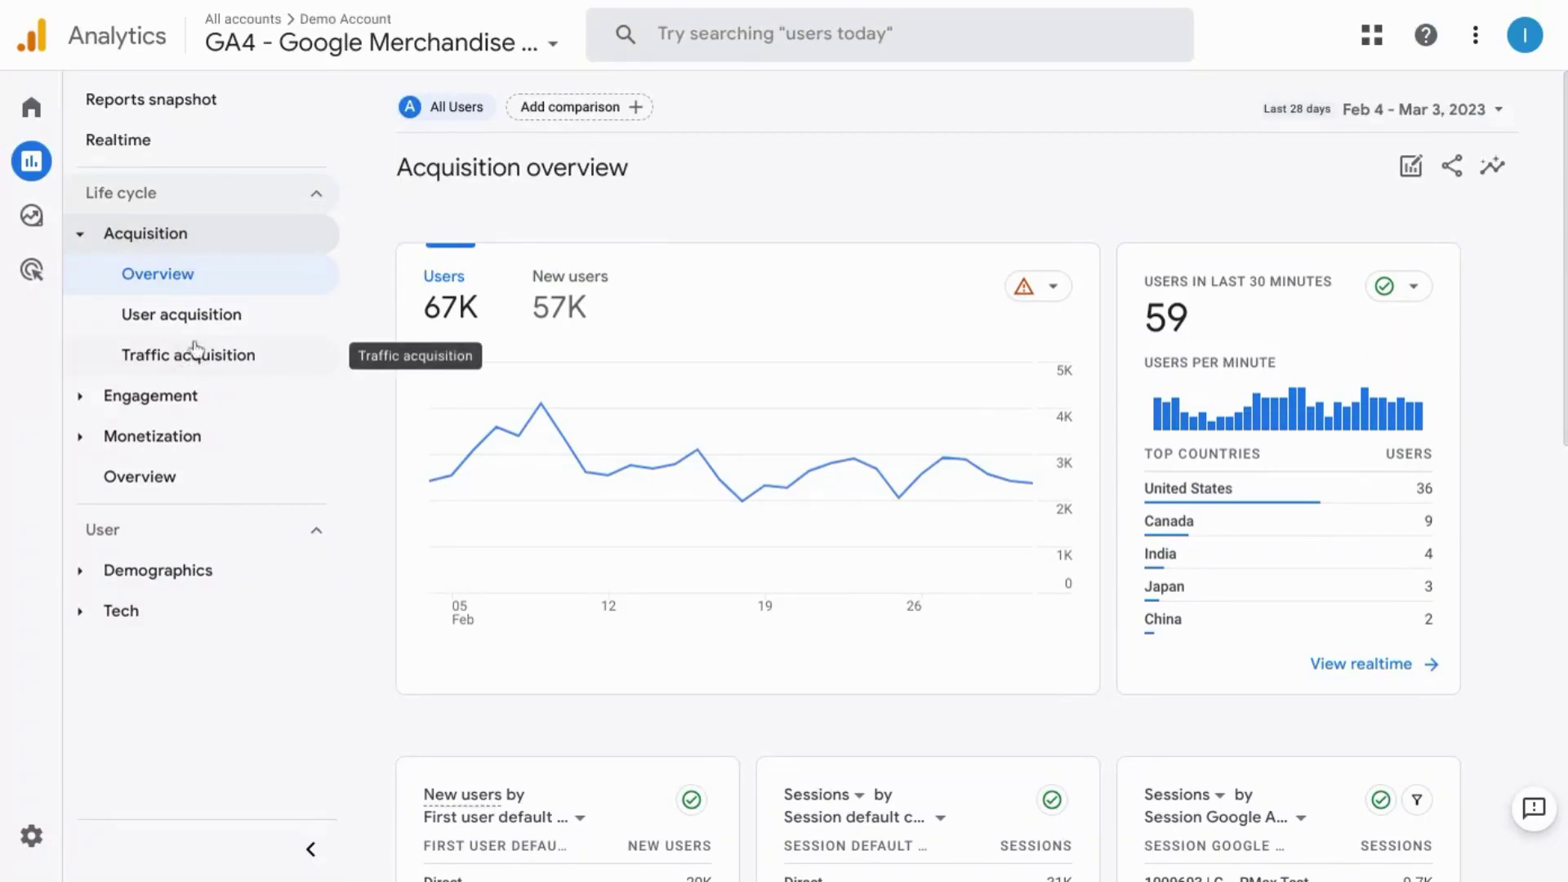
pyautogui.moveTo(496, 380)
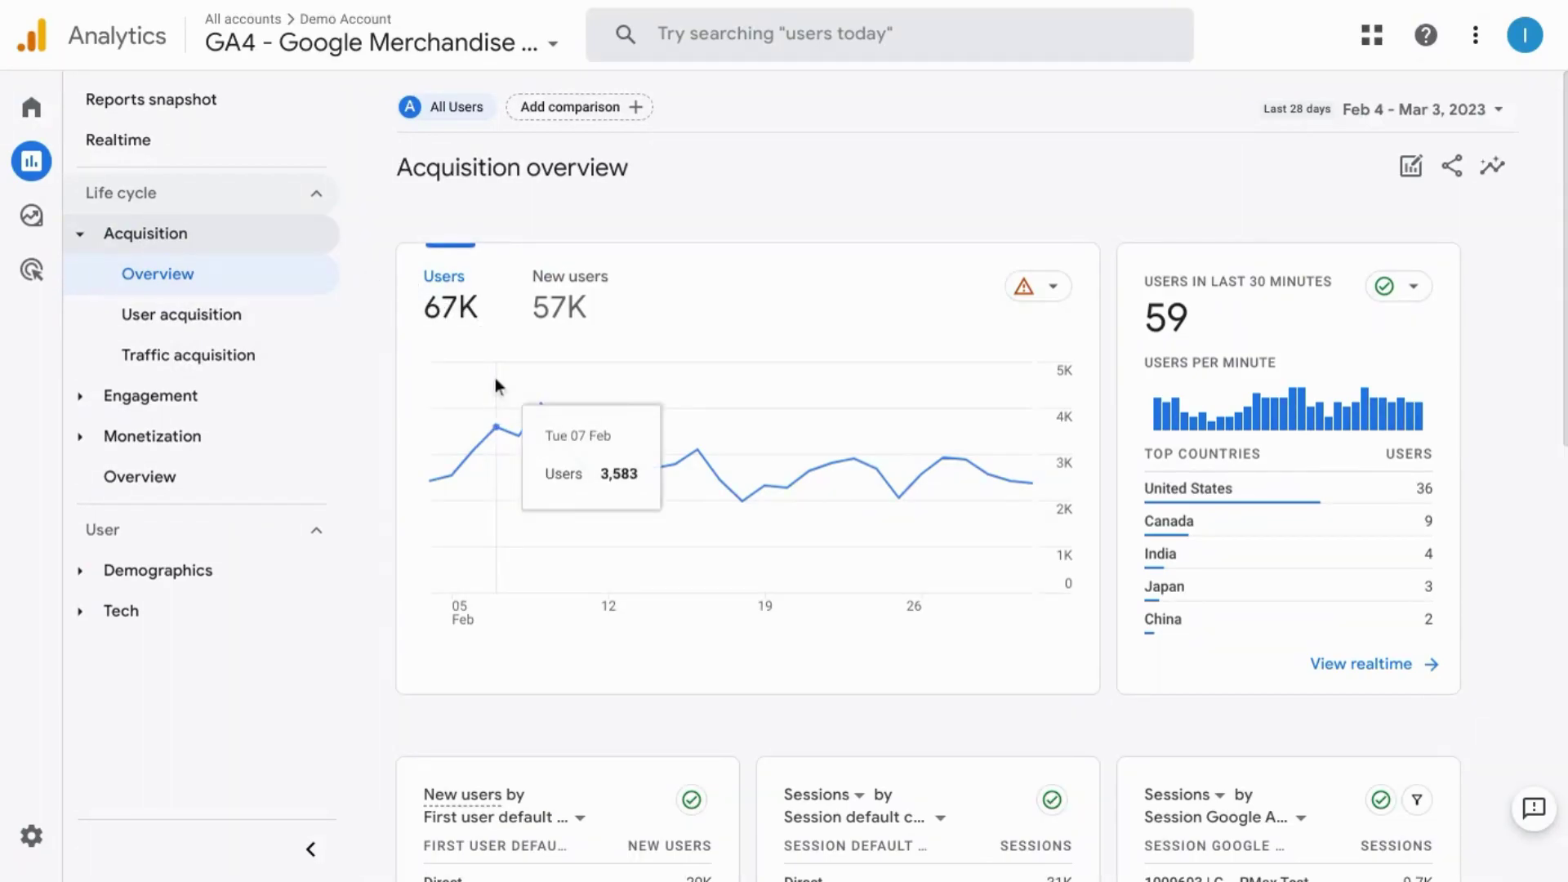
pyautogui.scroll(-10, 495, 381)
pyautogui.scroll(10, 495, 381)
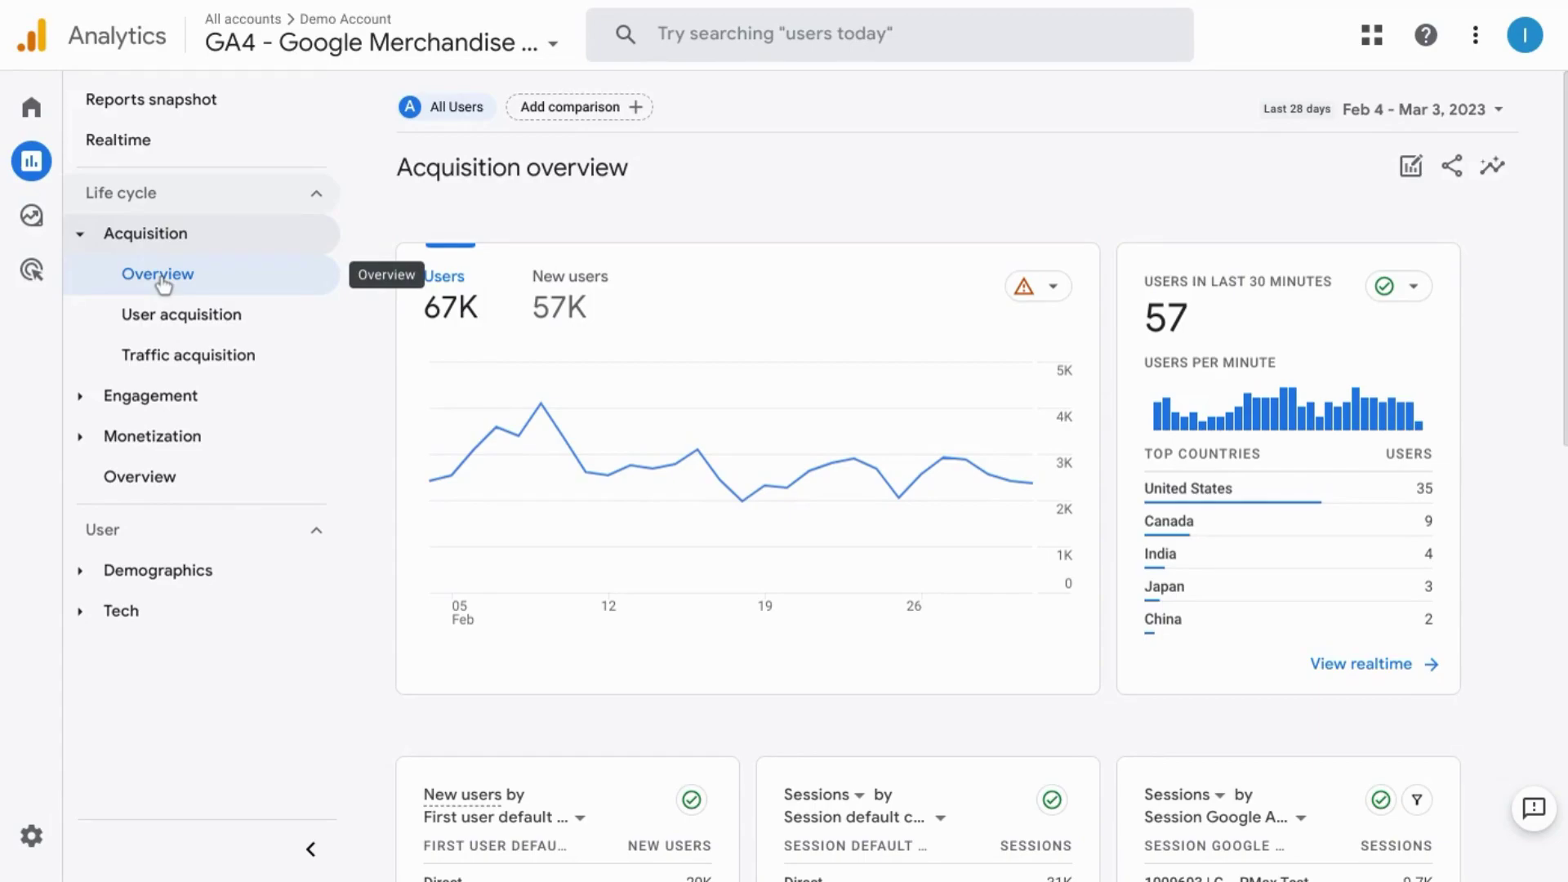
# Step: Open the Traffic acquisition report for the Google Merchandise property and examine its session default channel group table
pyautogui.click(191, 359)
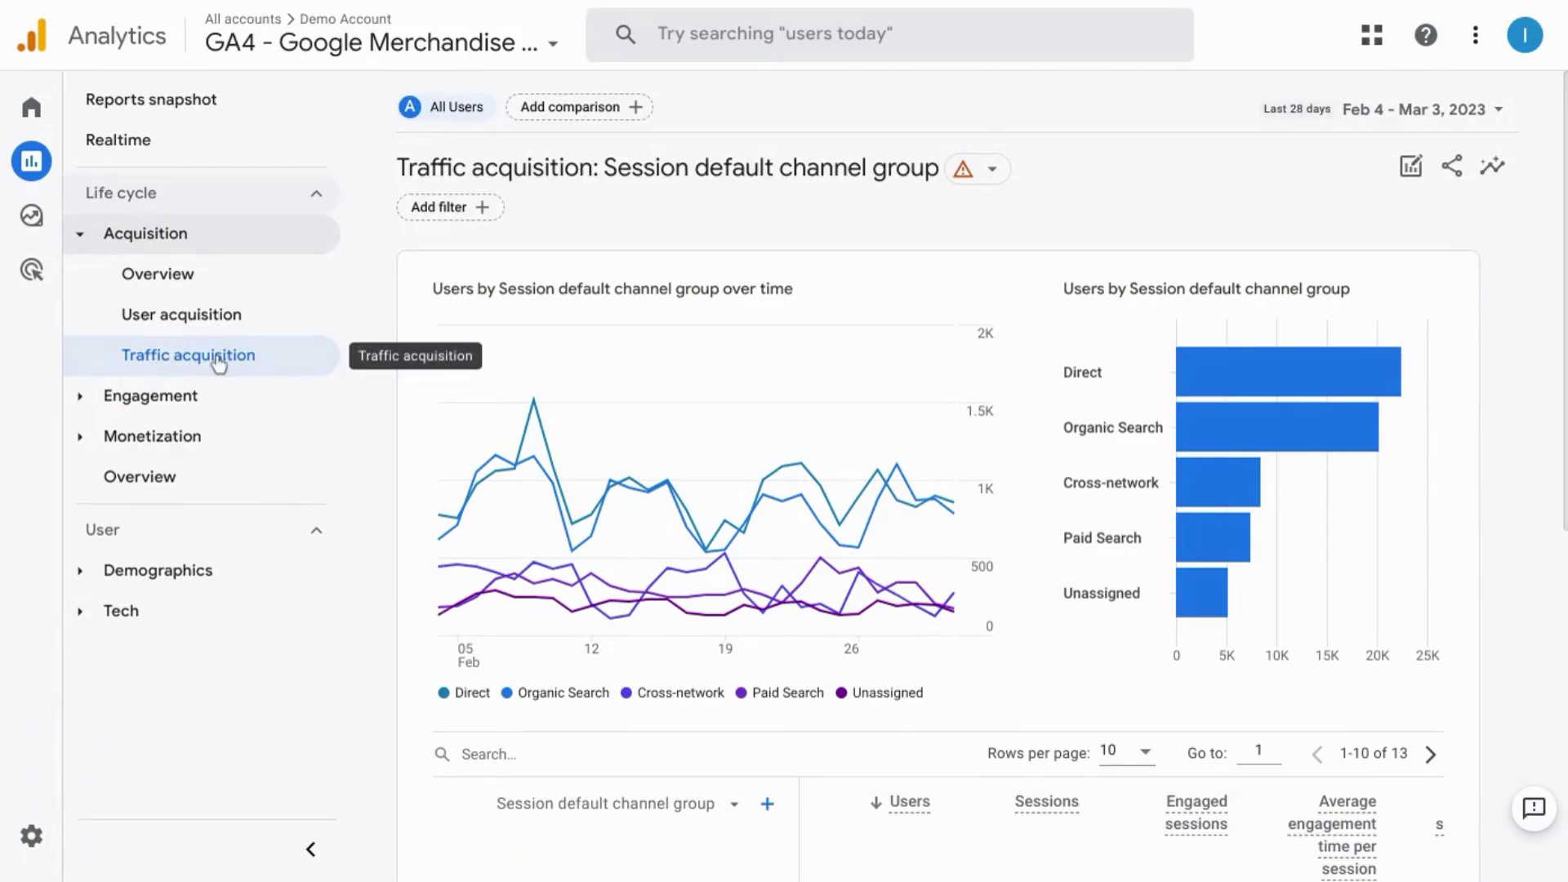
pyautogui.scroll(-4, 547, 458)
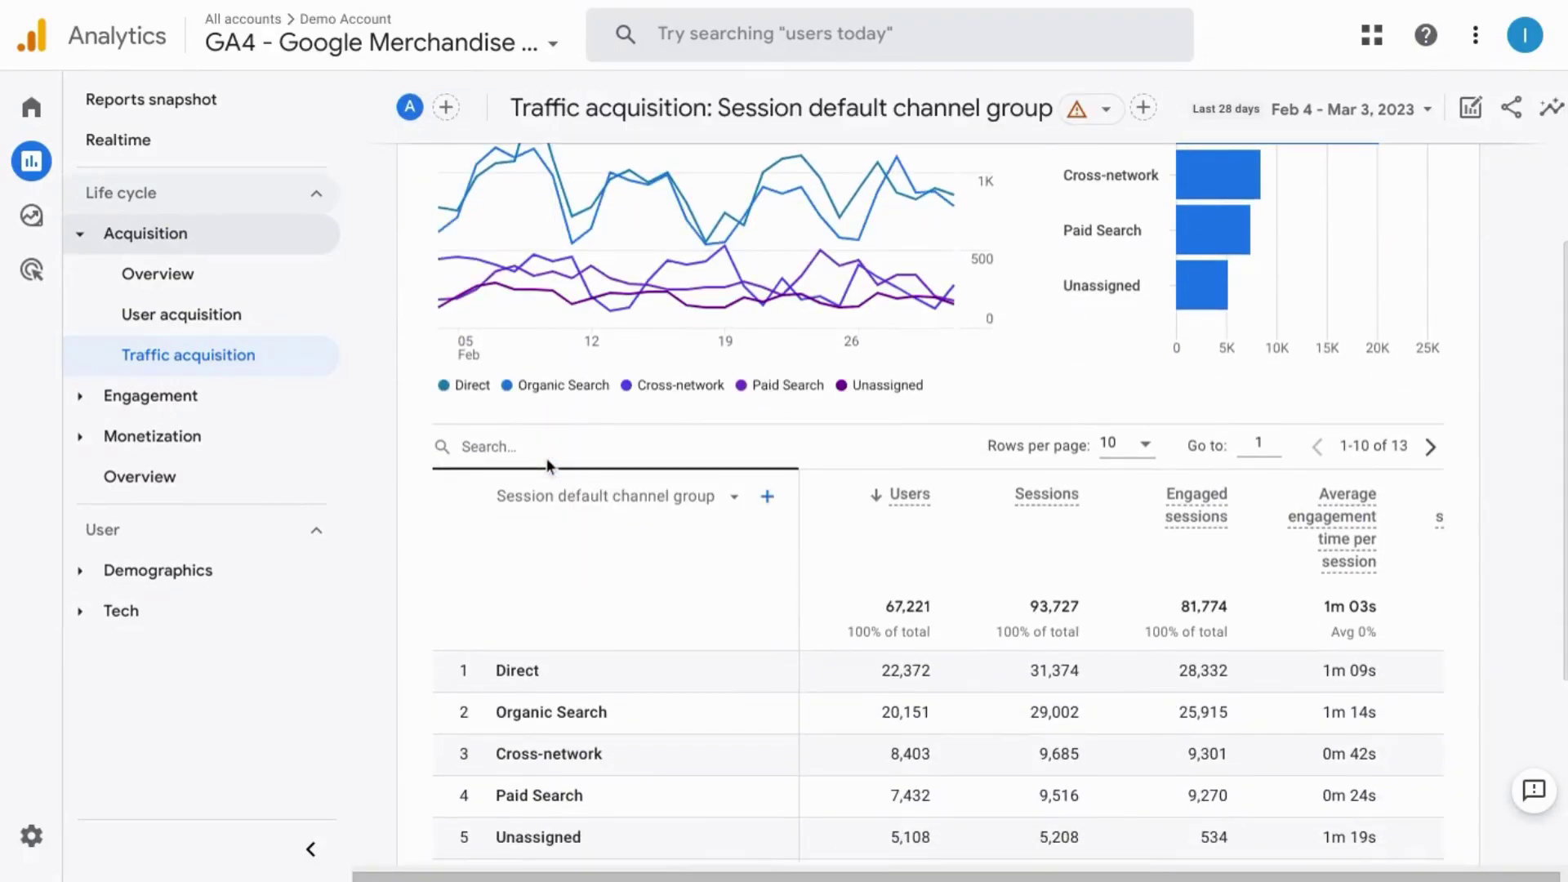
pyautogui.scroll(-4, 547, 464)
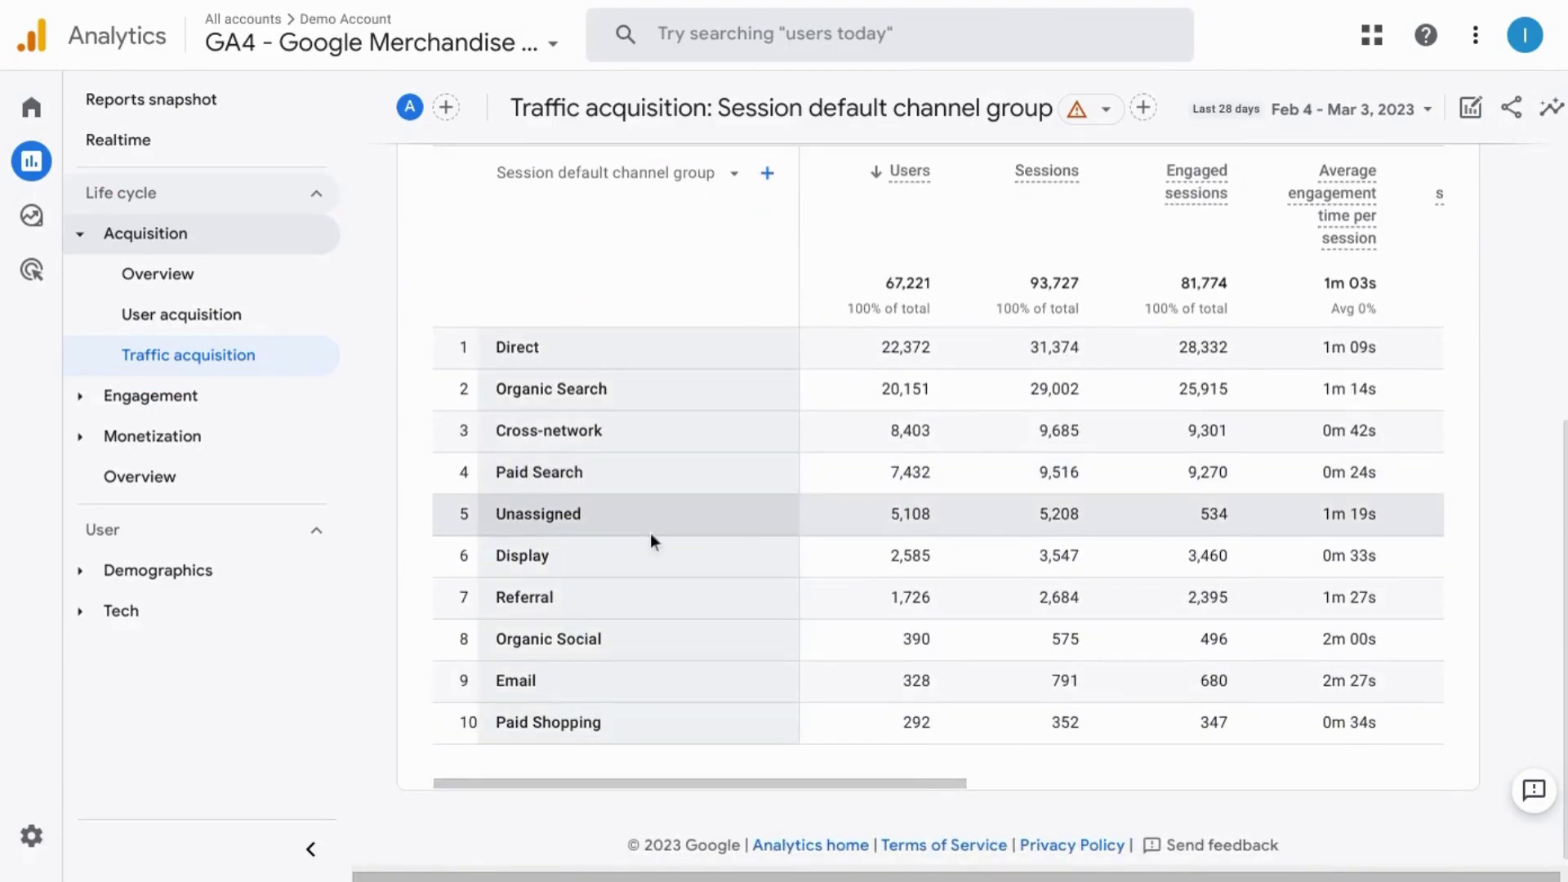
pyautogui.scroll(8, 650, 533)
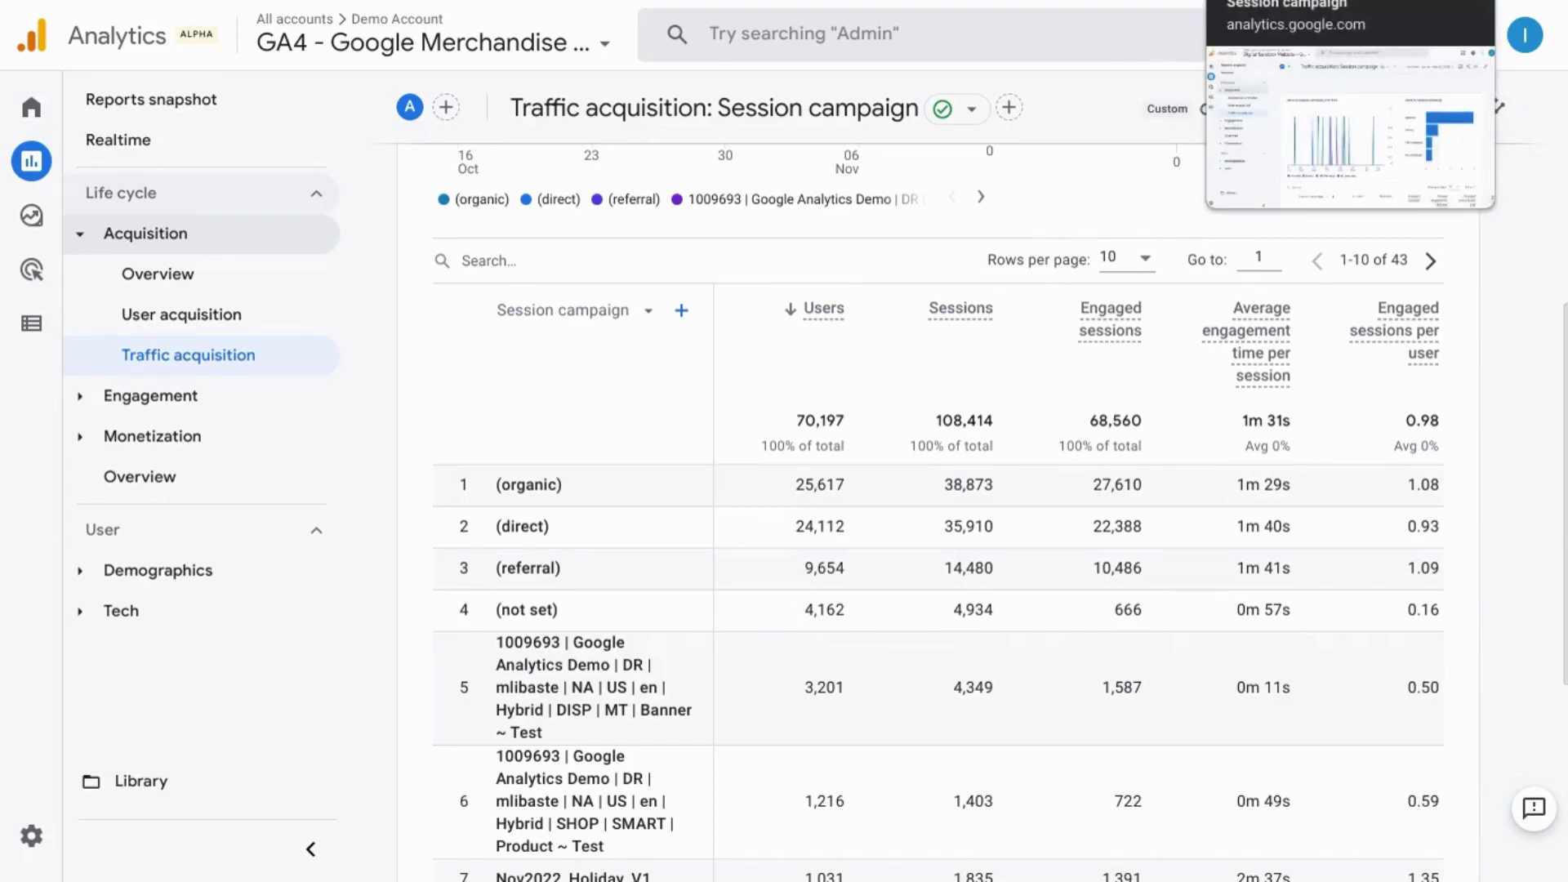
# Step: Switch to the Digital Sandbox Website property, open its Traffic acquisition report and start customizing that report
pyautogui.hotkey('ctrl', 'Tab')
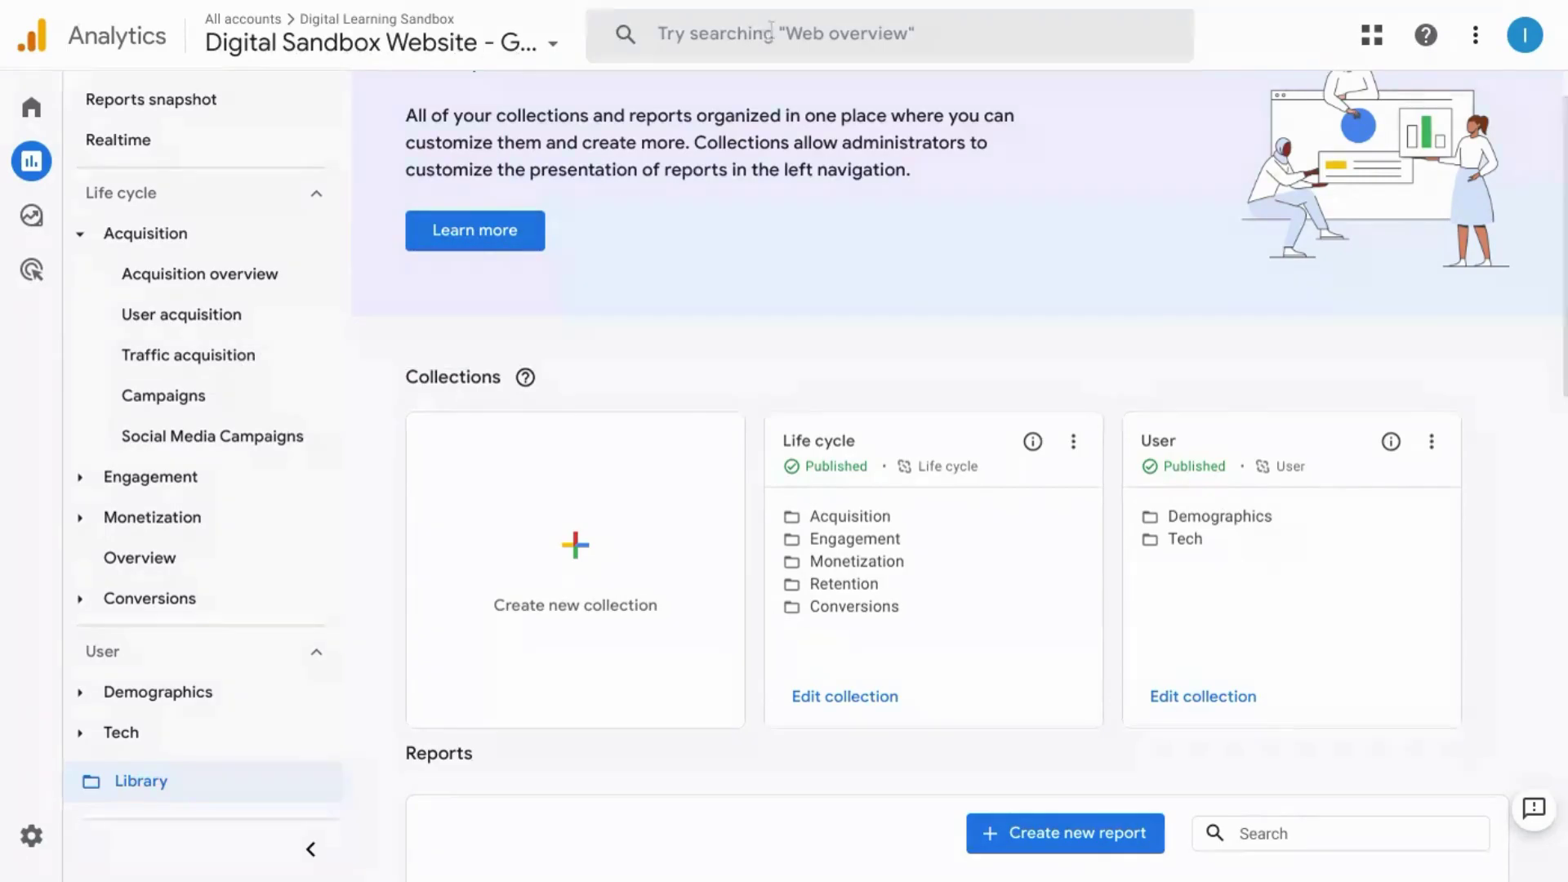
pyautogui.click(188, 354)
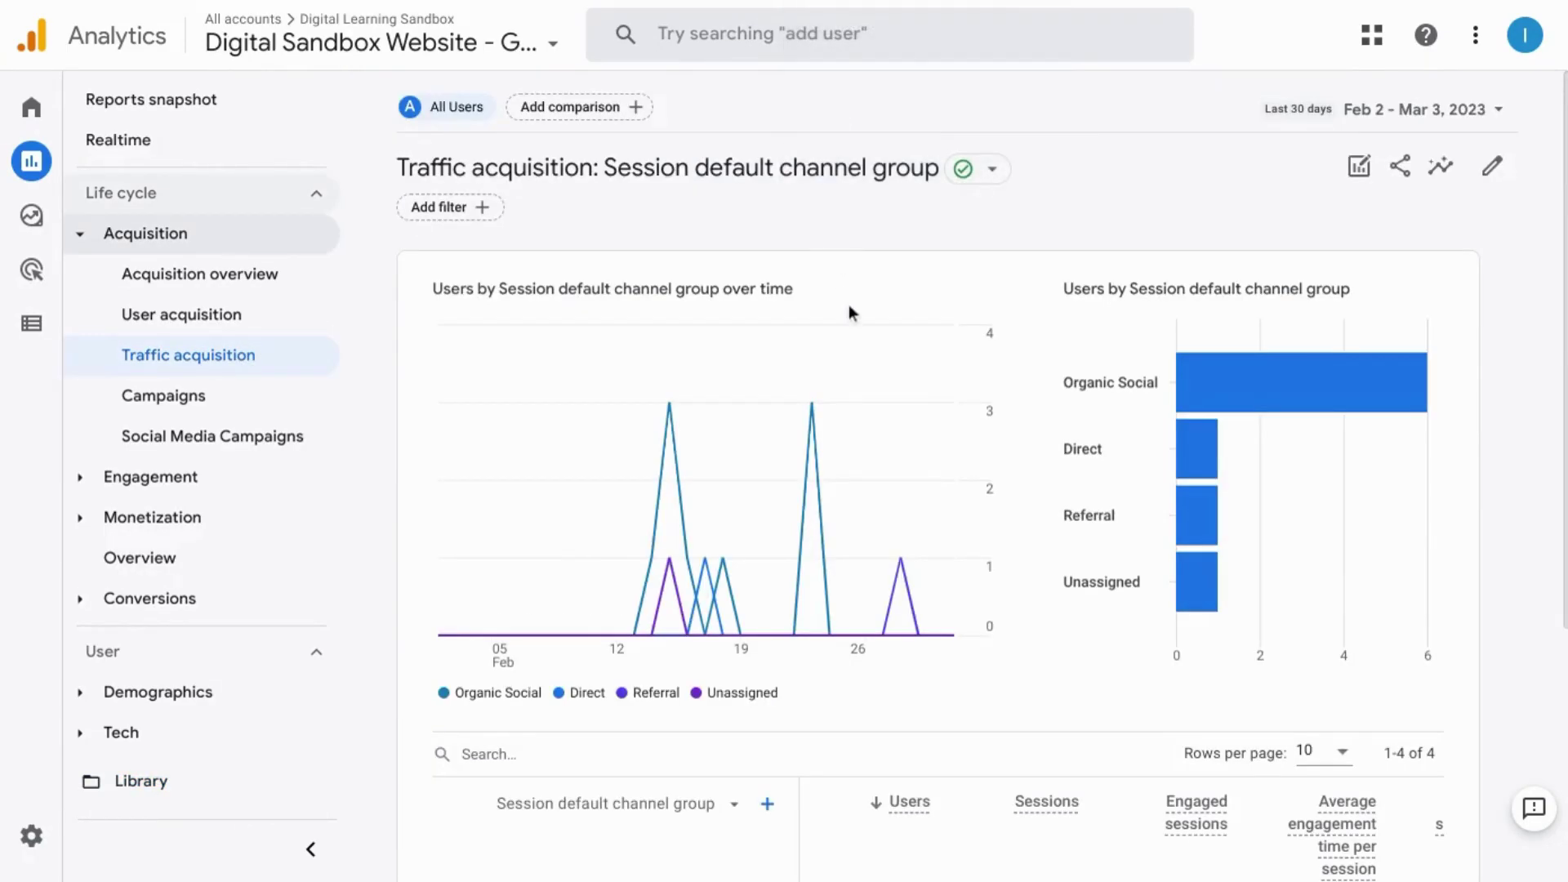
pyautogui.click(1493, 167)
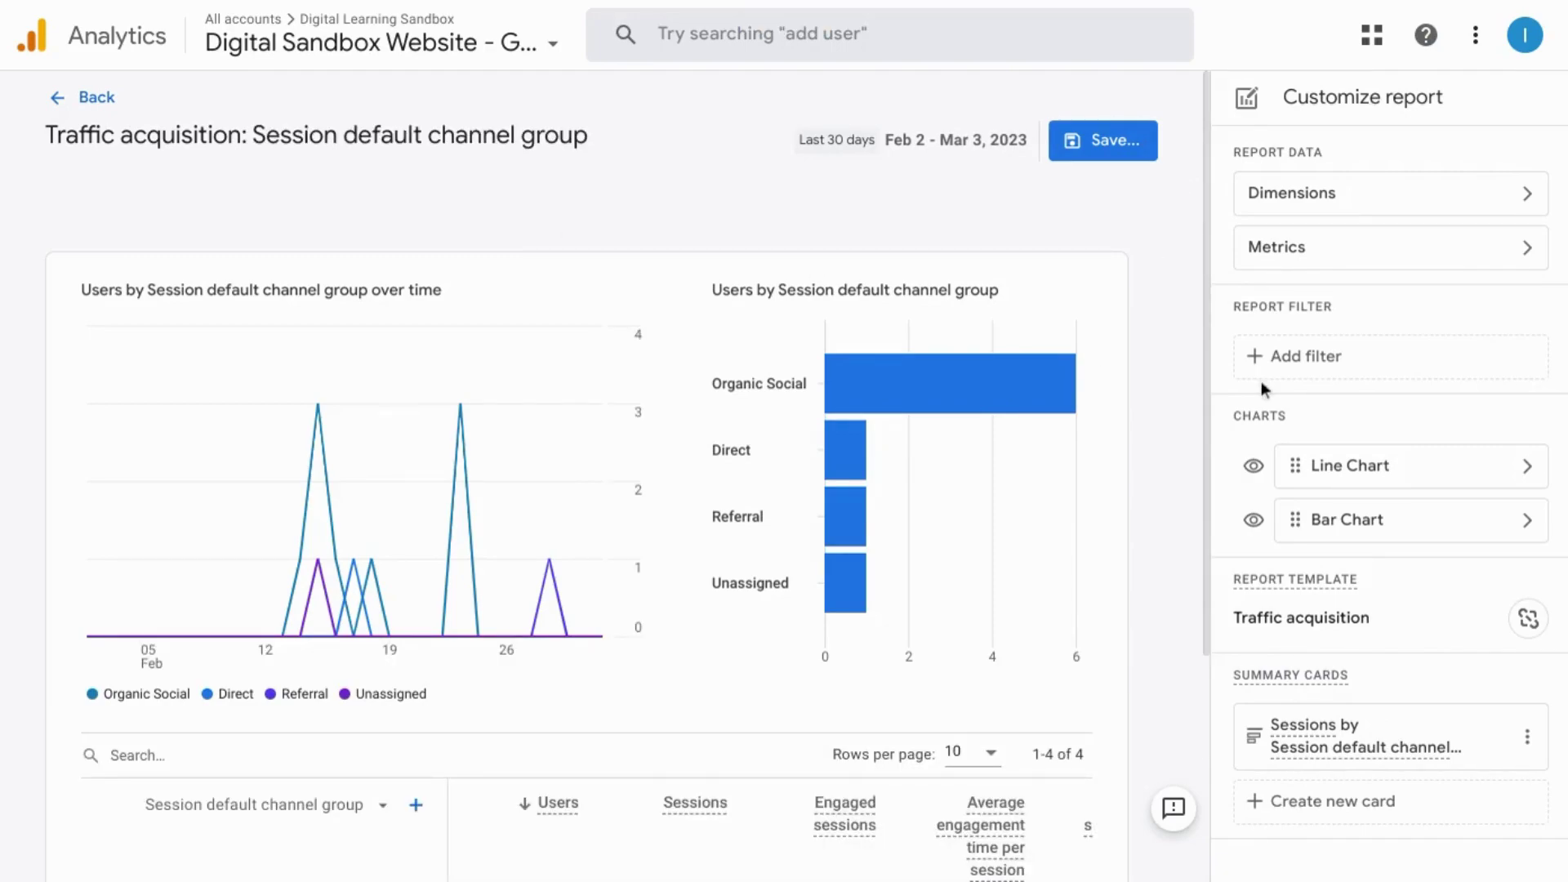
# Step: Add a report filter that includes only Session medium = social and apply it to the Traffic acquisition report
pyautogui.scroll(-4, 1148, 350)
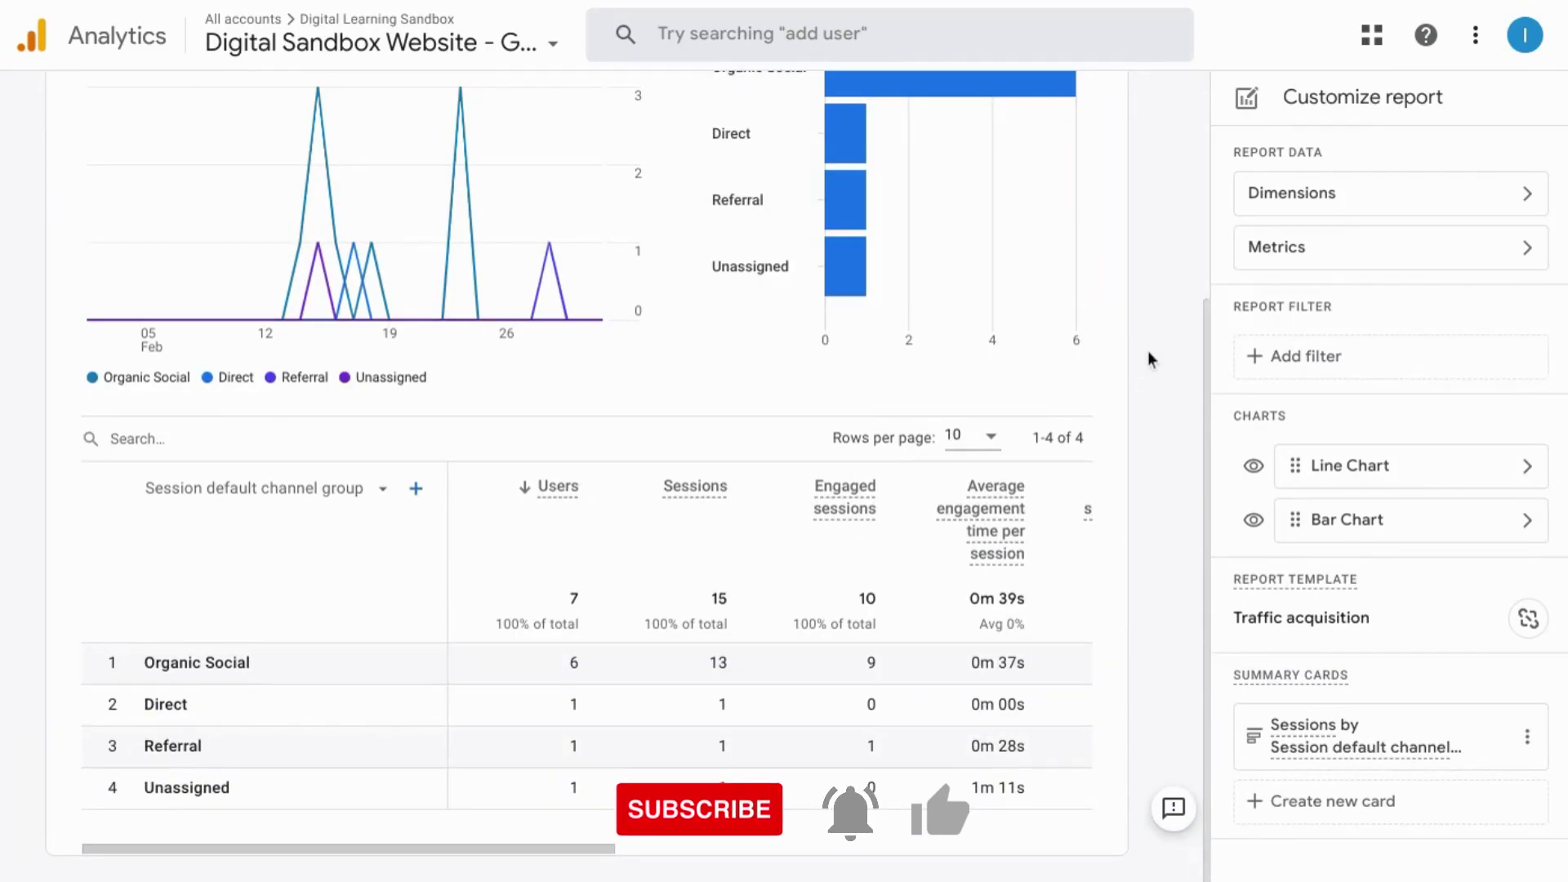
pyautogui.scroll(4, 1178, 350)
pyautogui.click(1258, 360)
pyautogui.click(1332, 296)
pyautogui.write('medium')
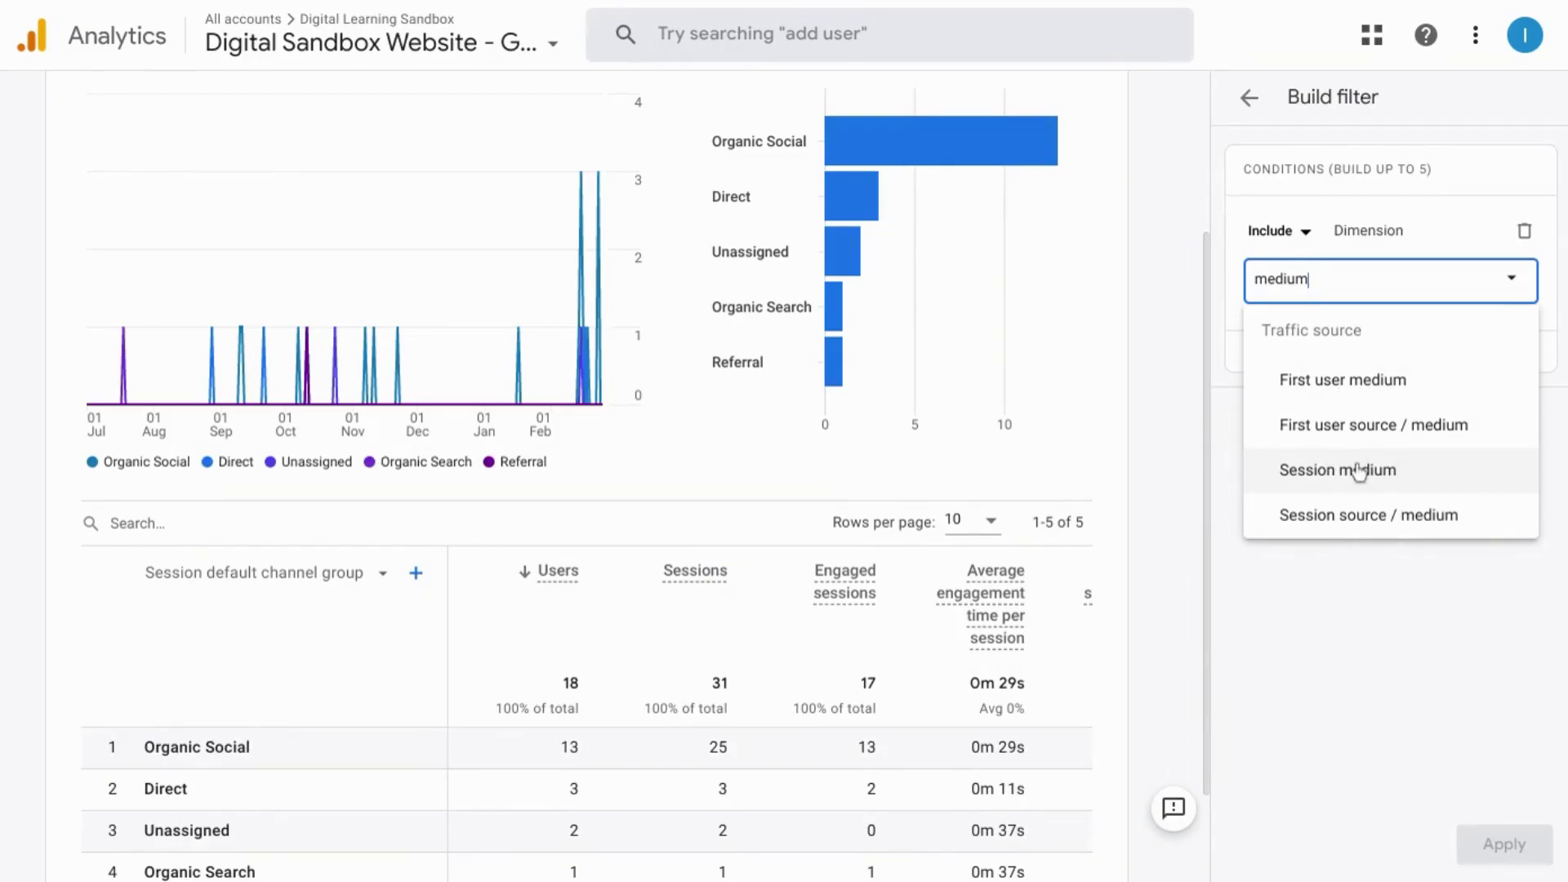
pyautogui.click(1358, 471)
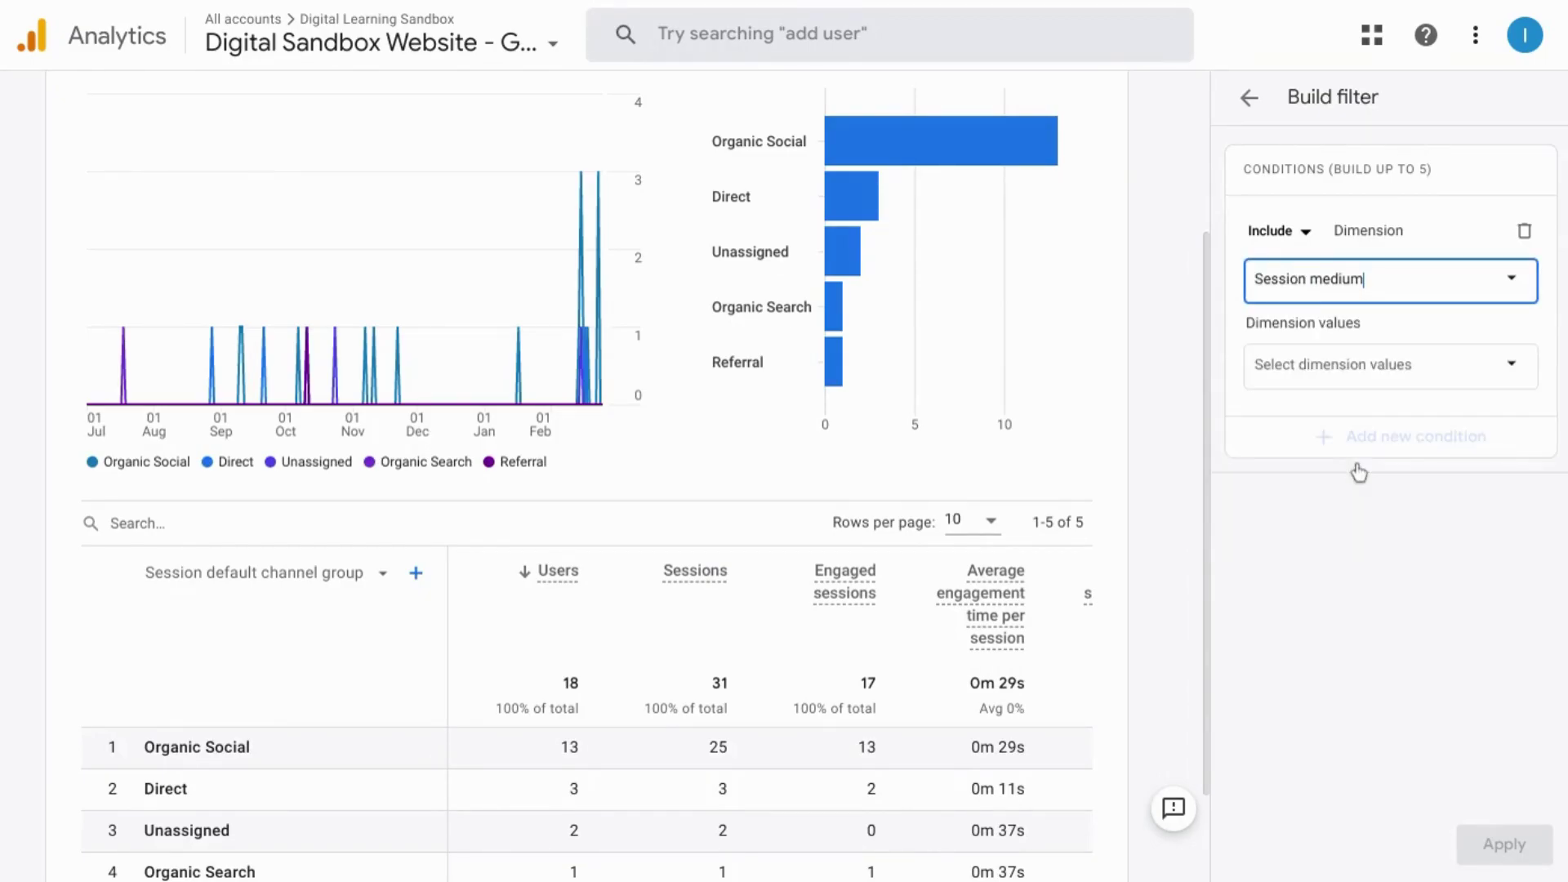
pyautogui.click(1351, 374)
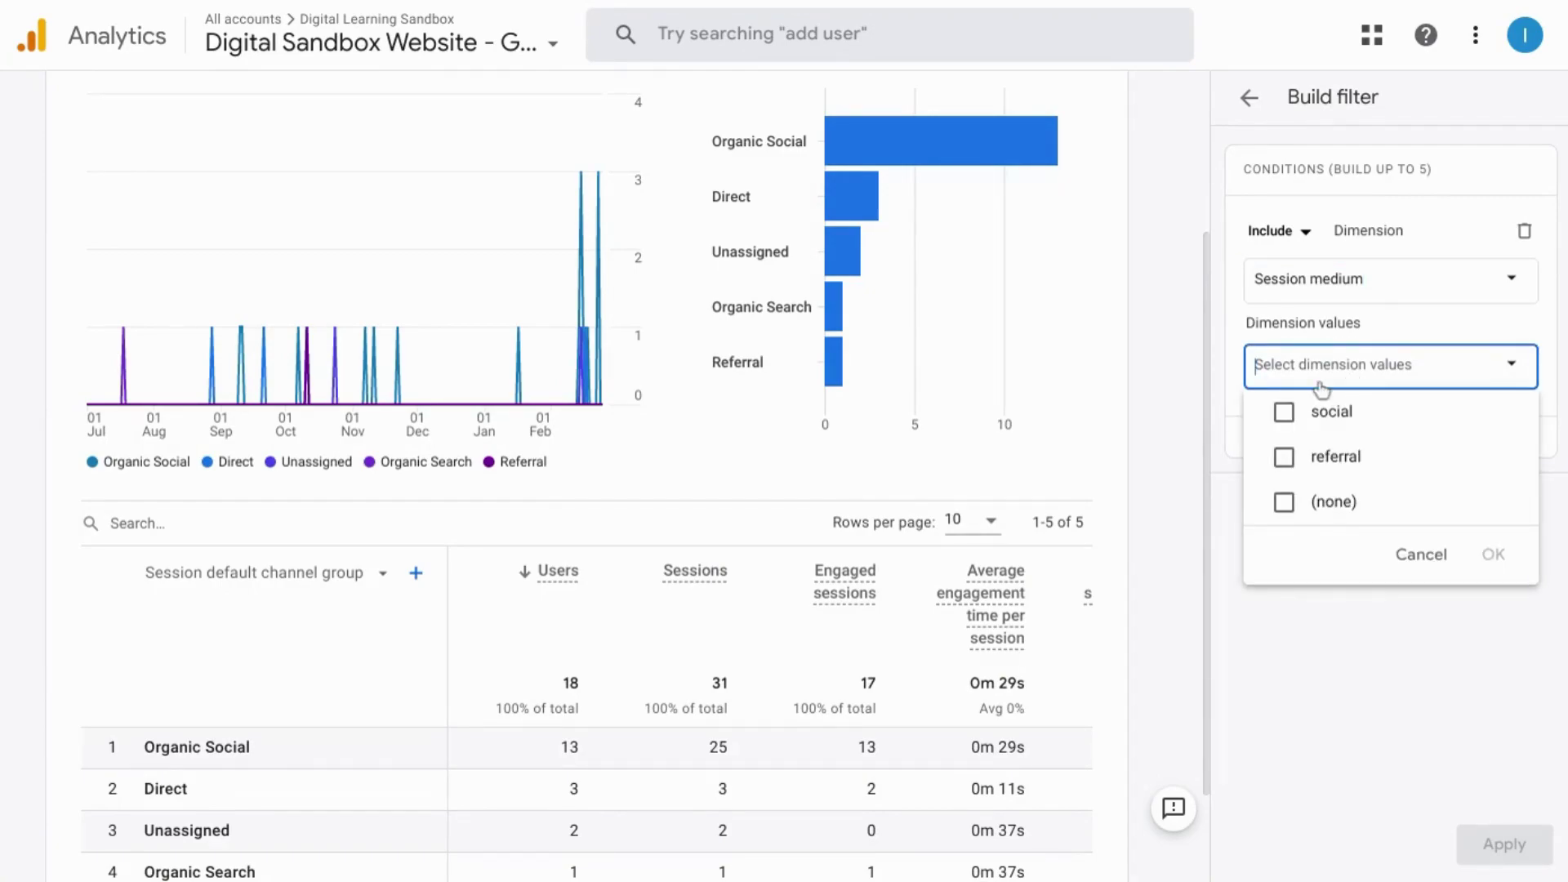
pyautogui.click(1285, 414)
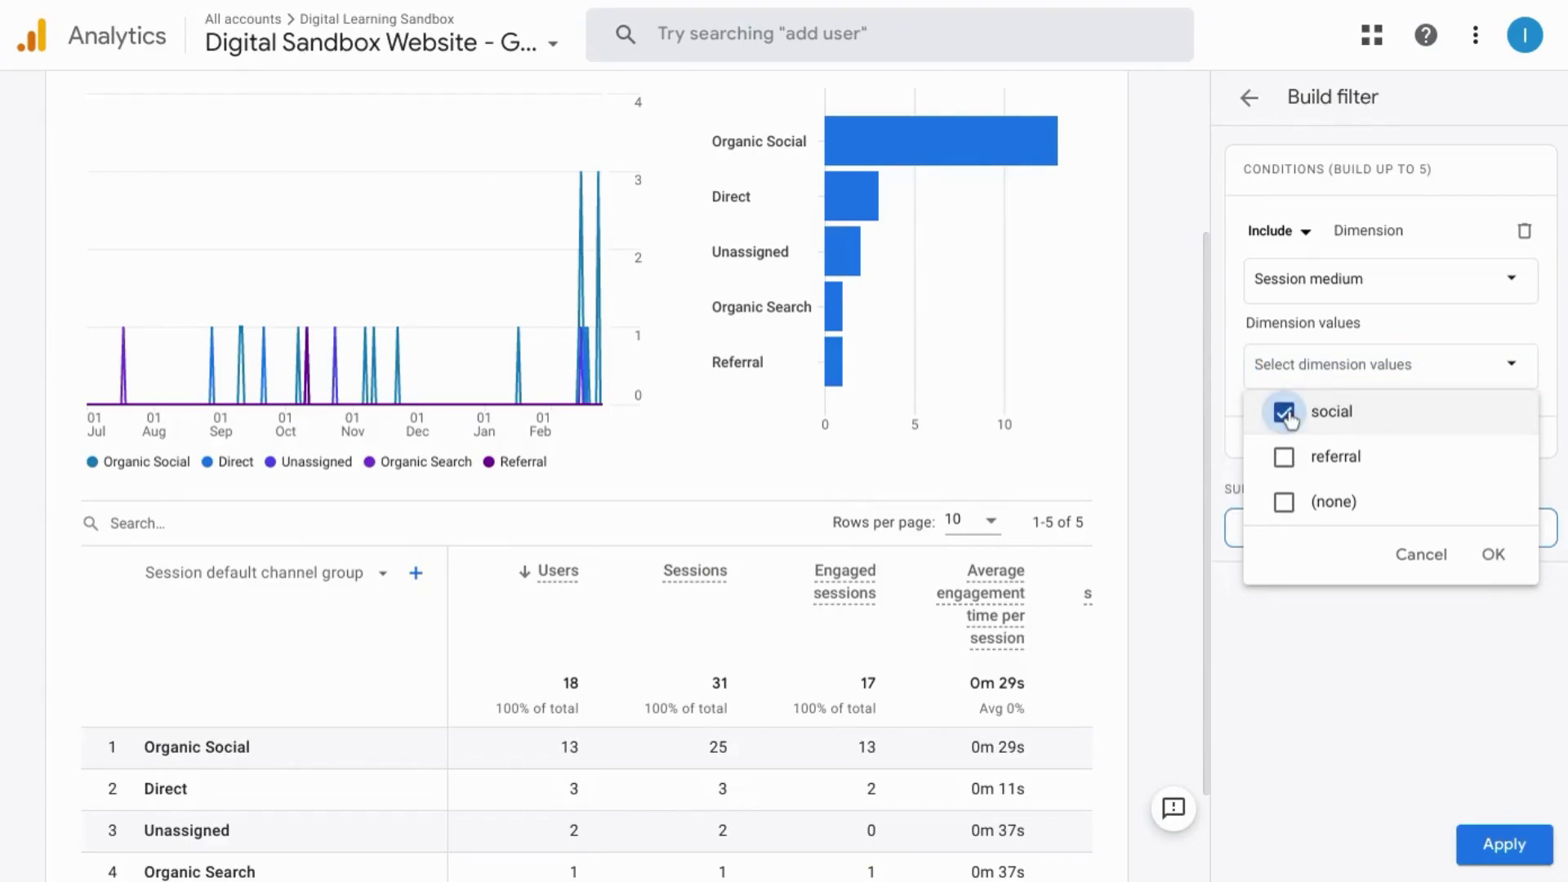
pyautogui.click(1496, 555)
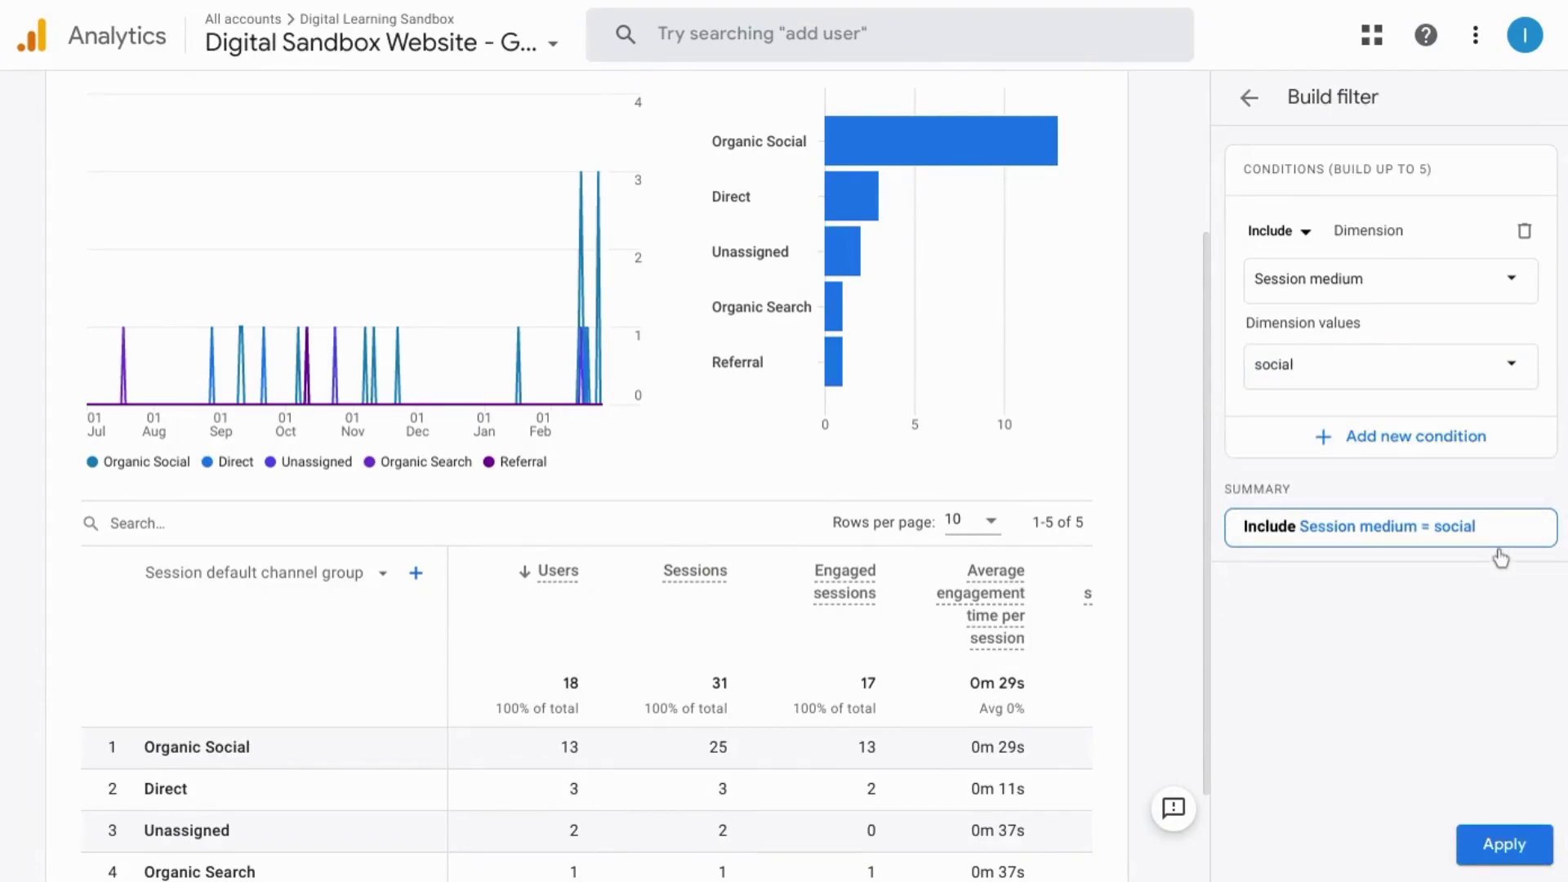
pyautogui.click(1502, 846)
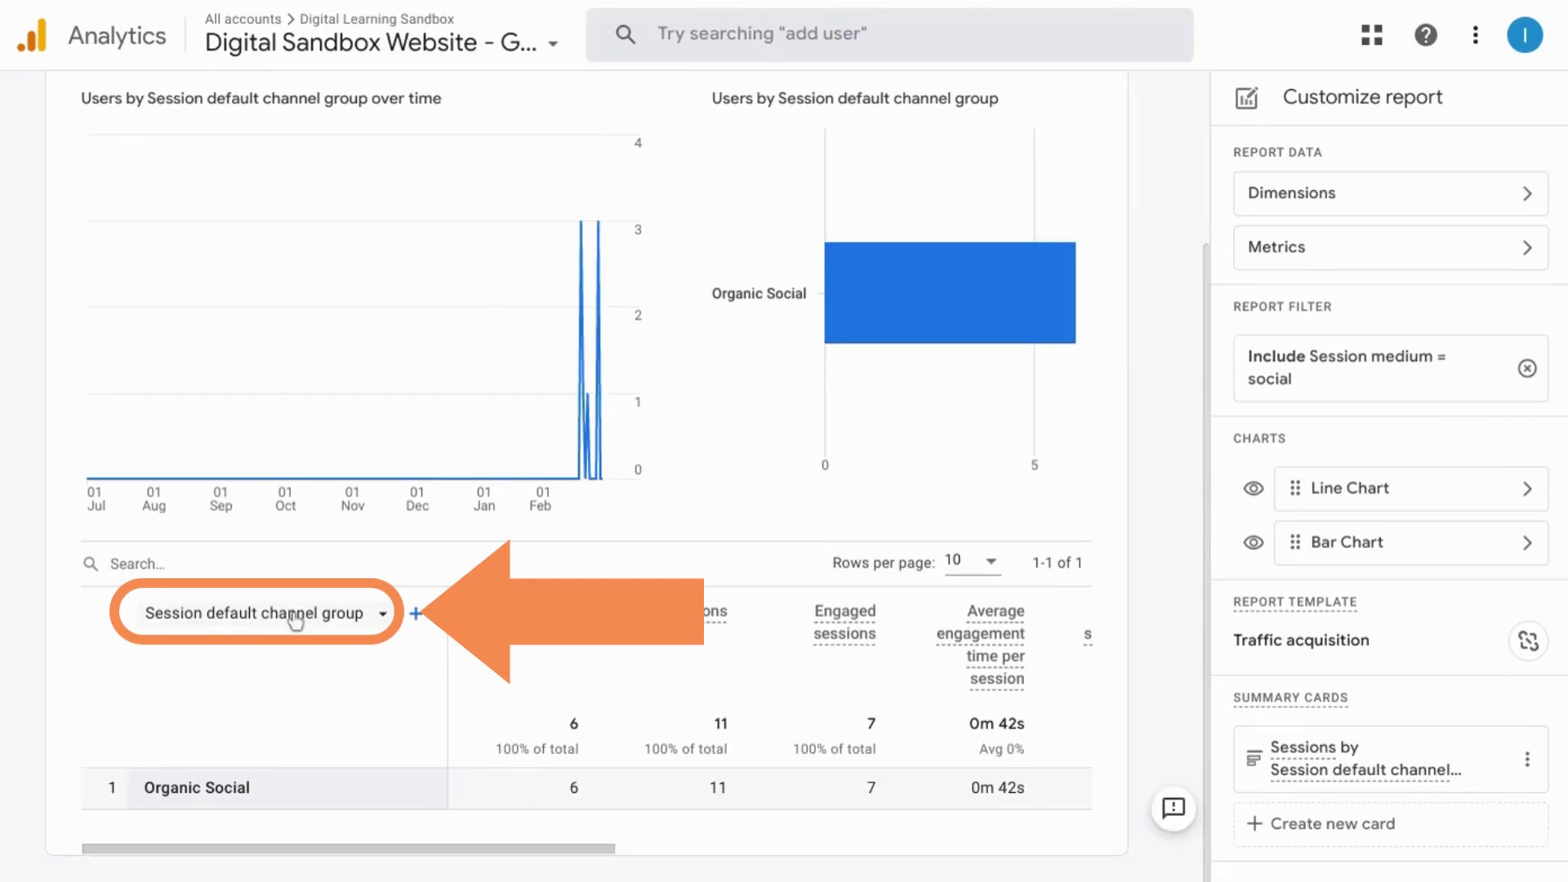
# Step: Switch the report table's primary dimension to Session source
pyautogui.click(329, 621)
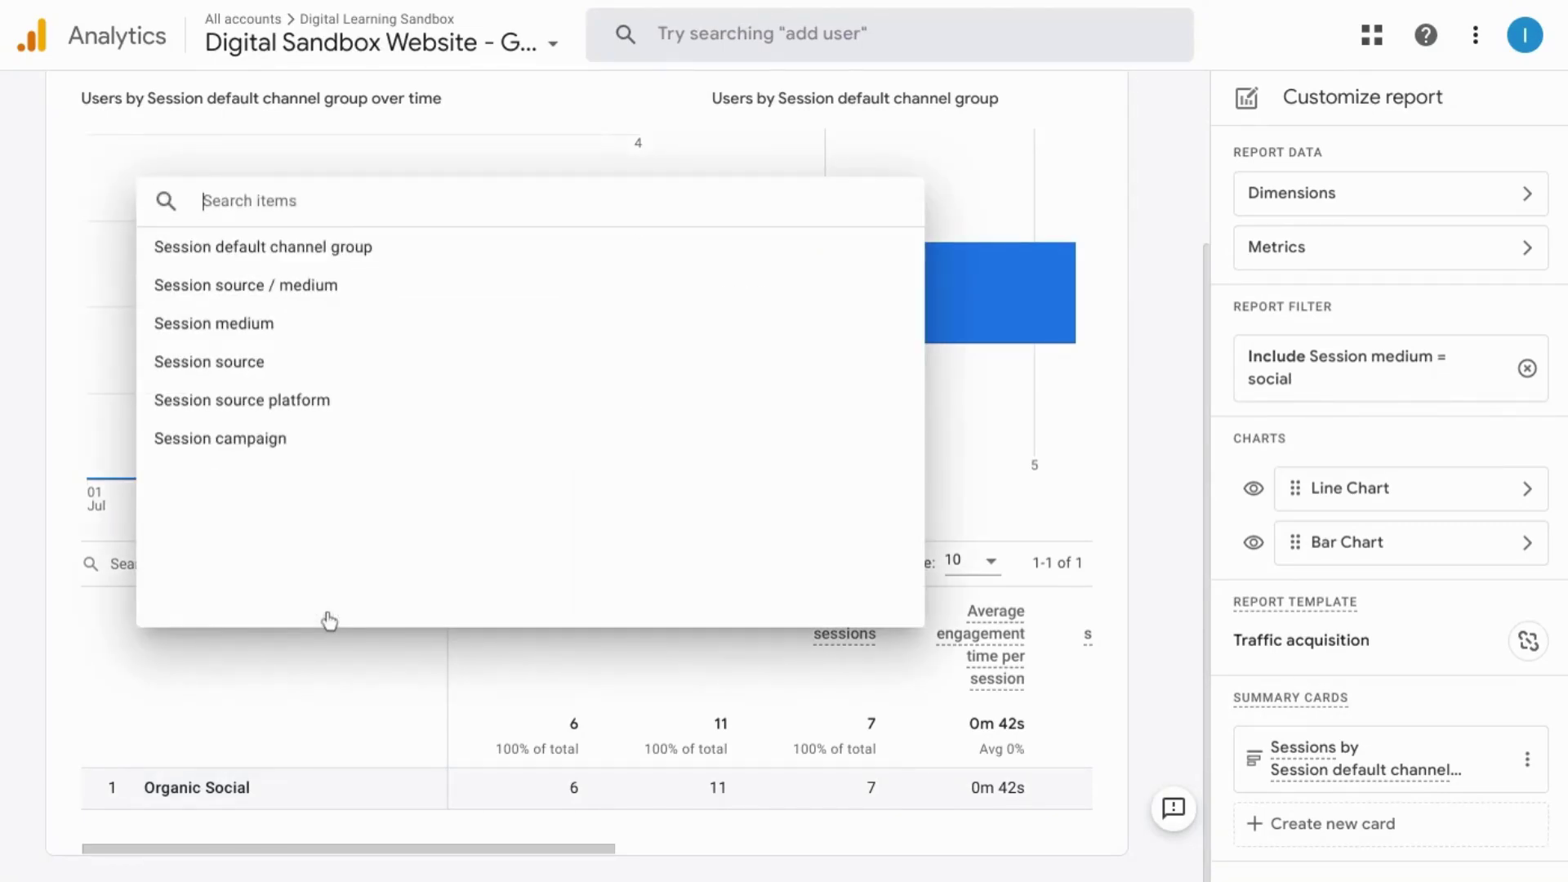
pyautogui.click(260, 365)
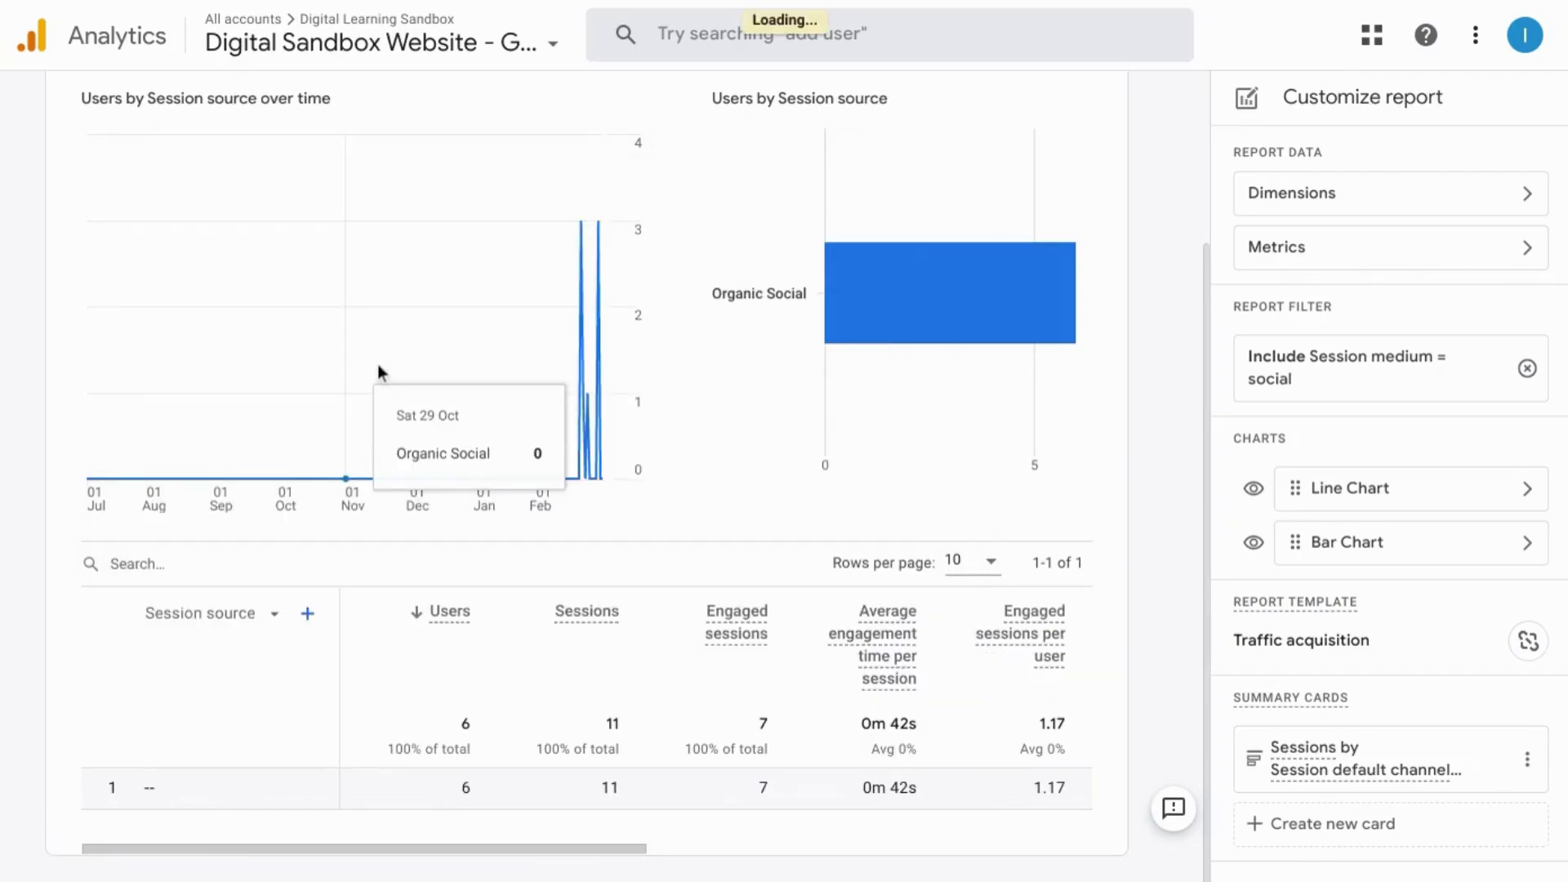
pyautogui.scroll(-1, 395, 624)
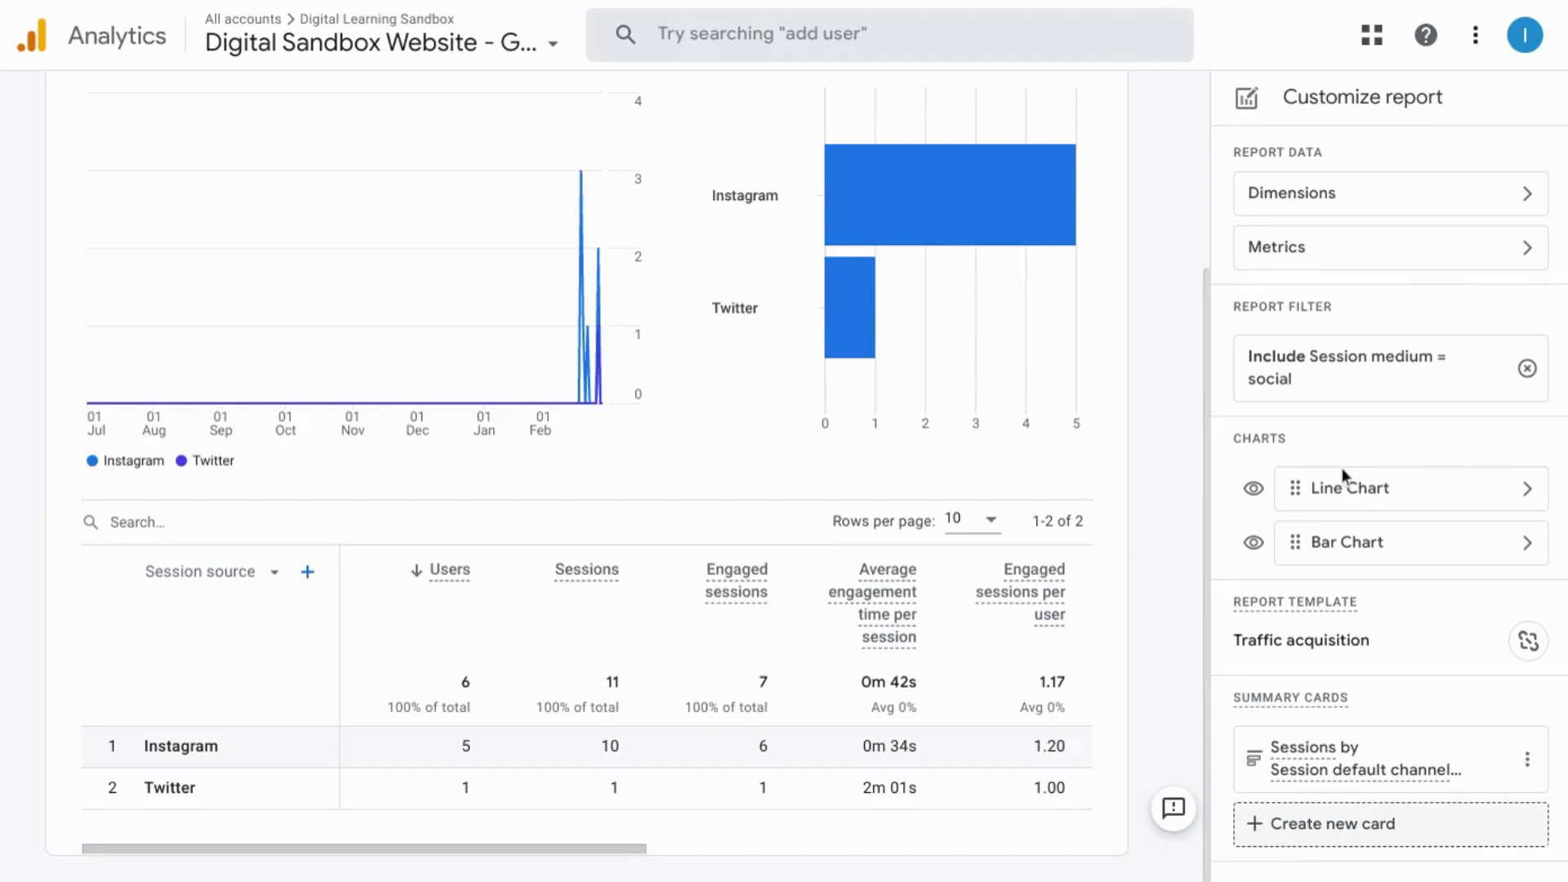
# Step: Check the report's primary dimensions list and apply it with Session source as the default
pyautogui.click(1314, 196)
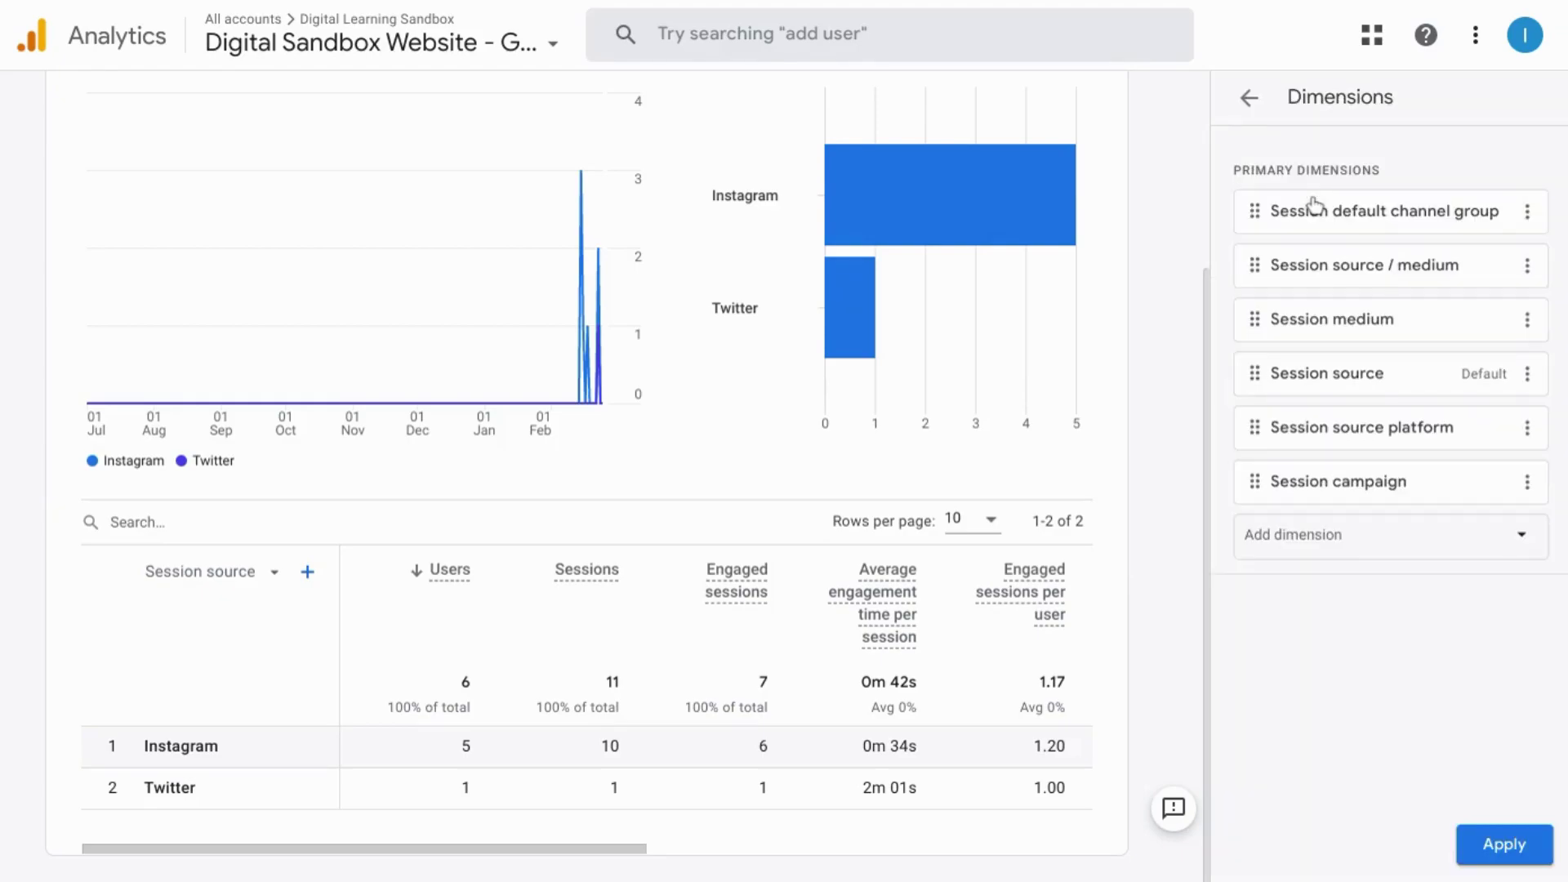
pyautogui.click(1250, 100)
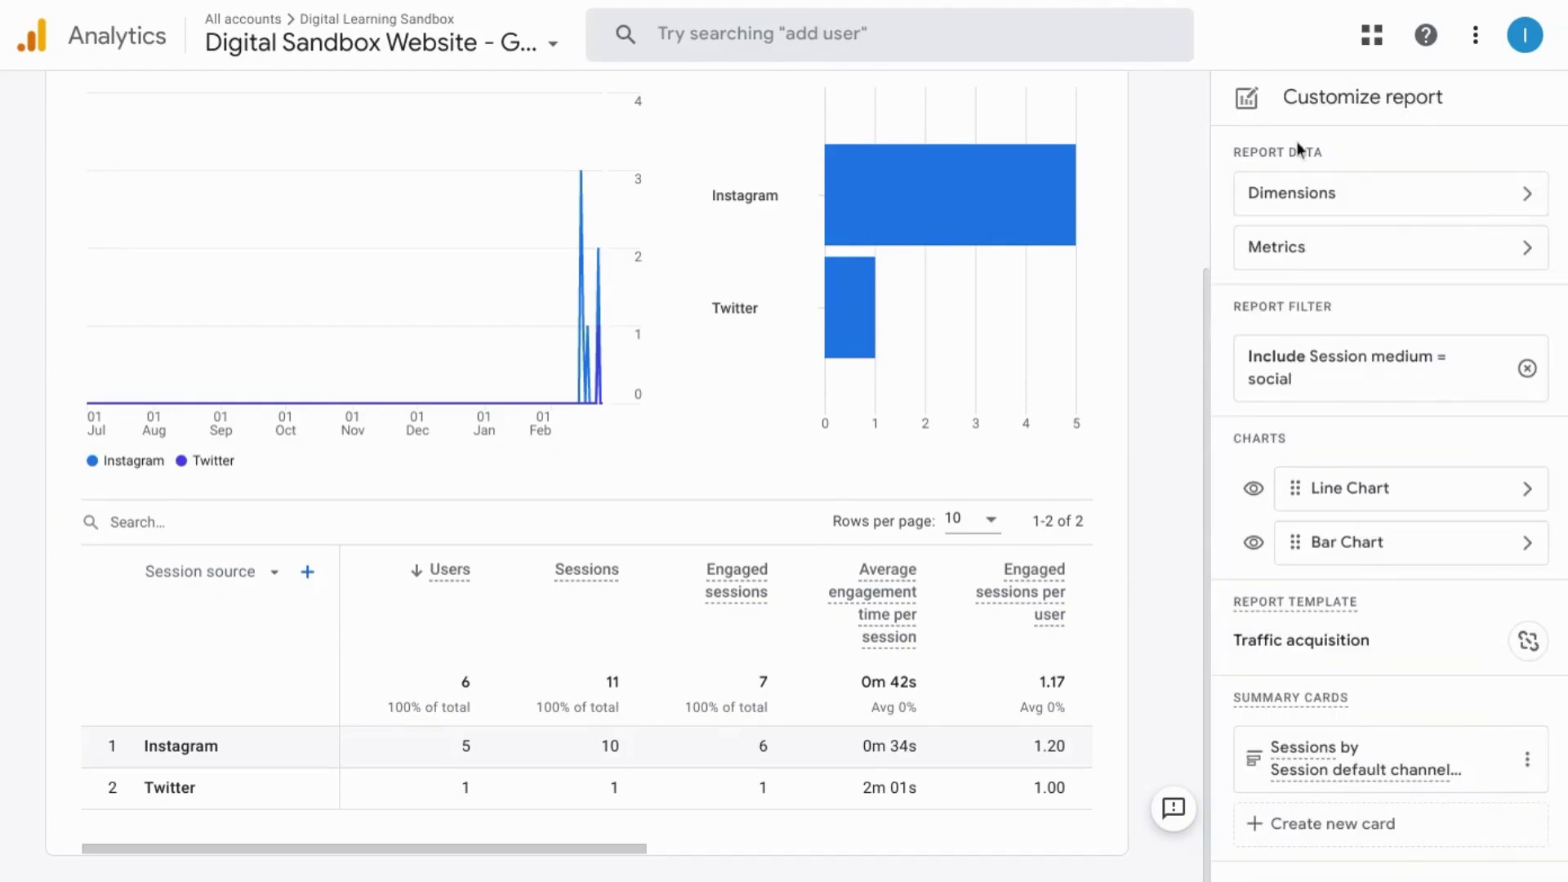
pyautogui.click(1330, 200)
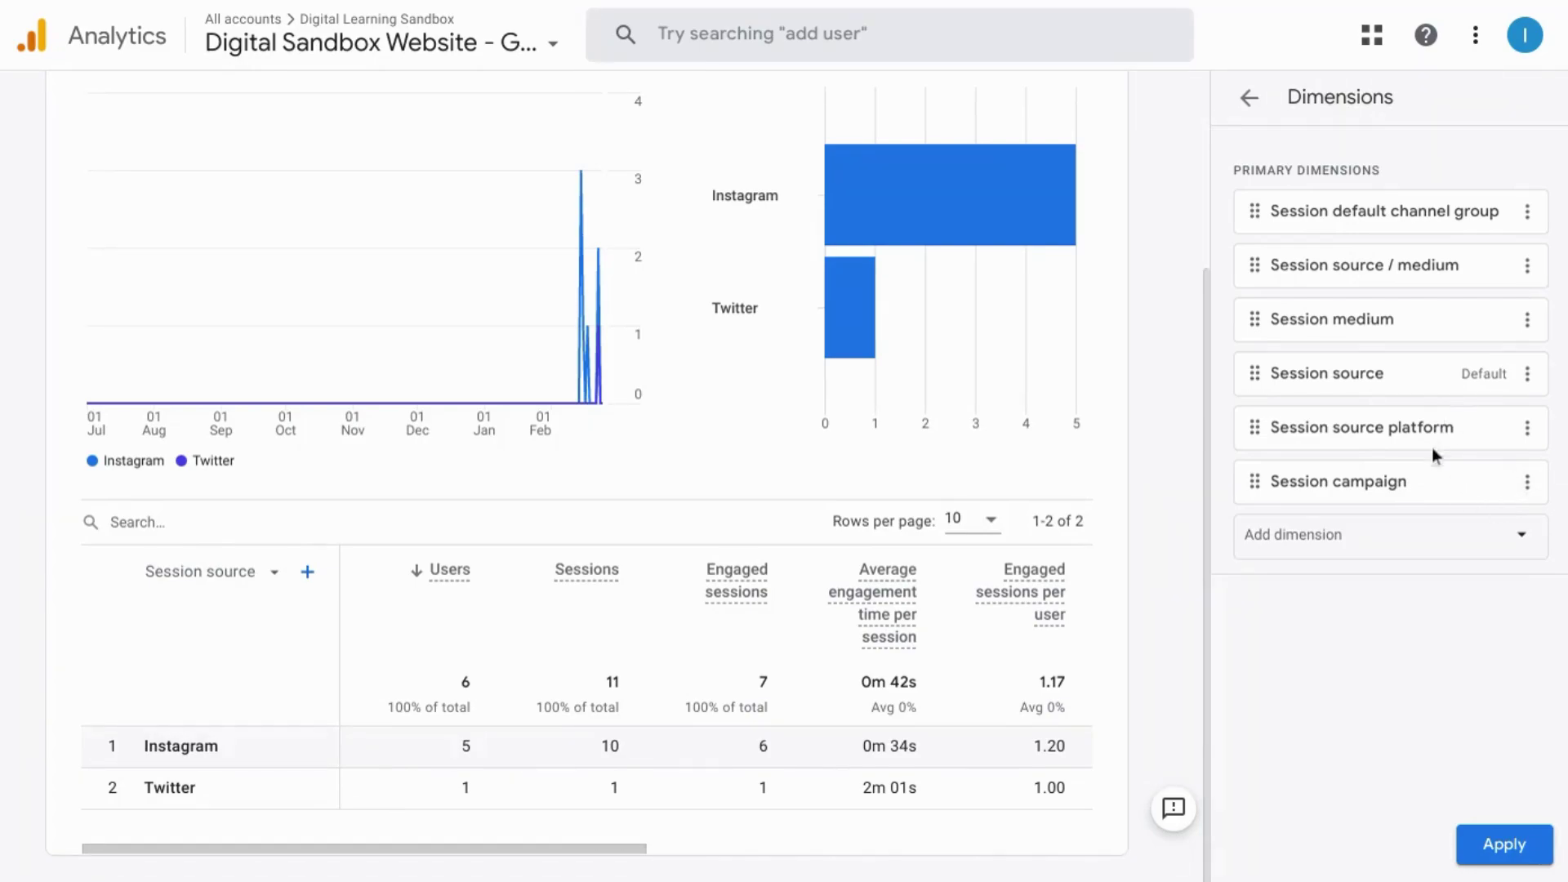
pyautogui.click(1501, 849)
# Step: Add the New users metric to the report's metrics list
pyautogui.click(1378, 250)
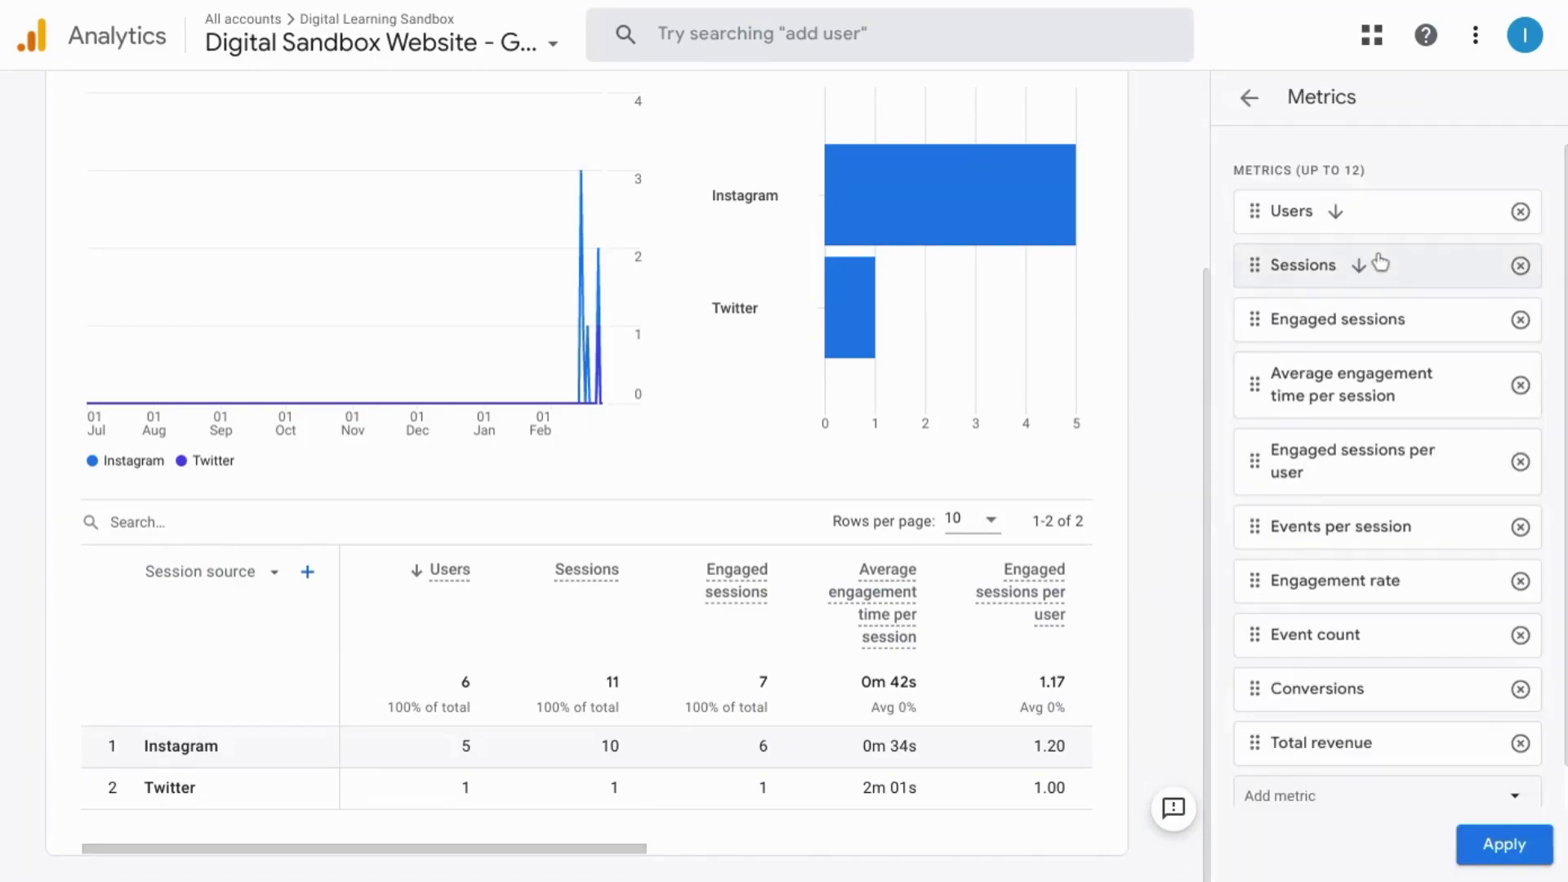
pyautogui.click(1341, 800)
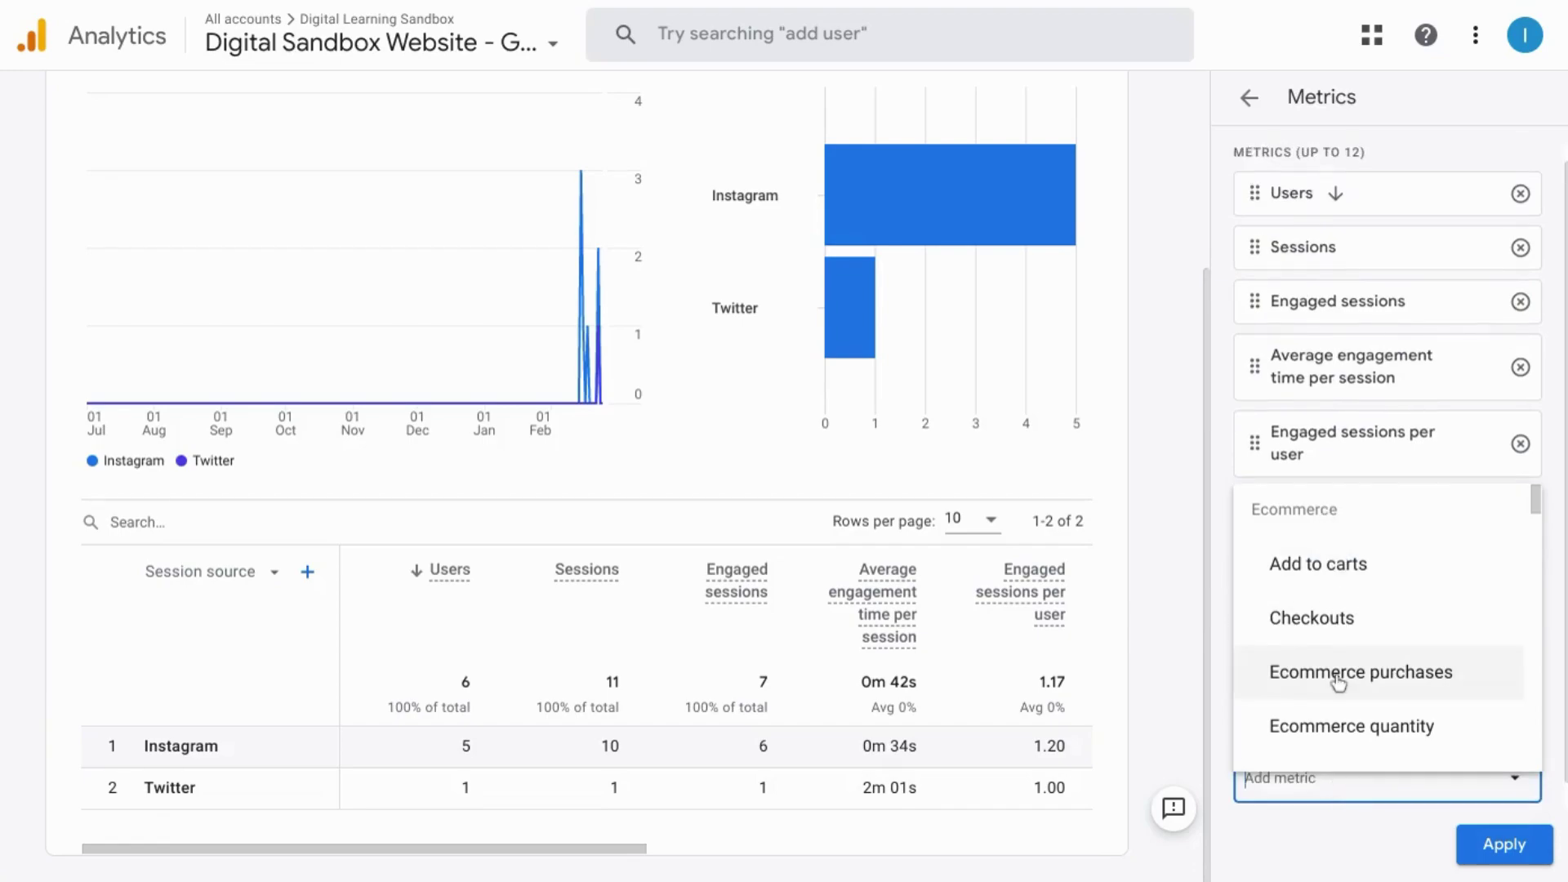
pyautogui.scroll(-2, 1338, 677)
pyautogui.scroll(-10, 1338, 682)
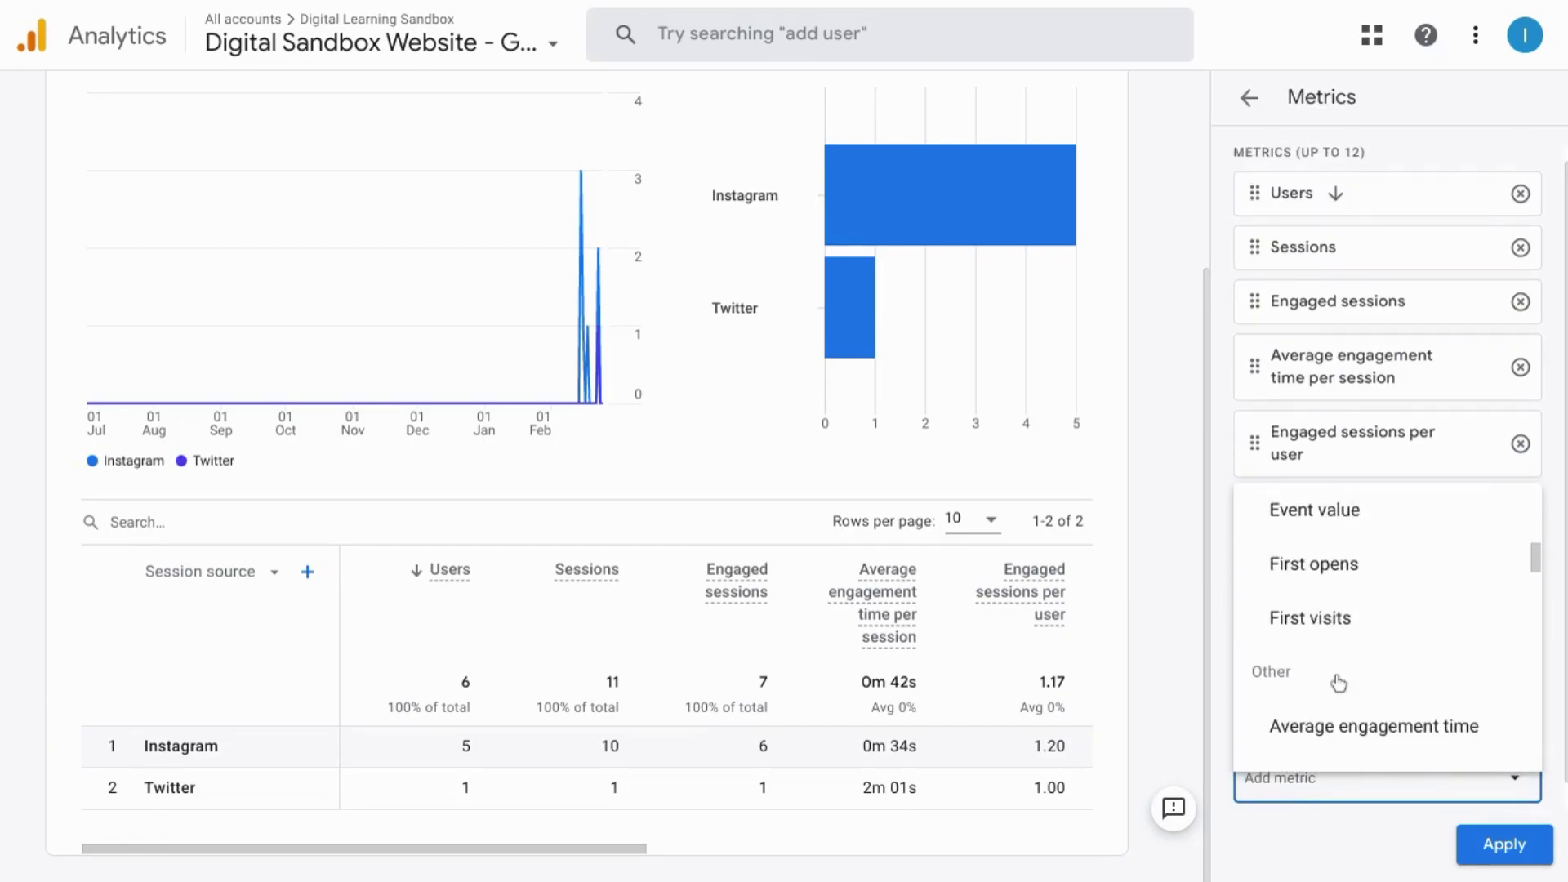
pyautogui.scroll(-12, 1337, 682)
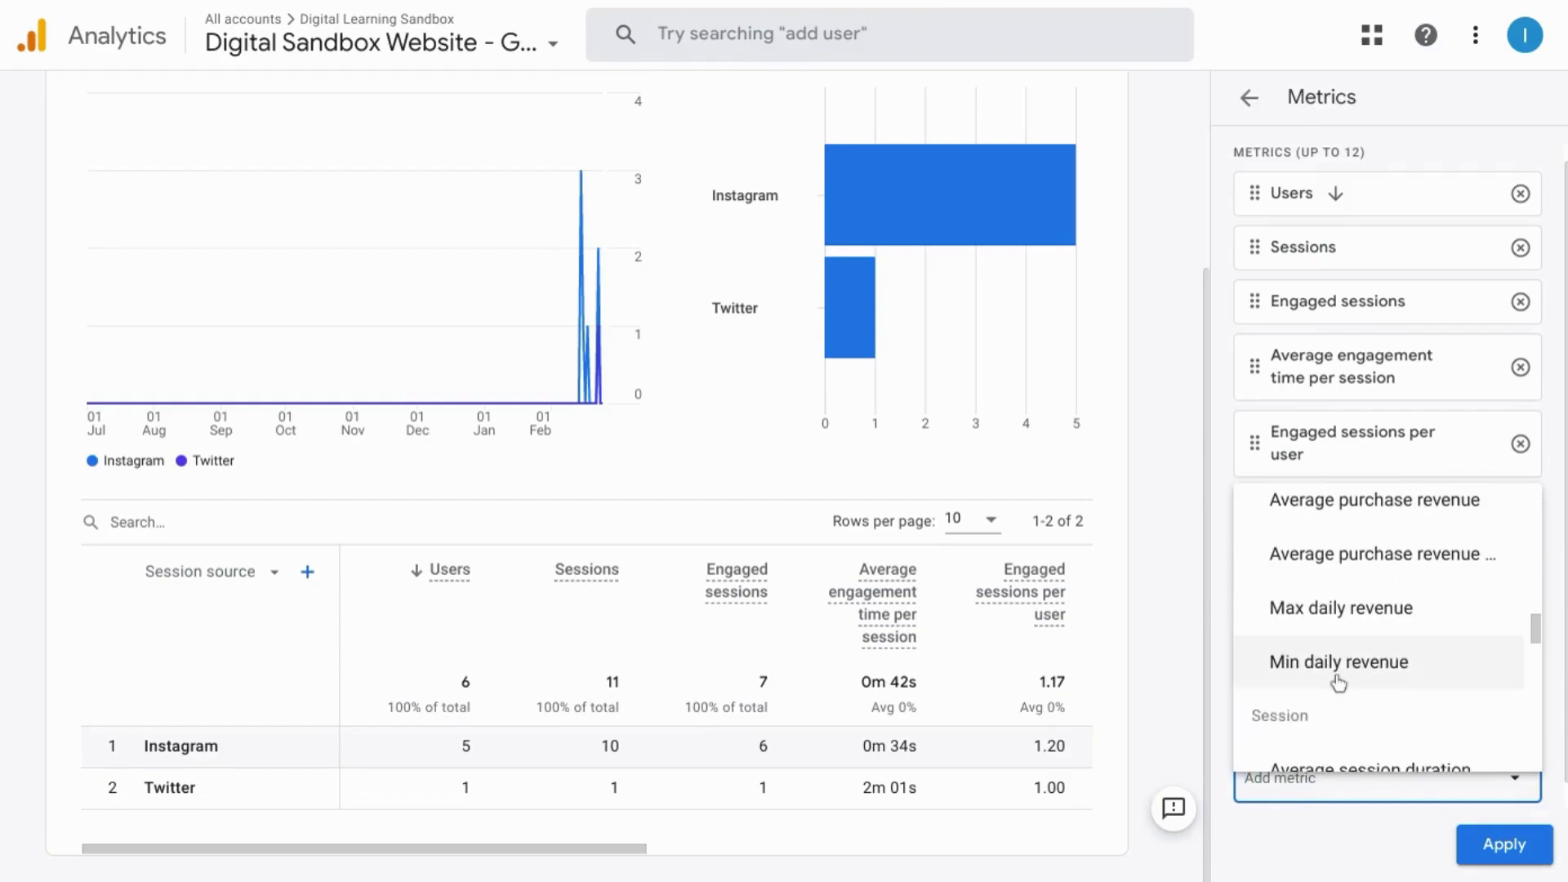
pyautogui.scroll(-12, 1338, 682)
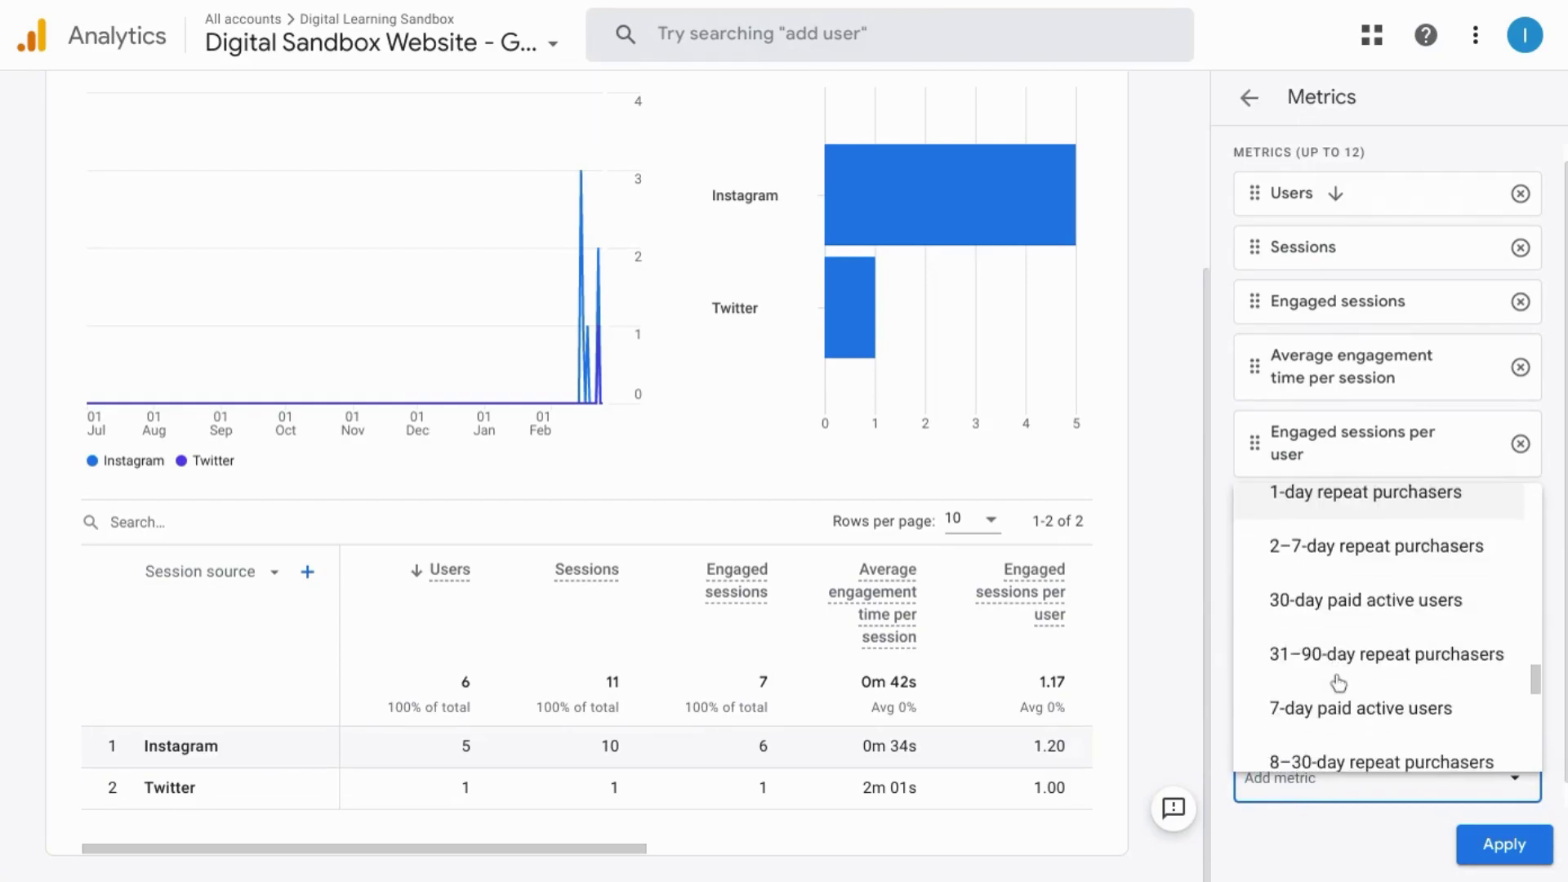
pyautogui.scroll(-8, 1337, 682)
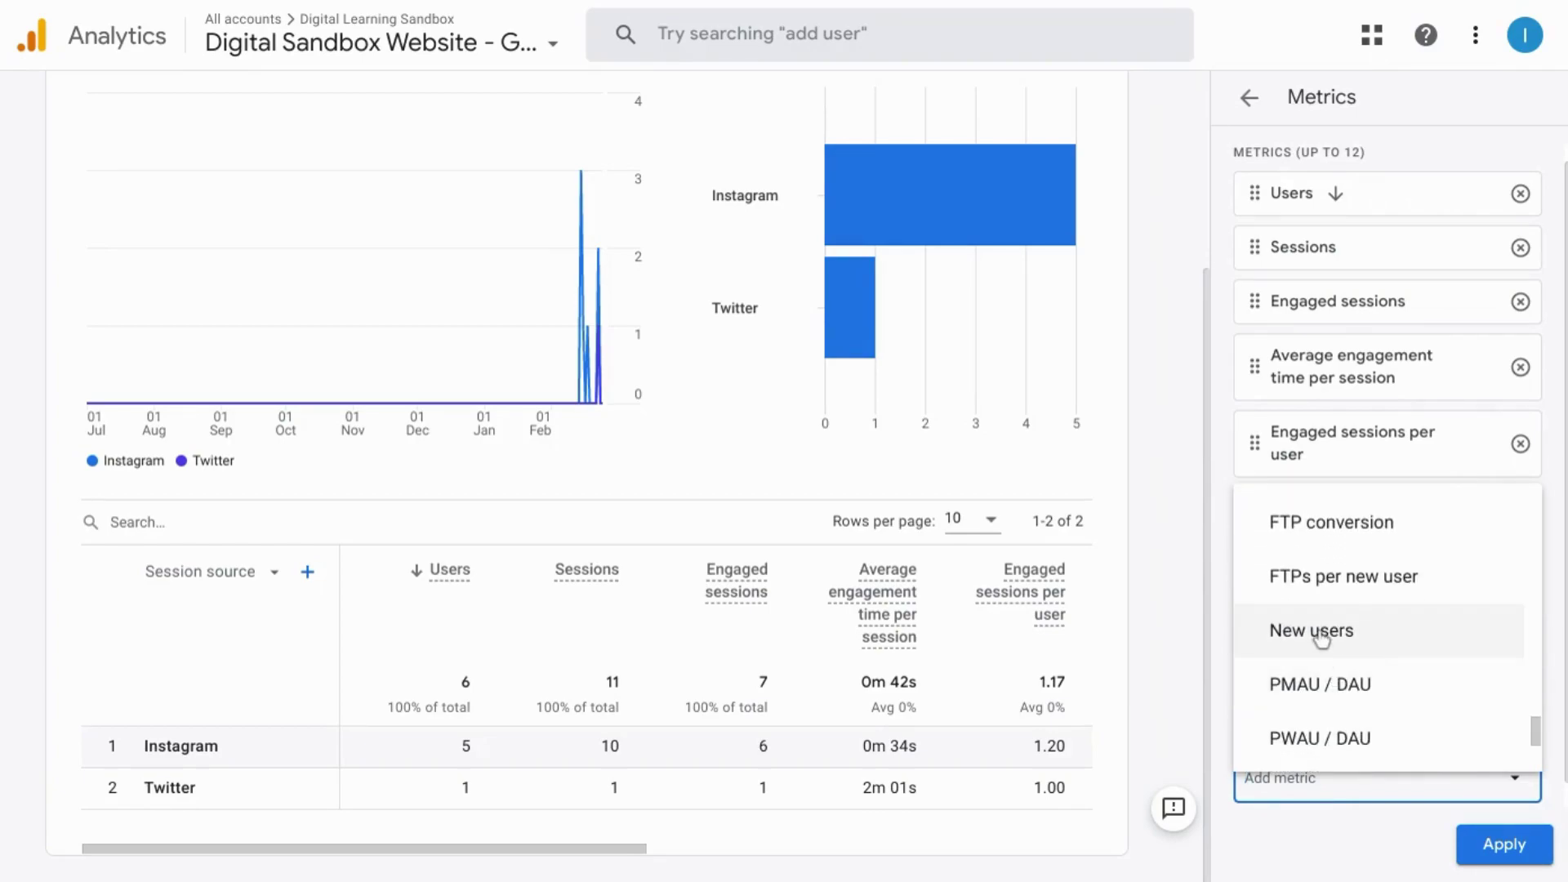
pyautogui.click(1322, 639)
# Step: Move New users to the first position in the metrics list, above Users, and apply the metrics
pyautogui.scroll(-1, 1400, 640)
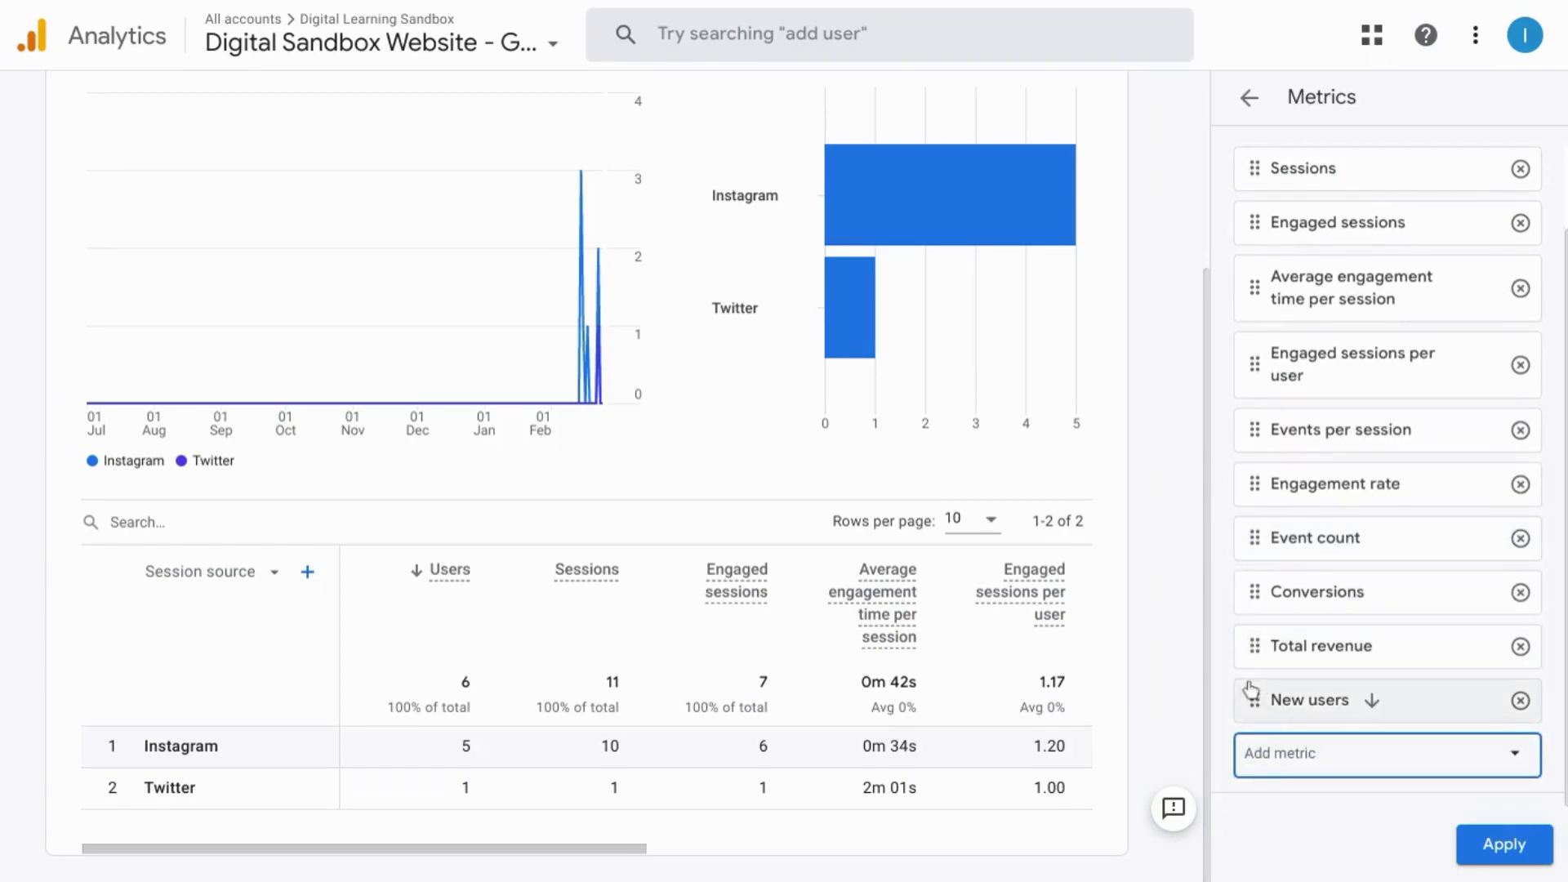
pyautogui.moveTo(1252, 703); pyautogui.dragTo(1252, 210)
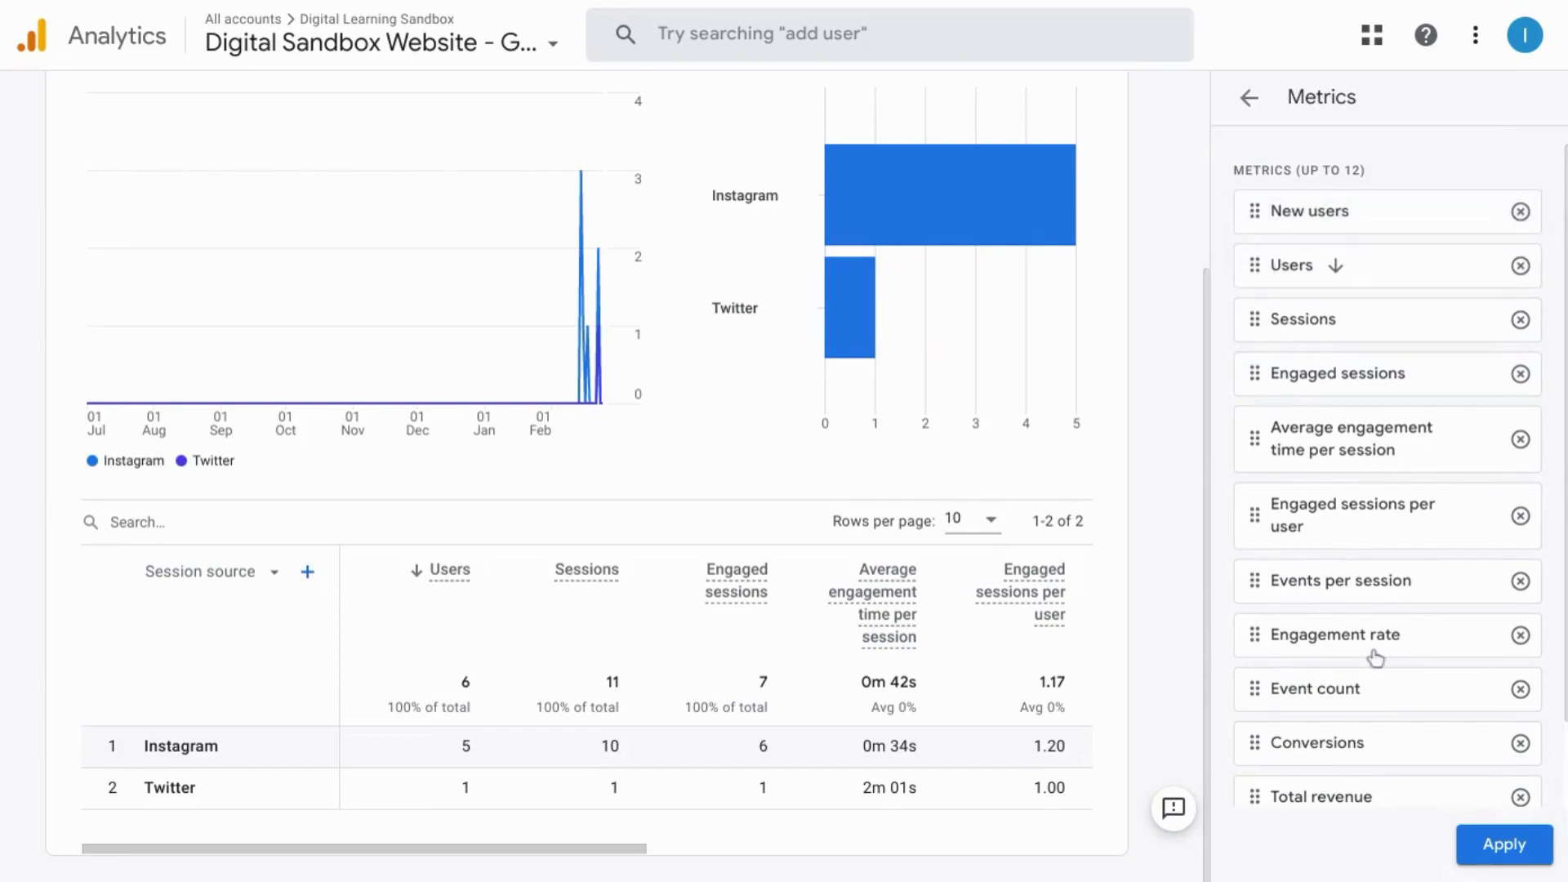
pyautogui.click(1499, 857)
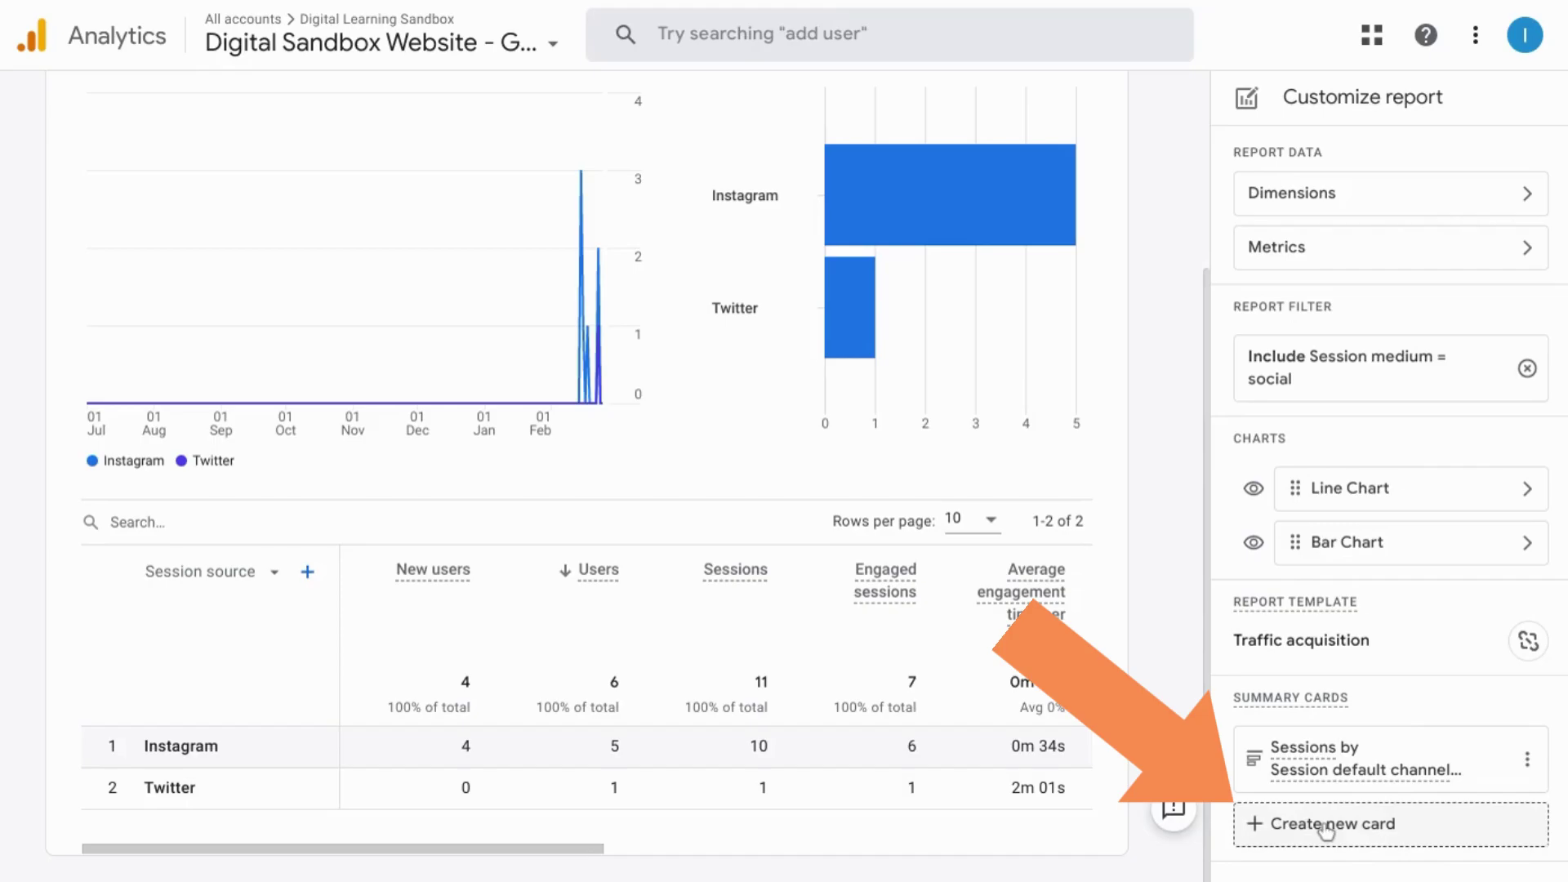
# Step: Create a summary card showing New users by Session source as a table and apply it to the report
pyautogui.click(1326, 827)
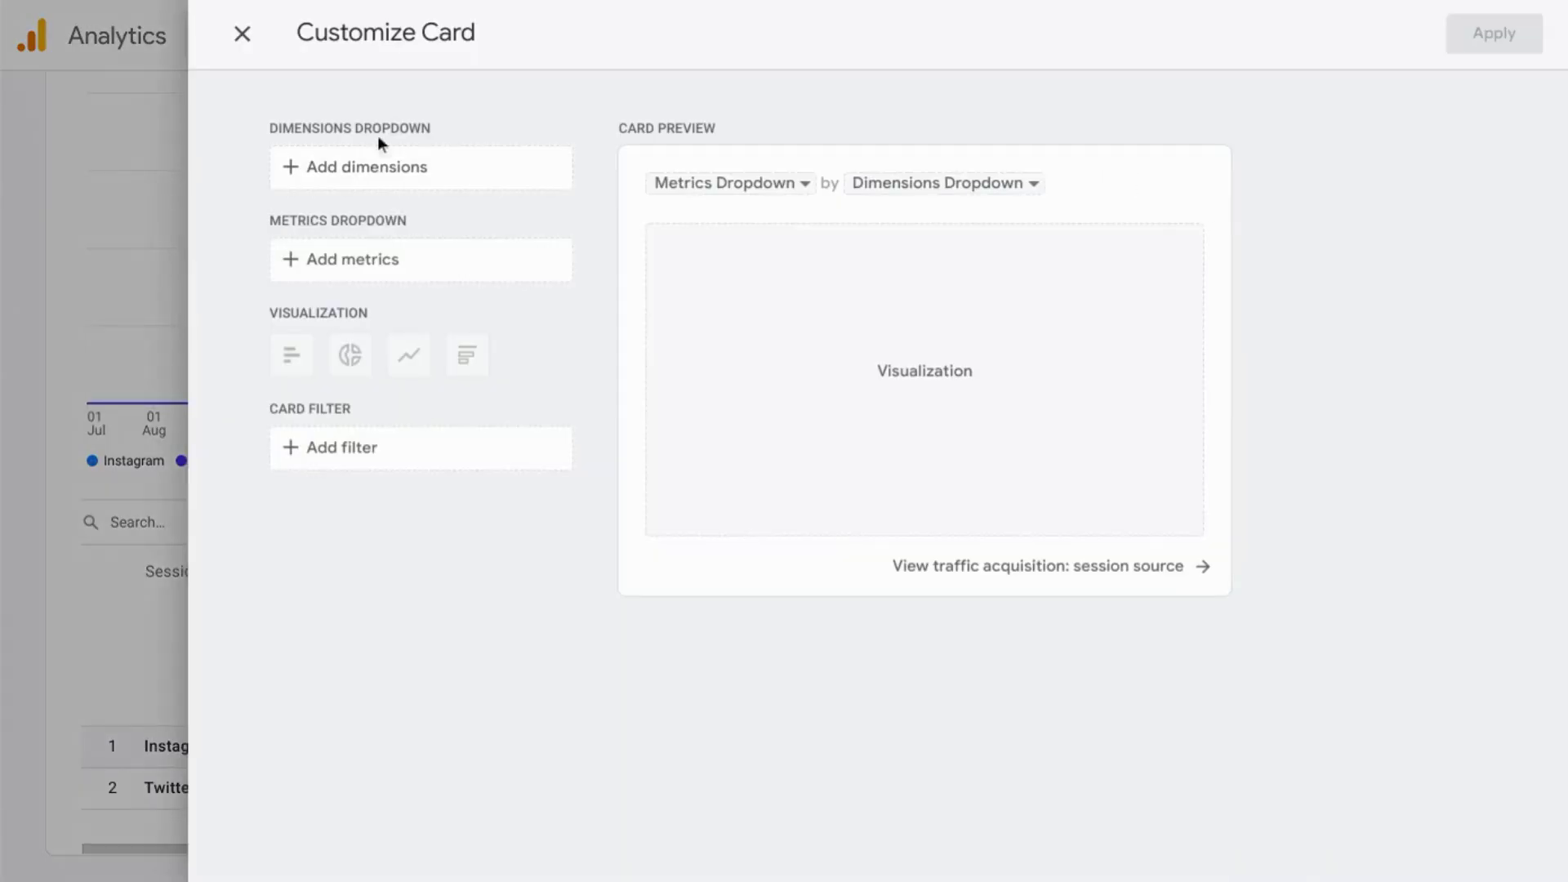
pyautogui.click(328, 176)
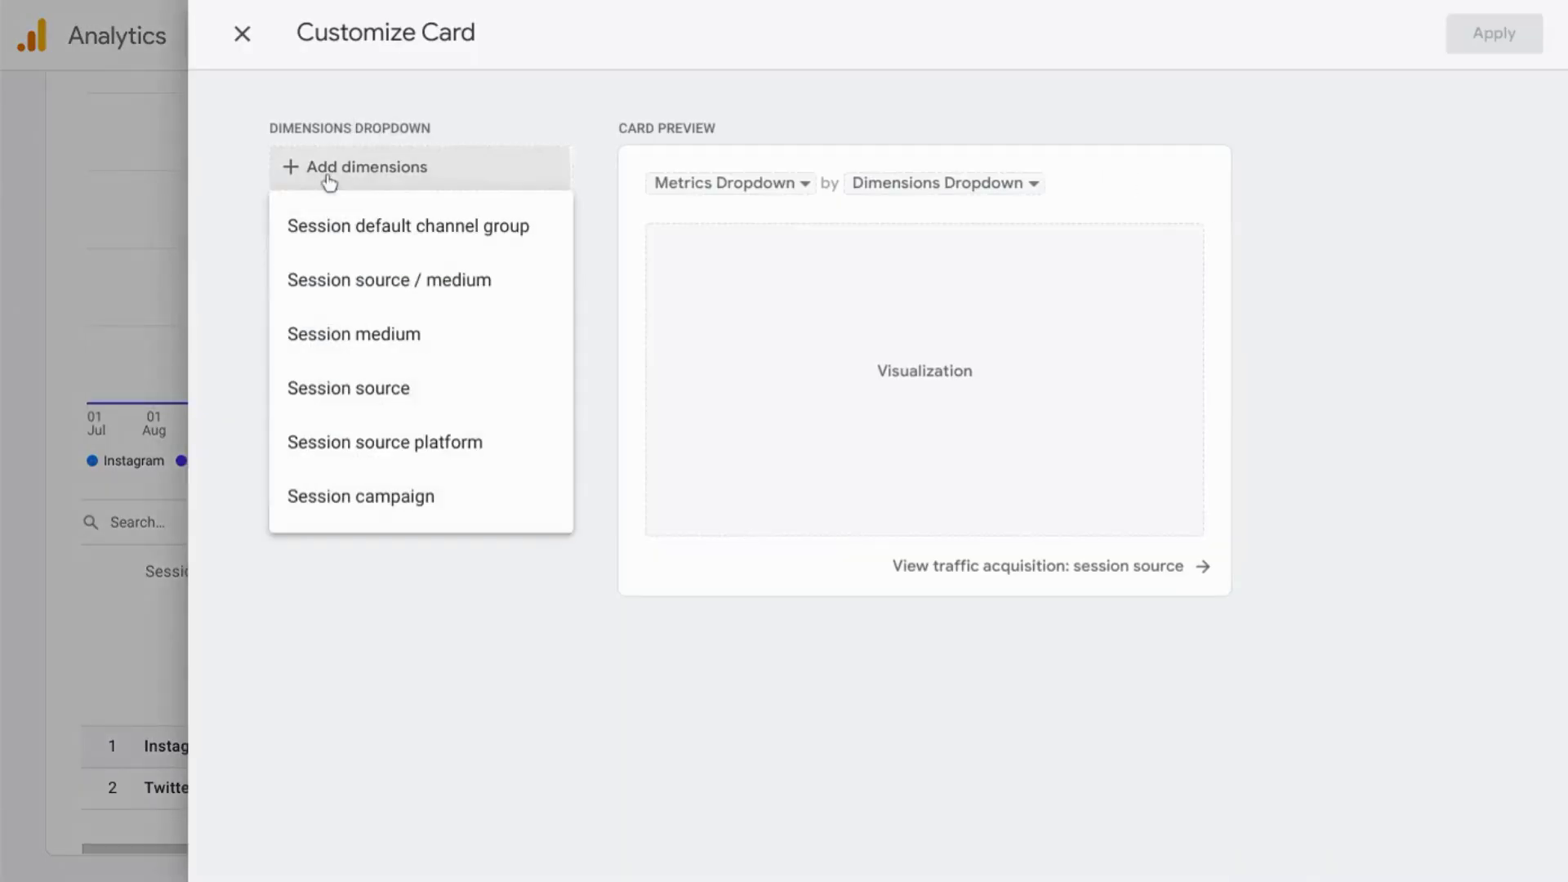
pyautogui.click(347, 392)
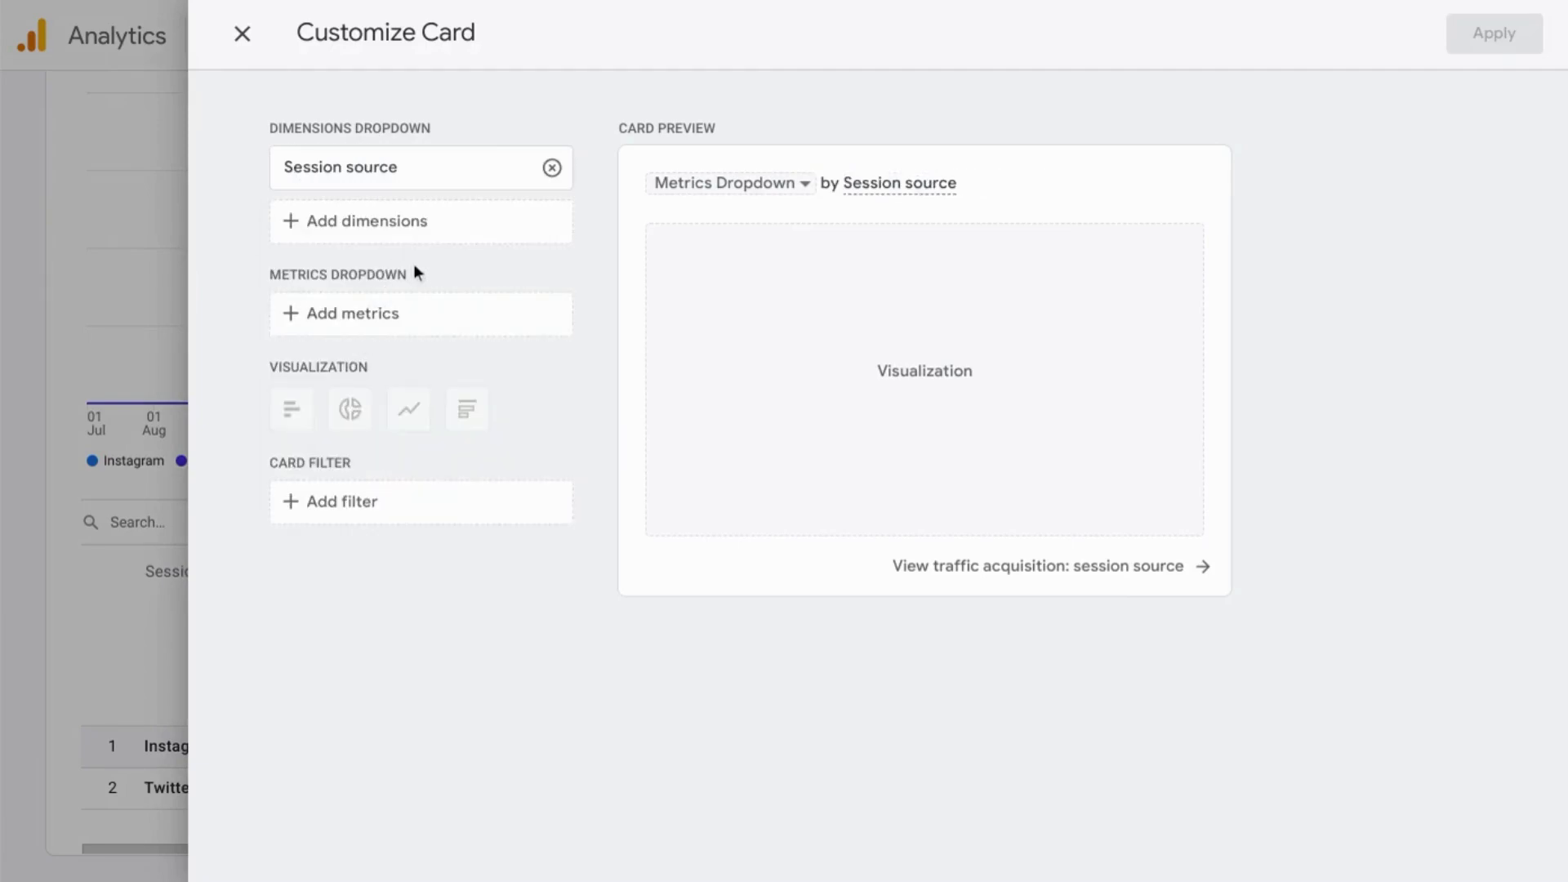
pyautogui.click(355, 320)
pyautogui.click(355, 320)
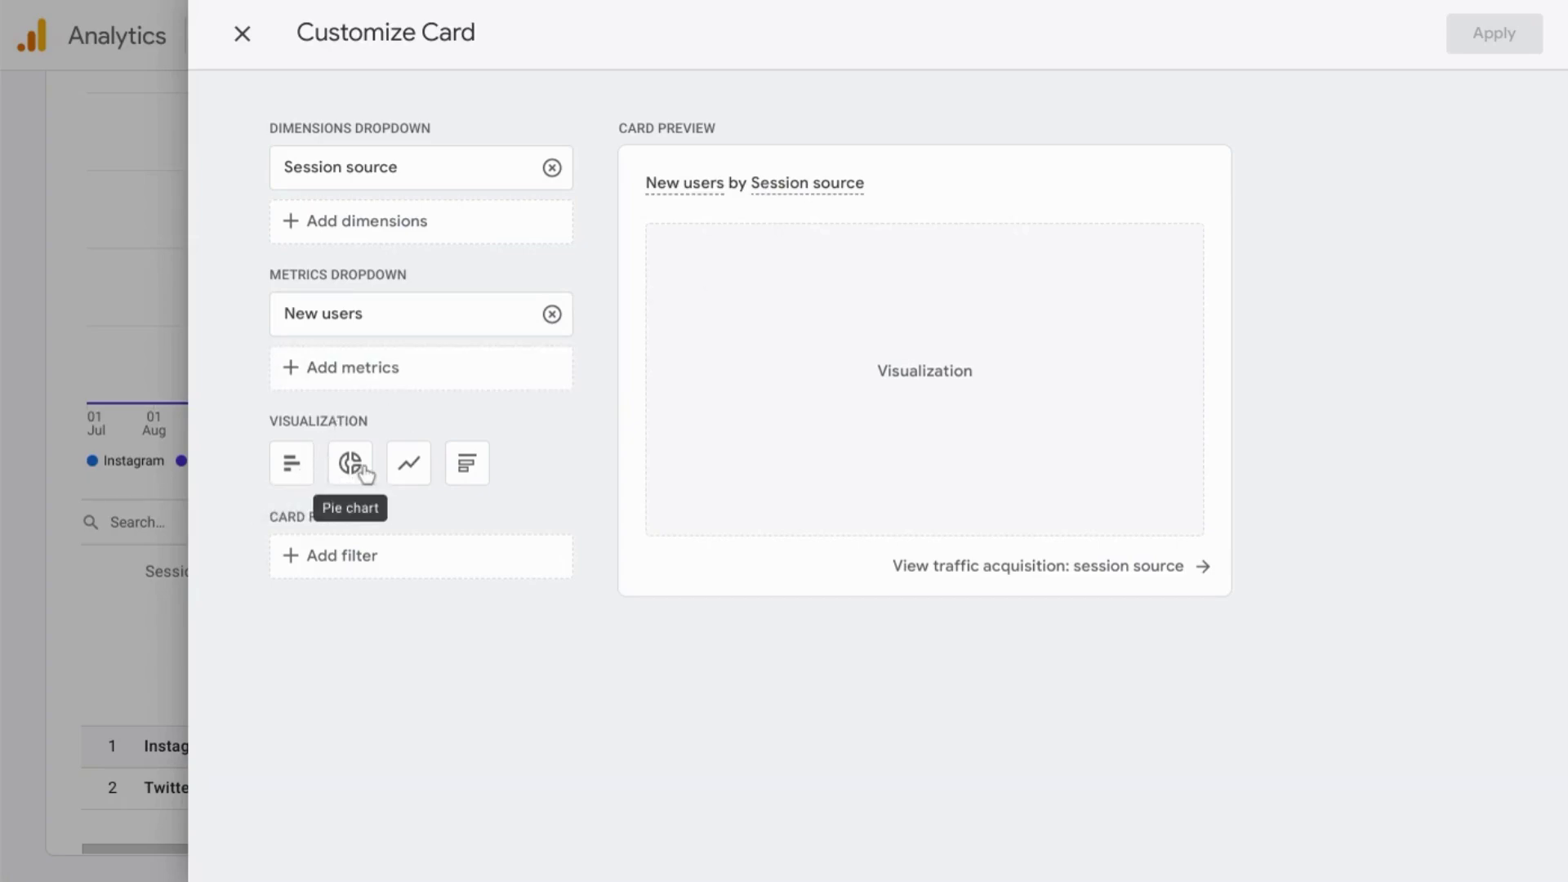
pyautogui.click(468, 476)
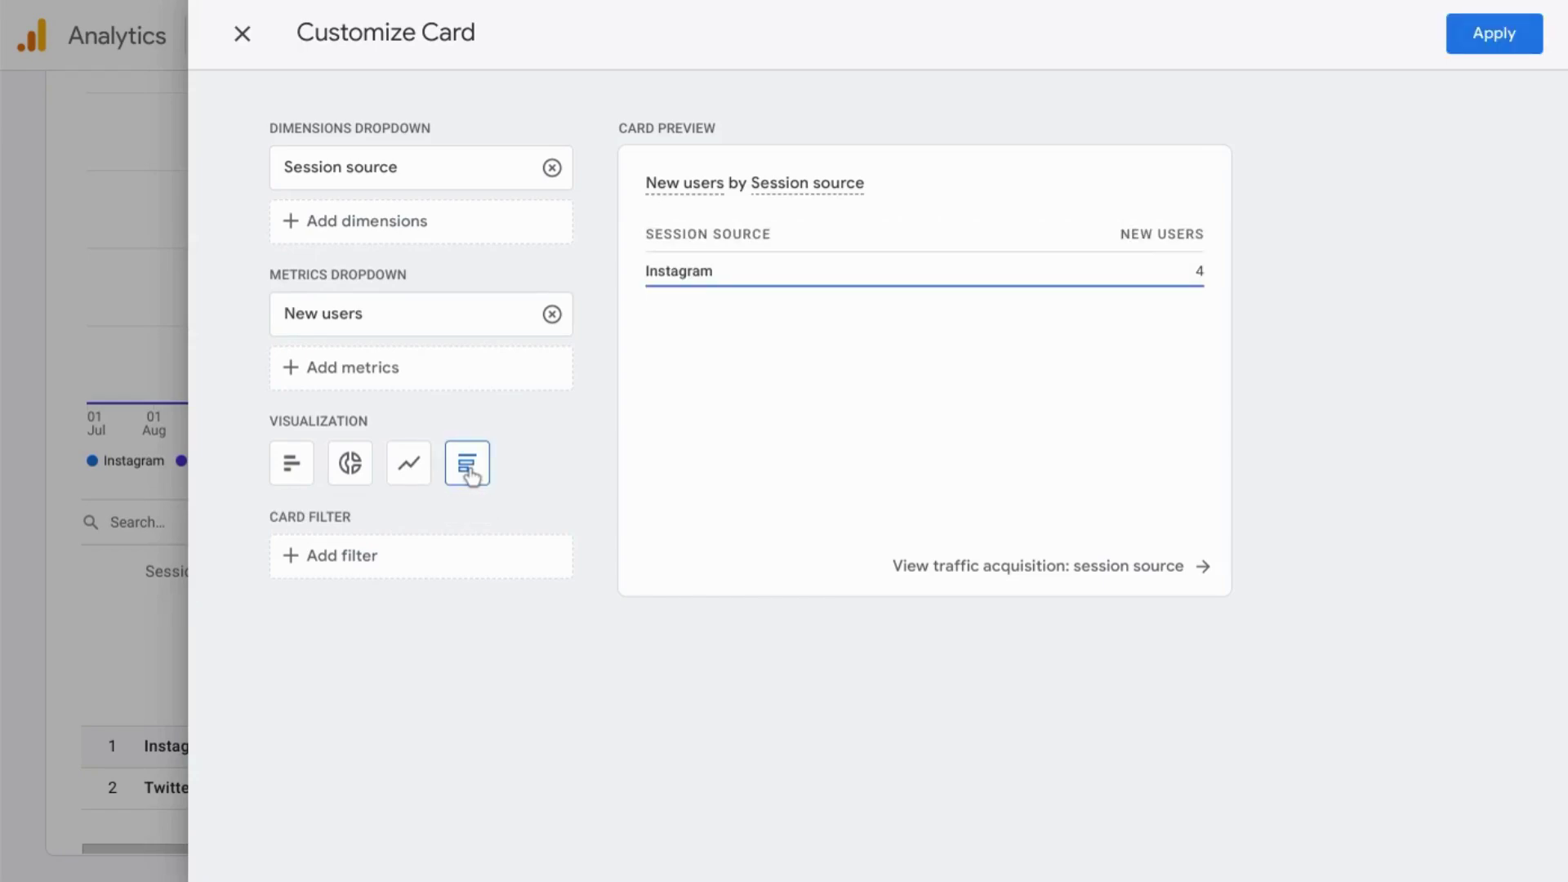
pyautogui.click(1485, 41)
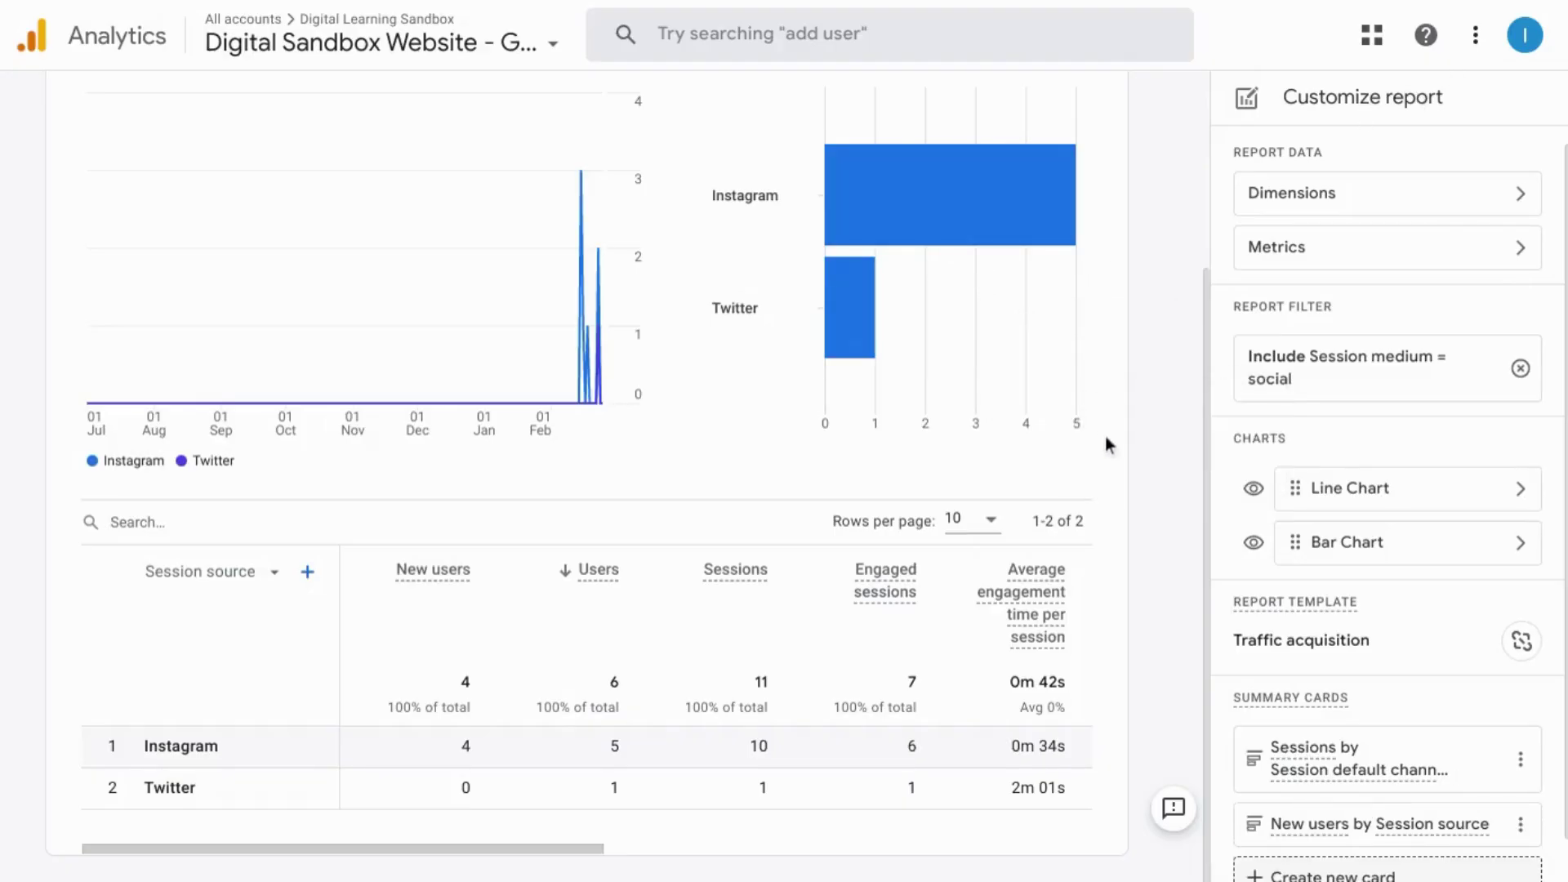
pyautogui.scroll(3, 1107, 445)
pyautogui.scroll(-1, 1394, 584)
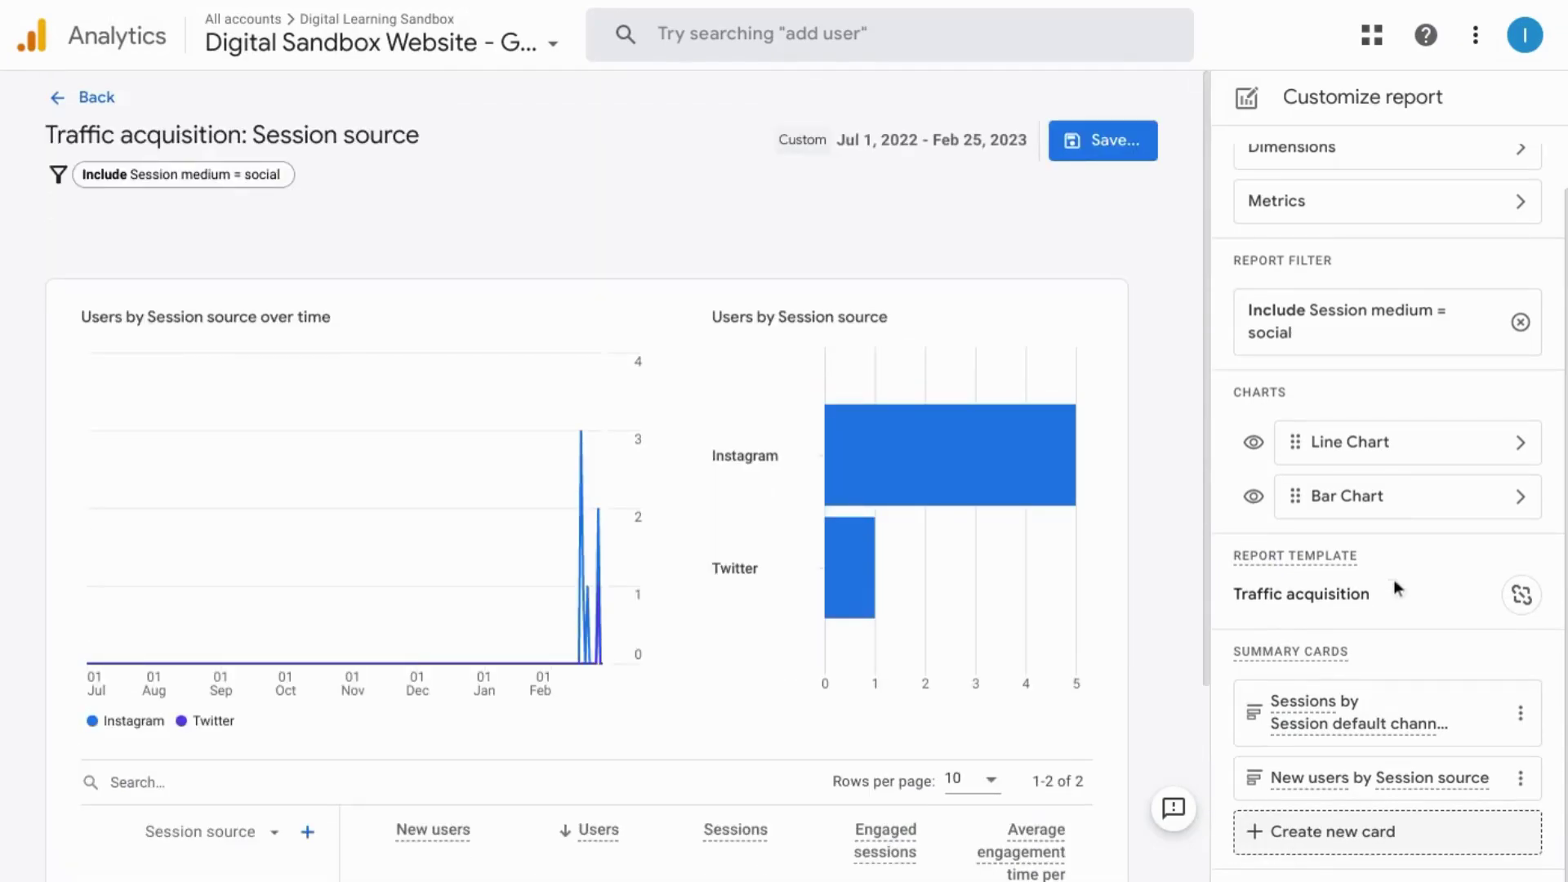
# Step: Look over the summary cards in the Google Merchandise property's Acquisition overview, including the default channel group definitions
pyautogui.scroll(-3, 1168, 635)
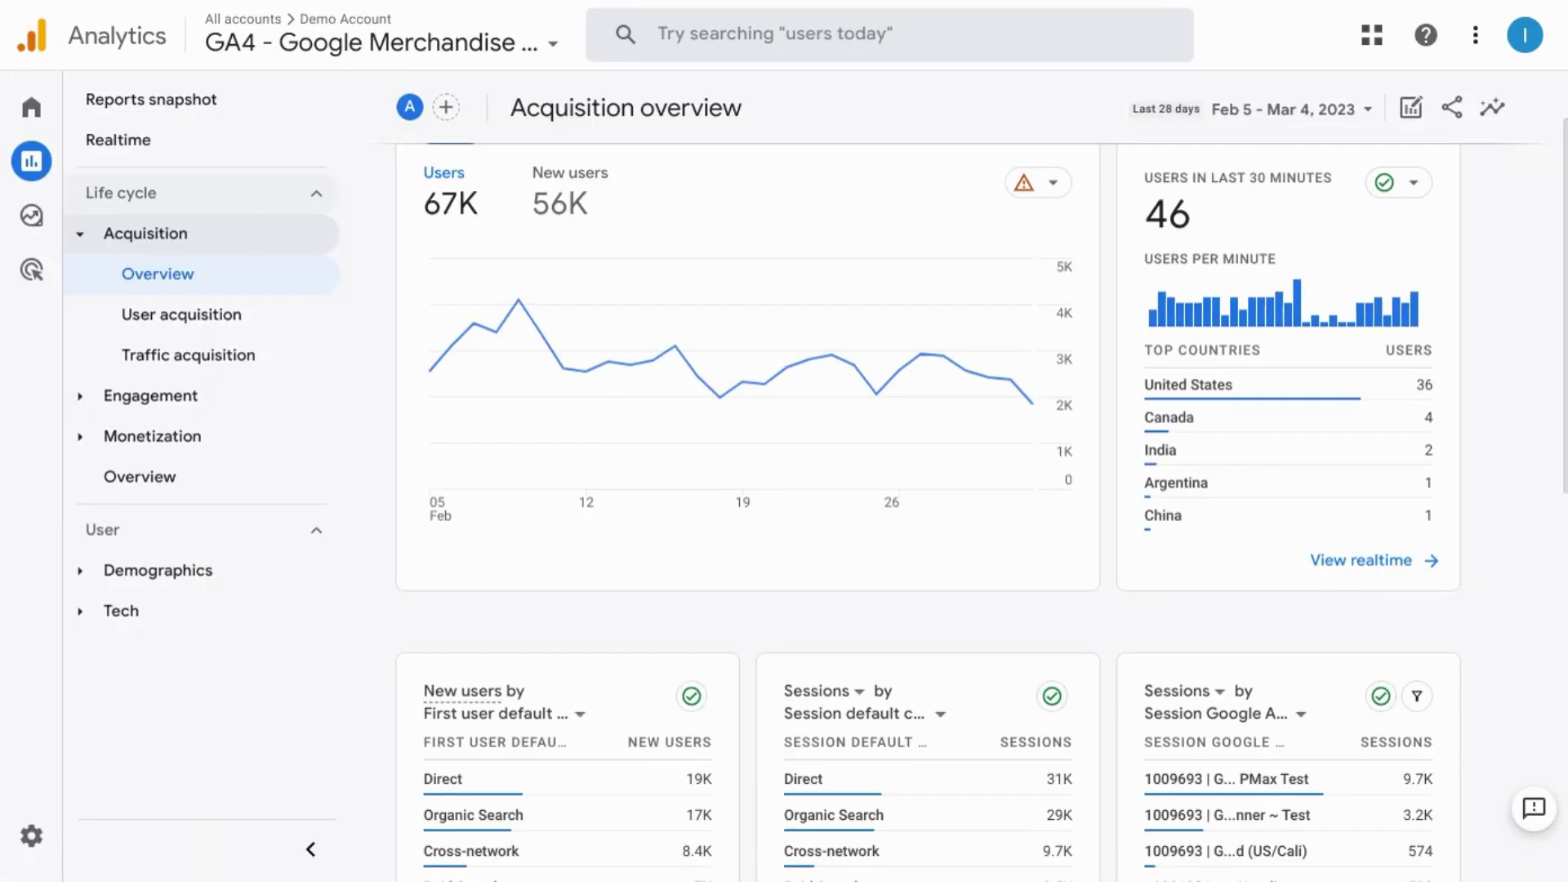
pyautogui.scroll(-3, 796, 593)
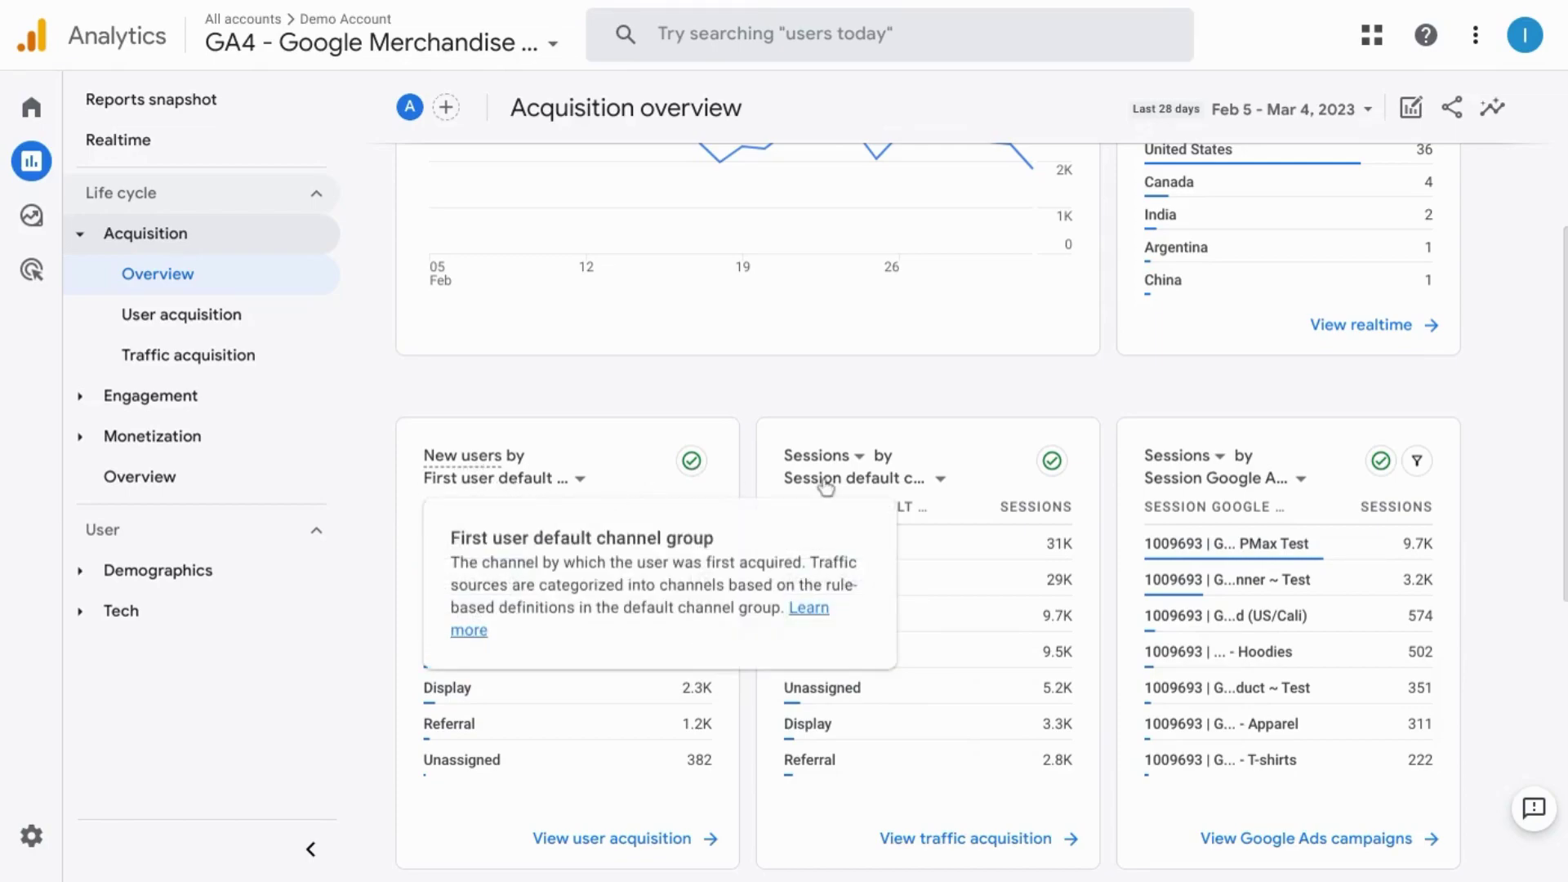
pyautogui.moveTo(853, 483)
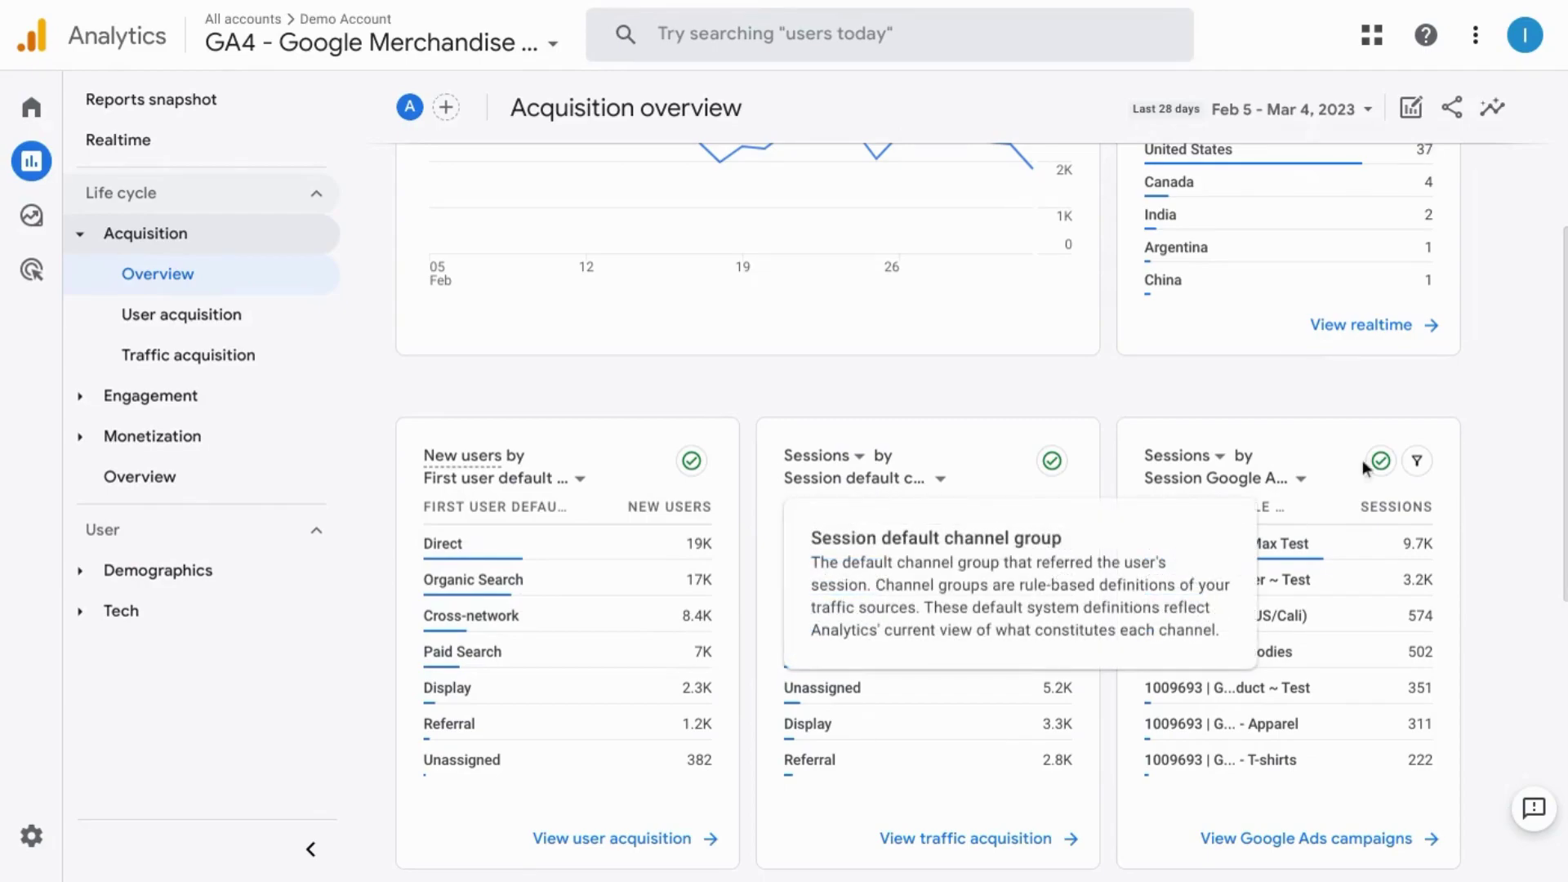
pyautogui.scroll(-5, 1405, 452)
pyautogui.scroll(5, 1405, 448)
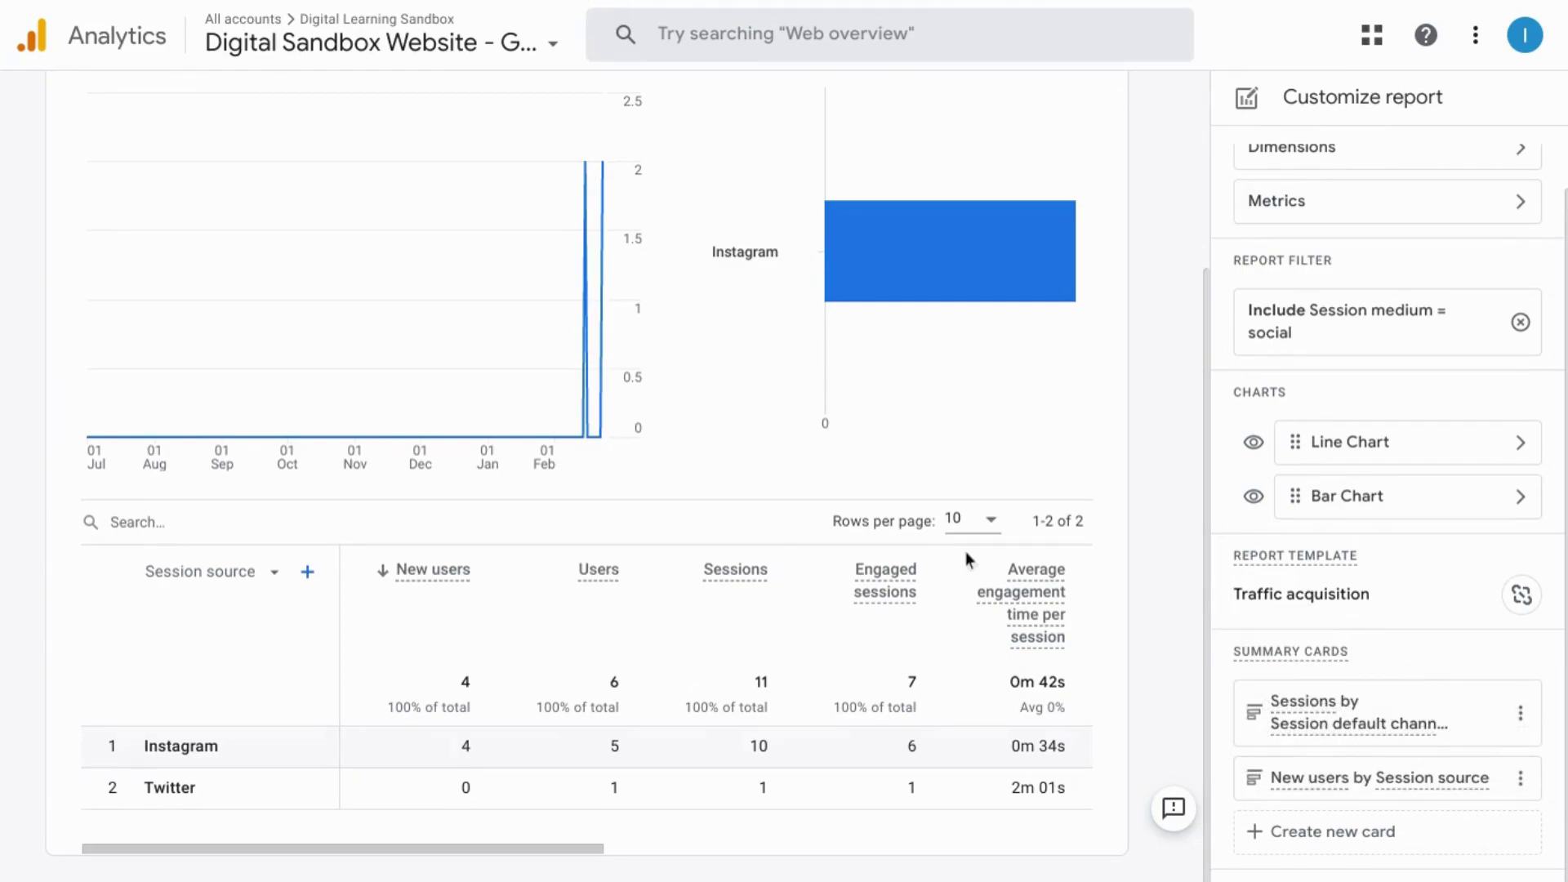
# Step: Review the New users by Session source charts and table in the Digital Sandbox Website's customized report
pyautogui.scroll(3, 1121, 605)
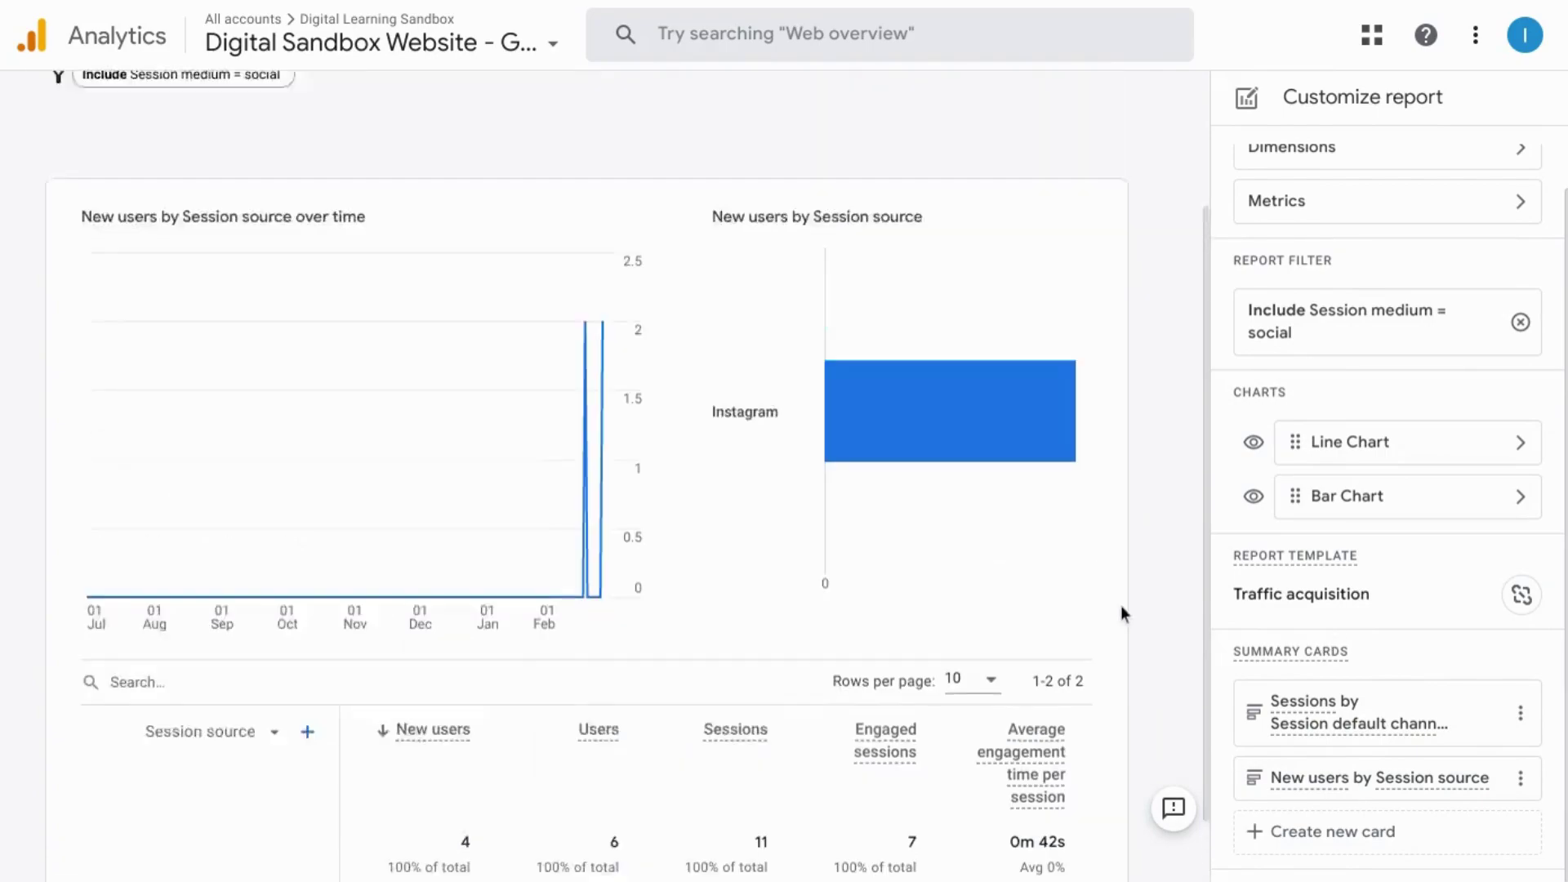
pyautogui.scroll(-3, 578, 255)
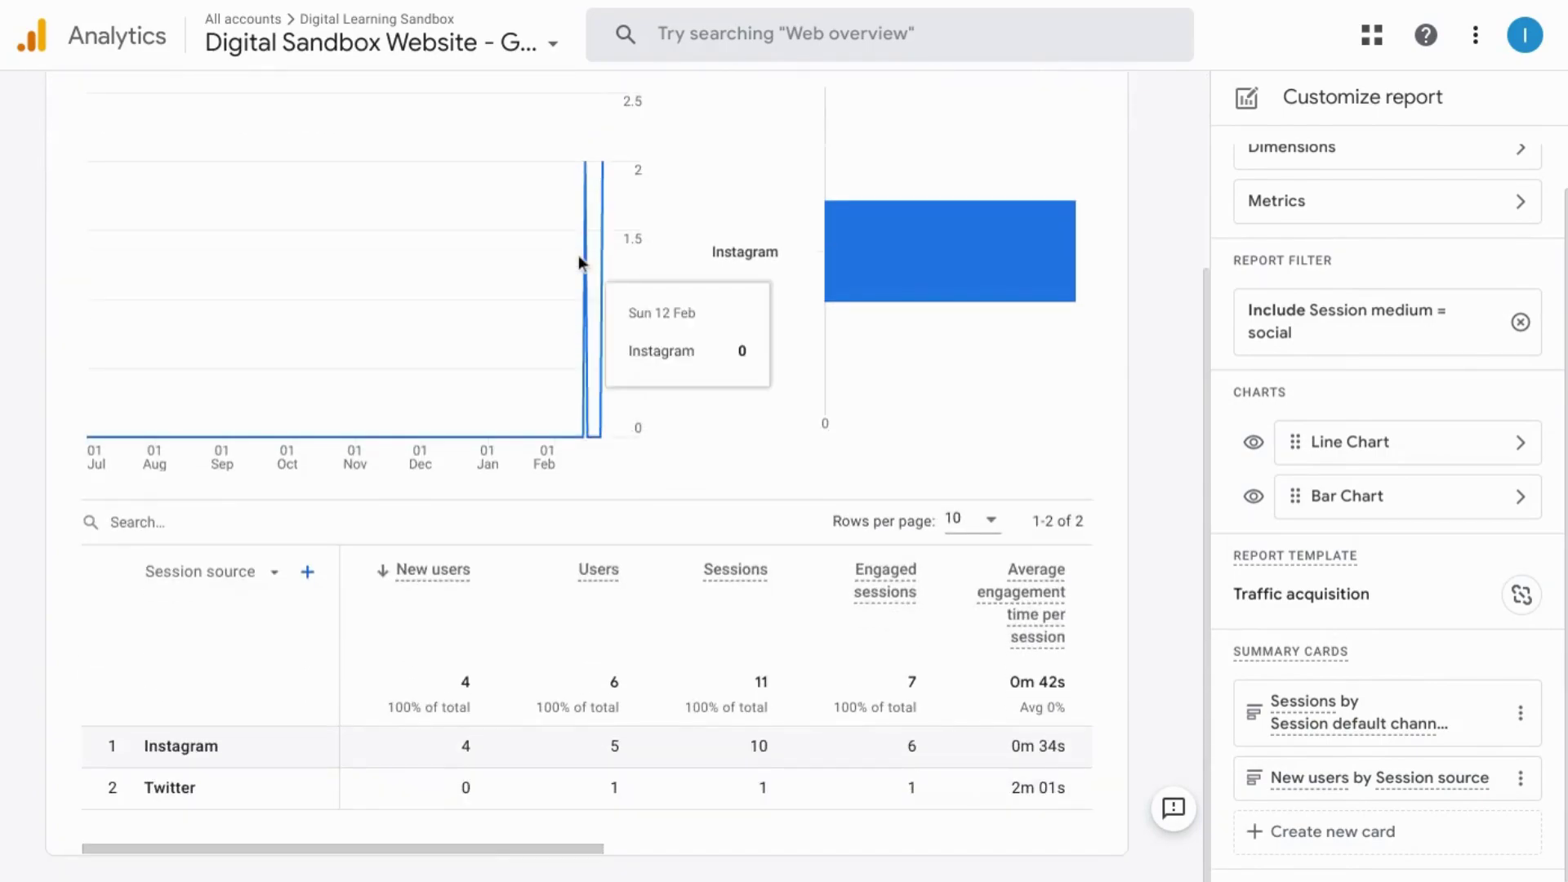
# Step: Add the Event name dimension to the report's primary dimensions and apply the change
pyautogui.scroll(2, 855, 625)
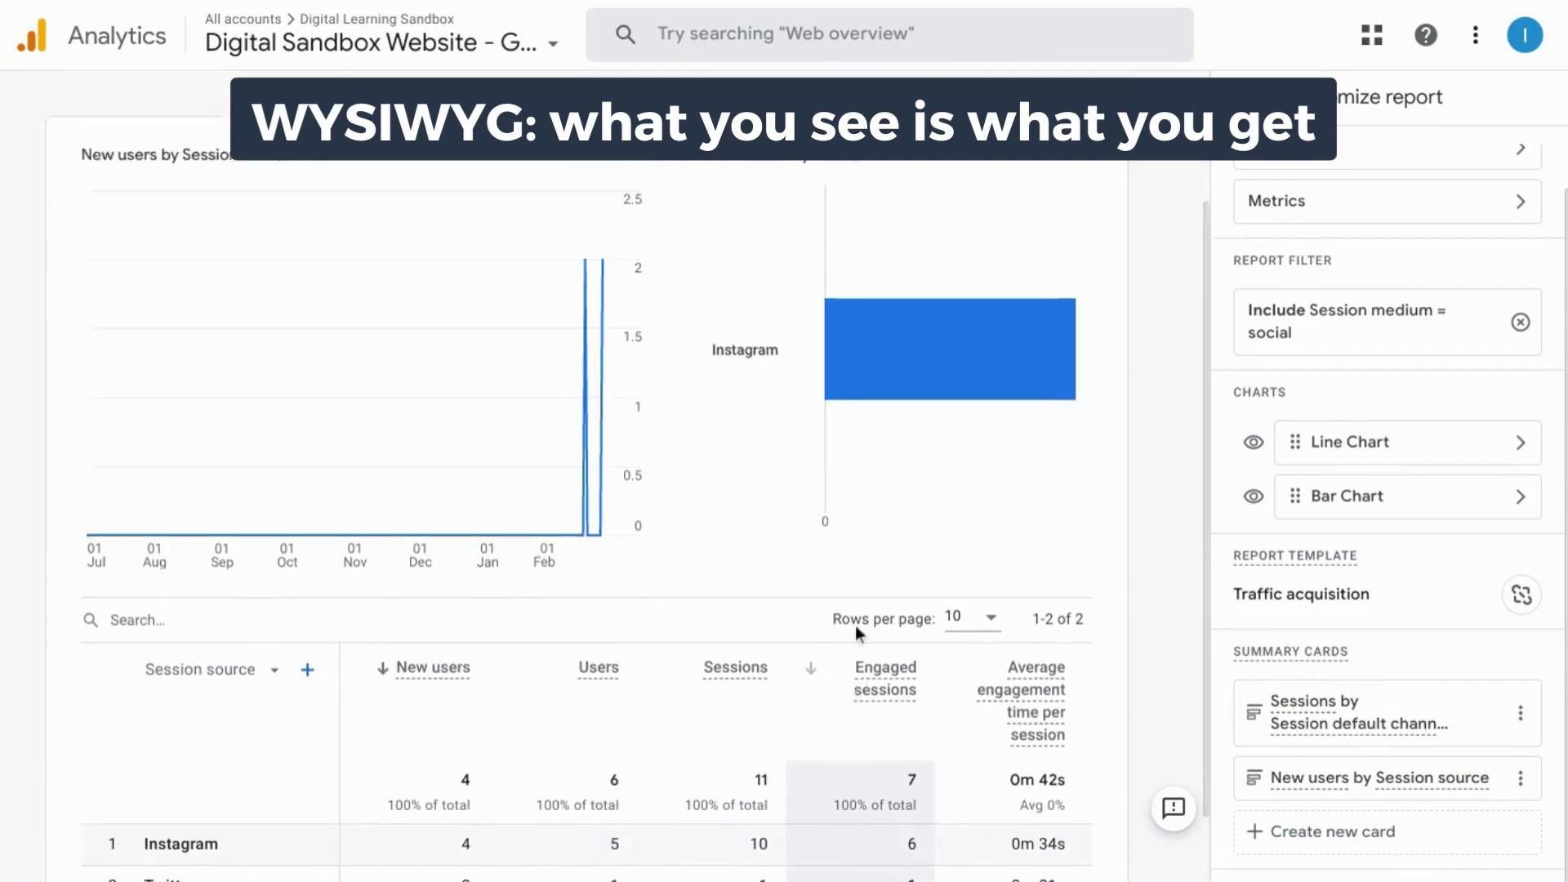
pyautogui.scroll(-2, 856, 626)
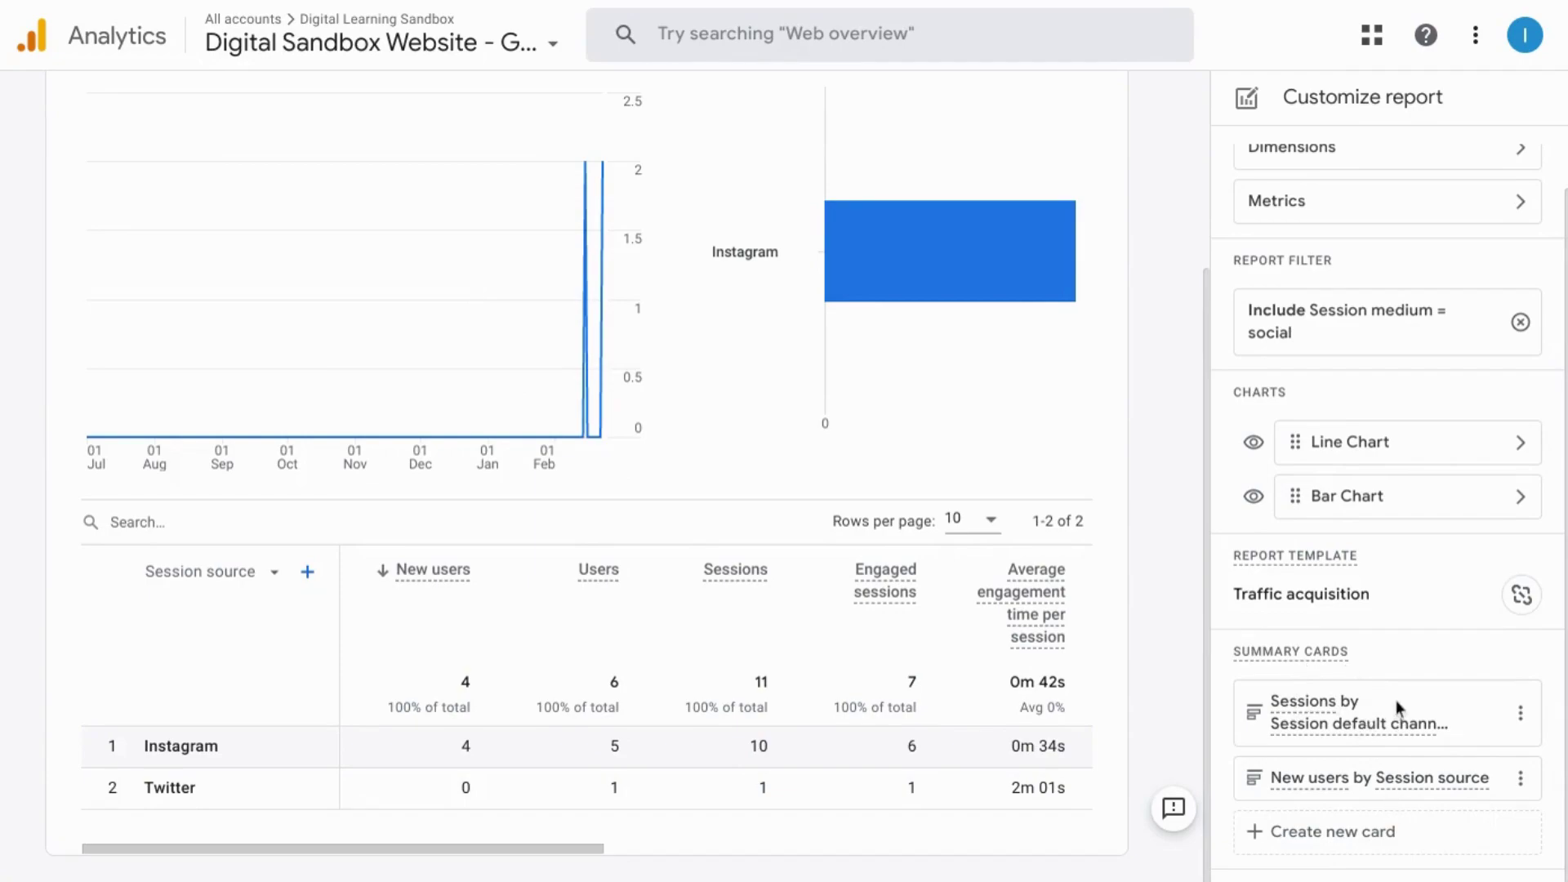
pyautogui.scroll(1, 1397, 704)
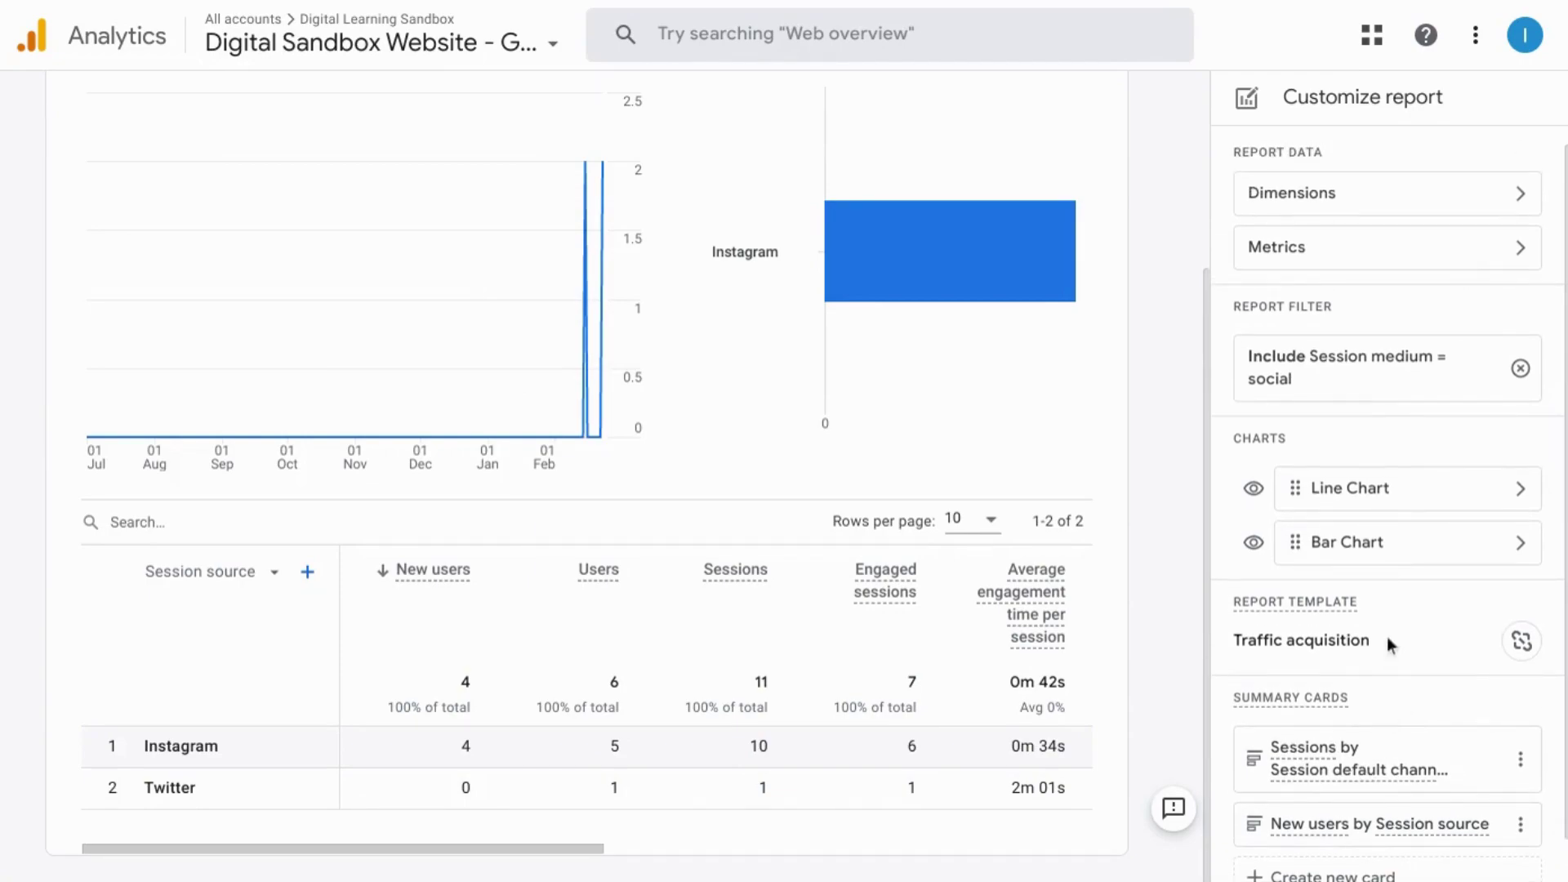
pyautogui.scroll(-1, 1386, 564)
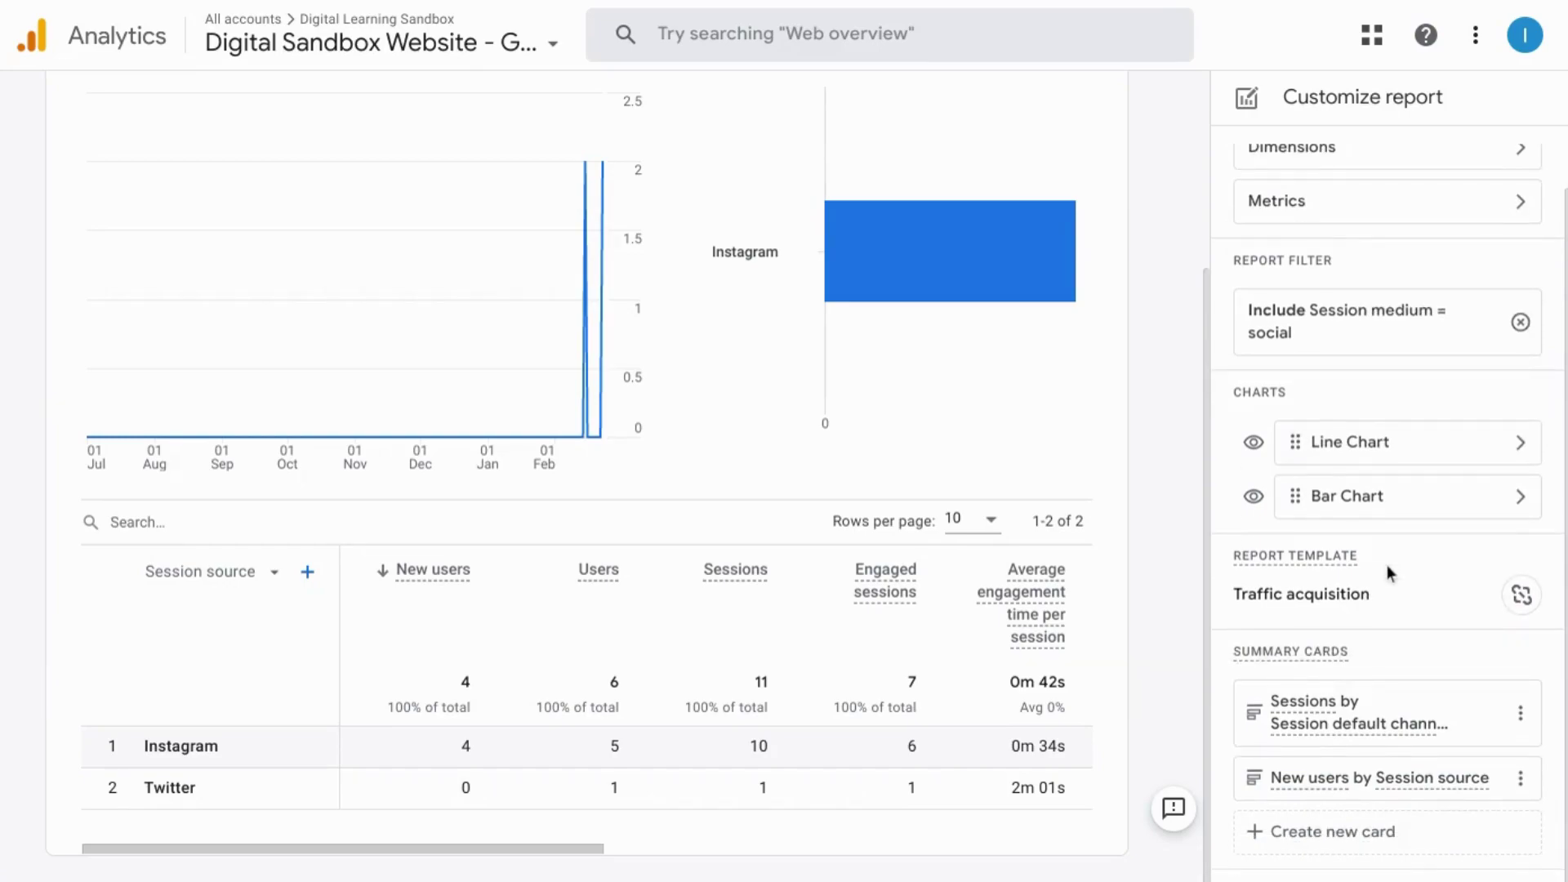
pyautogui.scroll(1, 1386, 565)
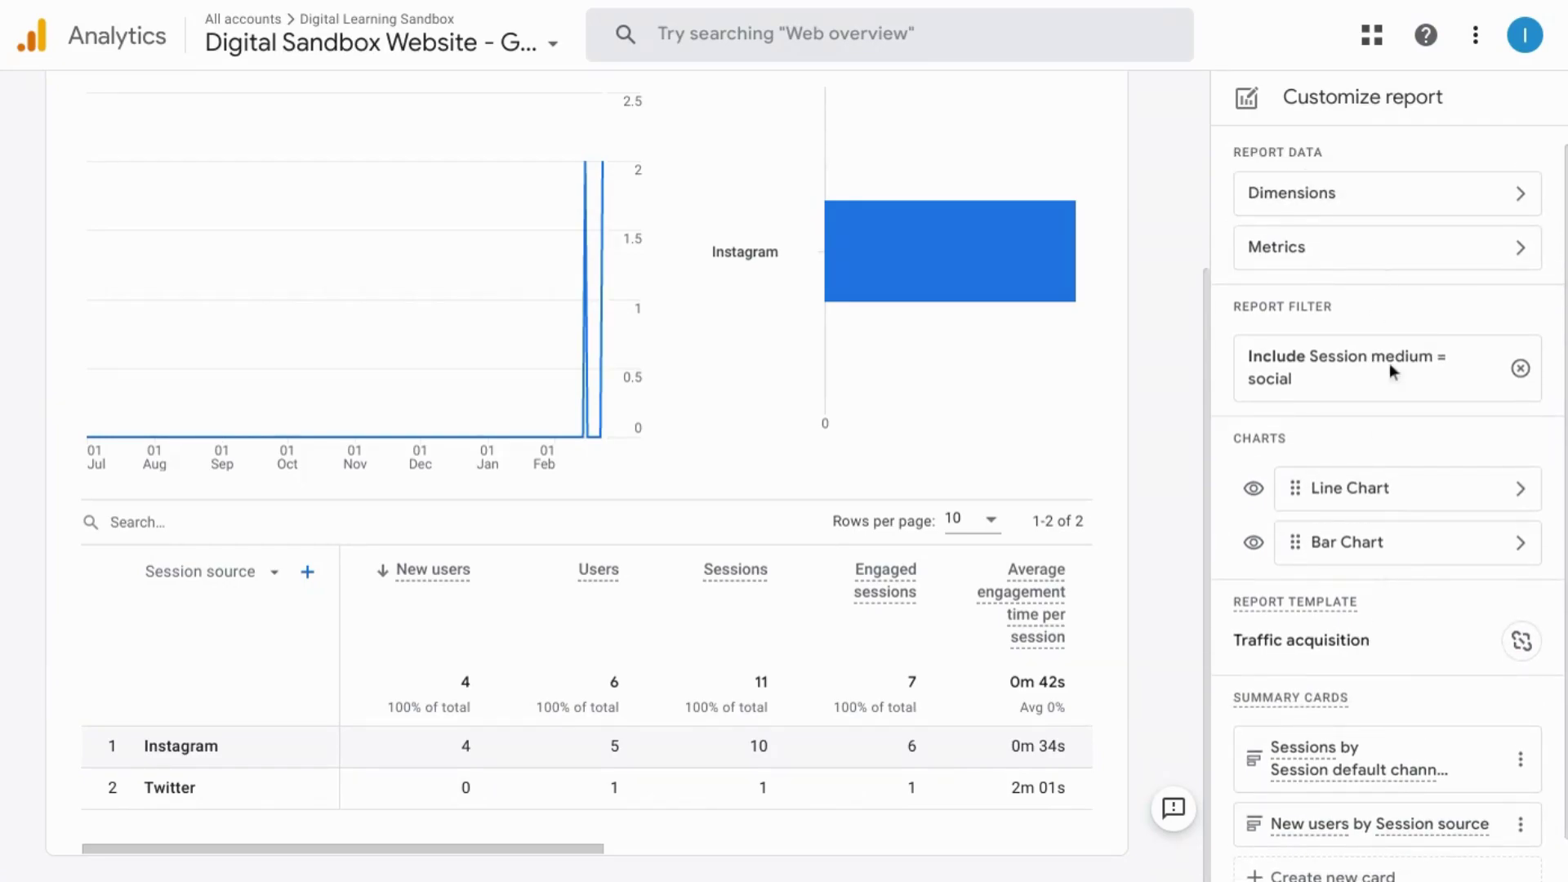
pyautogui.click(1367, 196)
pyautogui.click(1340, 535)
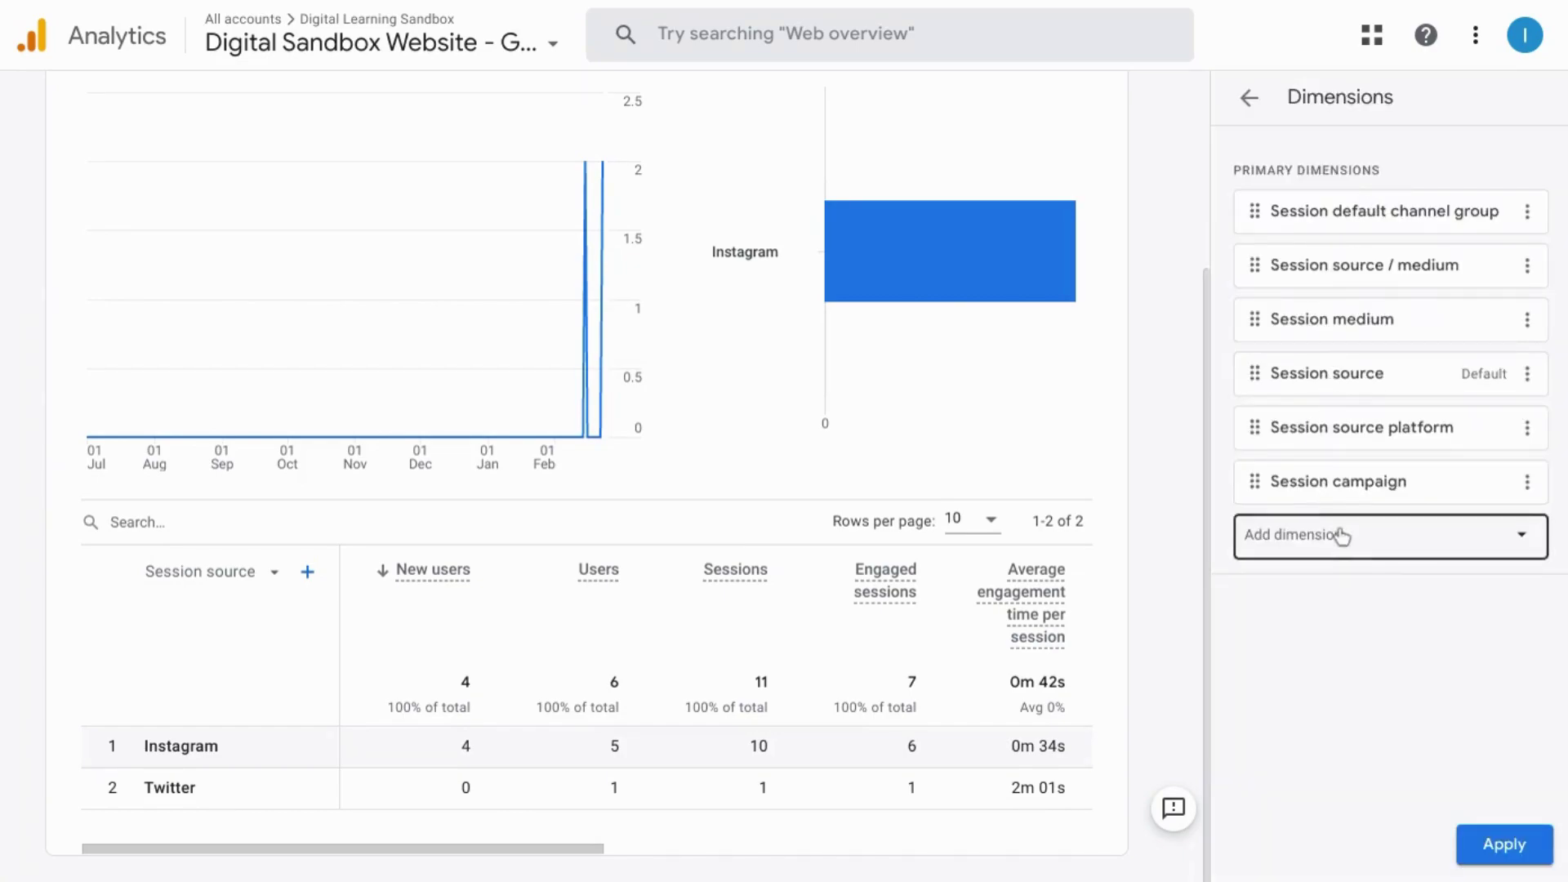
pyautogui.write('eve')
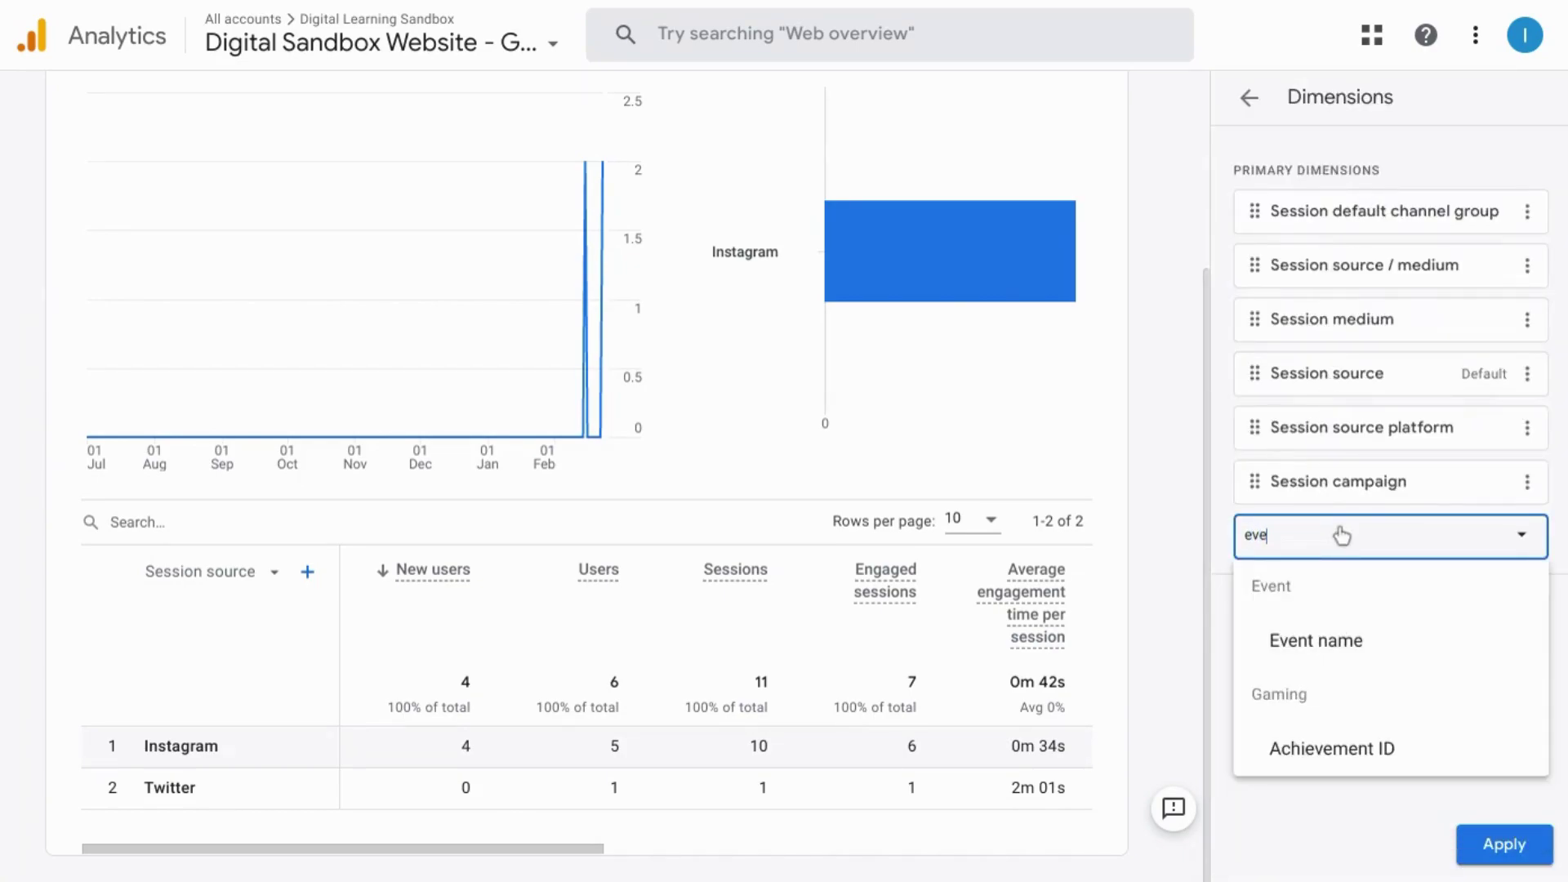
pyautogui.click(1339, 650)
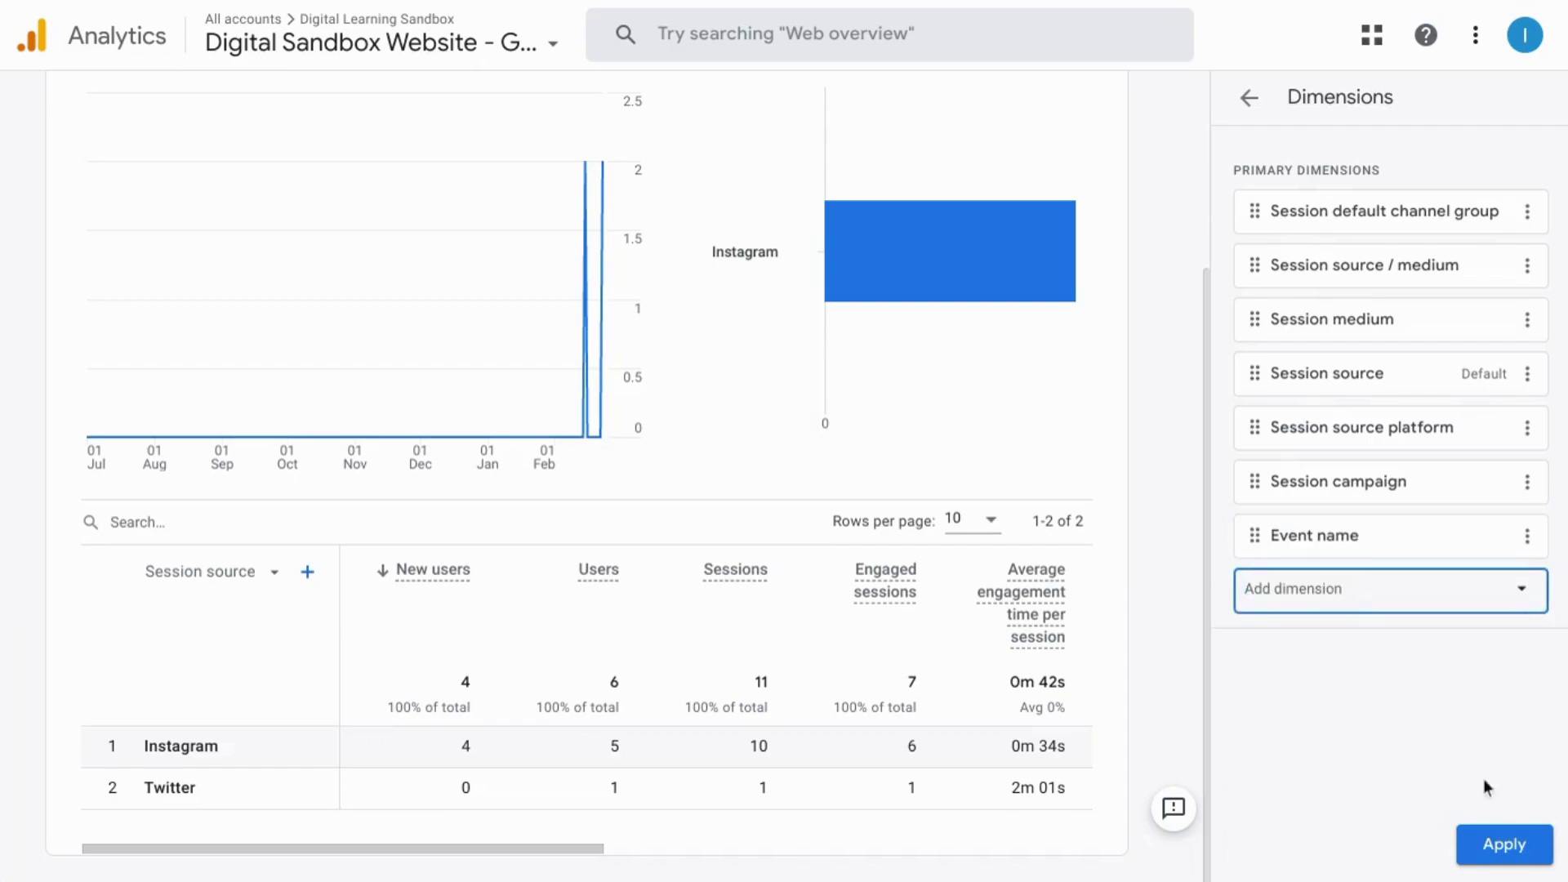
pyautogui.click(1494, 850)
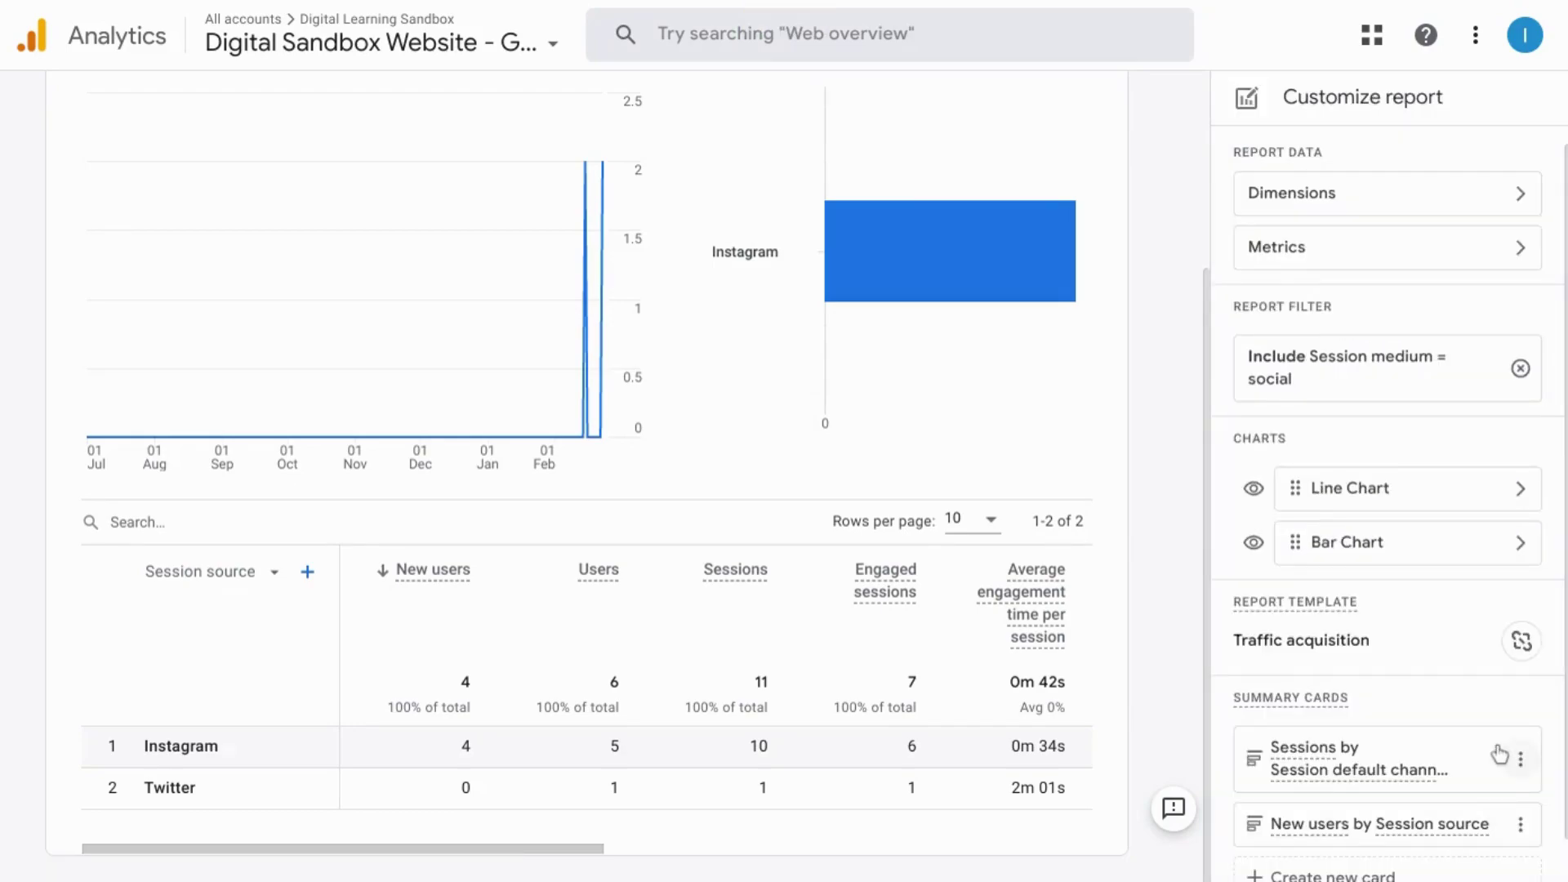
# Step: Examine the table's metric columns through Total revenue, including the Engagement rate definition and the event choices for Event count
pyautogui.scroll(-1, 1349, 501)
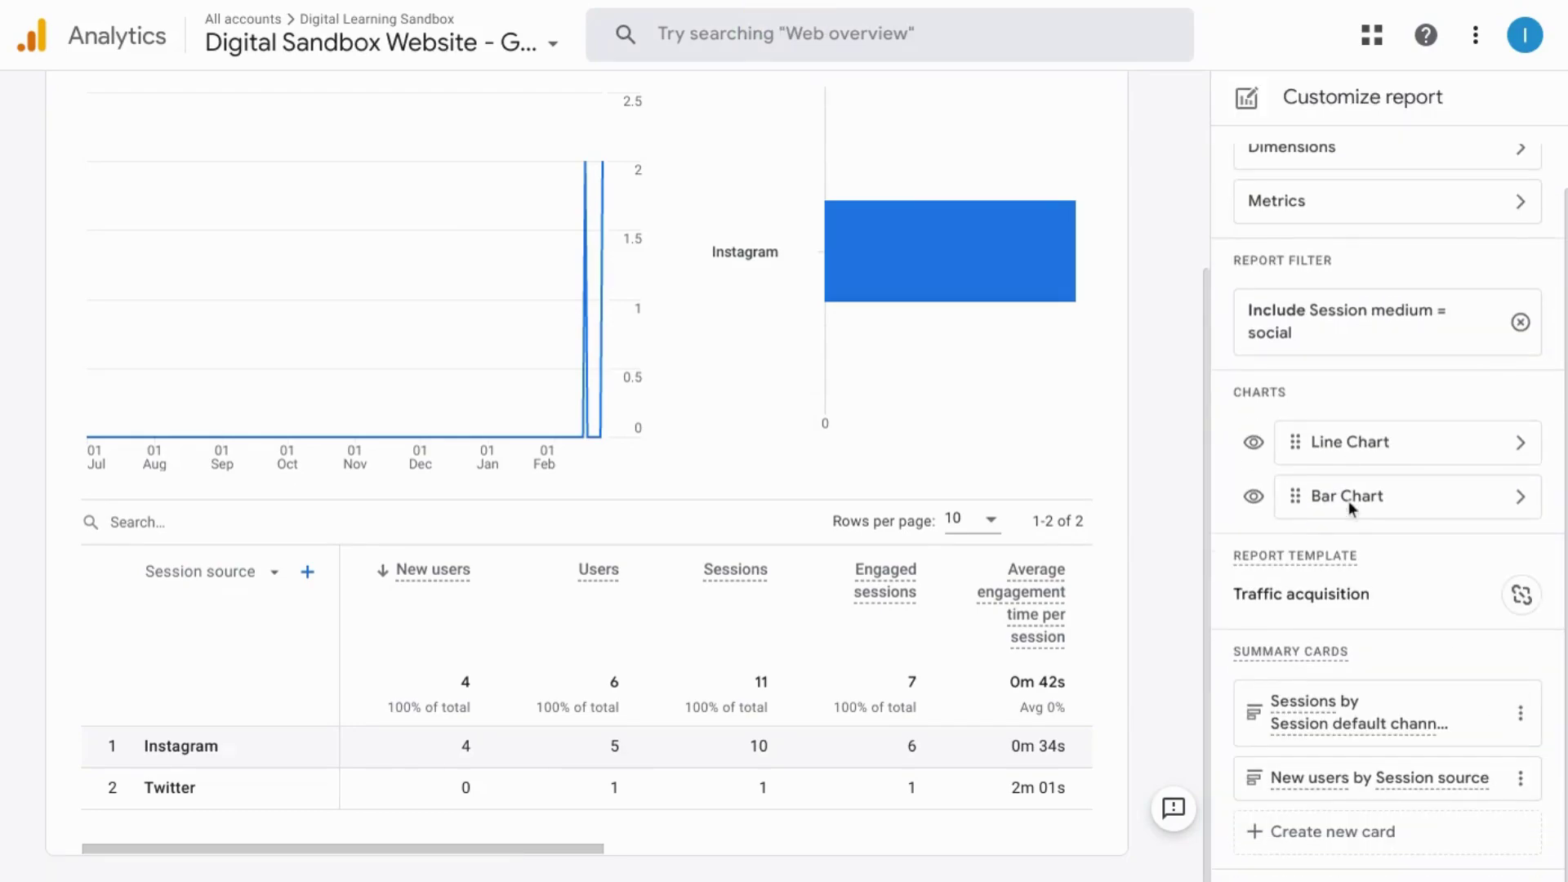
pyautogui.hscroll(3, 640, 645)
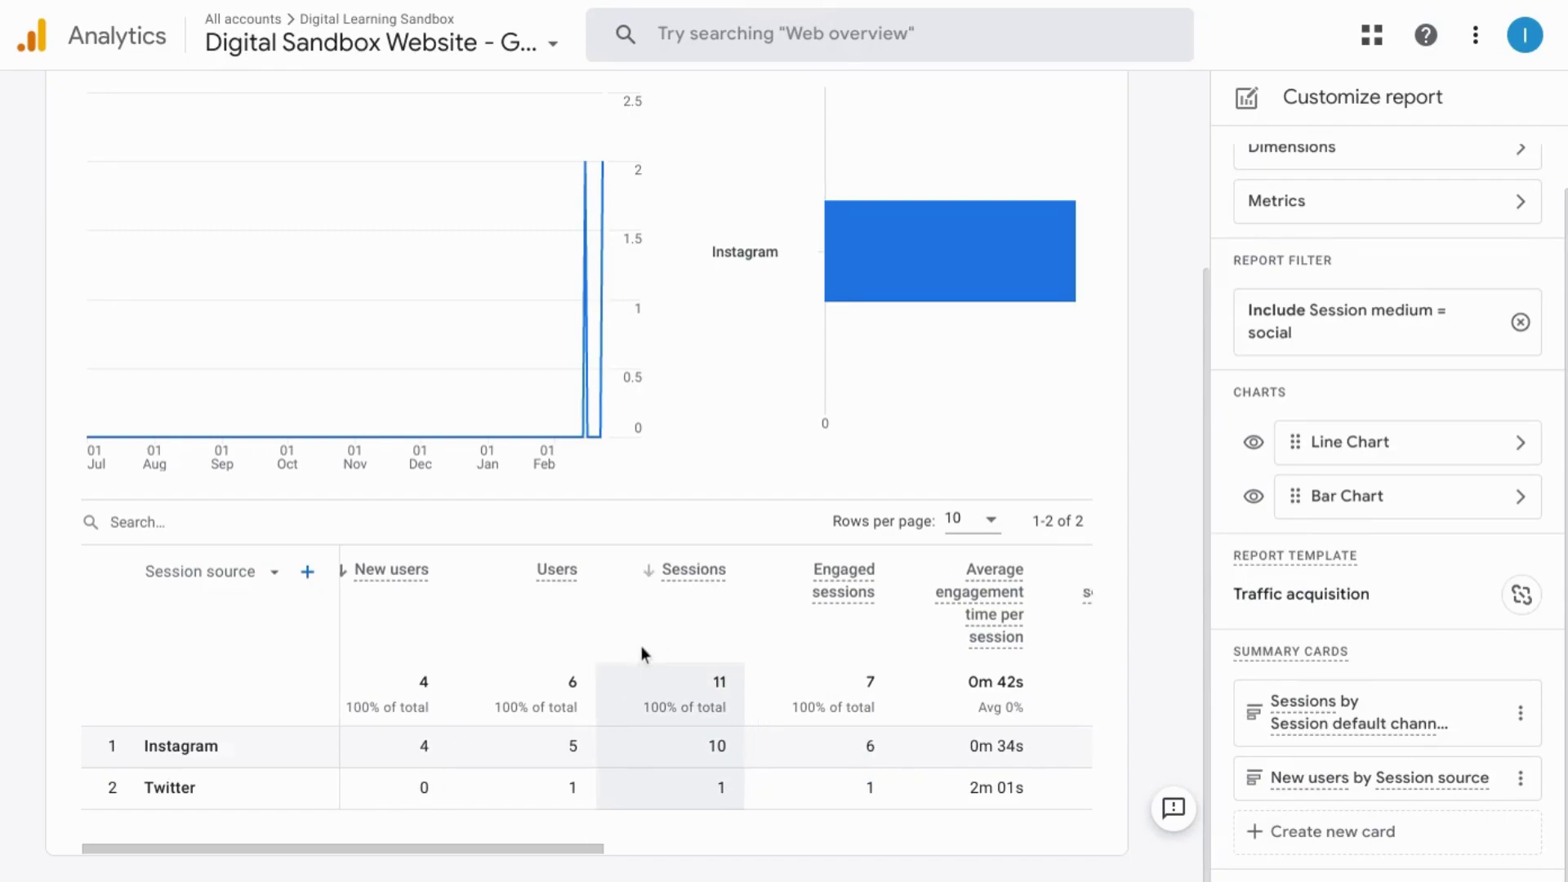
pyautogui.hscroll(7, 640, 645)
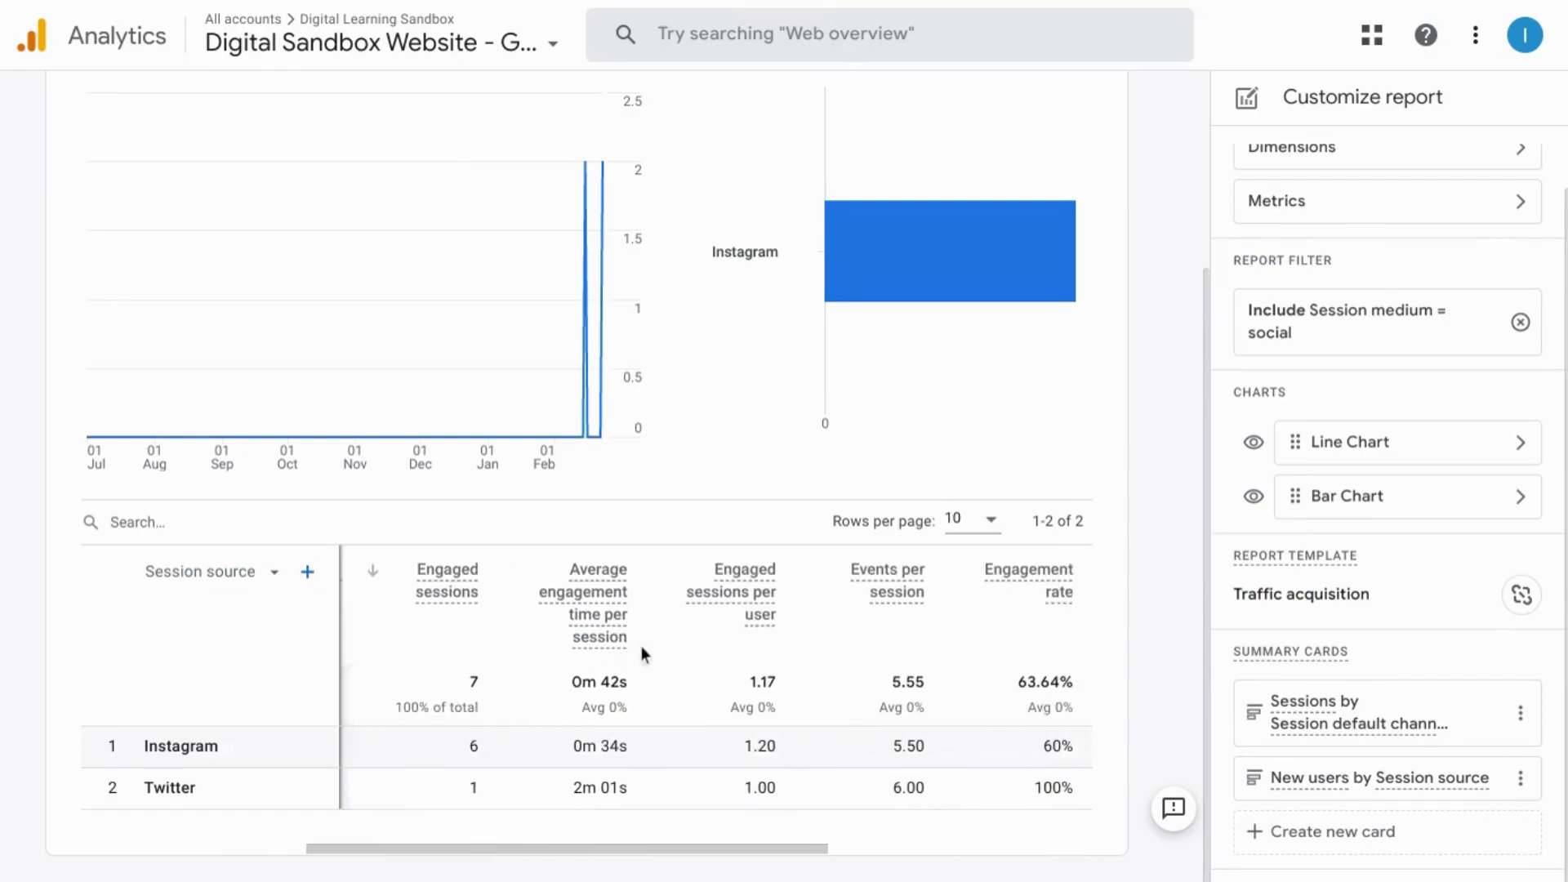
pyautogui.hscroll(-6, 641, 645)
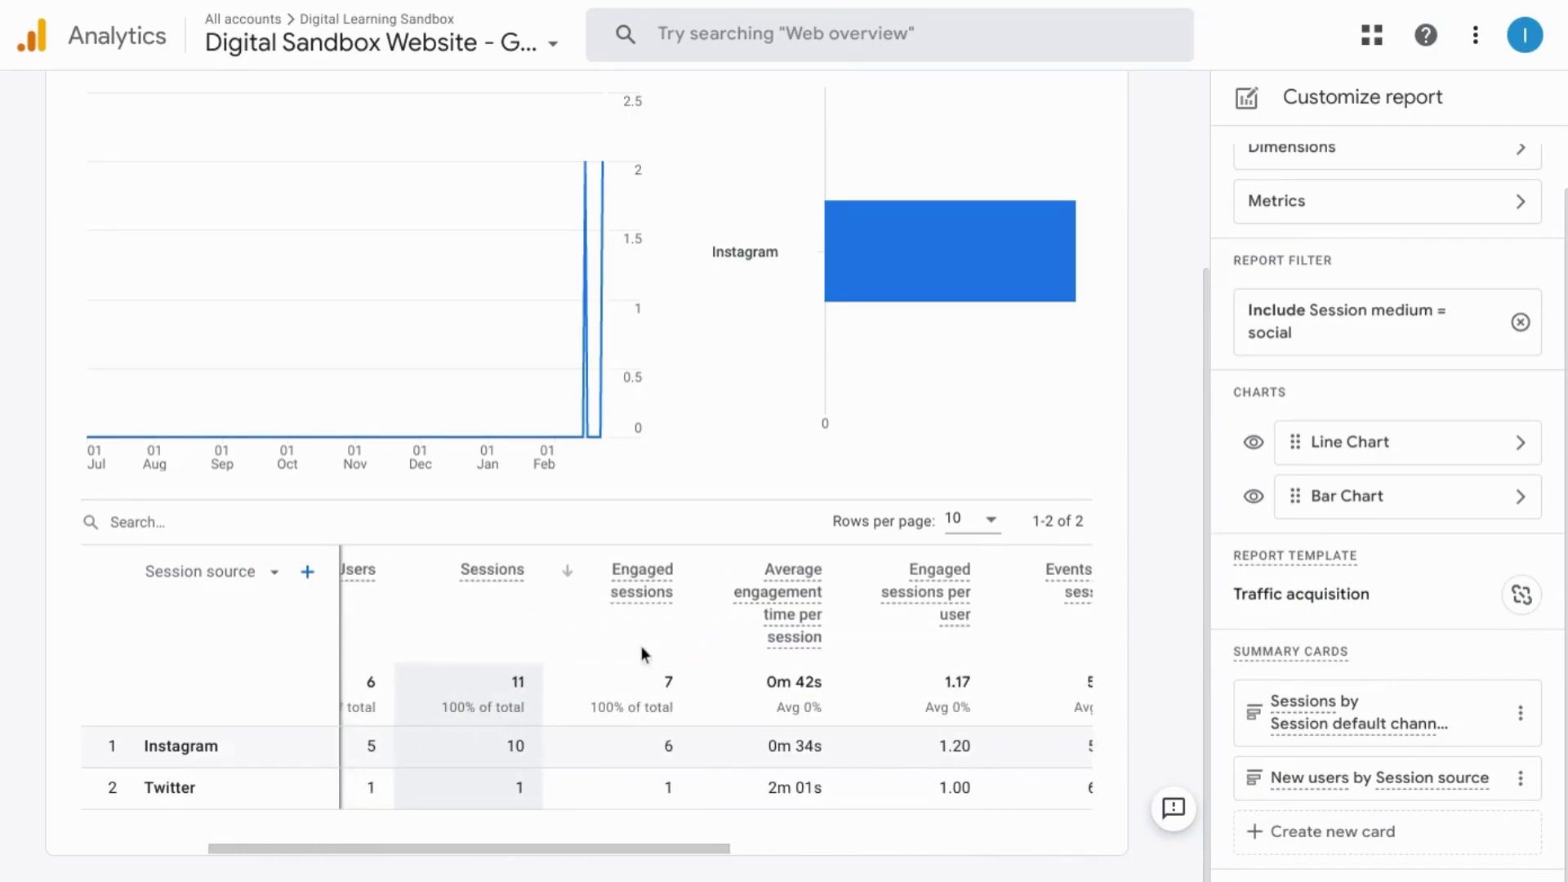
pyautogui.hscroll(-2, 640, 645)
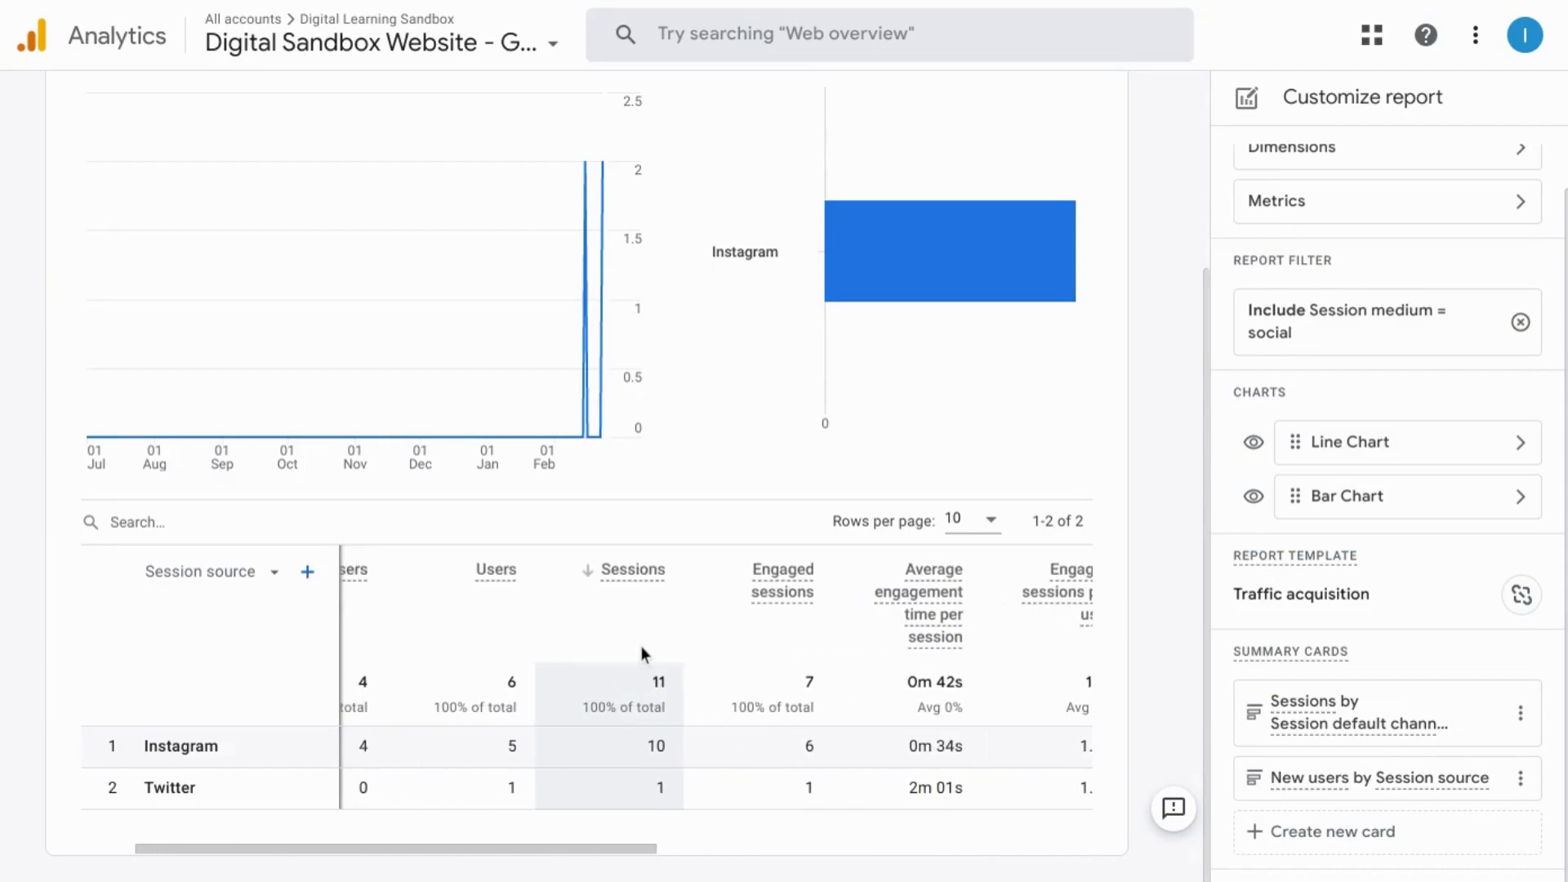
pyautogui.hscroll(2, 640, 645)
pyautogui.hscroll(3, 640, 646)
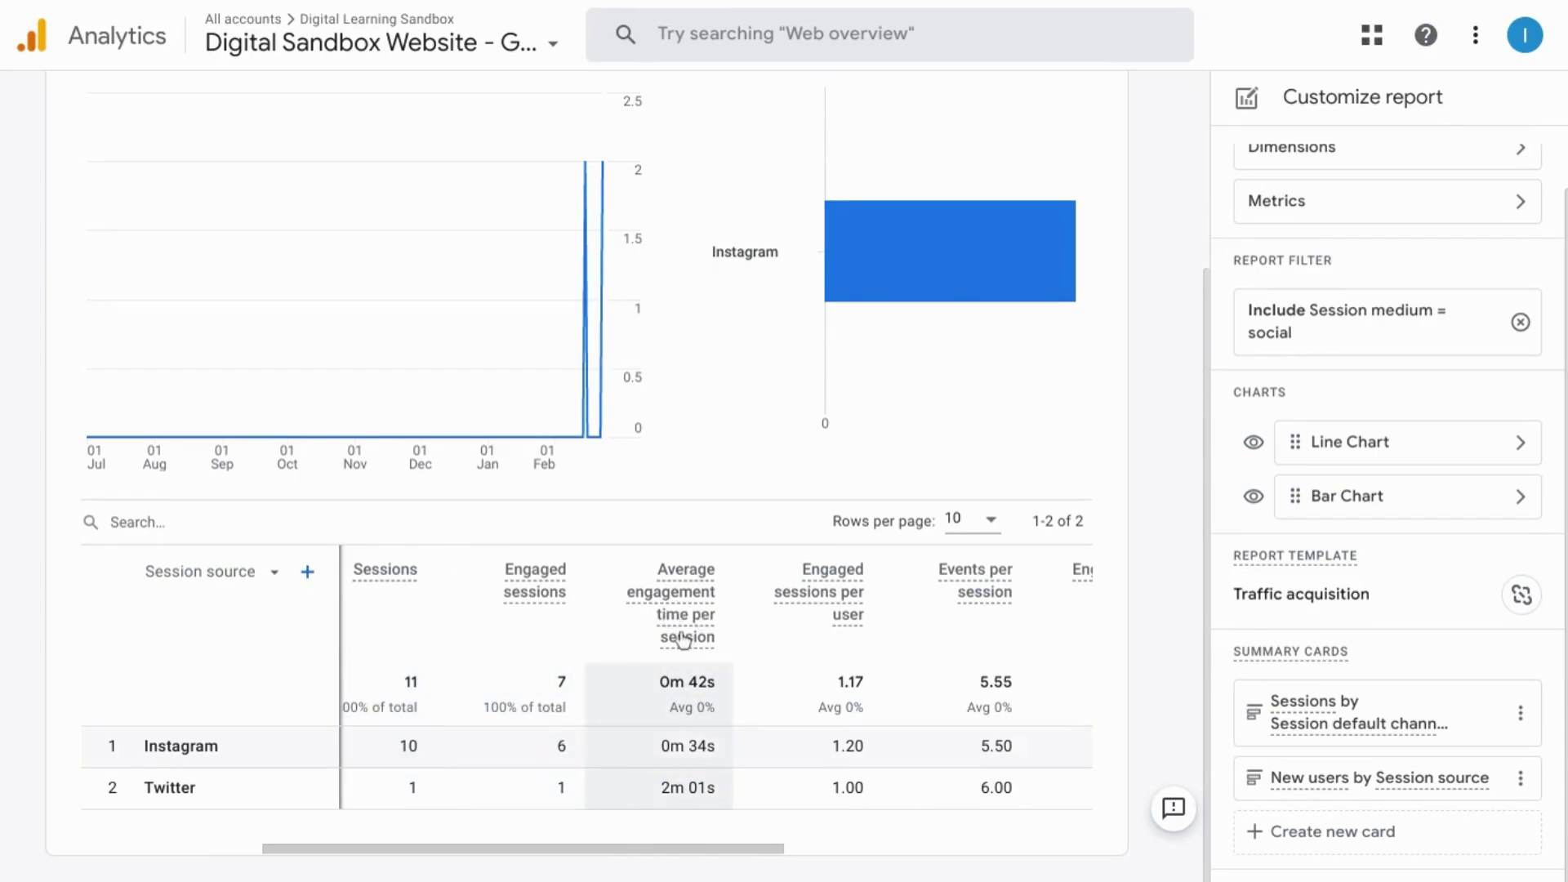
pyautogui.hscroll(4, 687, 641)
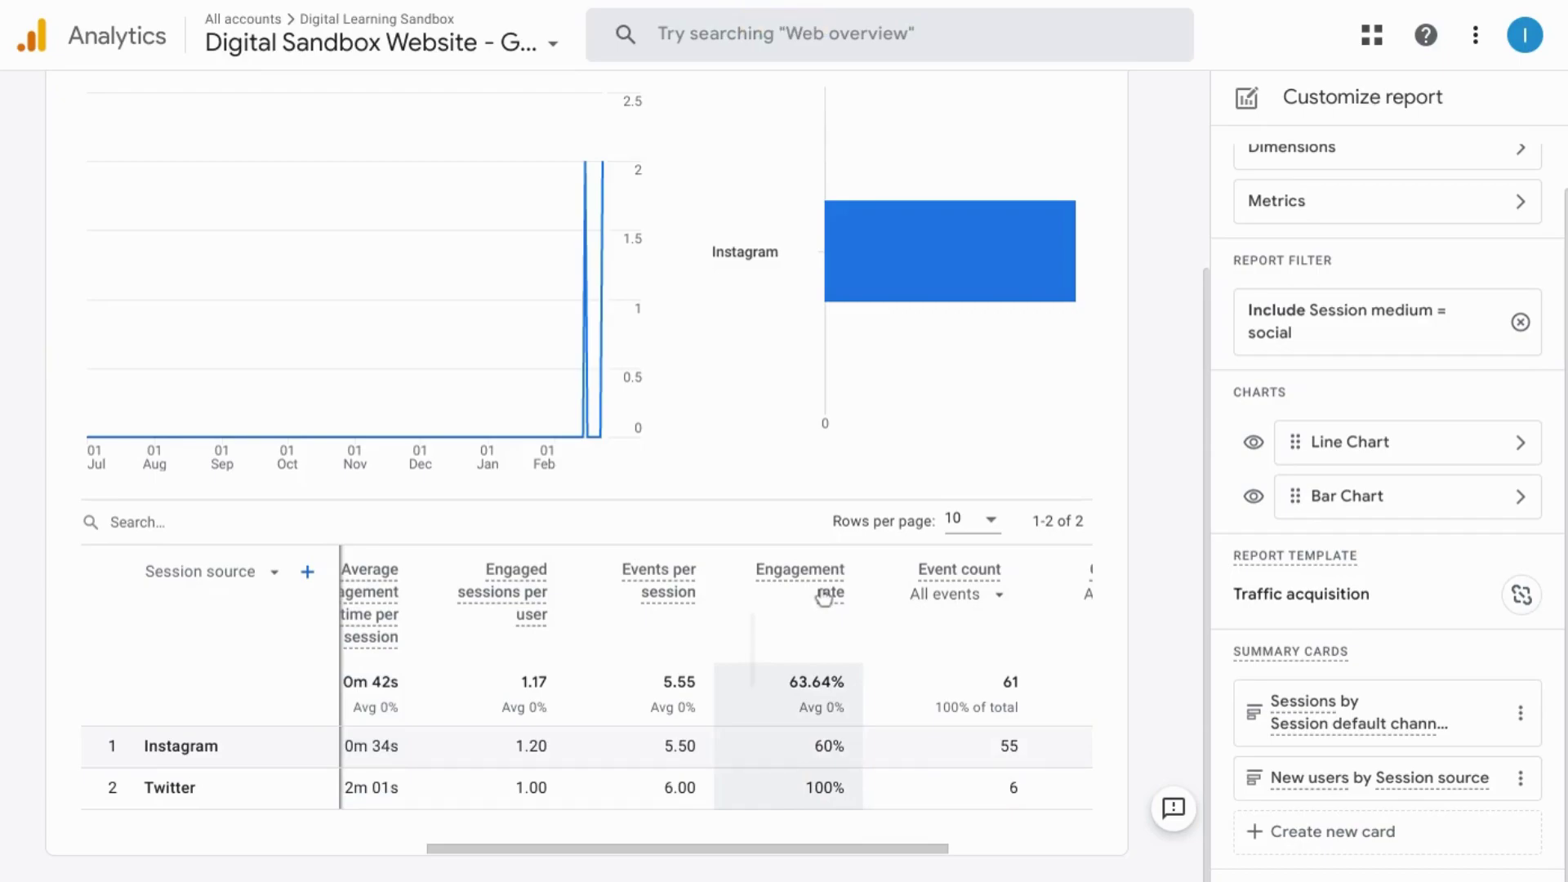
pyautogui.moveTo(824, 598)
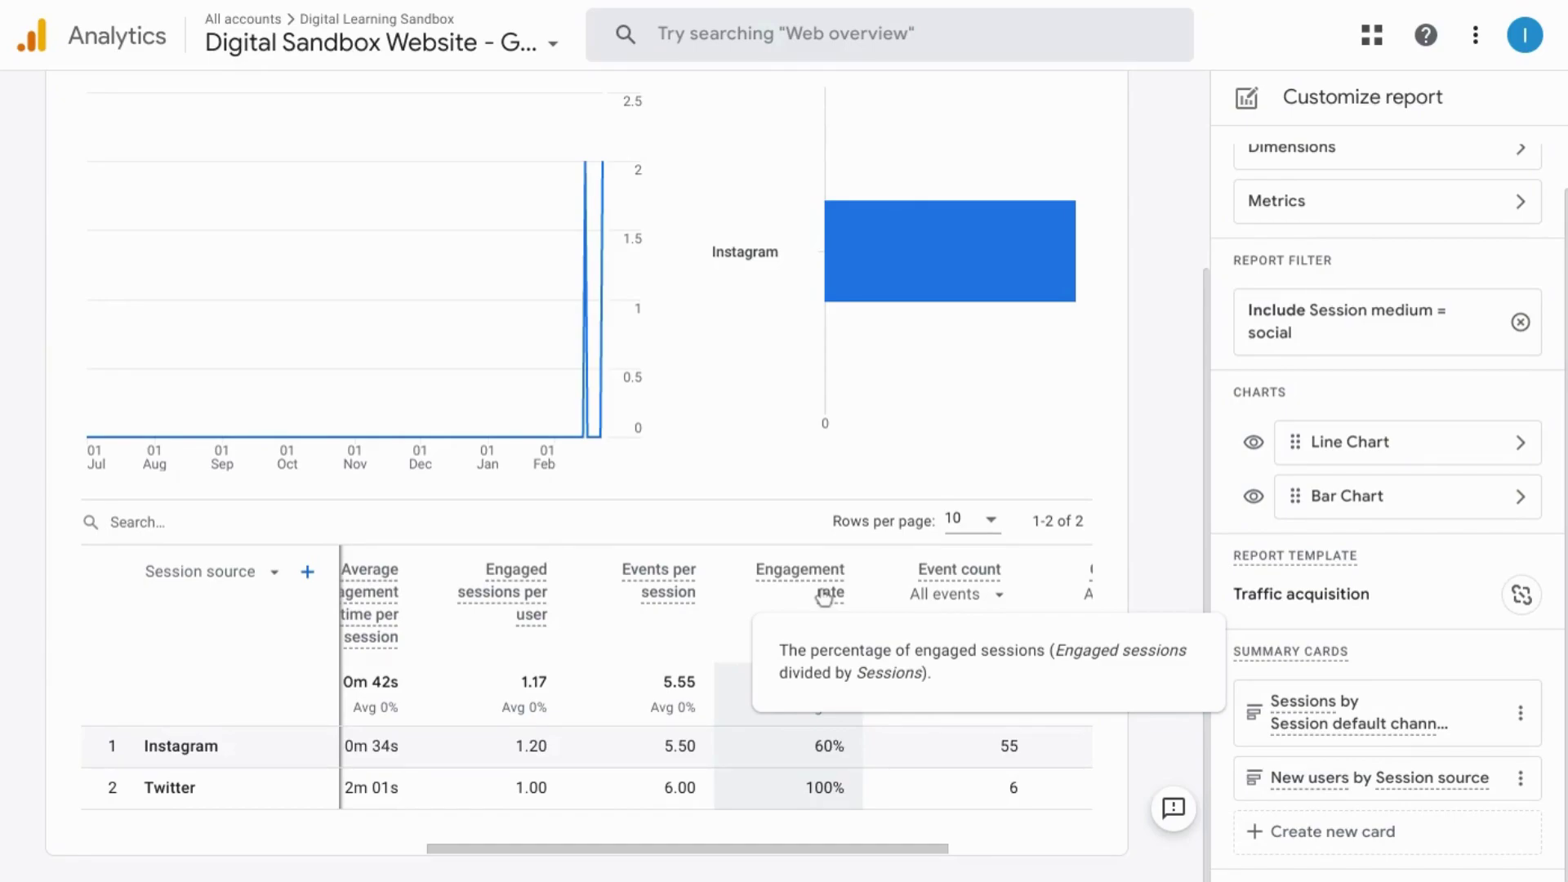
pyautogui.hscroll(3, 813, 603)
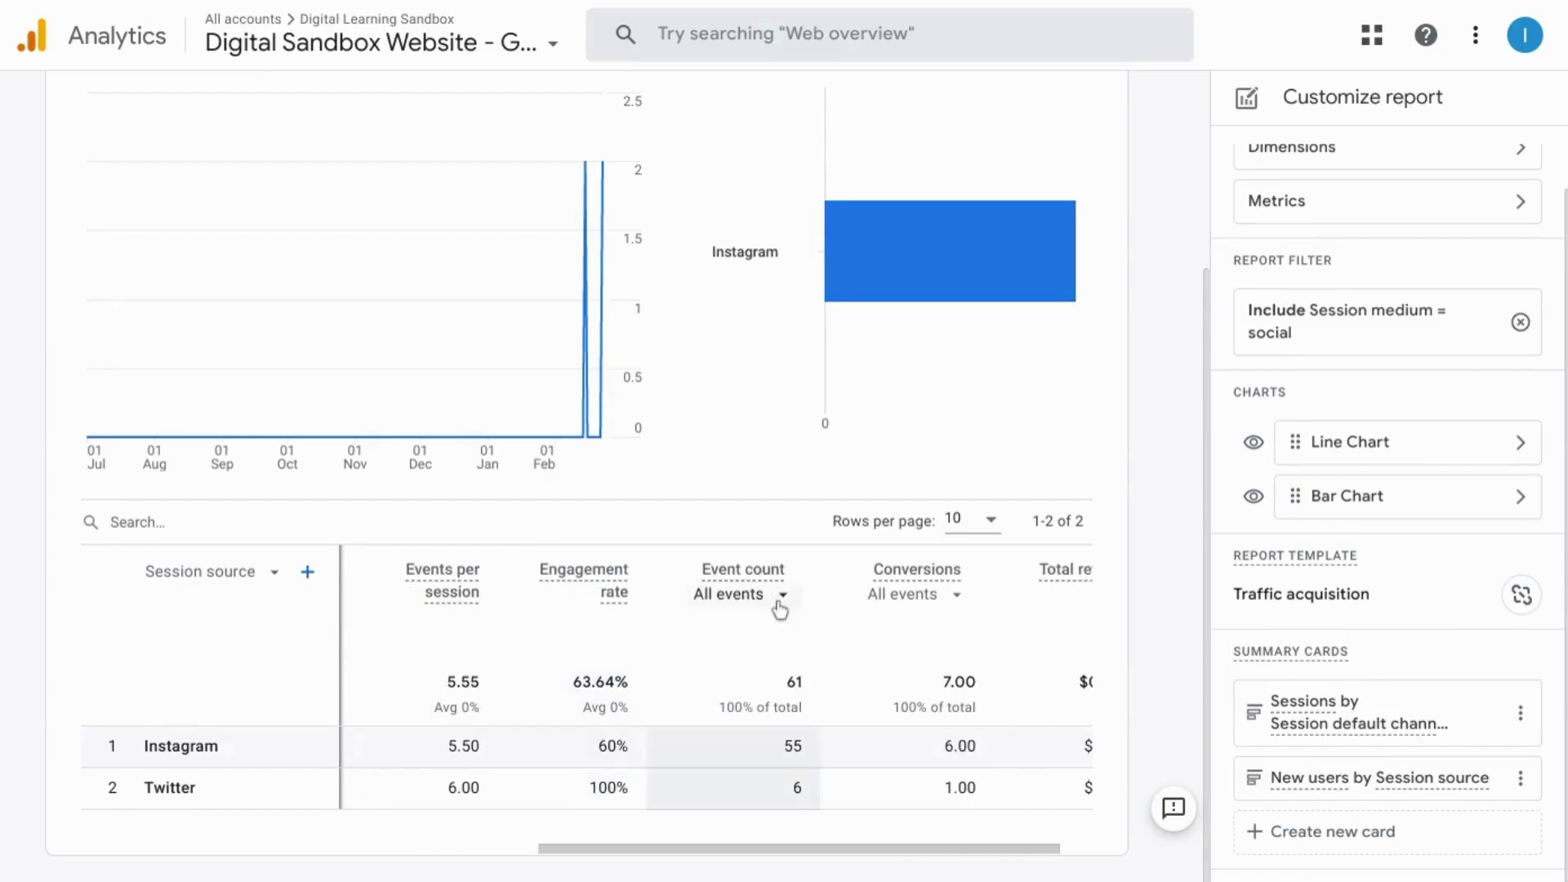
pyautogui.click(780, 603)
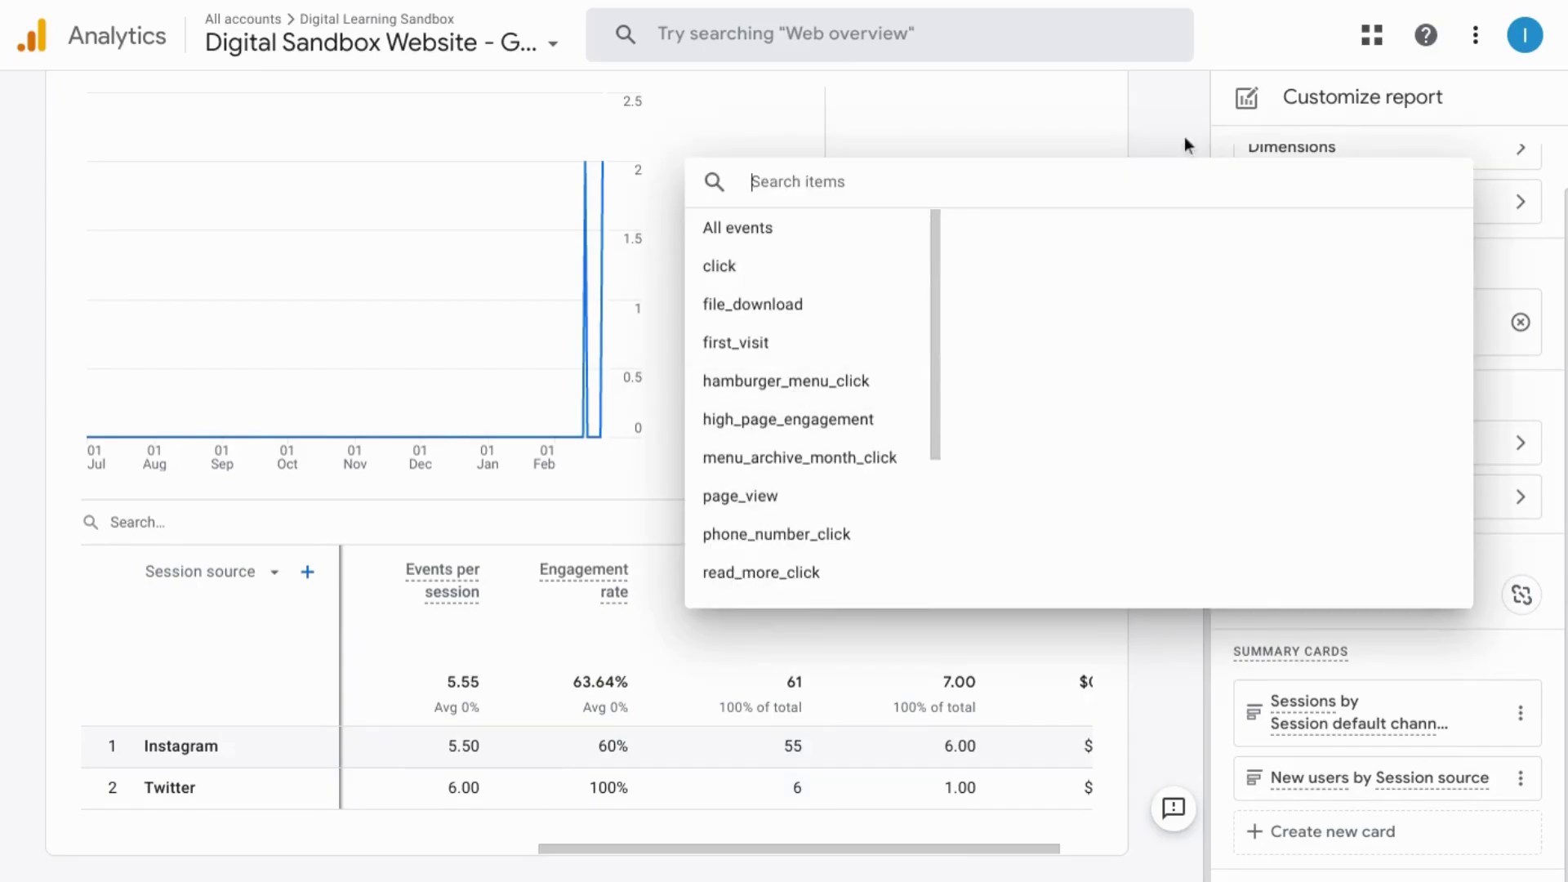
pyautogui.click(1160, 638)
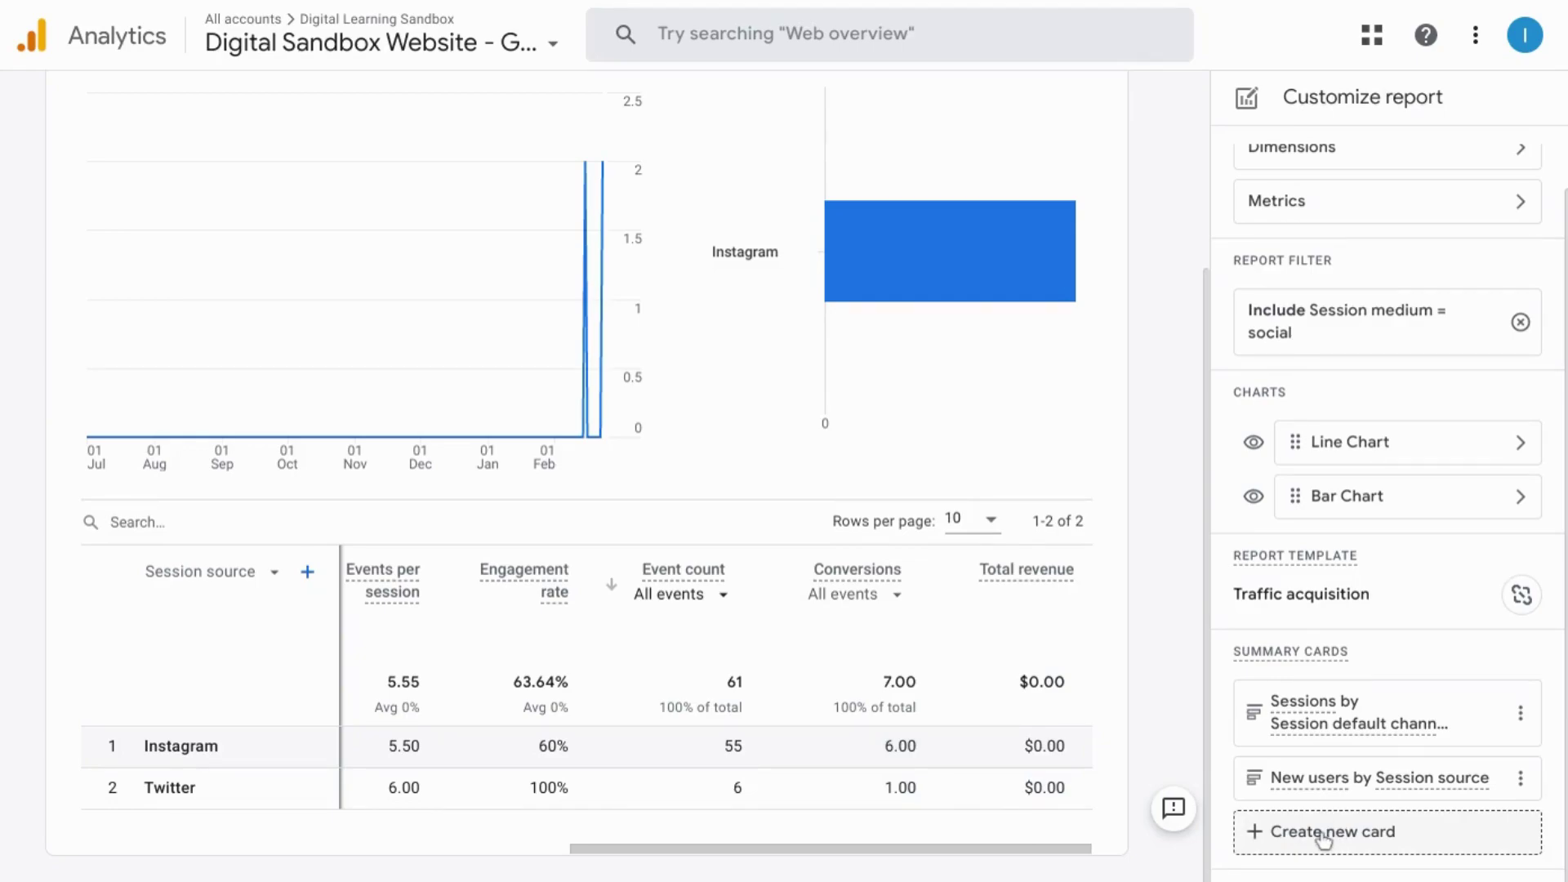
# Step: Create summary cards for Engagement rate and for Average engagement time per session, both by Session source
pyautogui.hscroll(-10, 898, 678)
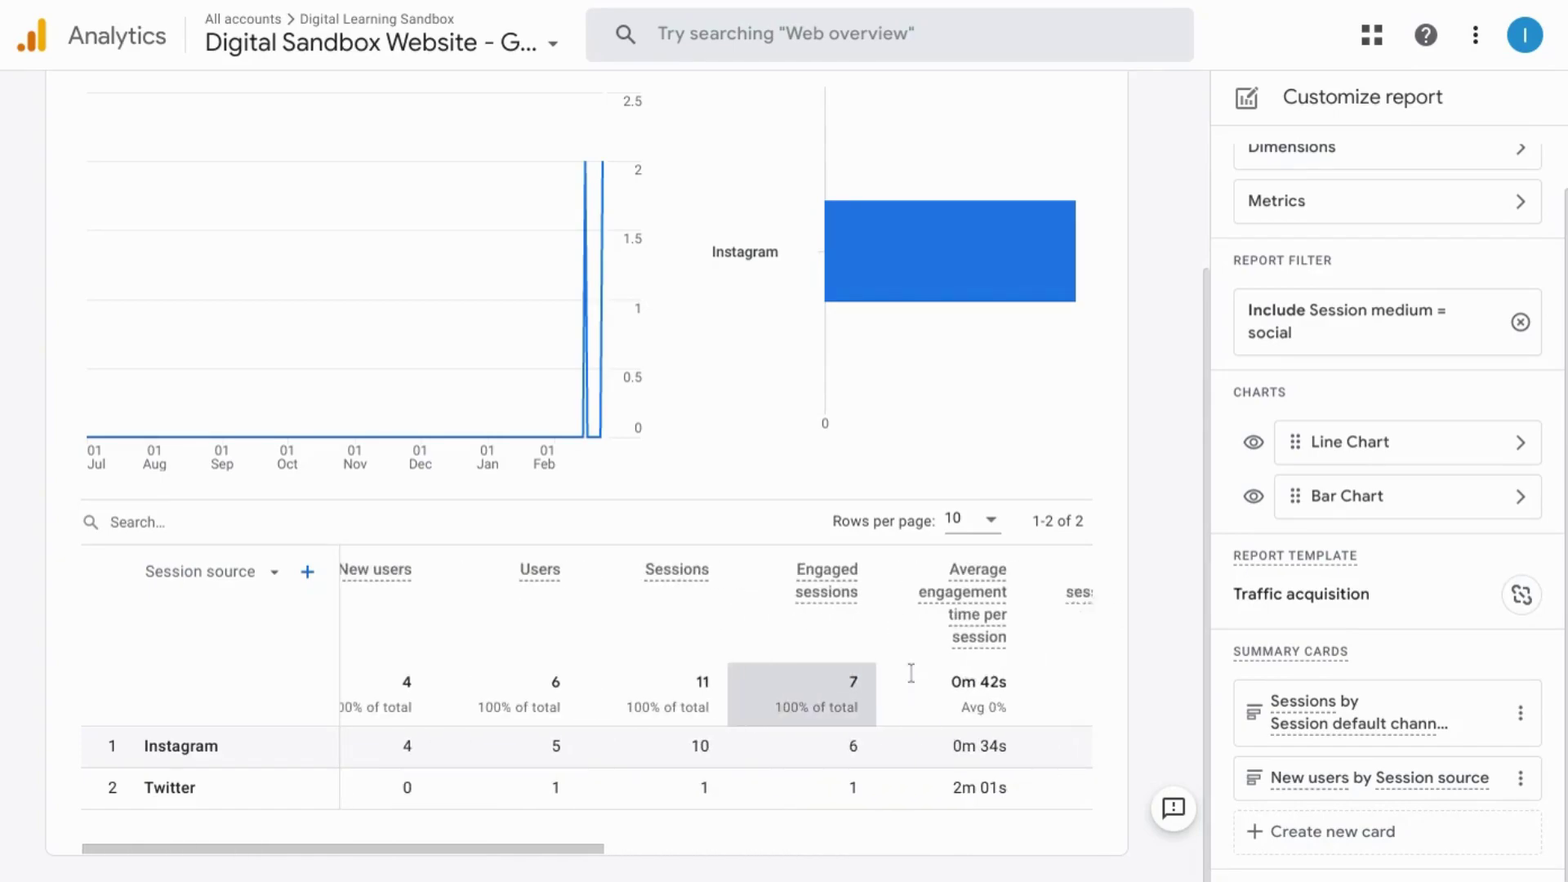
pyautogui.hscroll(10, 910, 672)
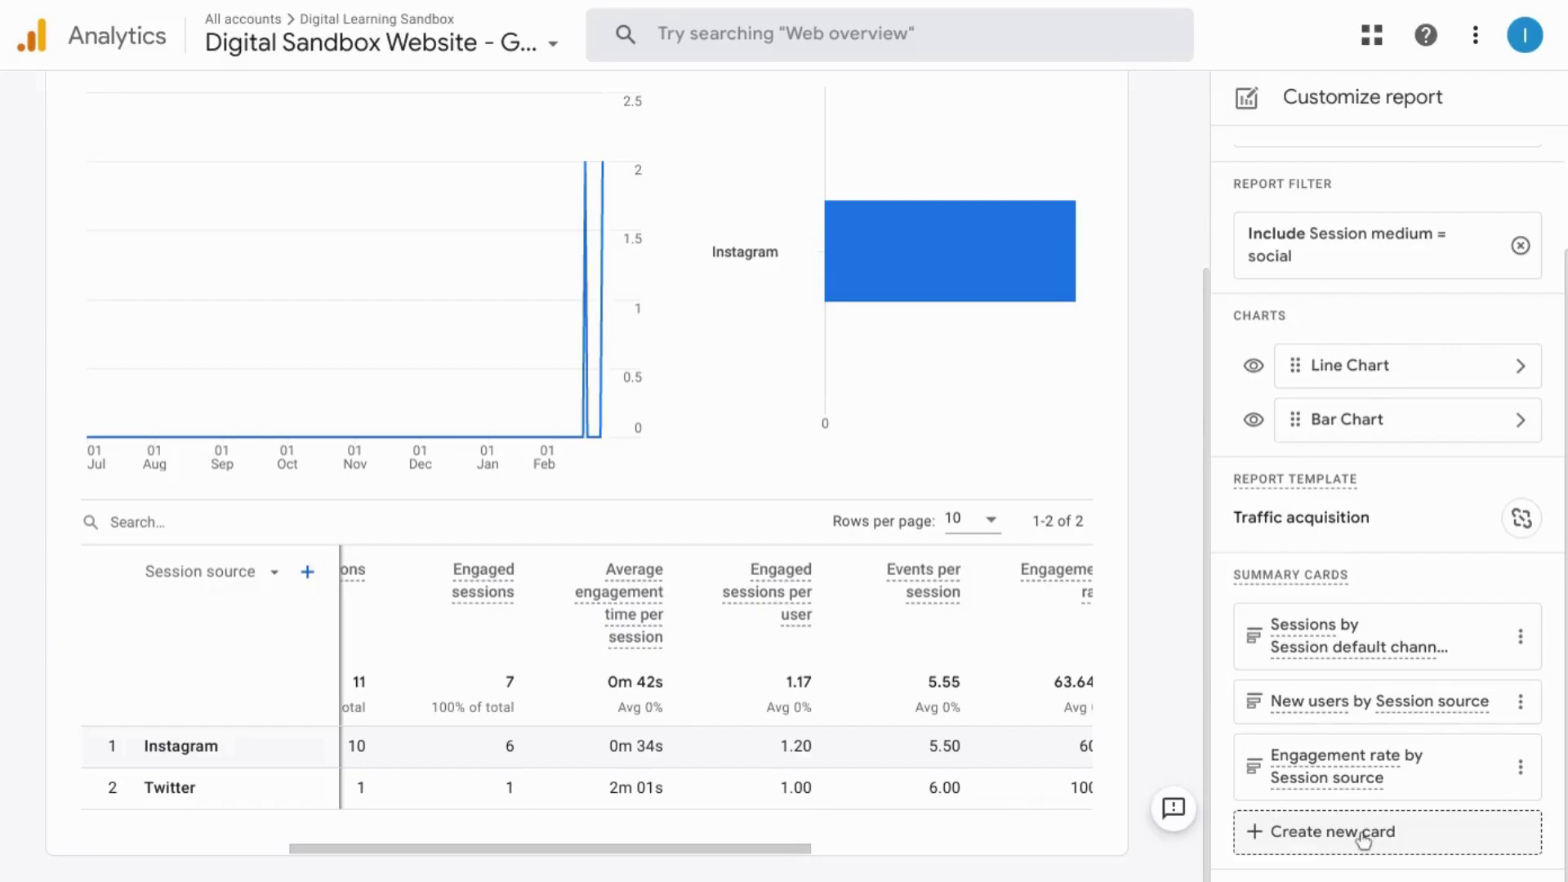
pyautogui.click(1363, 838)
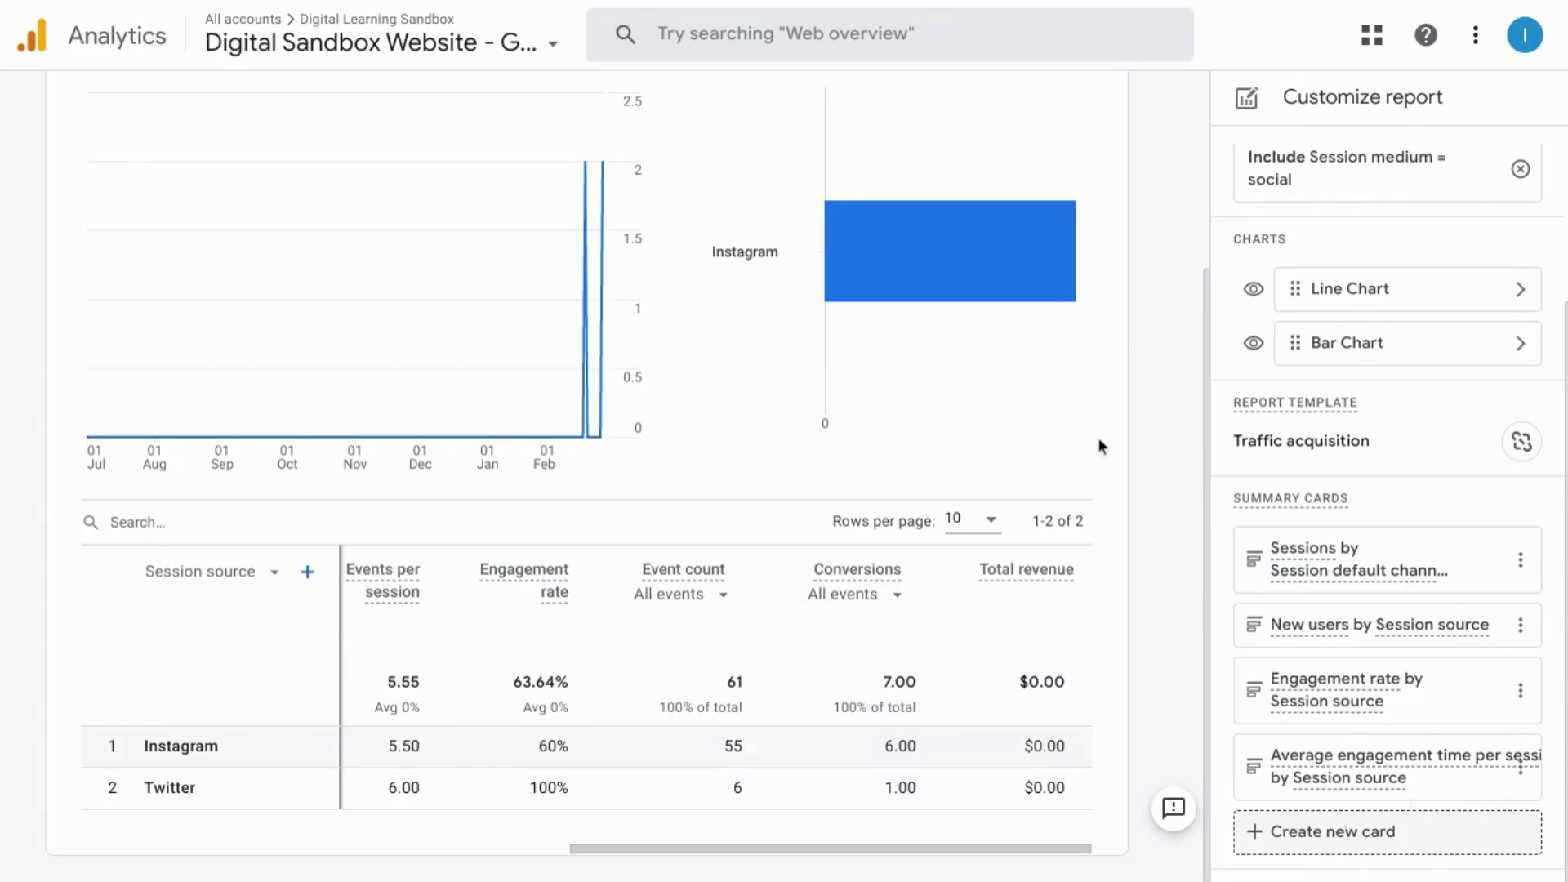
# Step: Save the customized report as a new report named "Social Media Traffic"
pyautogui.scroll(2, 1098, 438)
pyautogui.scroll(-2, 1098, 438)
pyautogui.scroll(3, 1100, 617)
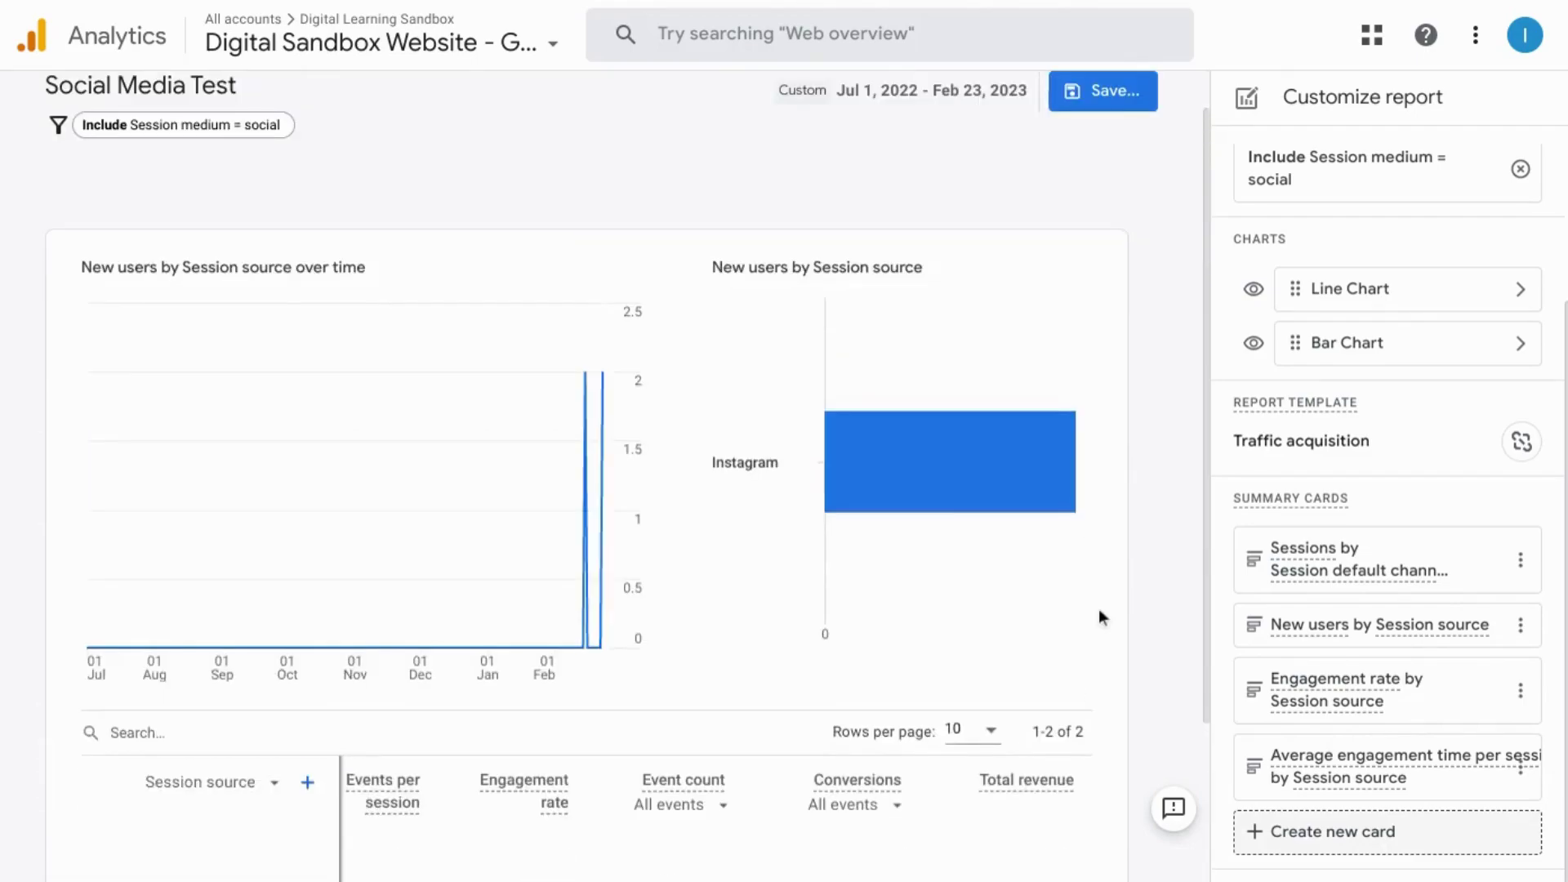
pyautogui.scroll(1, 1100, 610)
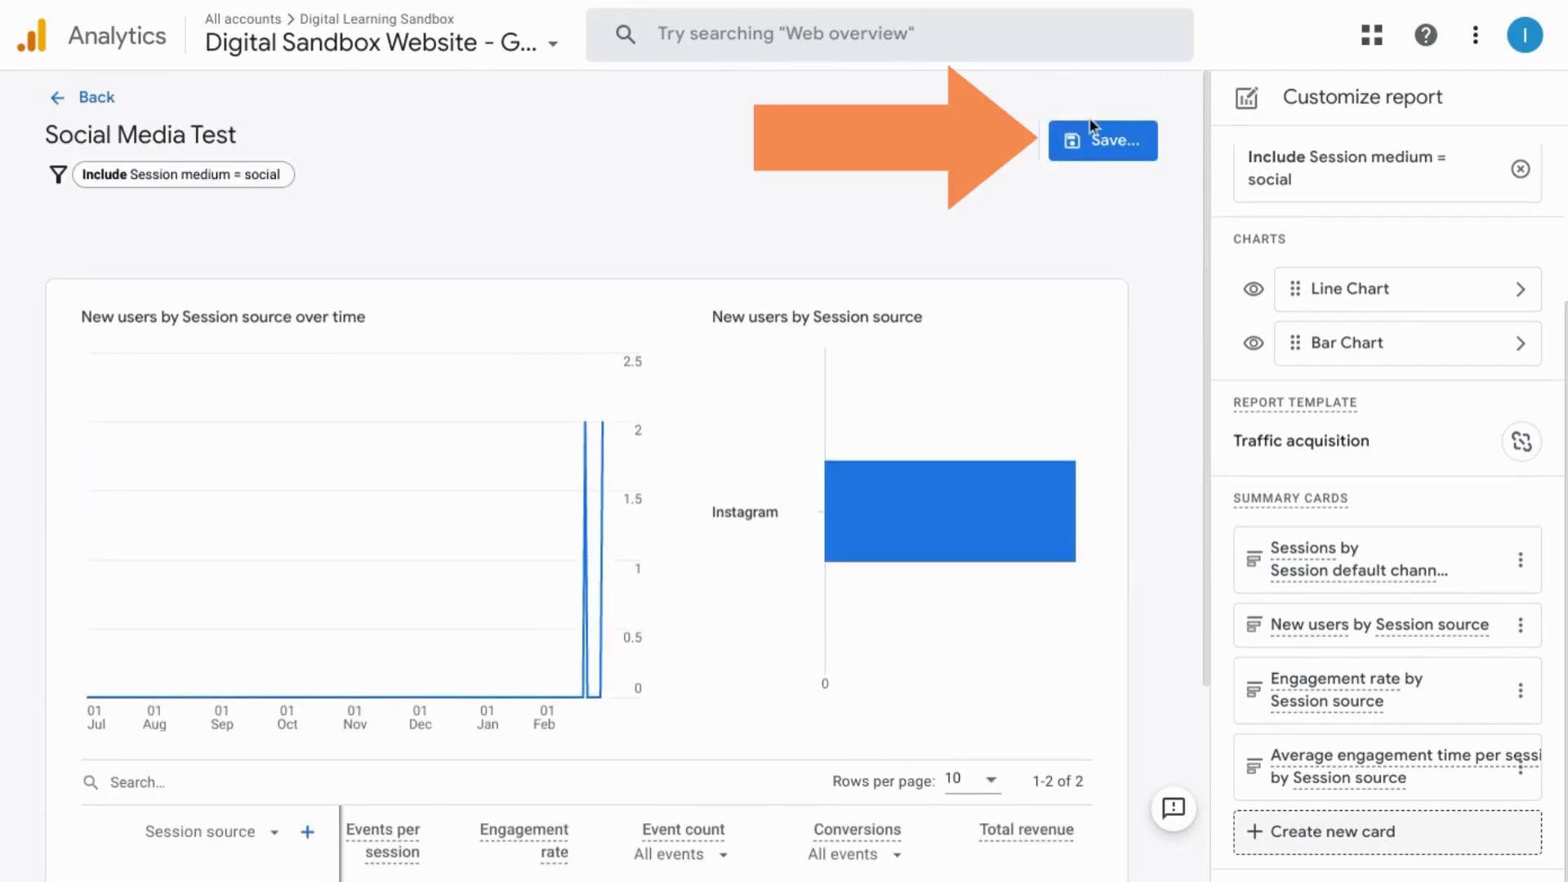
pyautogui.click(1091, 166)
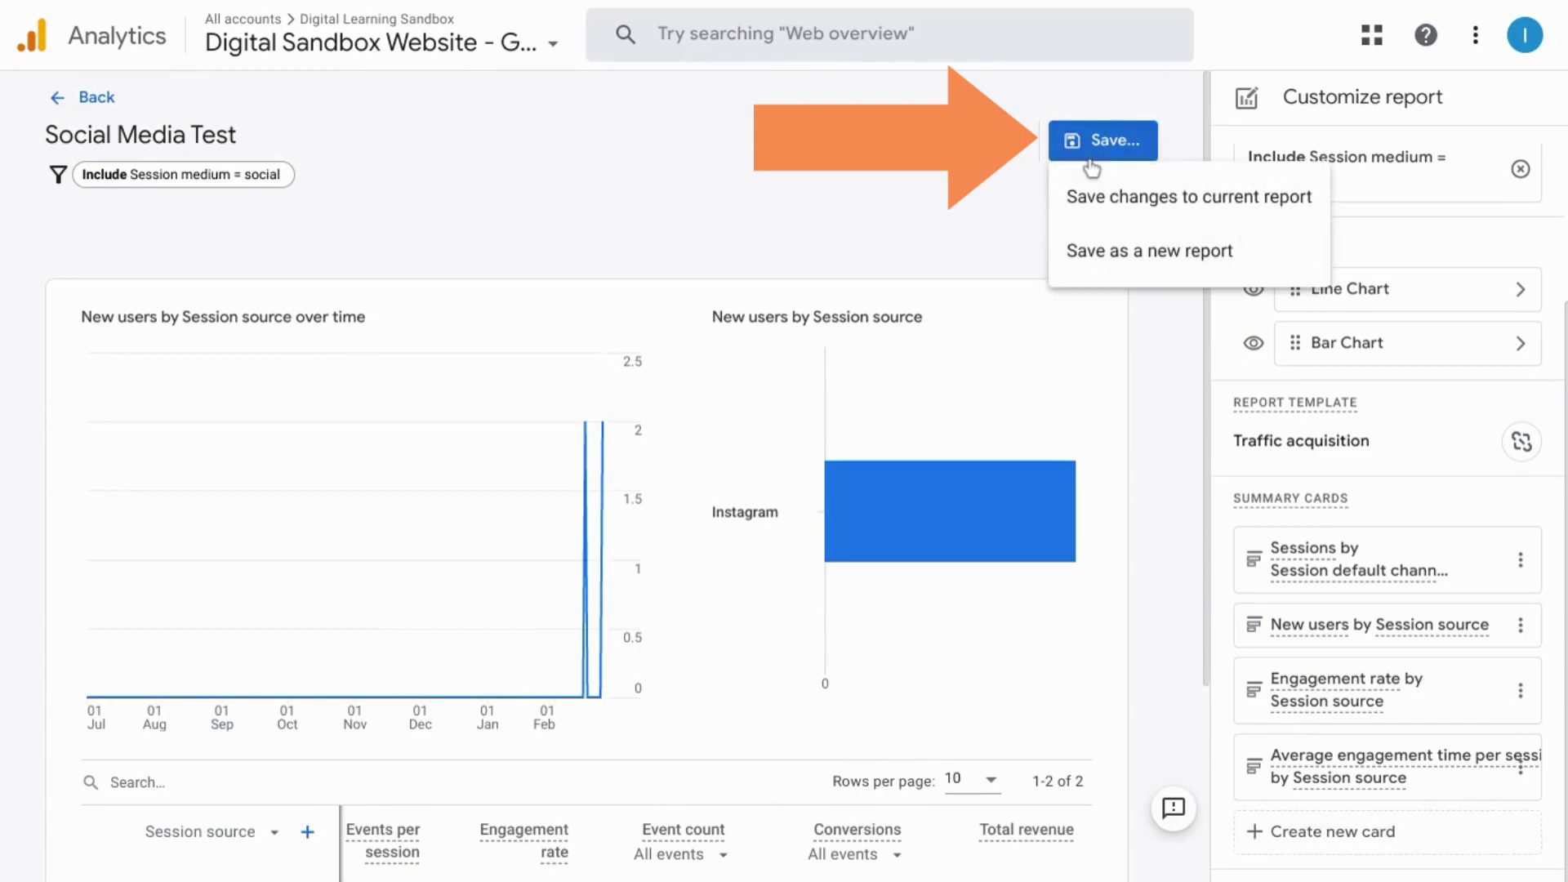
pyautogui.click(1109, 255)
pyautogui.doubleClick(747, 412)
pyautogui.tripleClick(748, 413)
pyautogui.write('Soci')
pyautogui.press('BackSpace')
pyautogui.press('BackSpace')
pyautogui.press('BackSpace')
pyautogui.write('ocial Mediat')
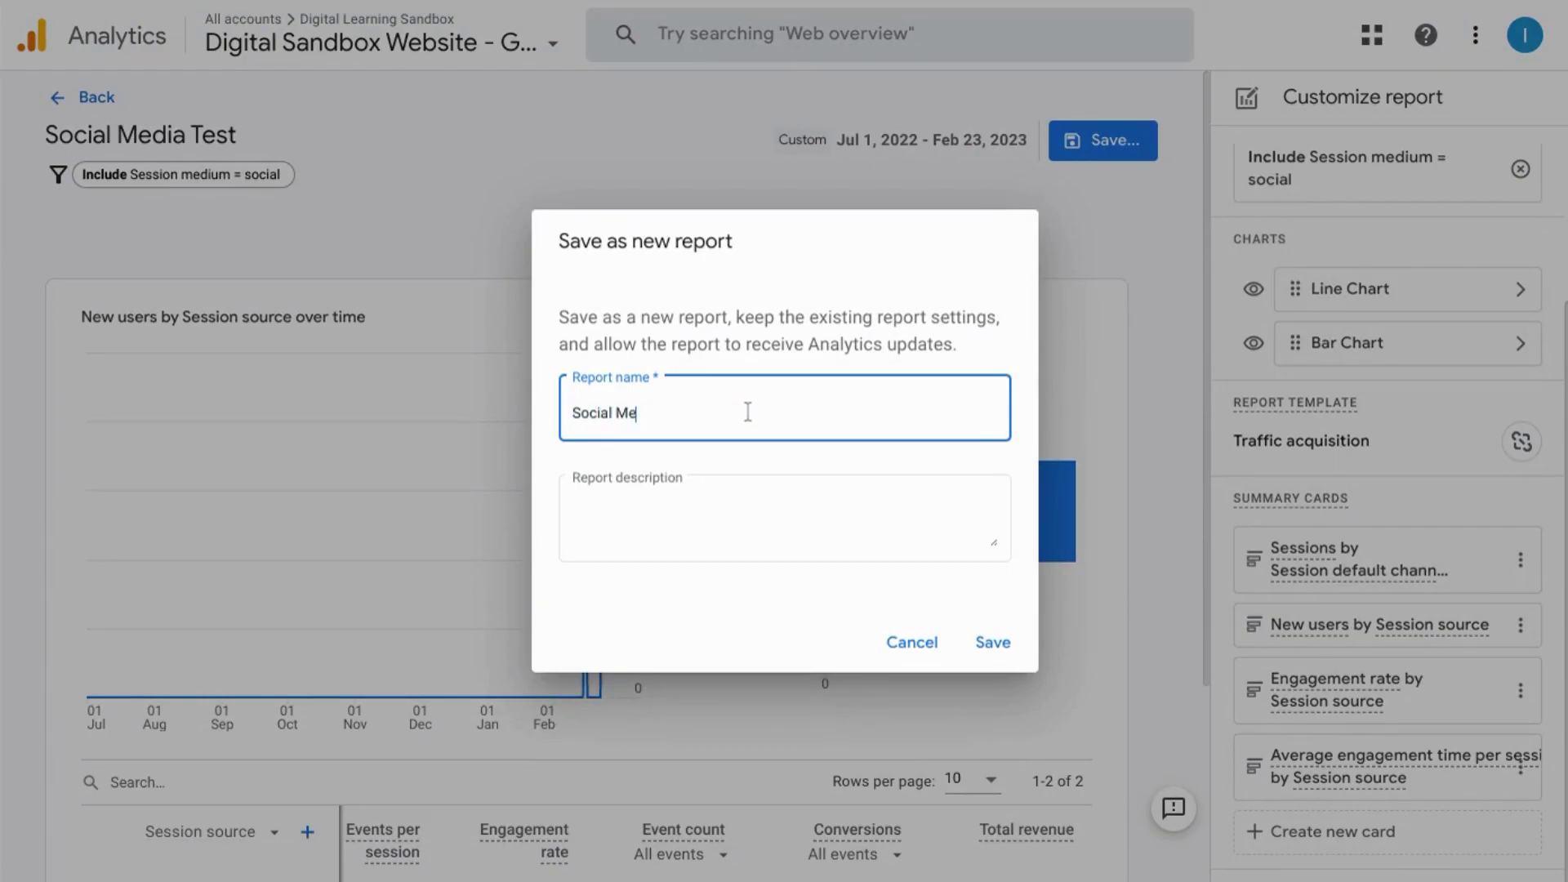
pyautogui.write(' Traffic')
pyautogui.click(982, 642)
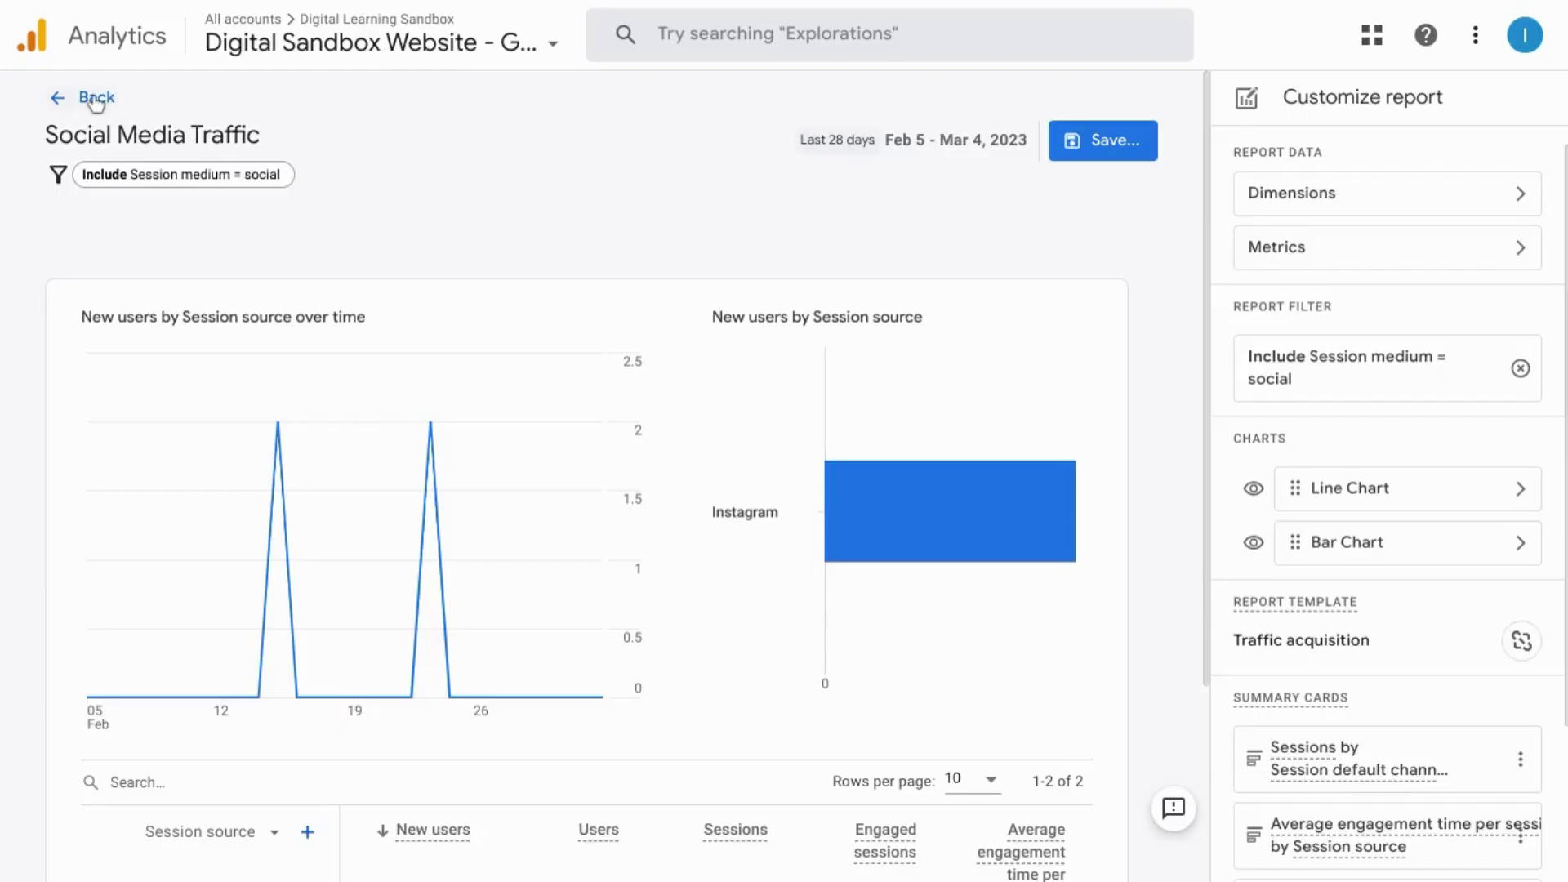
# Step: Leave the report customization, open the Library at its Reports list, and collapse the report navigation
pyautogui.click(96, 99)
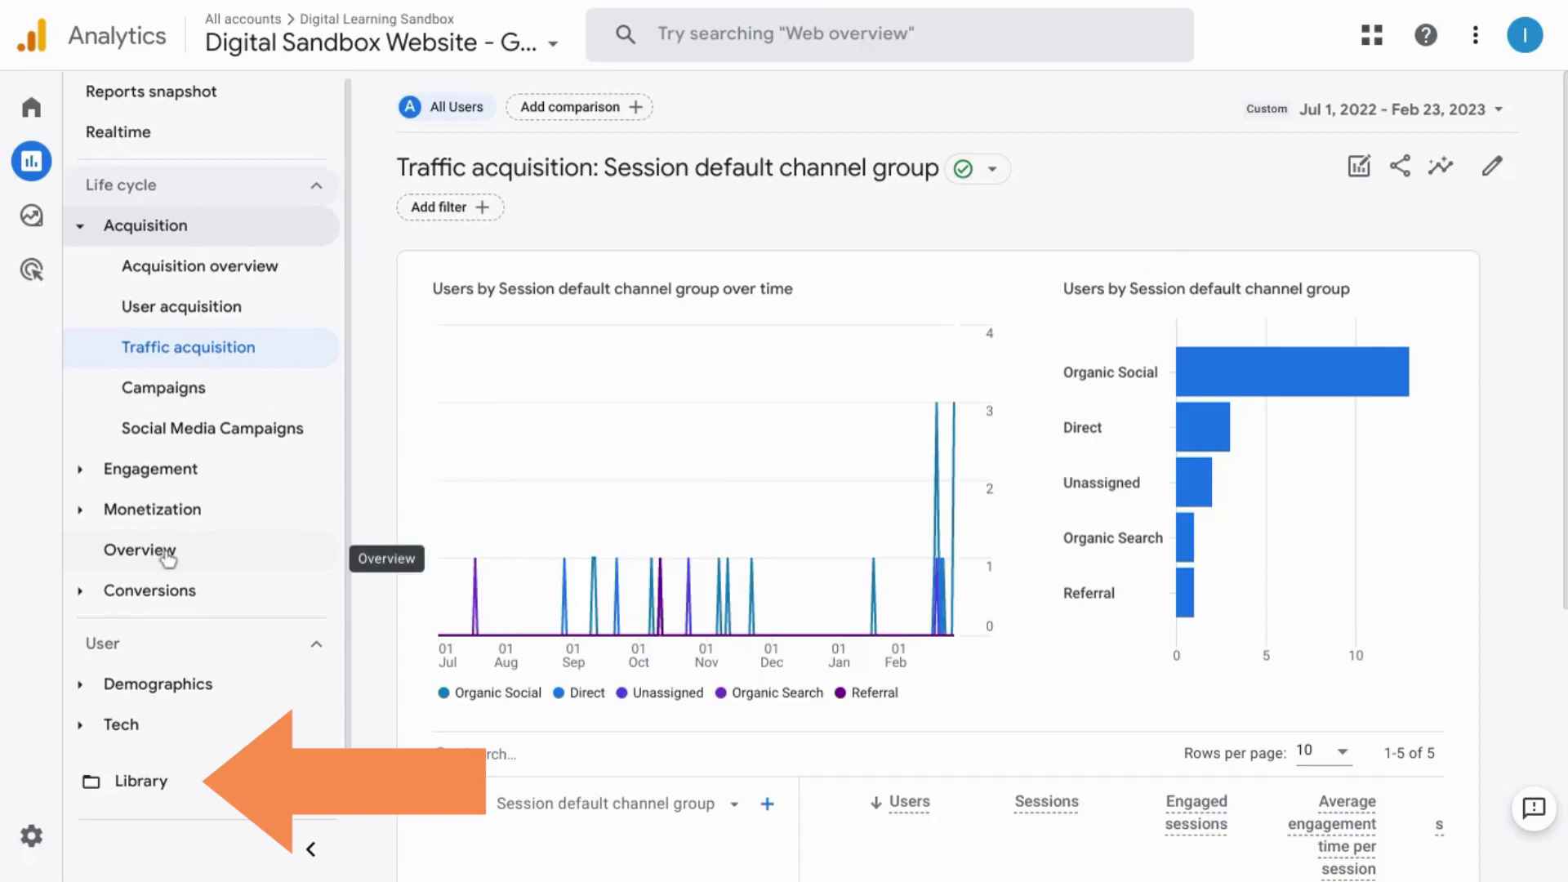
pyautogui.click(133, 786)
pyautogui.moveTo(1176, 435)
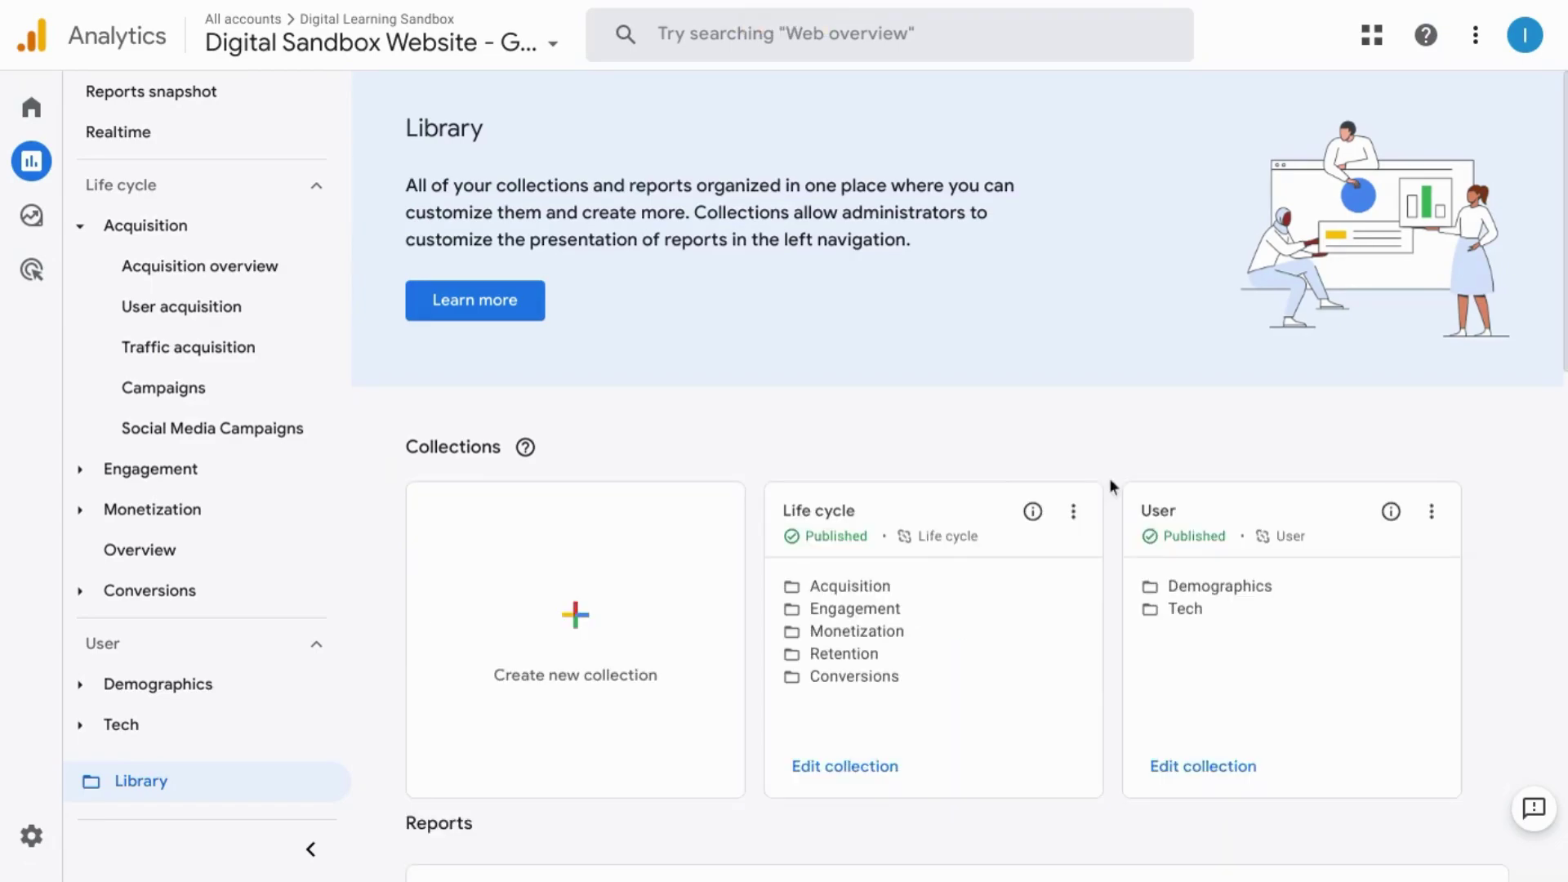
pyautogui.scroll(-1, 1111, 486)
pyautogui.scroll(-2, 1109, 482)
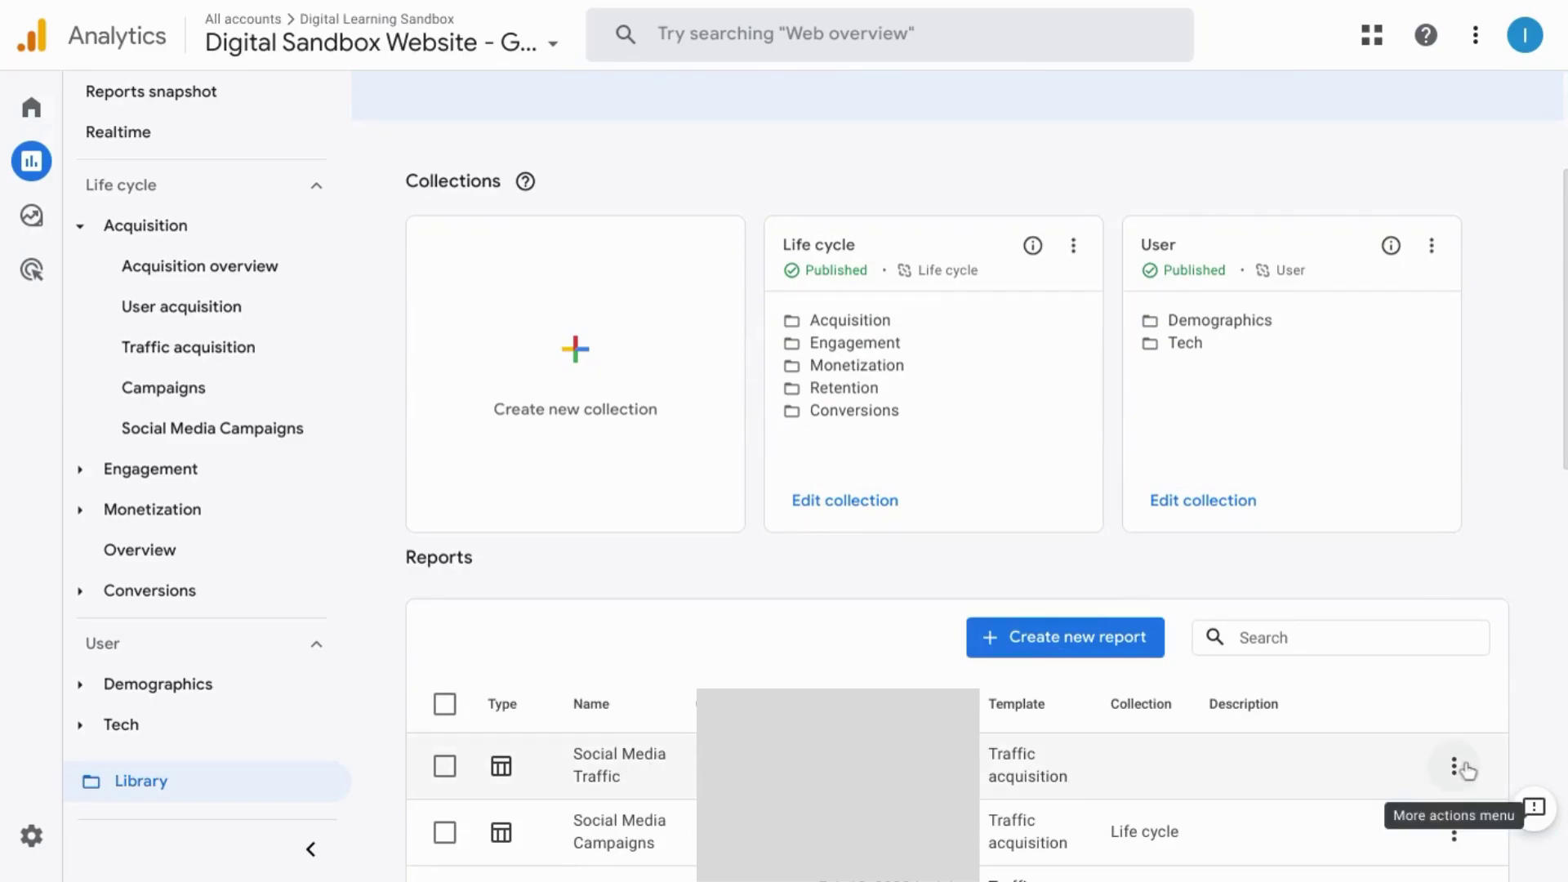
pyautogui.click(310, 849)
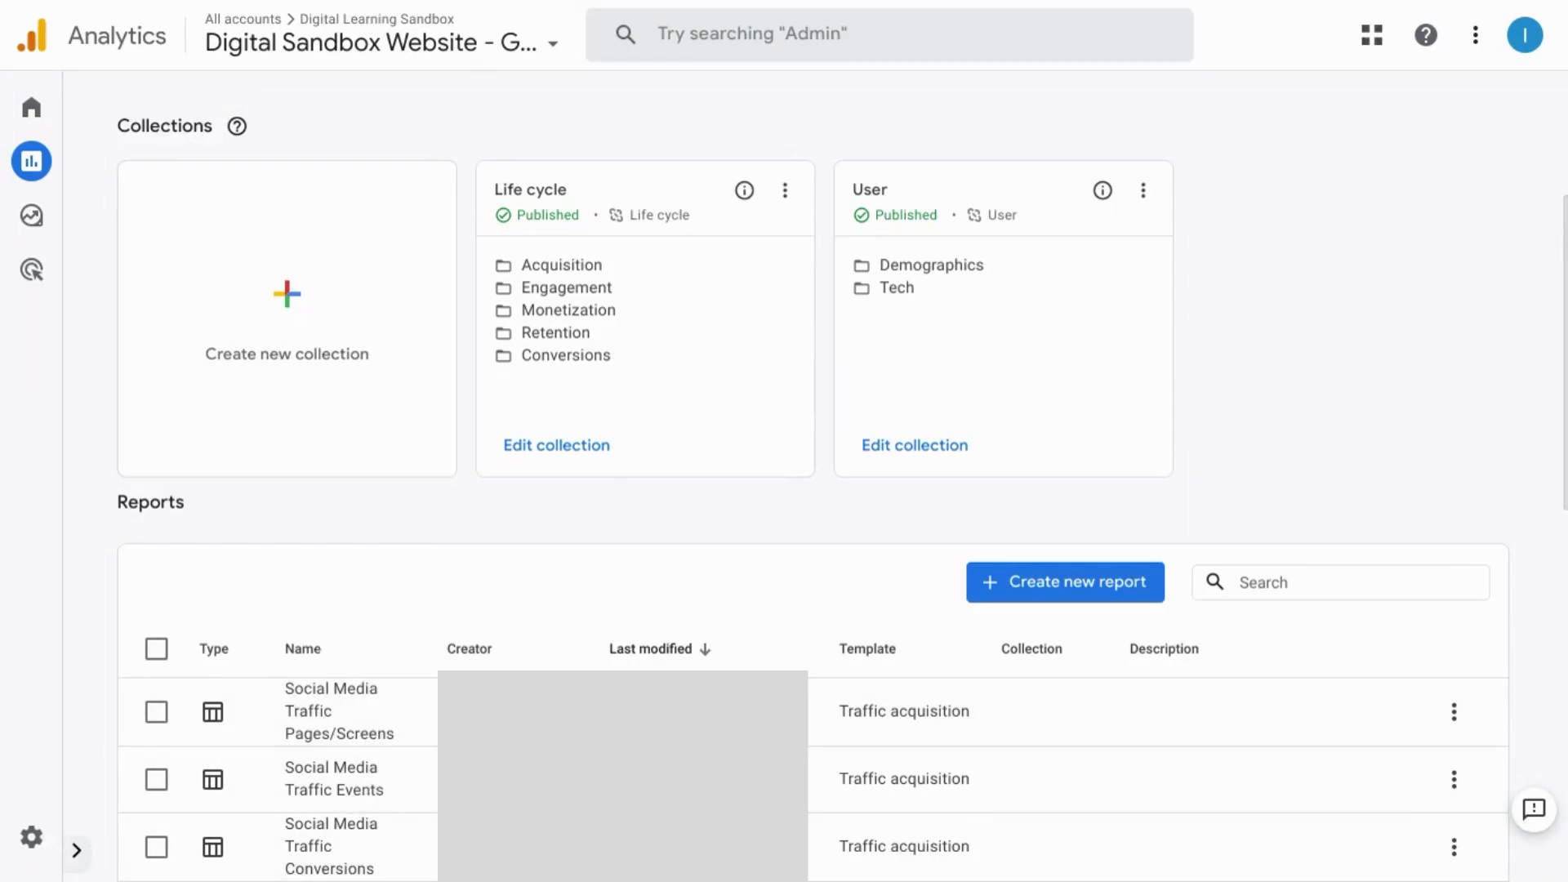
# Step: Expand Acquisition in the Life cycle collection and open the Acquisition overview report
pyautogui.click(368, 2)
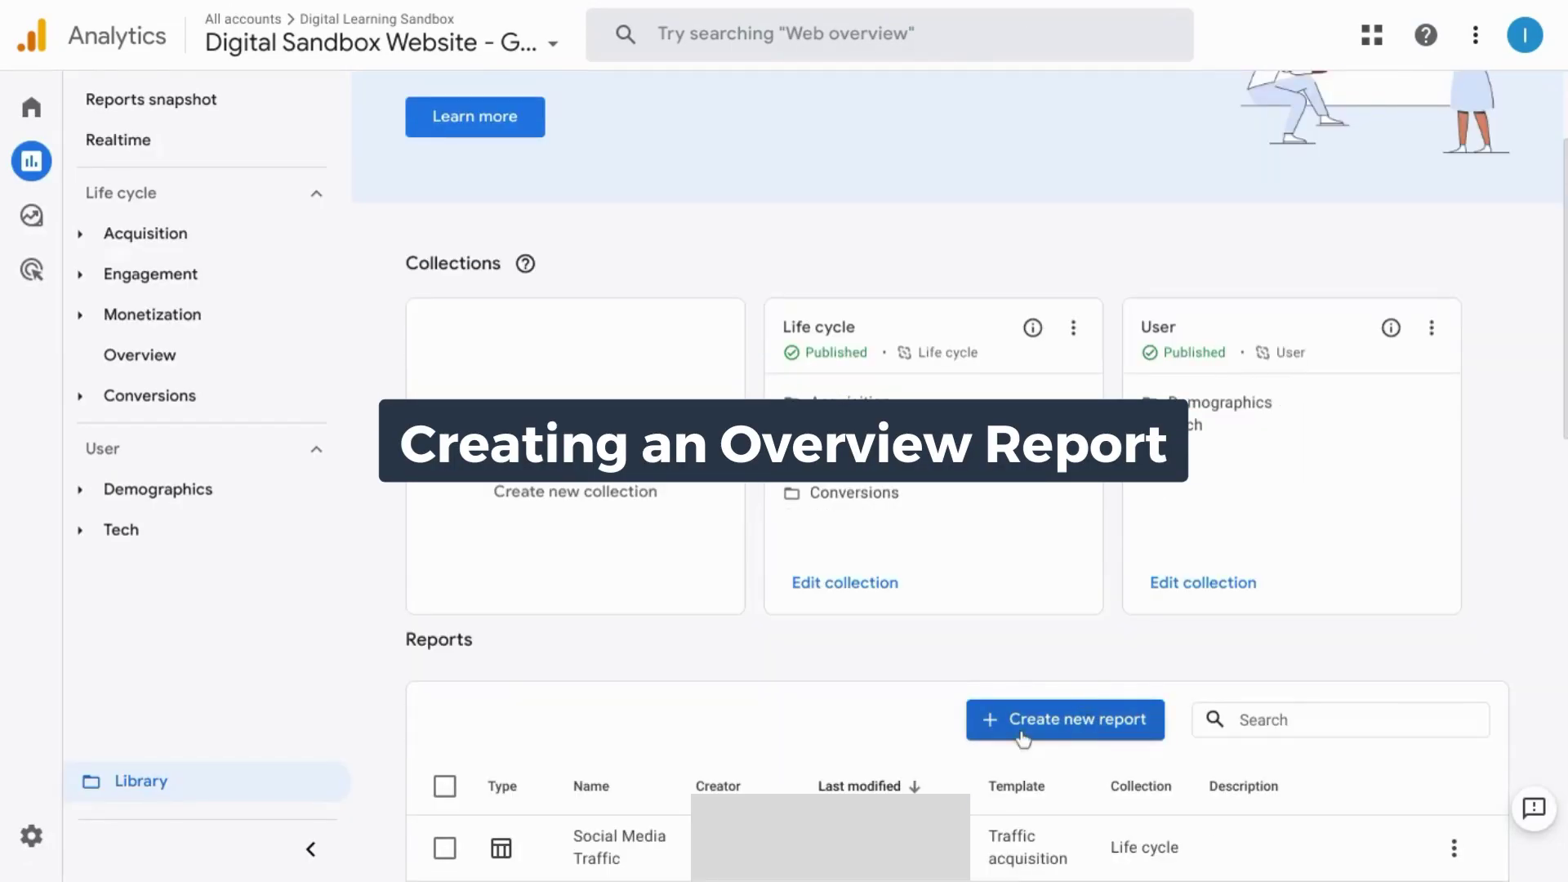
pyautogui.click(78, 237)
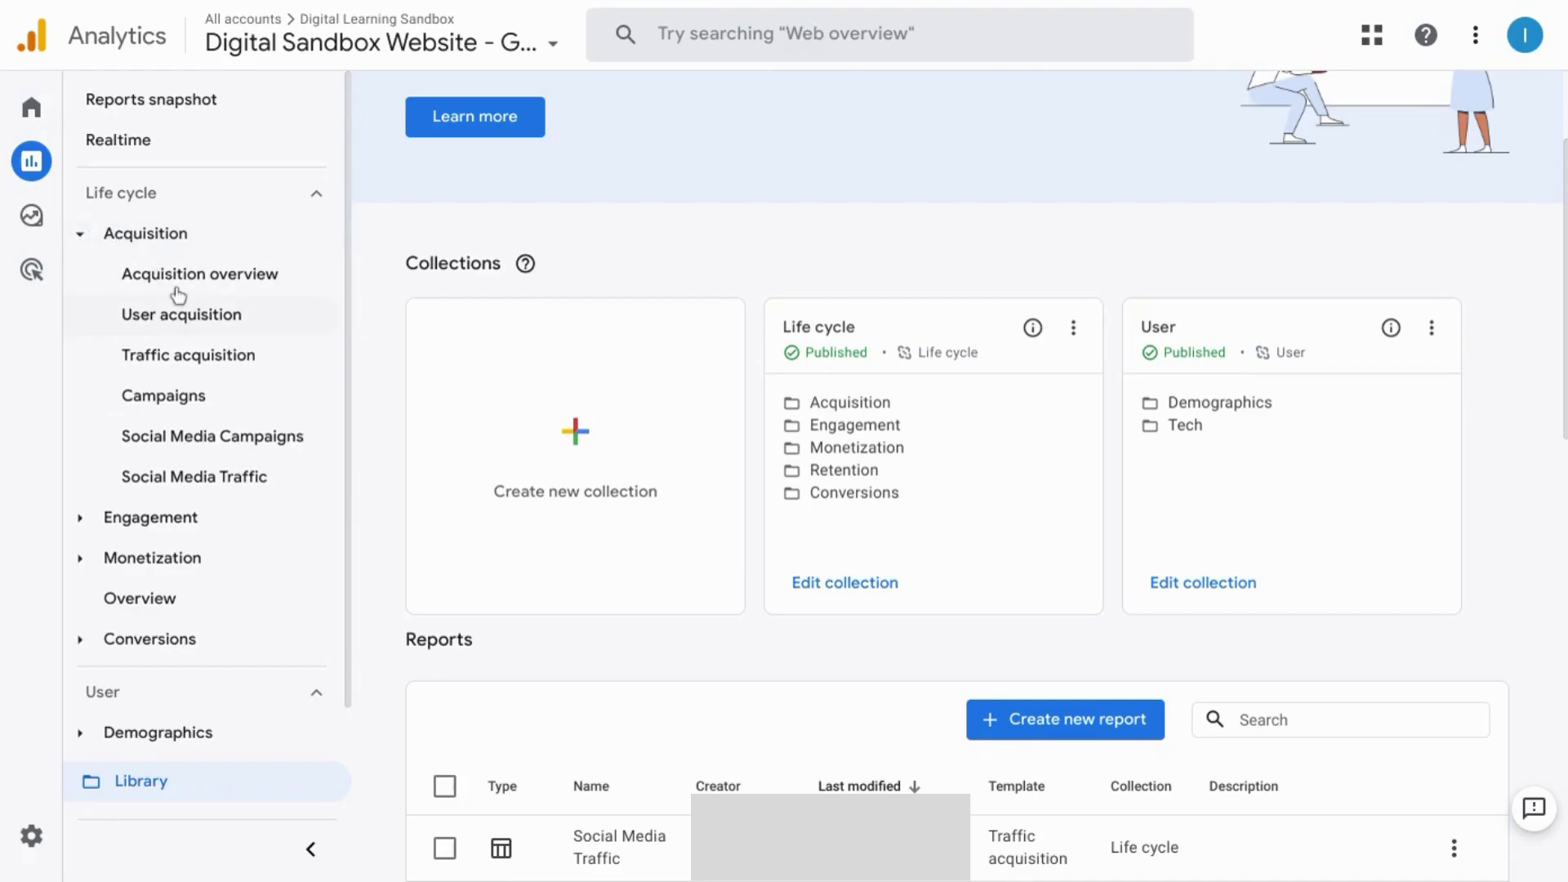
pyautogui.click(158, 286)
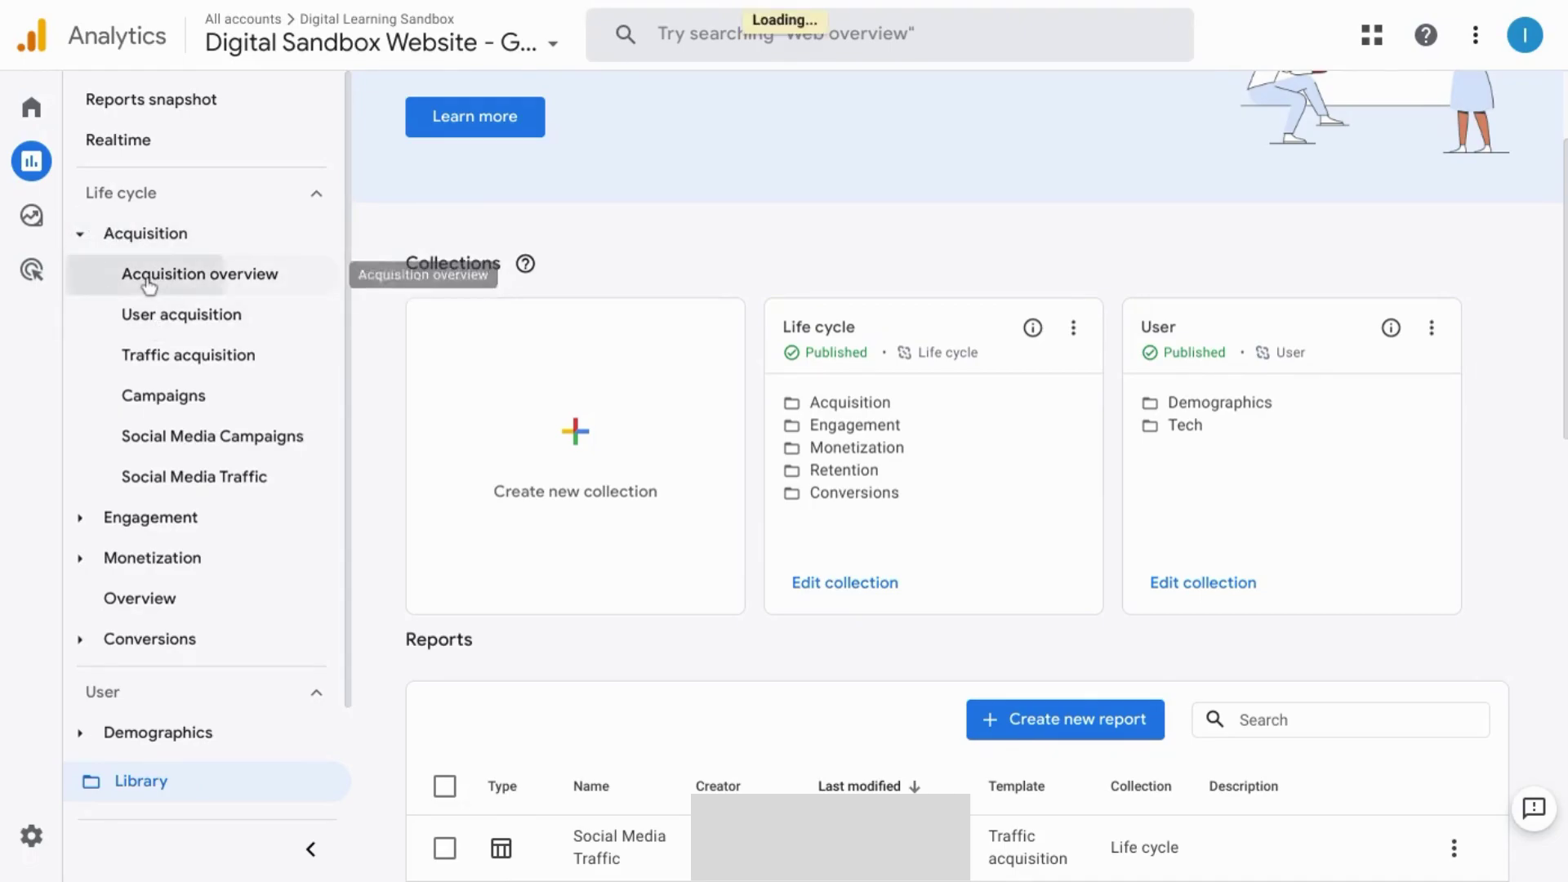
# Step: Search the Acquisition overview's summary cards for "social media traffic" and select all four cards from the Social Media Traffic report
pyautogui.click(278, 277)
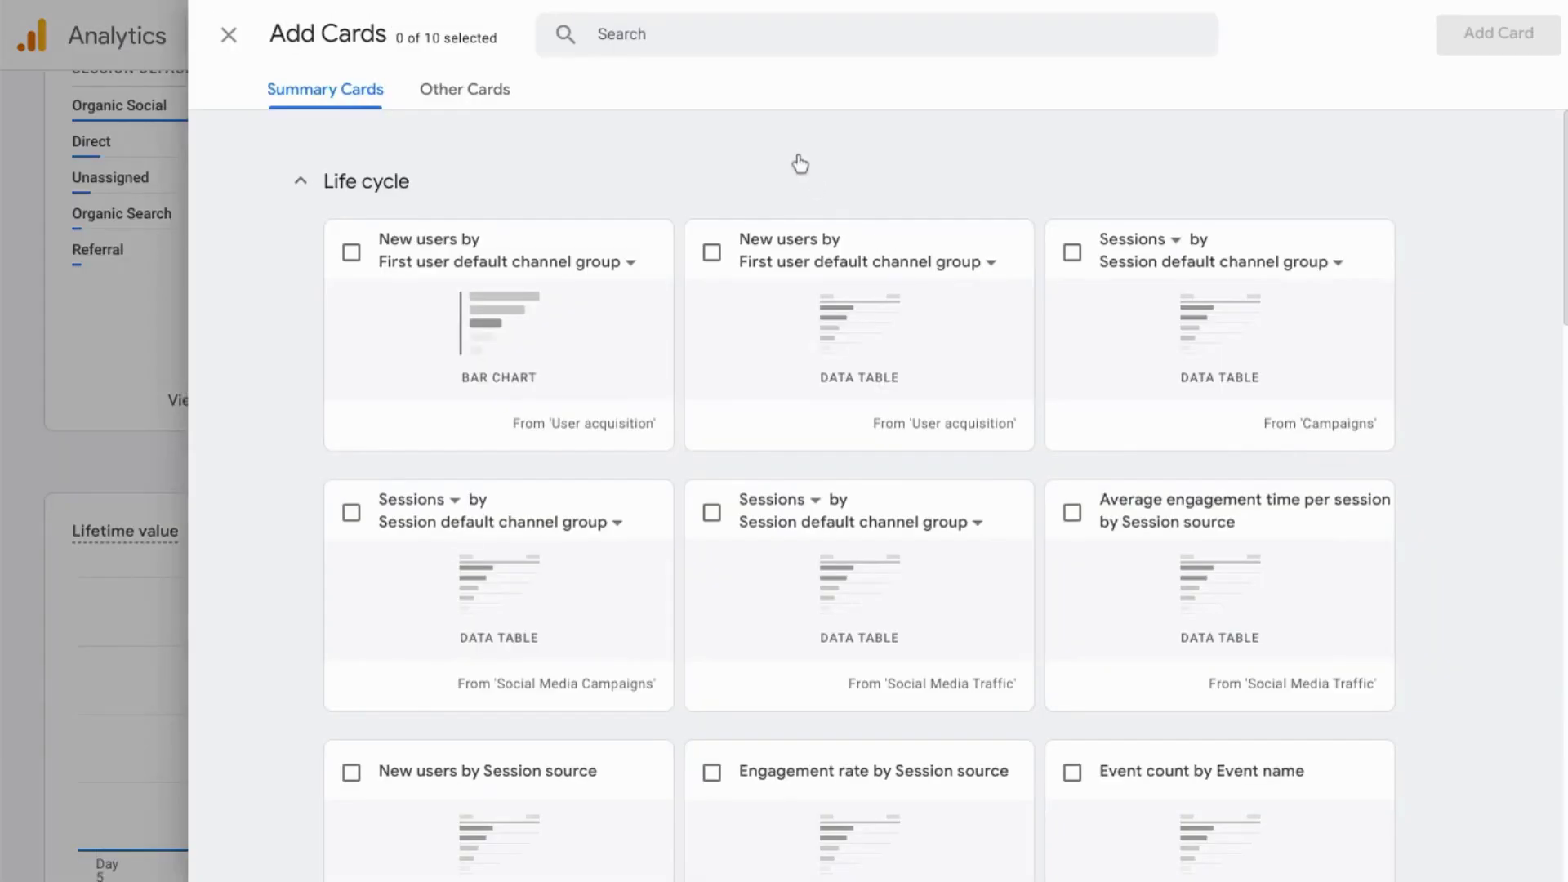
pyautogui.click(670, 31)
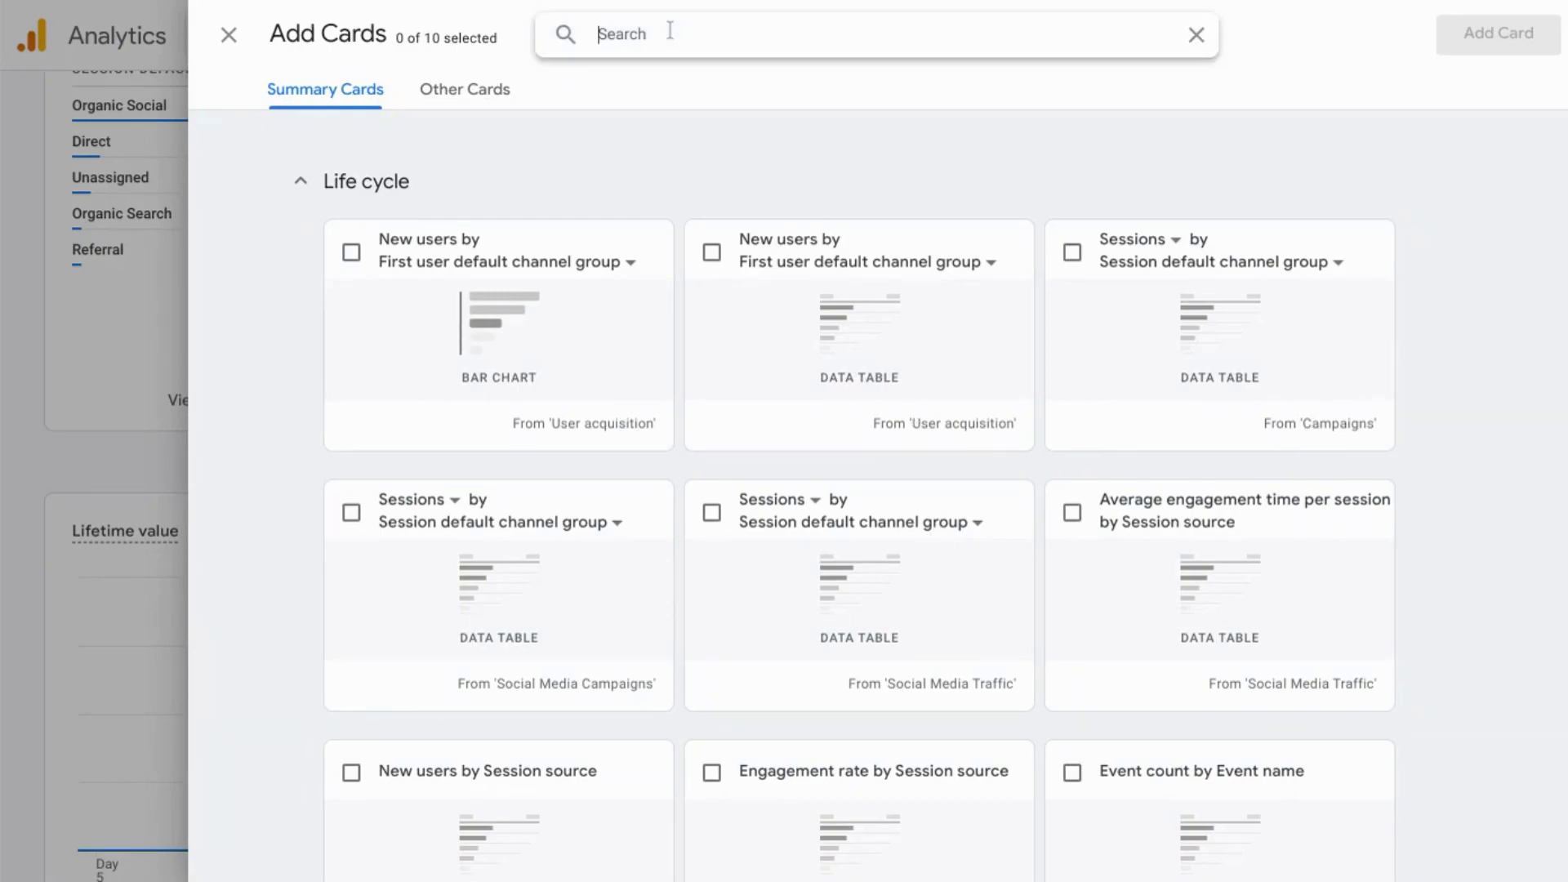
pyautogui.write('social')
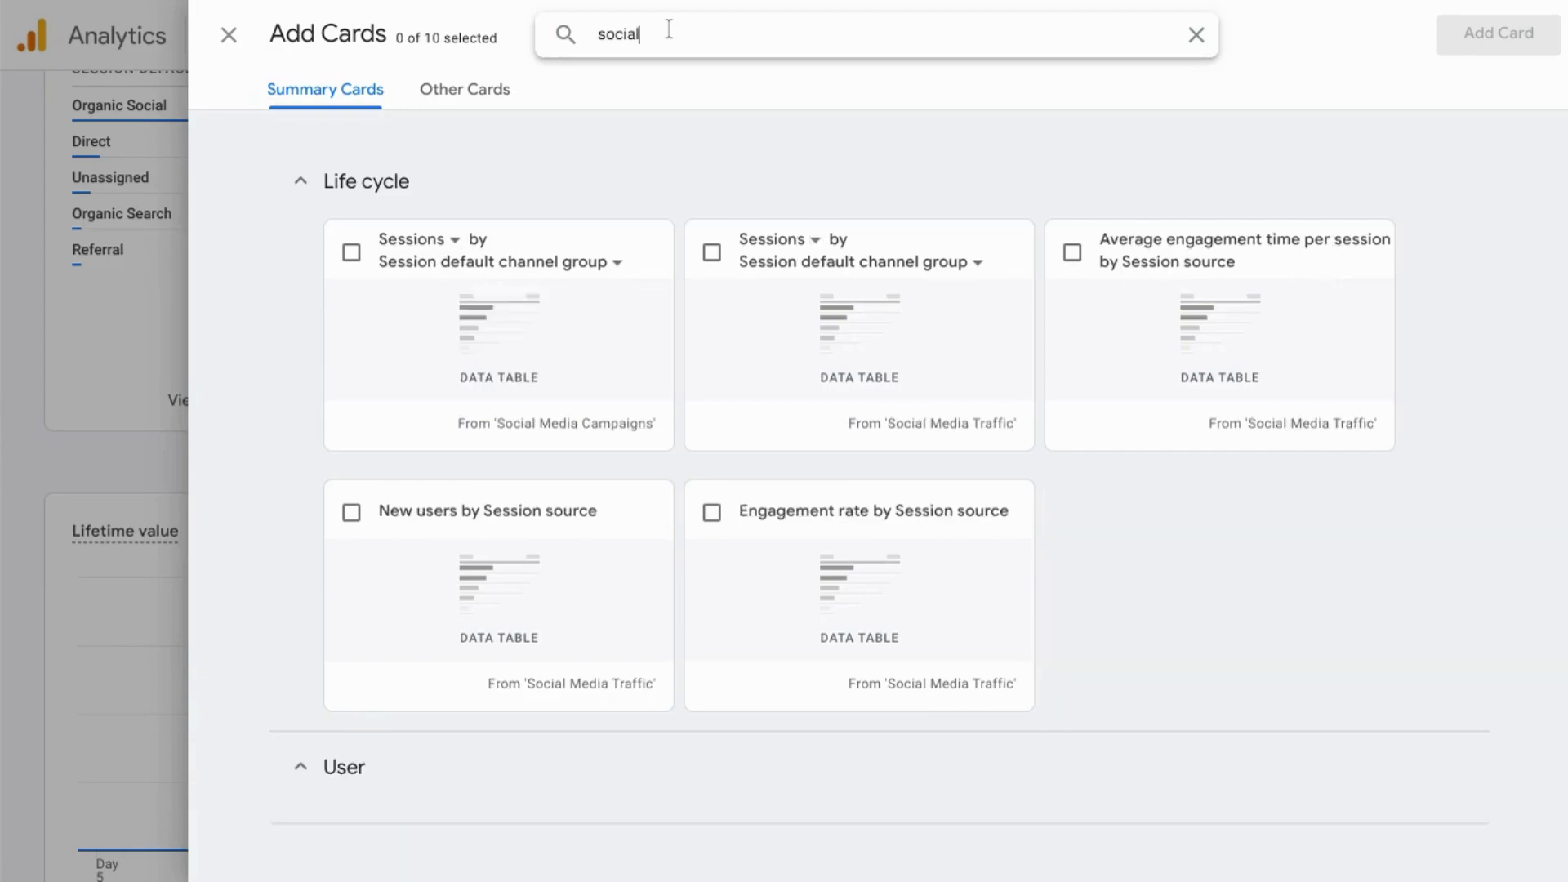
pyautogui.write(' media tra')
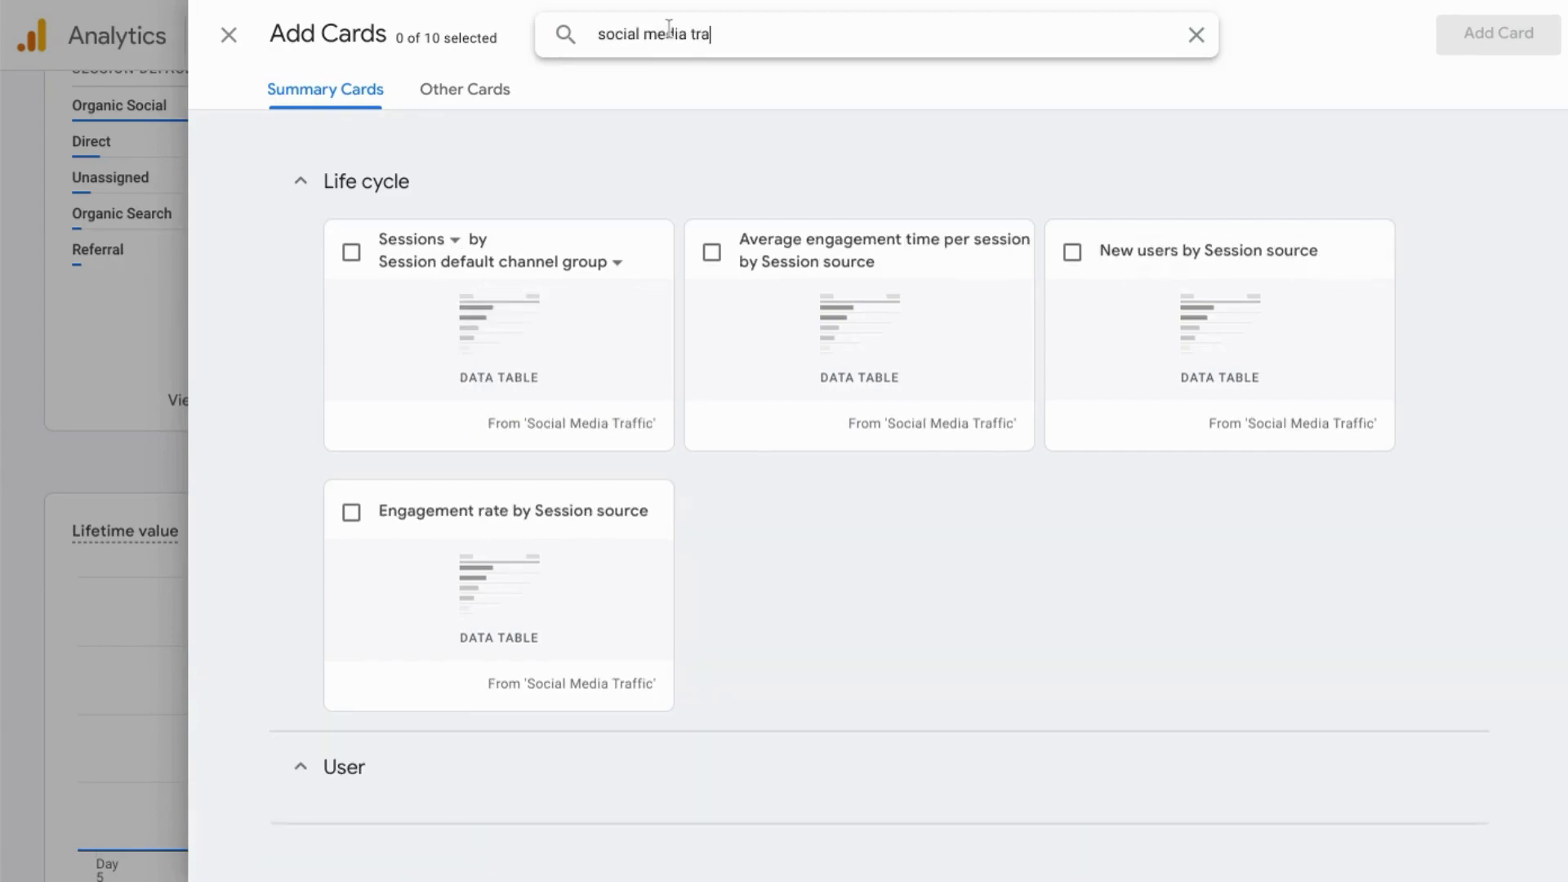
pyautogui.write('ffic')
pyautogui.click(352, 255)
pyautogui.click(711, 253)
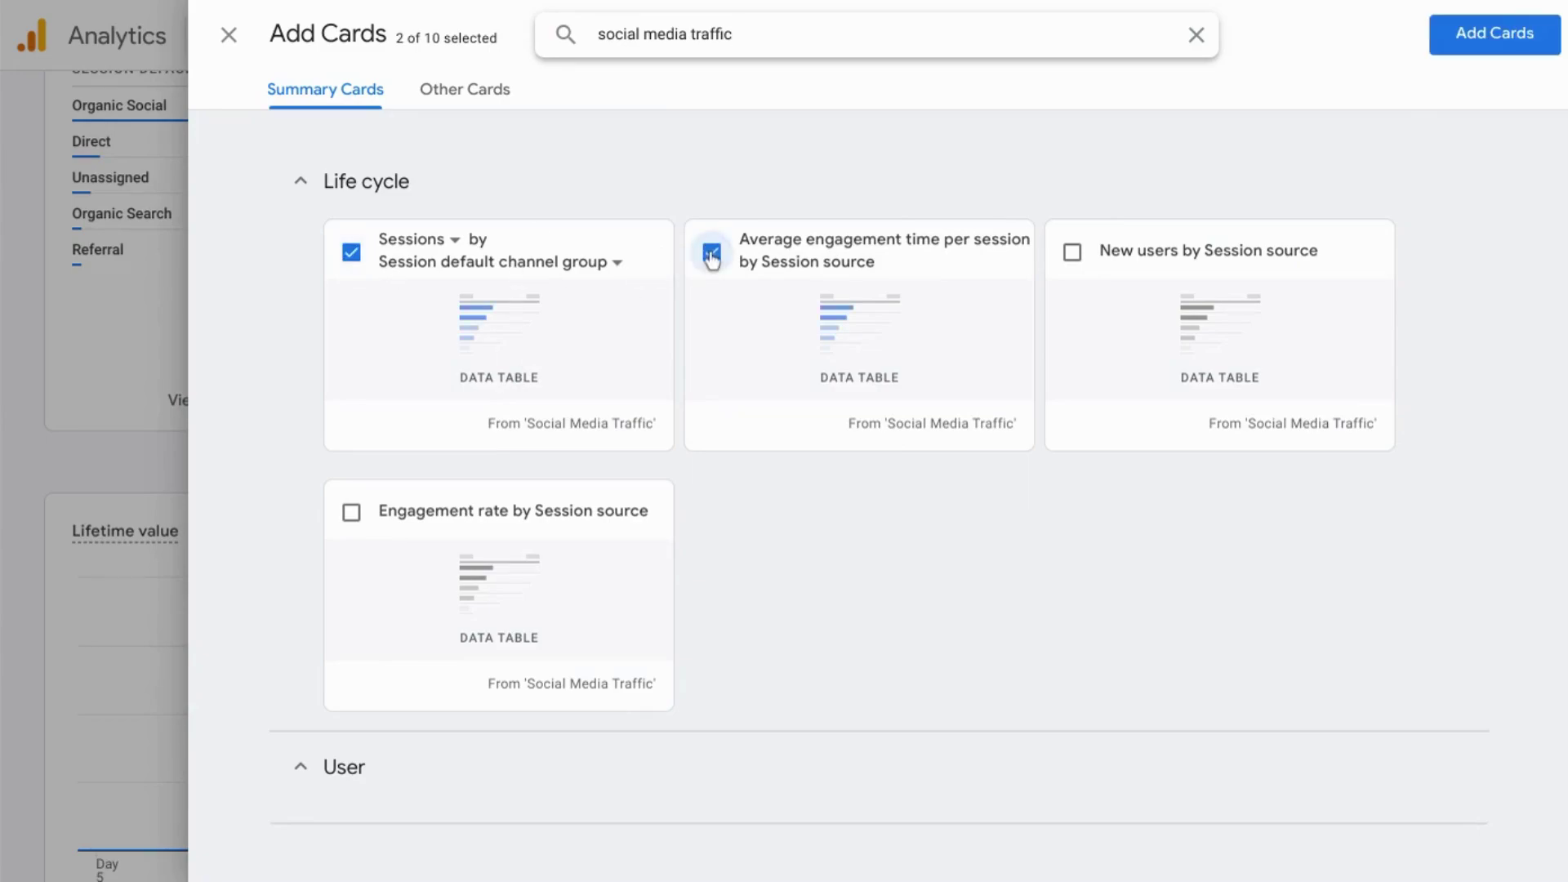
pyautogui.click(1074, 254)
pyautogui.click(351, 514)
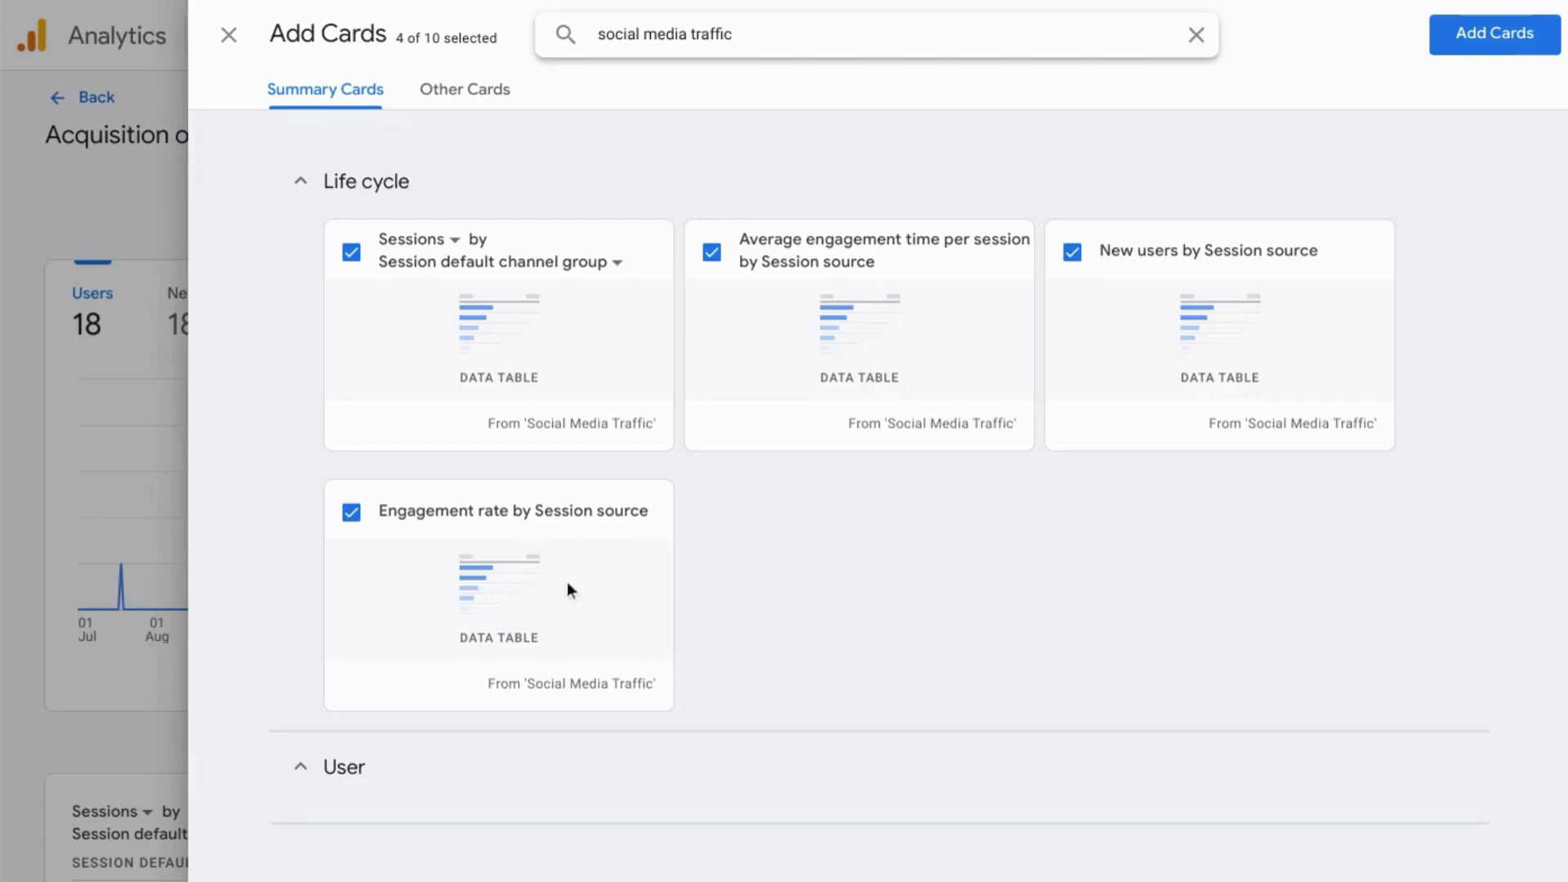
# Step: Set the selected Sessions card's dimension to Session source and add the four selected cards to the report
pyautogui.click(559, 268)
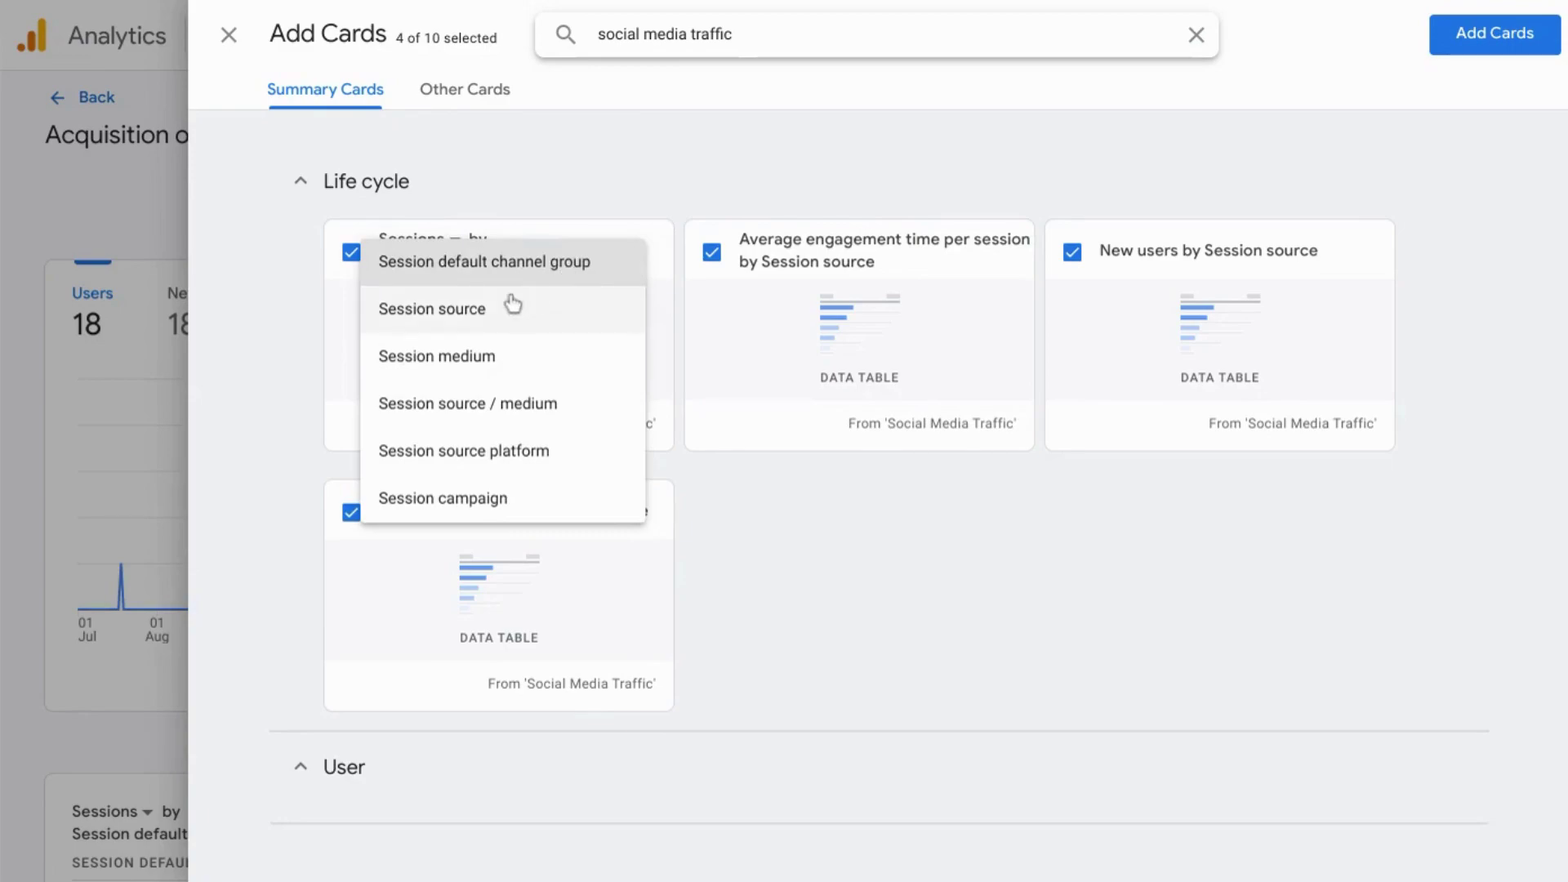
pyautogui.click(473, 311)
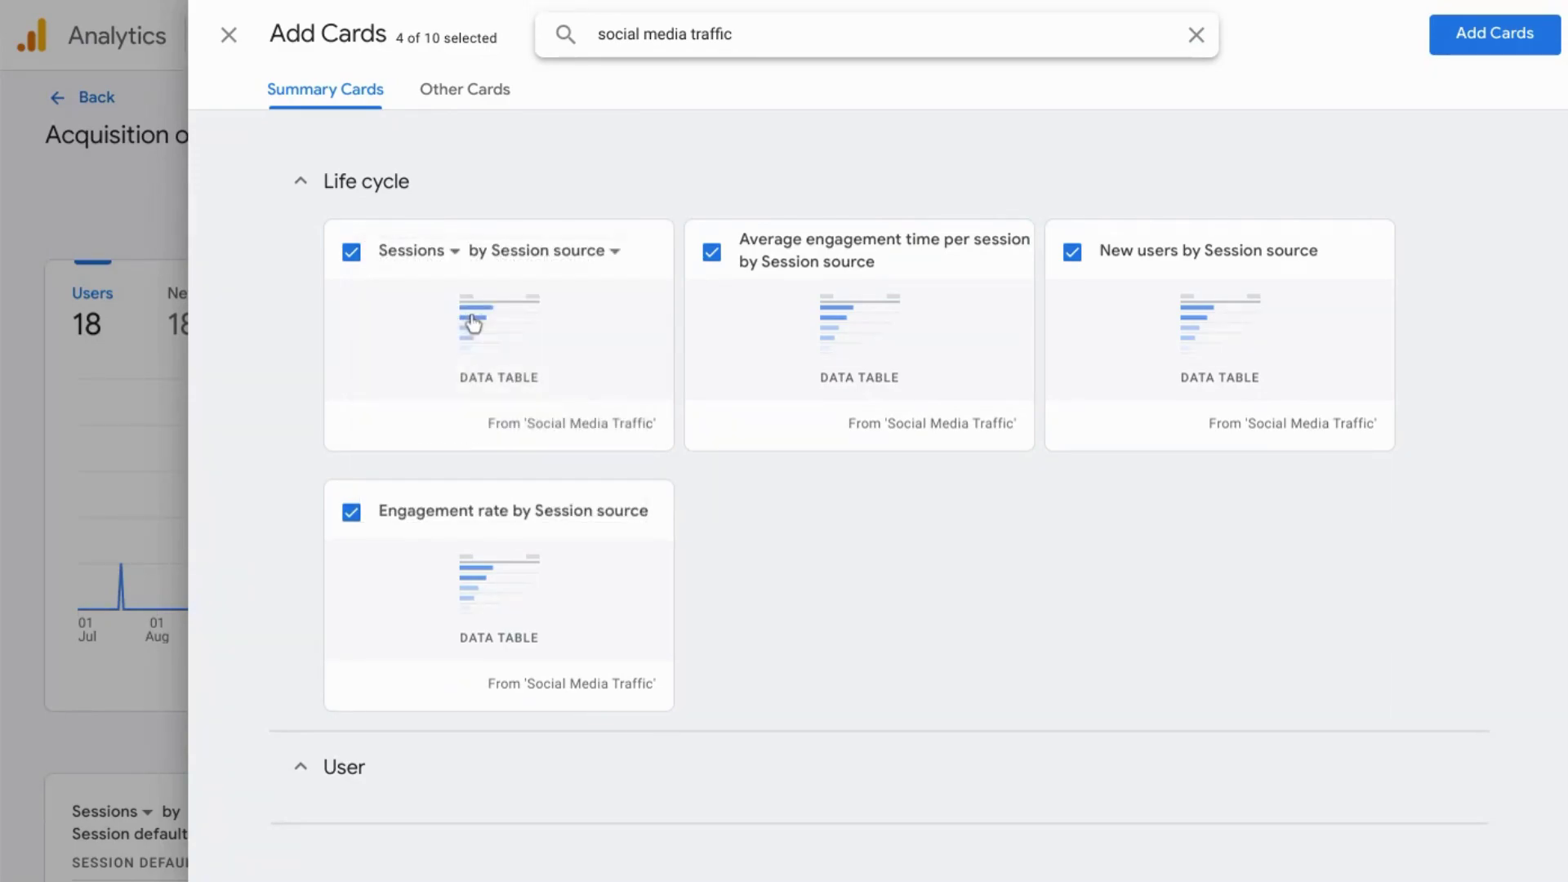
pyautogui.click(1509, 39)
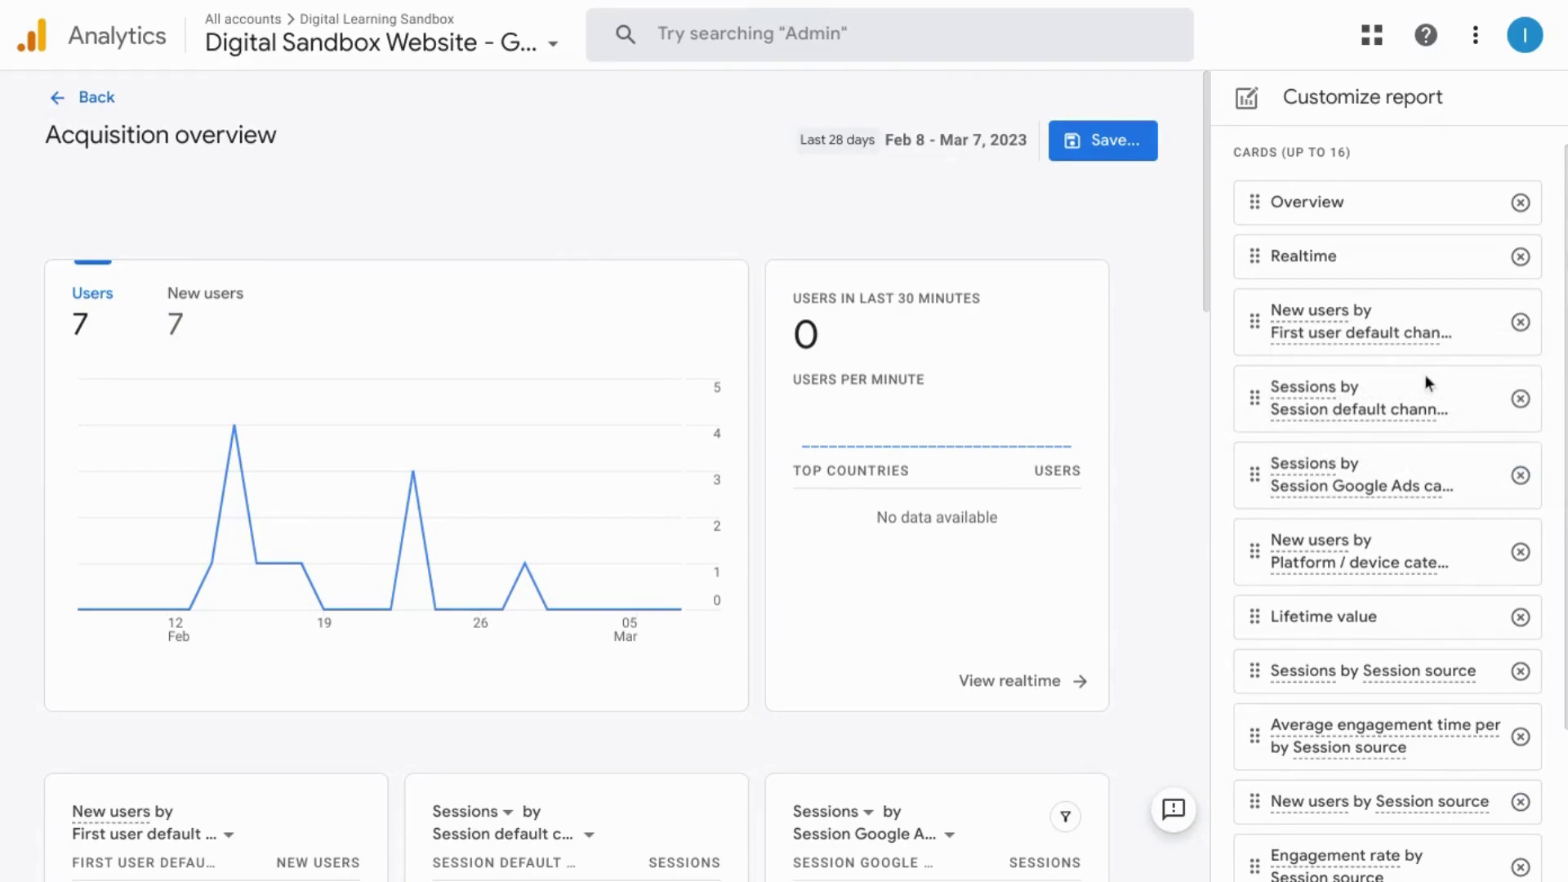
# Step: Remove the cards New users by First user default channel group, Sessions by Session default channel group, and Sessions by Session Google Ads campaign
pyautogui.click(1520, 322)
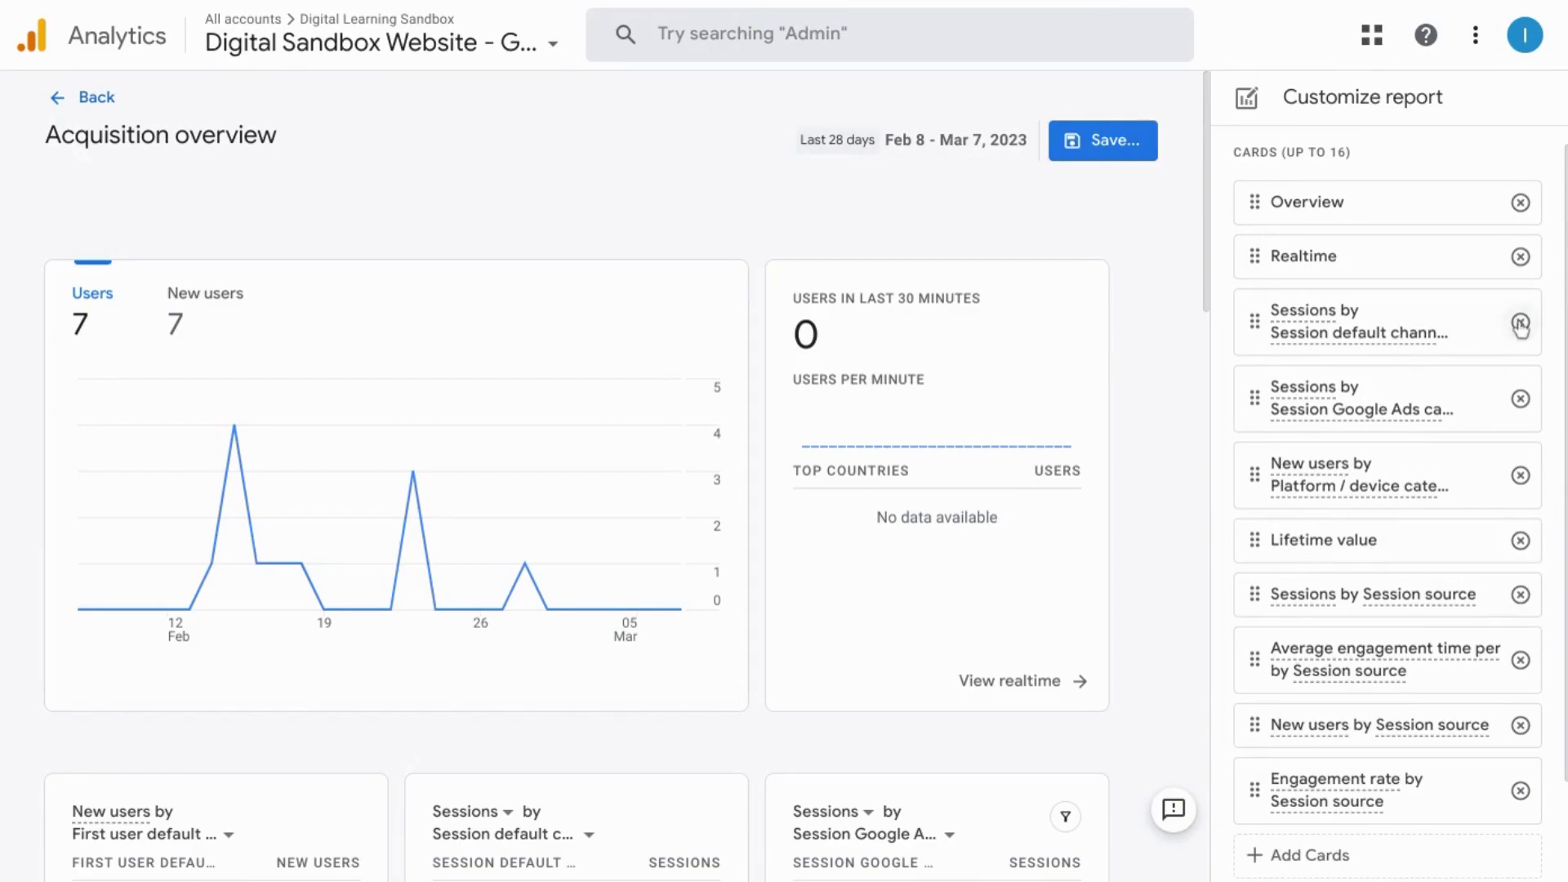
pyautogui.click(1520, 323)
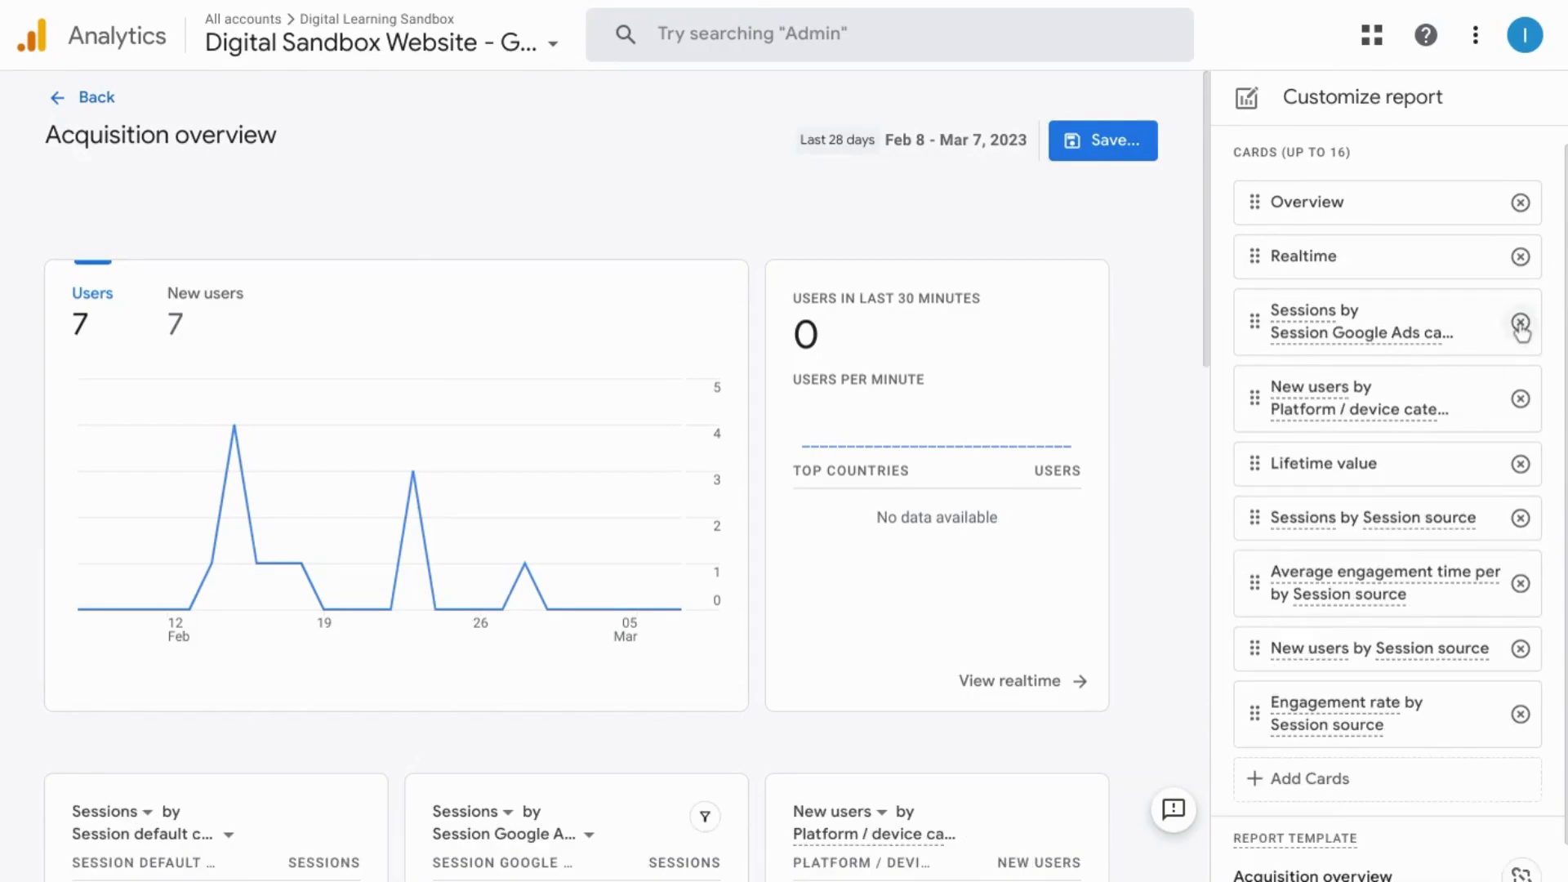
pyautogui.click(1520, 324)
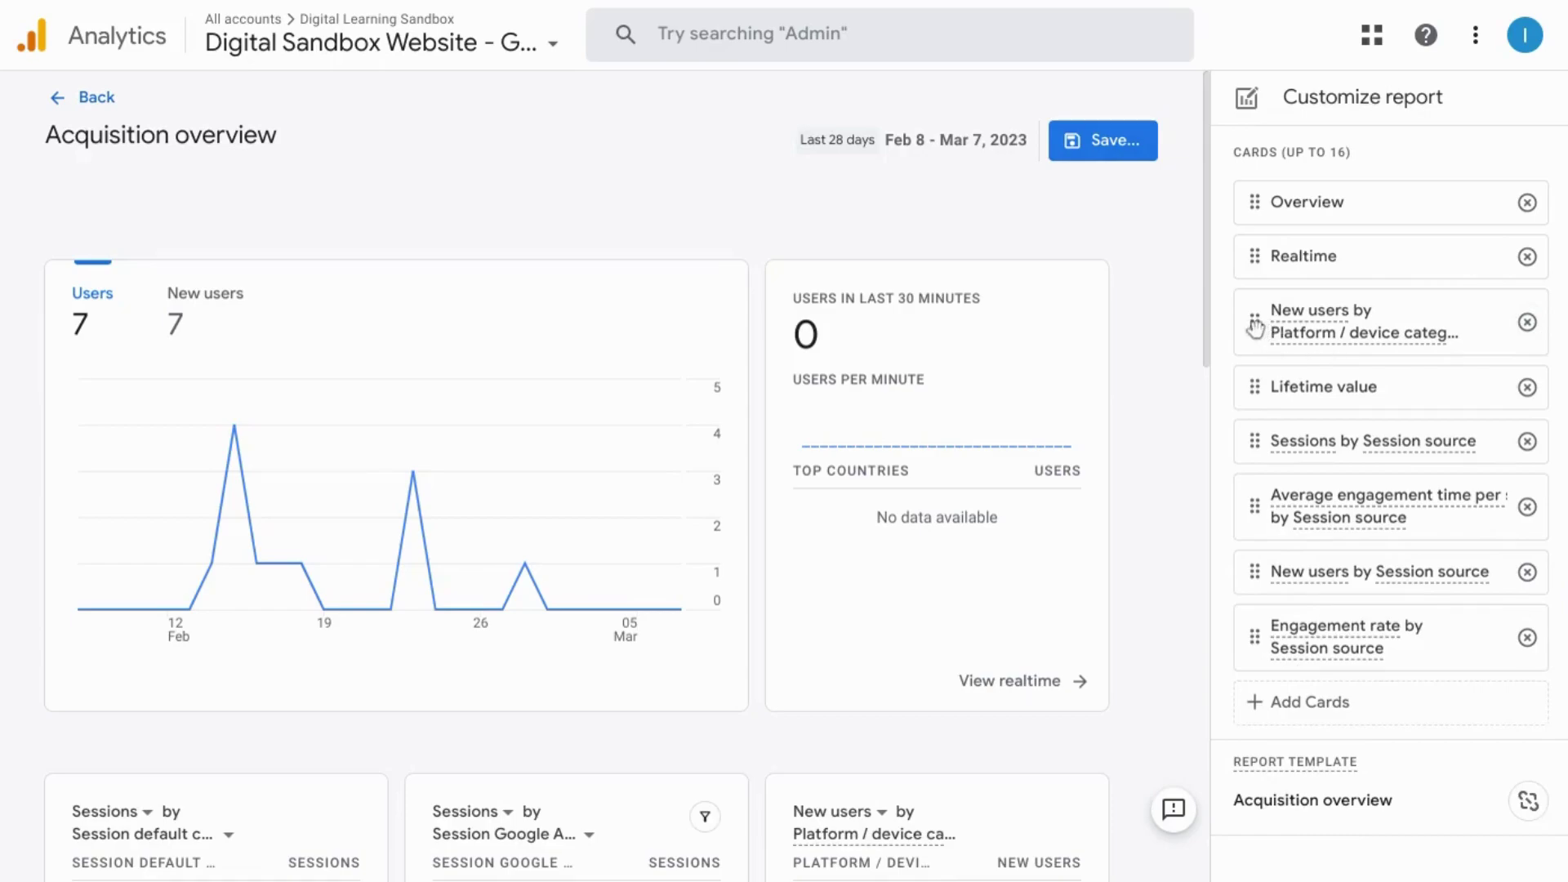
# Step: Move the Platform / device category and Lifetime value cards to the end, and place New users by Session source directly after Realtime
pyautogui.moveTo(1255, 328); pyautogui.dragTo(1257, 646)
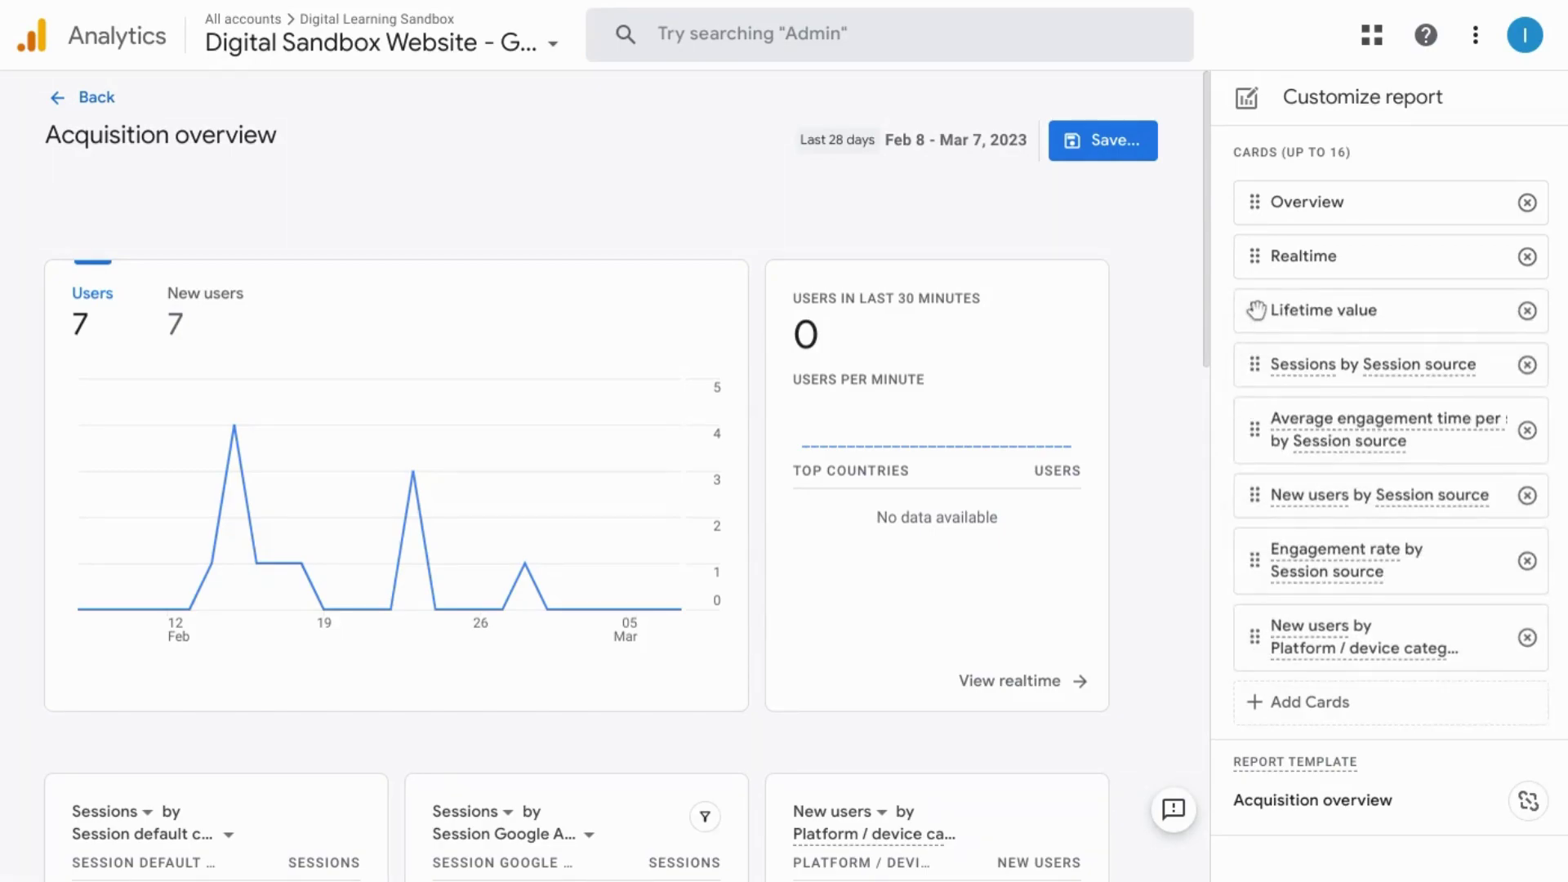
pyautogui.moveTo(1256, 309); pyautogui.dragTo(1258, 645)
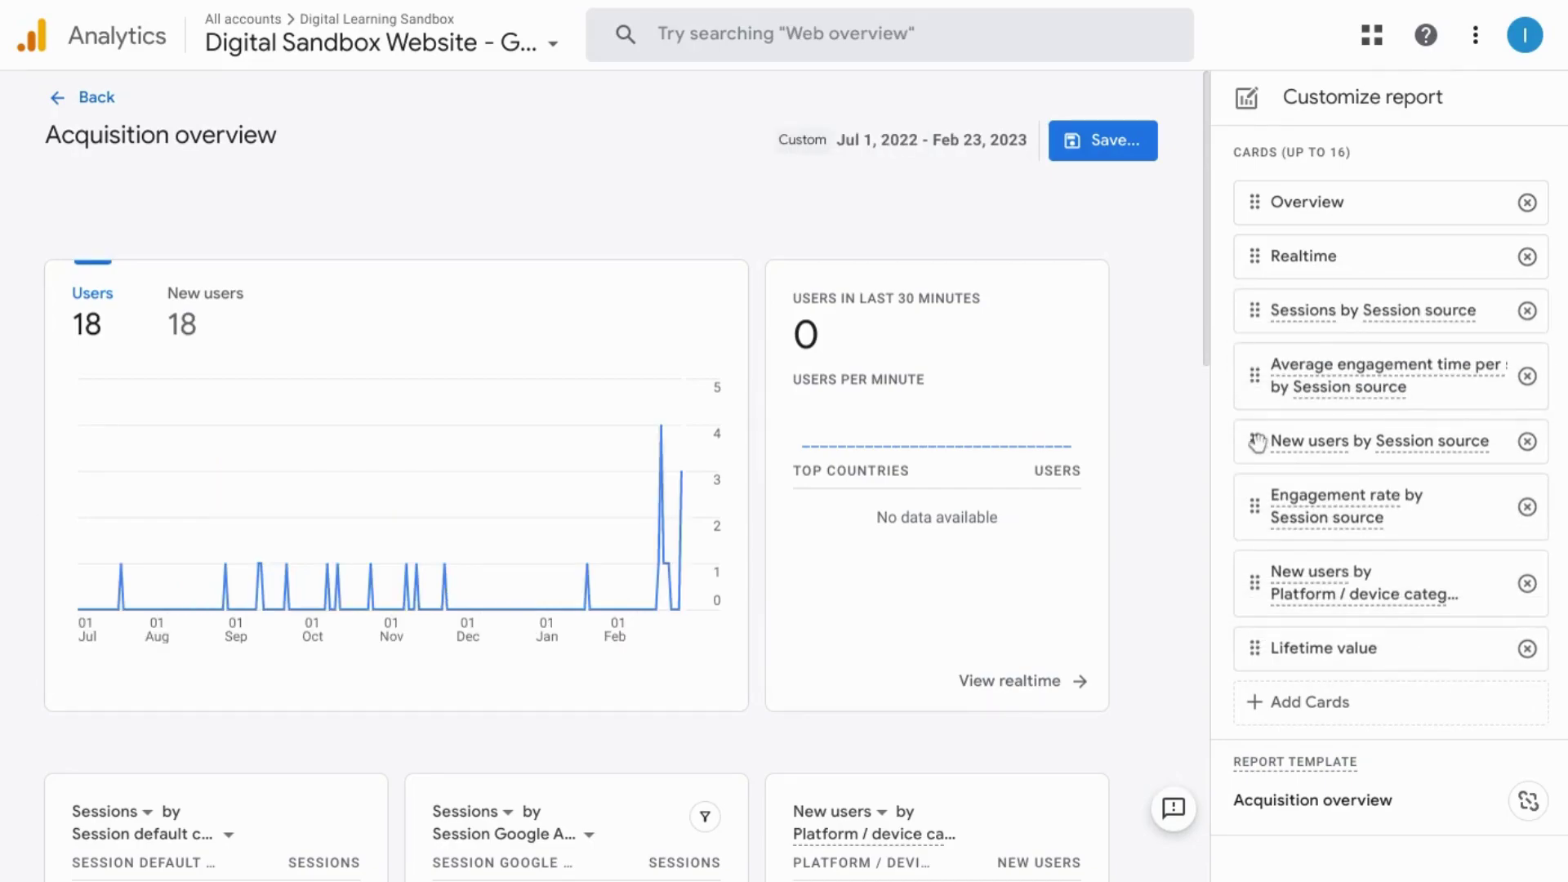
pyautogui.moveTo(1256, 442); pyautogui.dragTo(1263, 310)
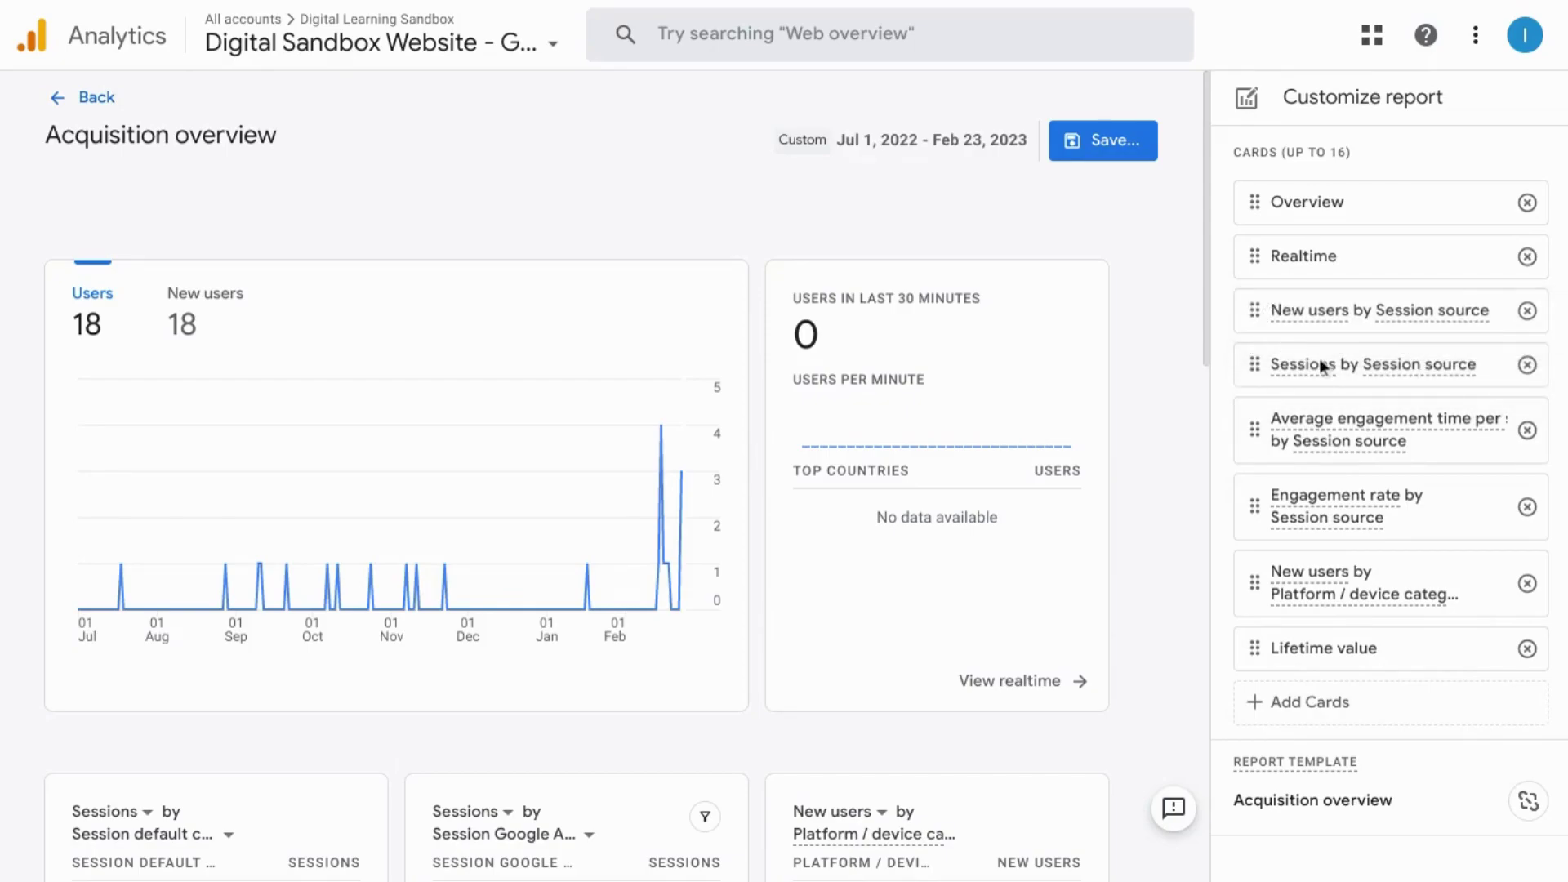
# Step: Save the customized overview as a new report named "Social Media Overview"
pyautogui.click(1086, 145)
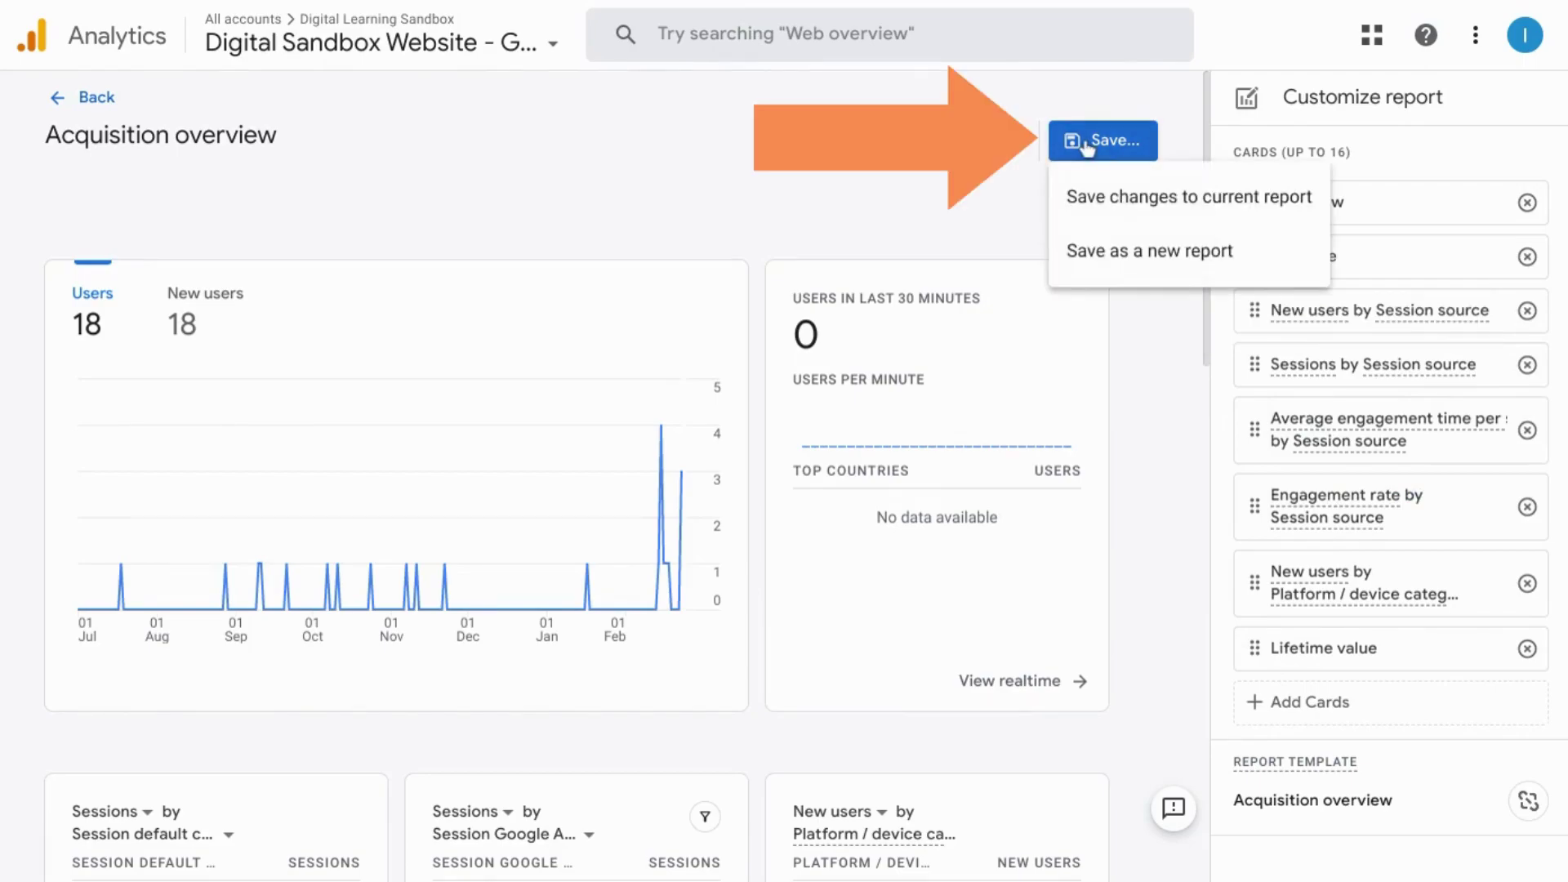
pyautogui.click(1100, 259)
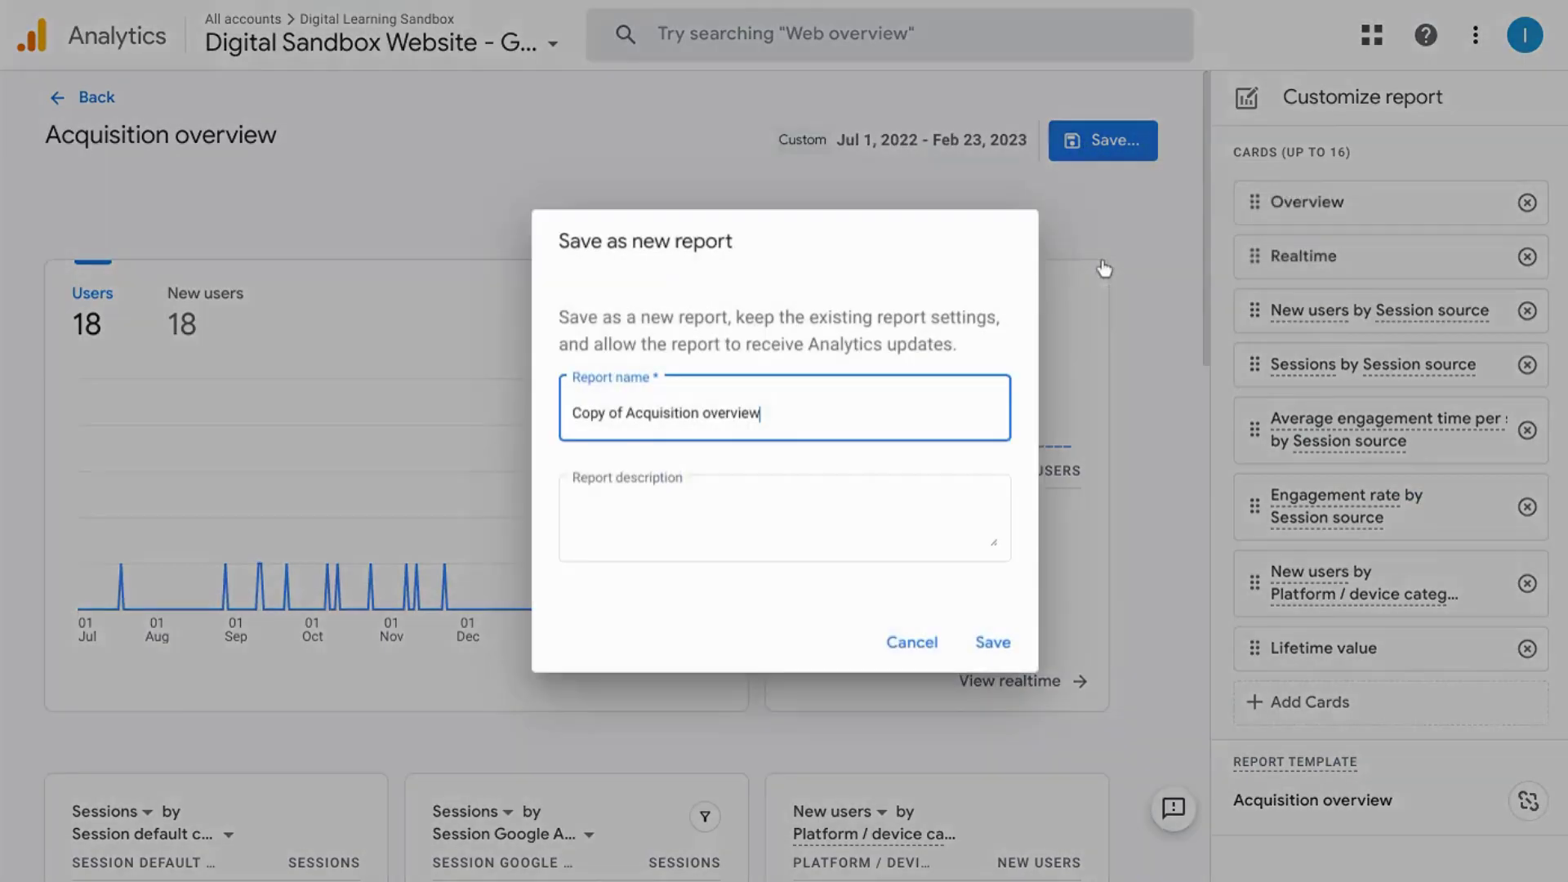
pyautogui.doubleClick(723, 411)
pyautogui.click(703, 413)
pyautogui.hotkey('shift', 'Home')
pyautogui.write('Social Media')
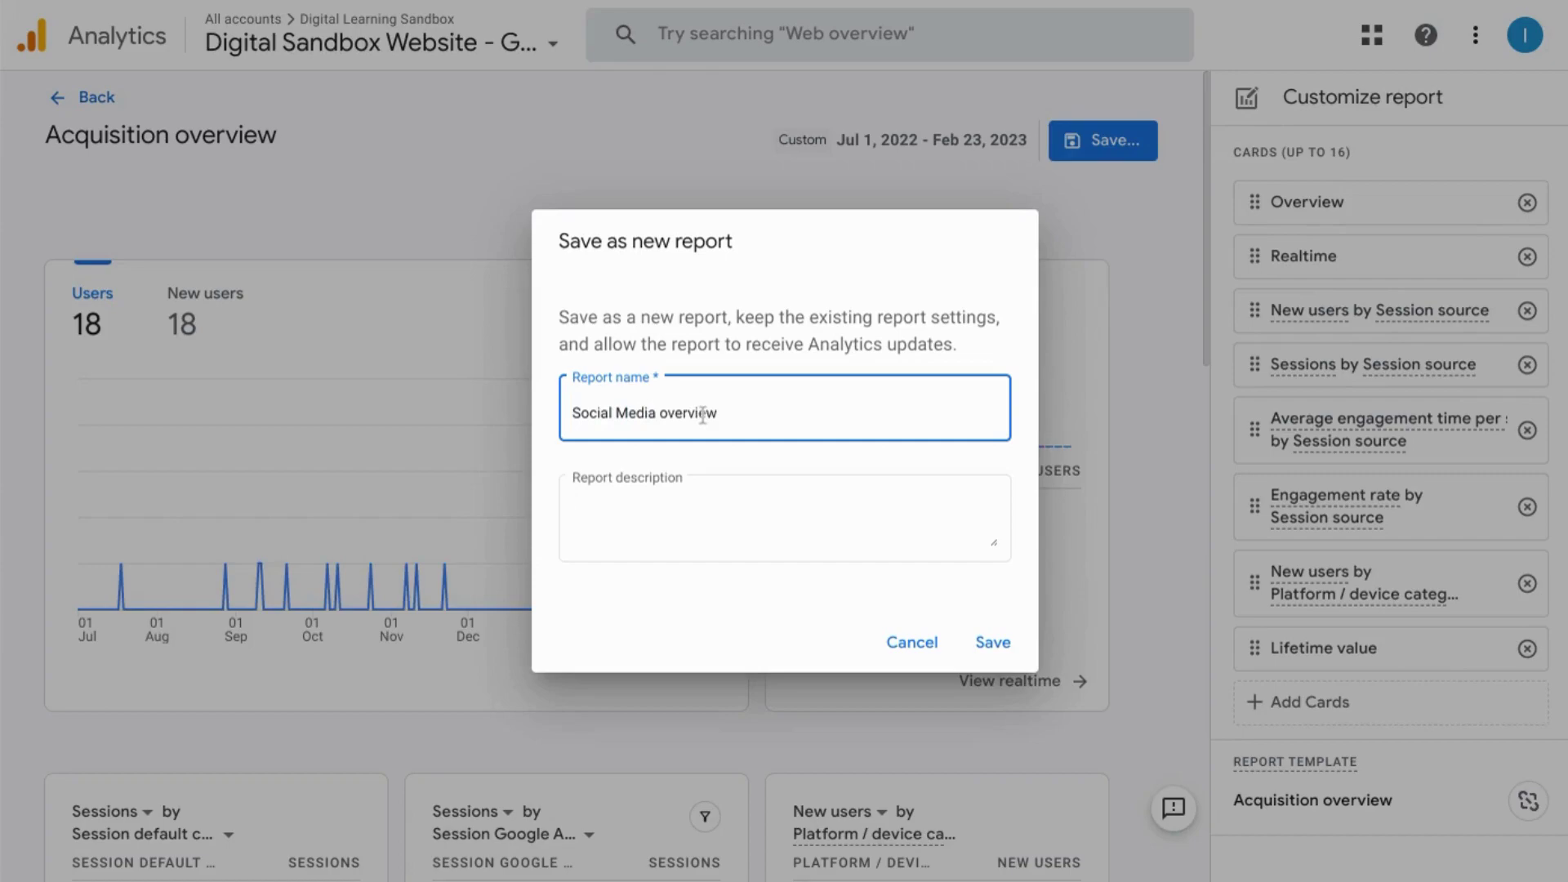
pyautogui.press('Delete')
pyautogui.write('O')
pyautogui.click(998, 643)
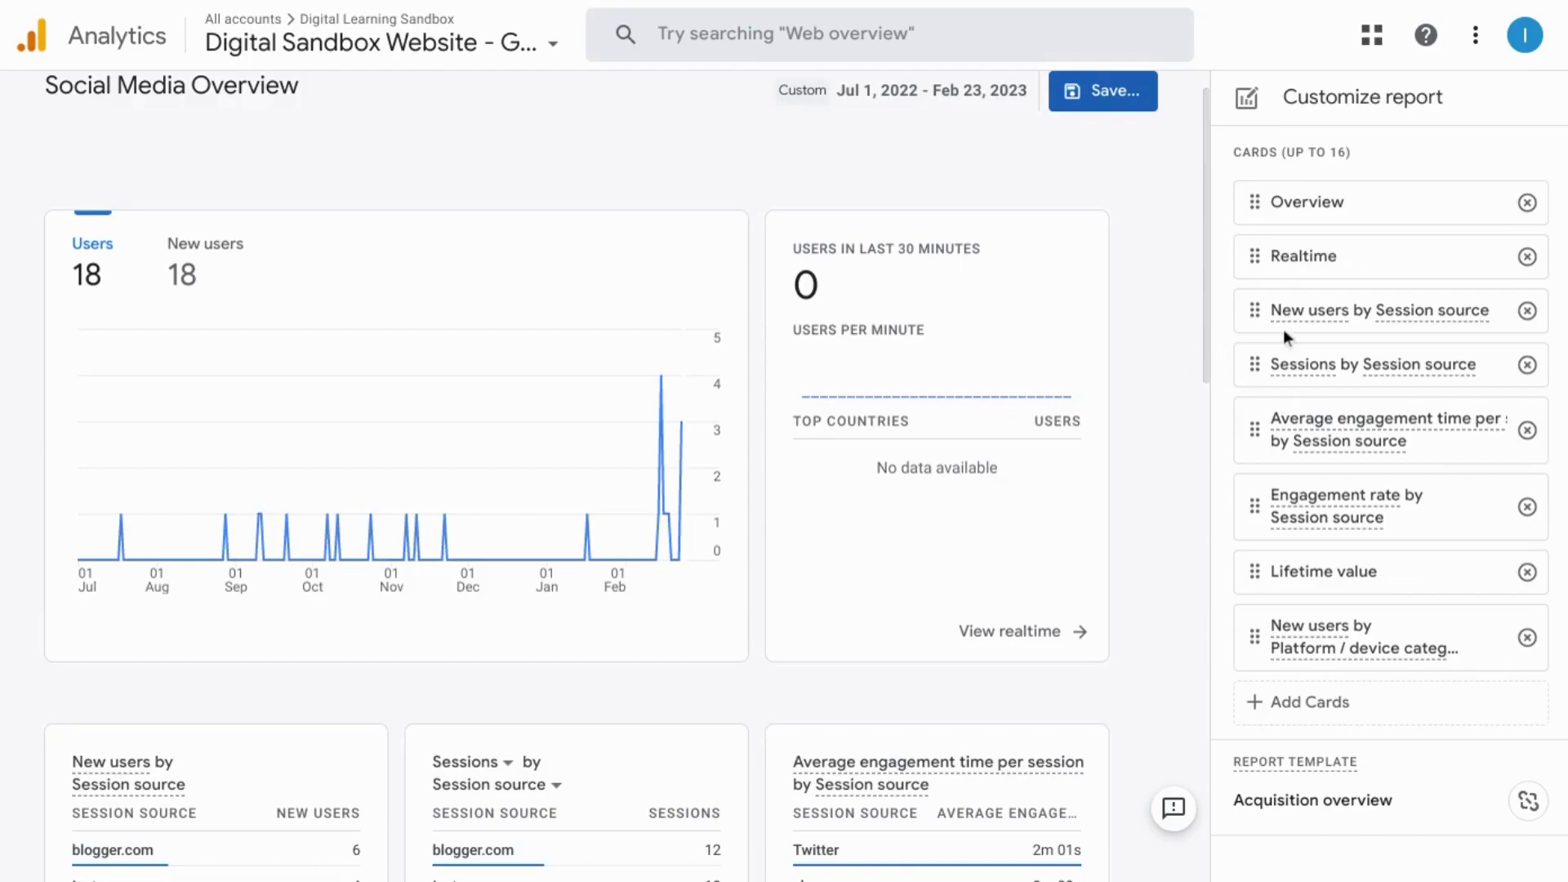
# Step: Examine the cards of the Social Media Overview report, both in the customization view and after leaving it
pyautogui.scroll(-4, 1149, 445)
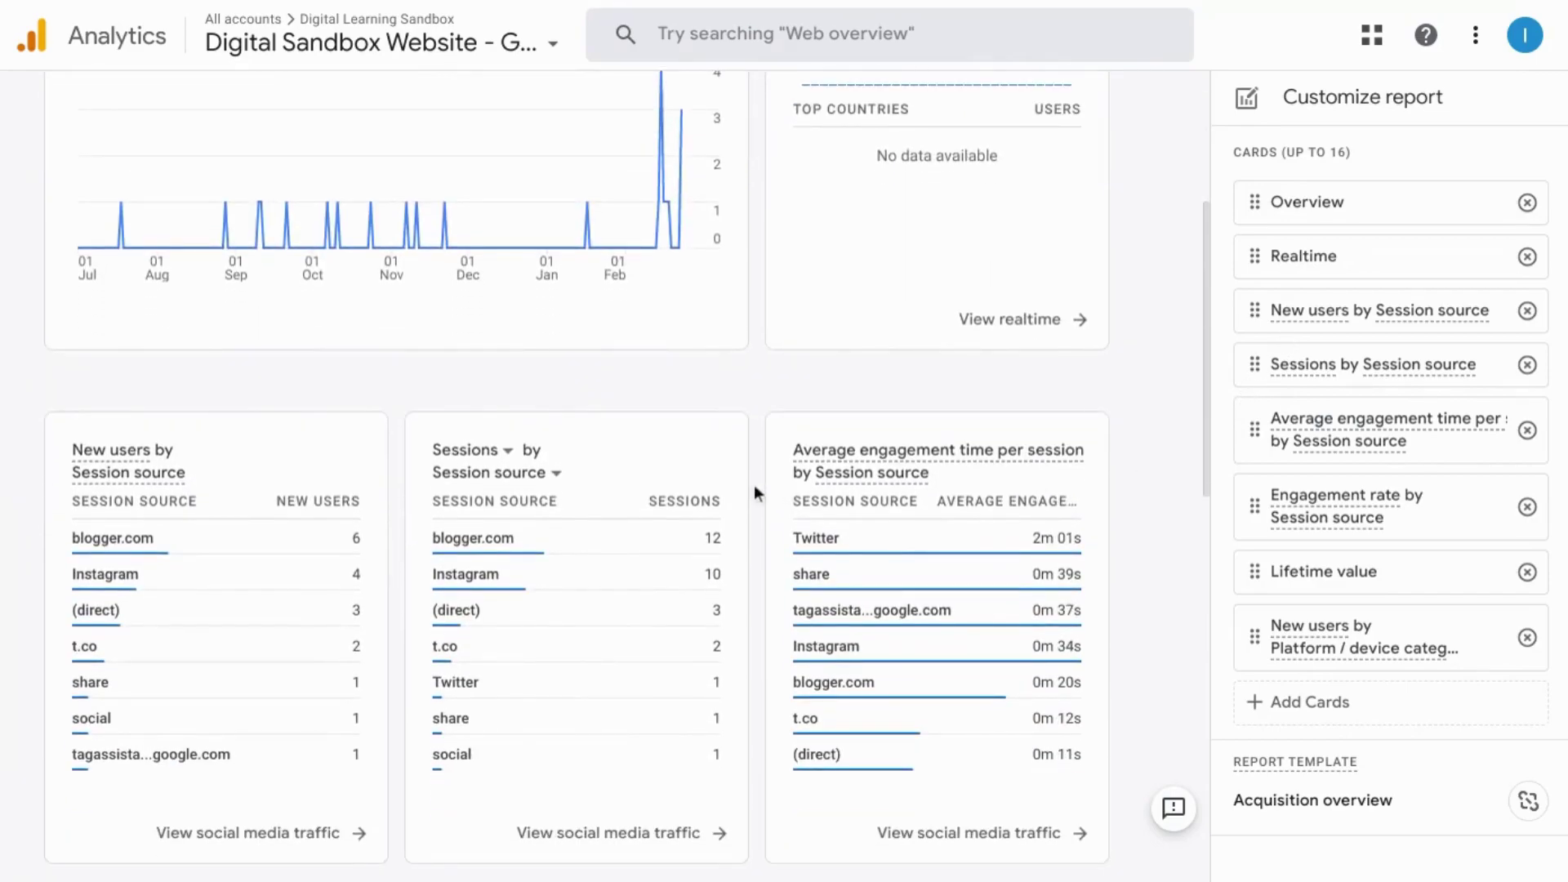
pyautogui.scroll(-2, 755, 488)
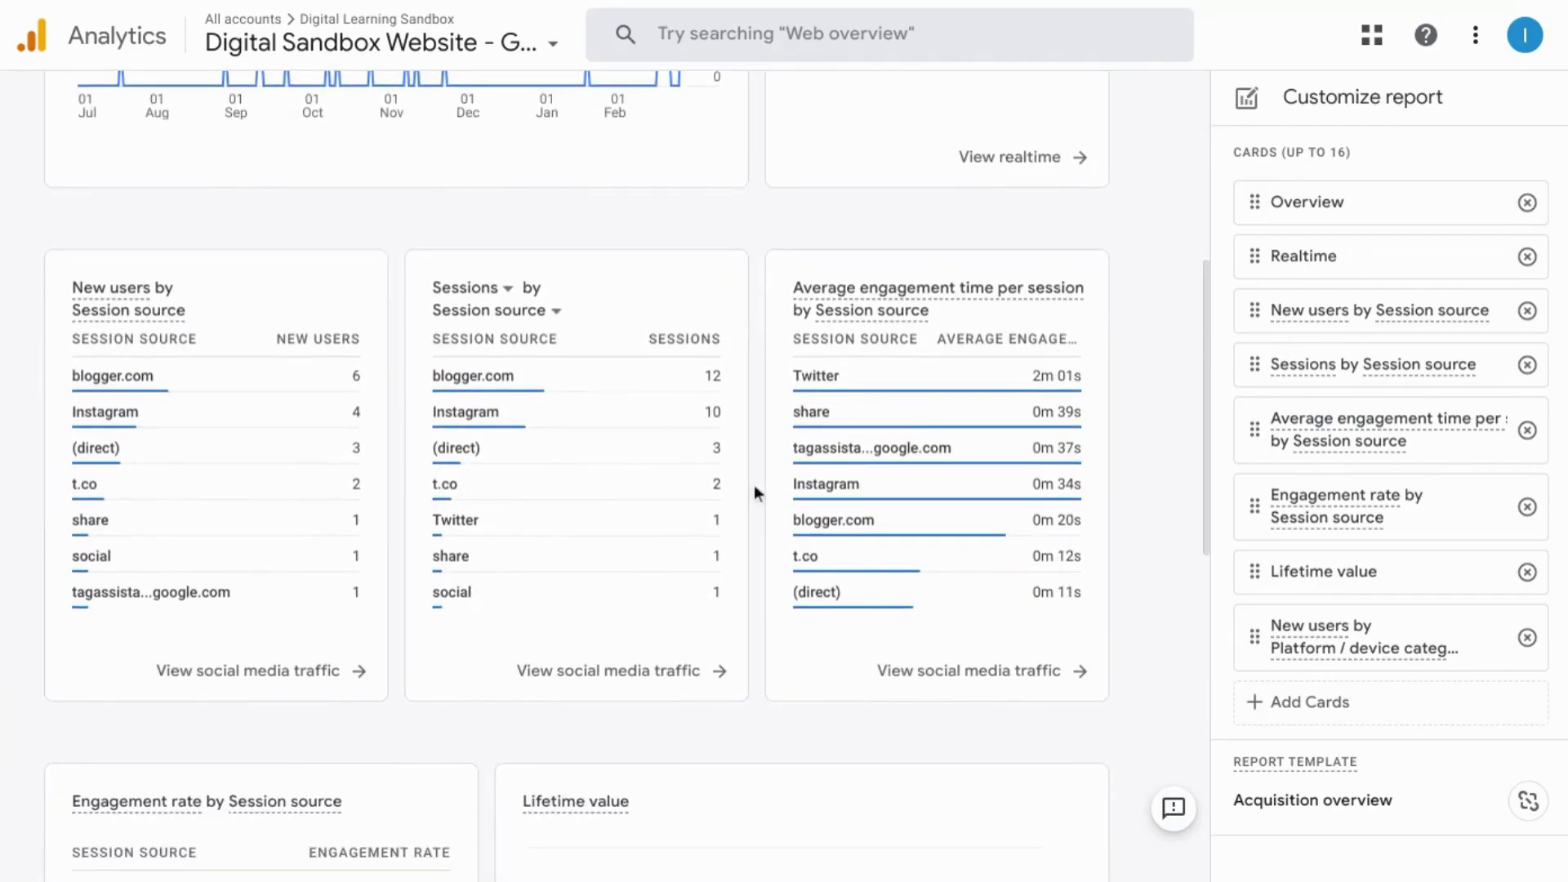
pyautogui.scroll(3, 754, 488)
pyautogui.scroll(3, 753, 483)
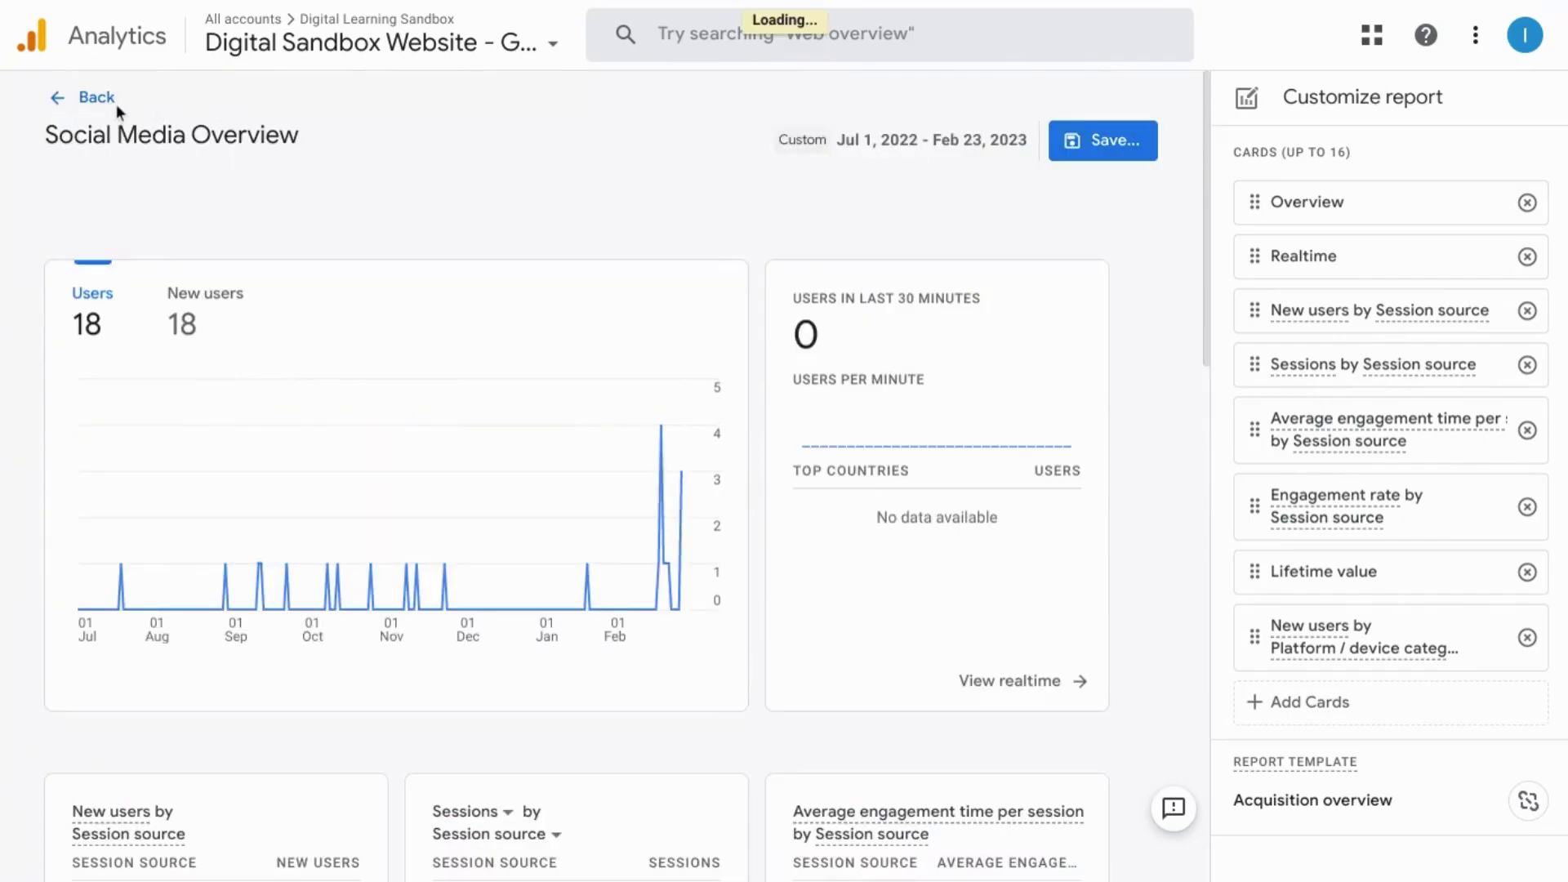
pyautogui.click(110, 101)
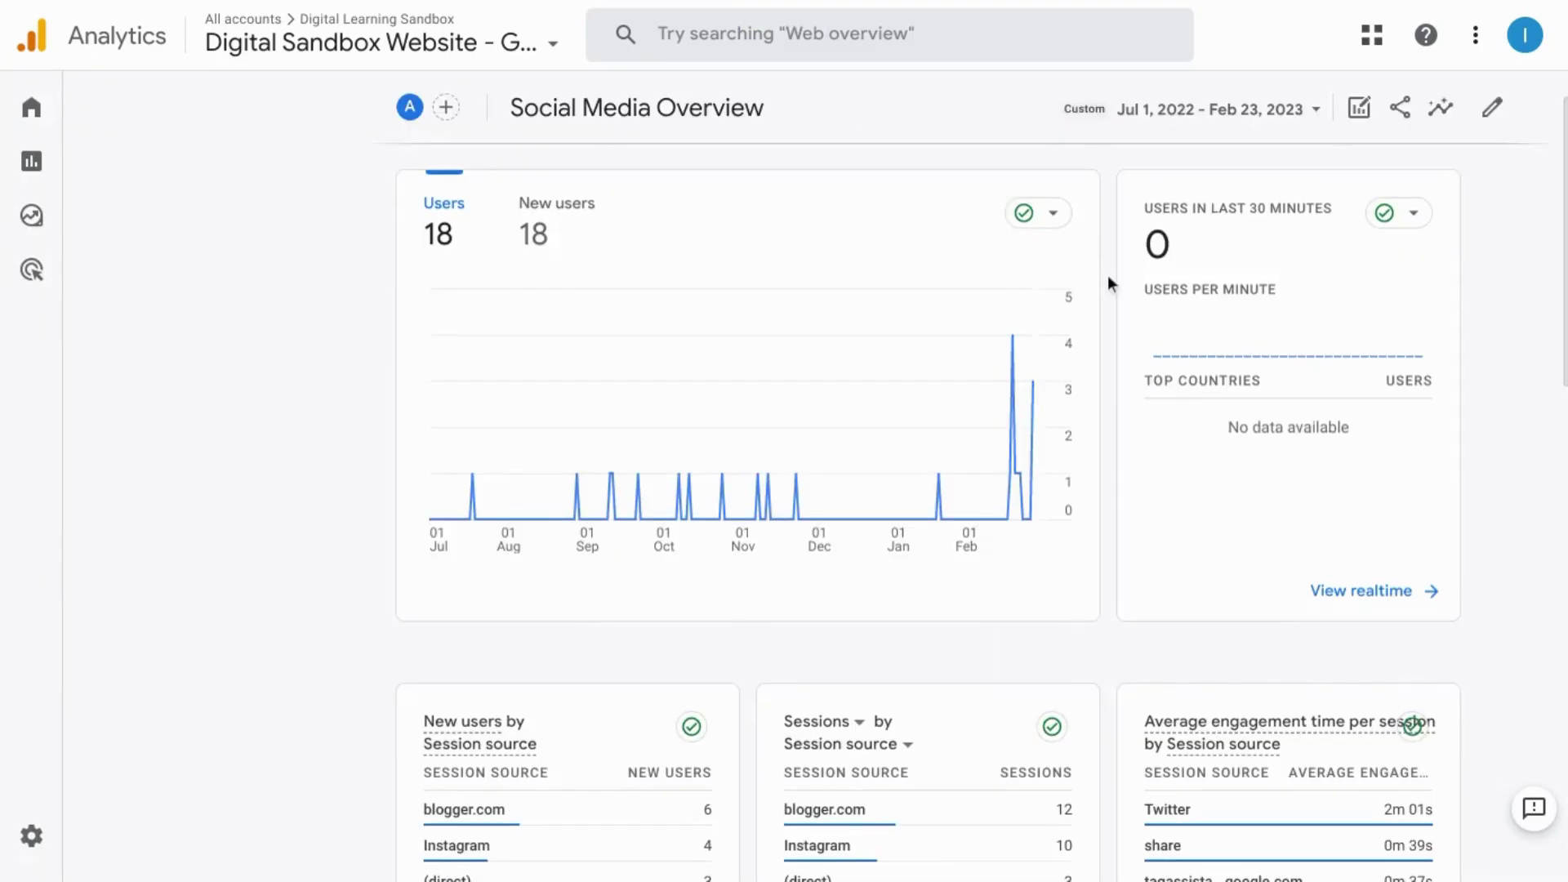
pyautogui.scroll(-2, 1108, 278)
pyautogui.scroll(-1, 1109, 277)
pyautogui.scroll(-2, 1108, 278)
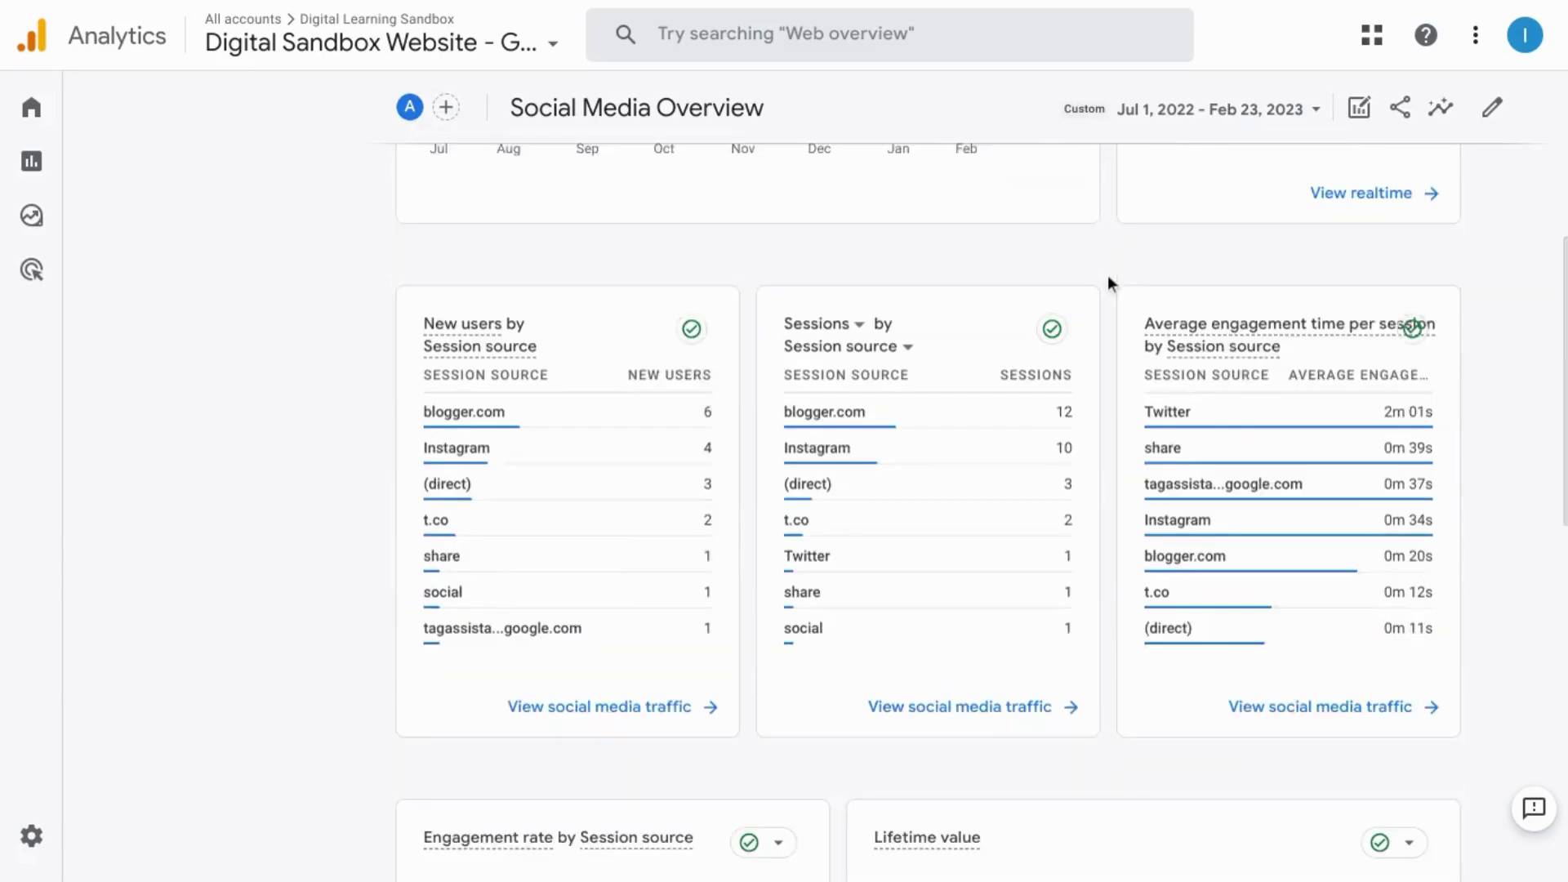
pyautogui.scroll(-4, 1108, 277)
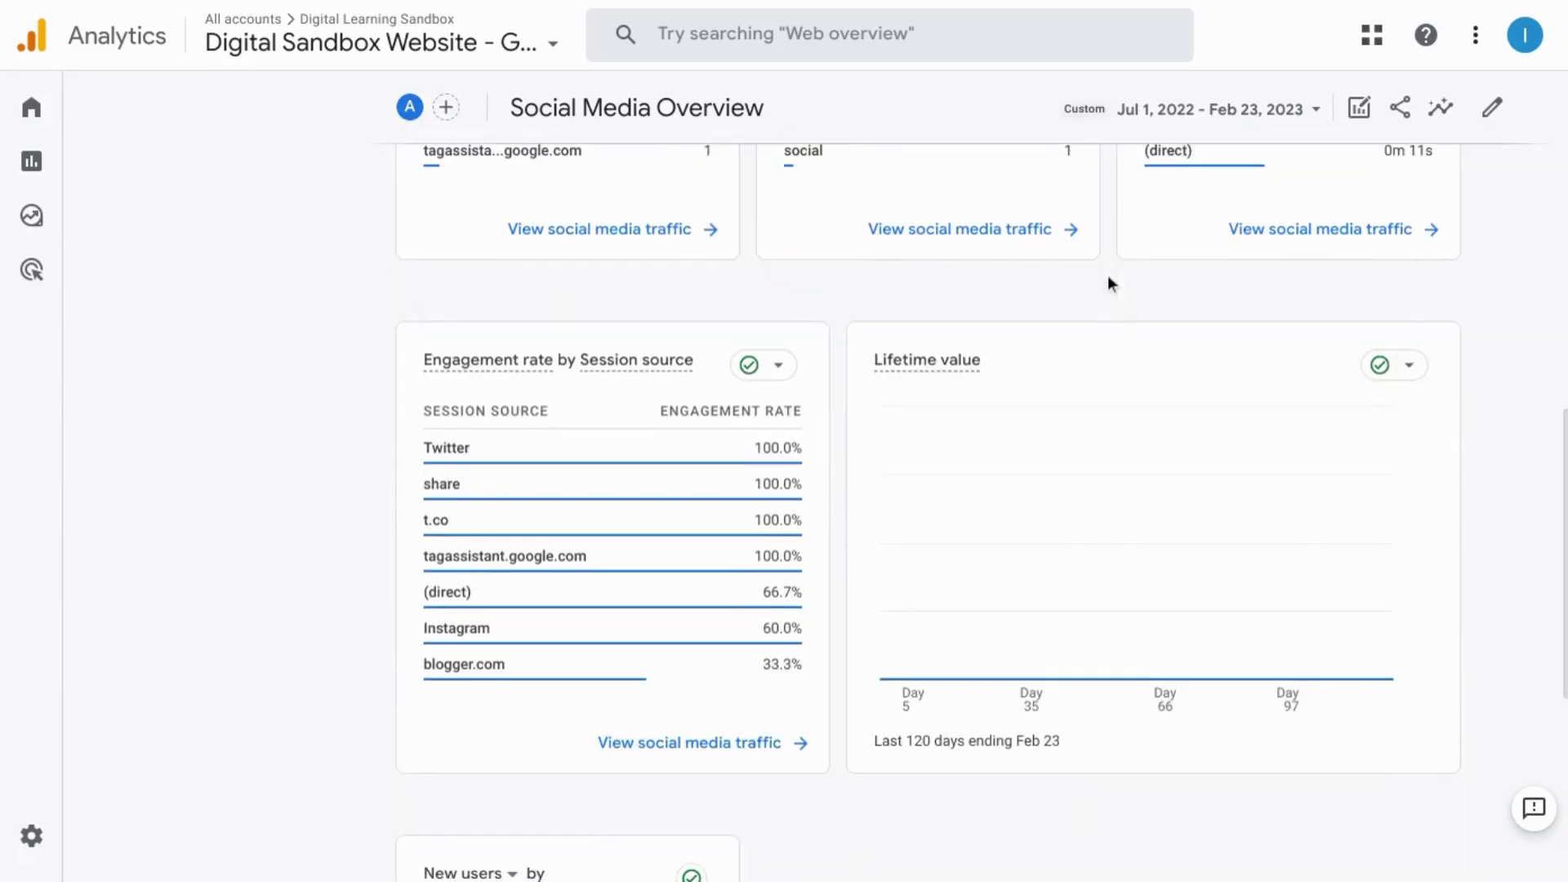
pyautogui.scroll(4, 833, 533)
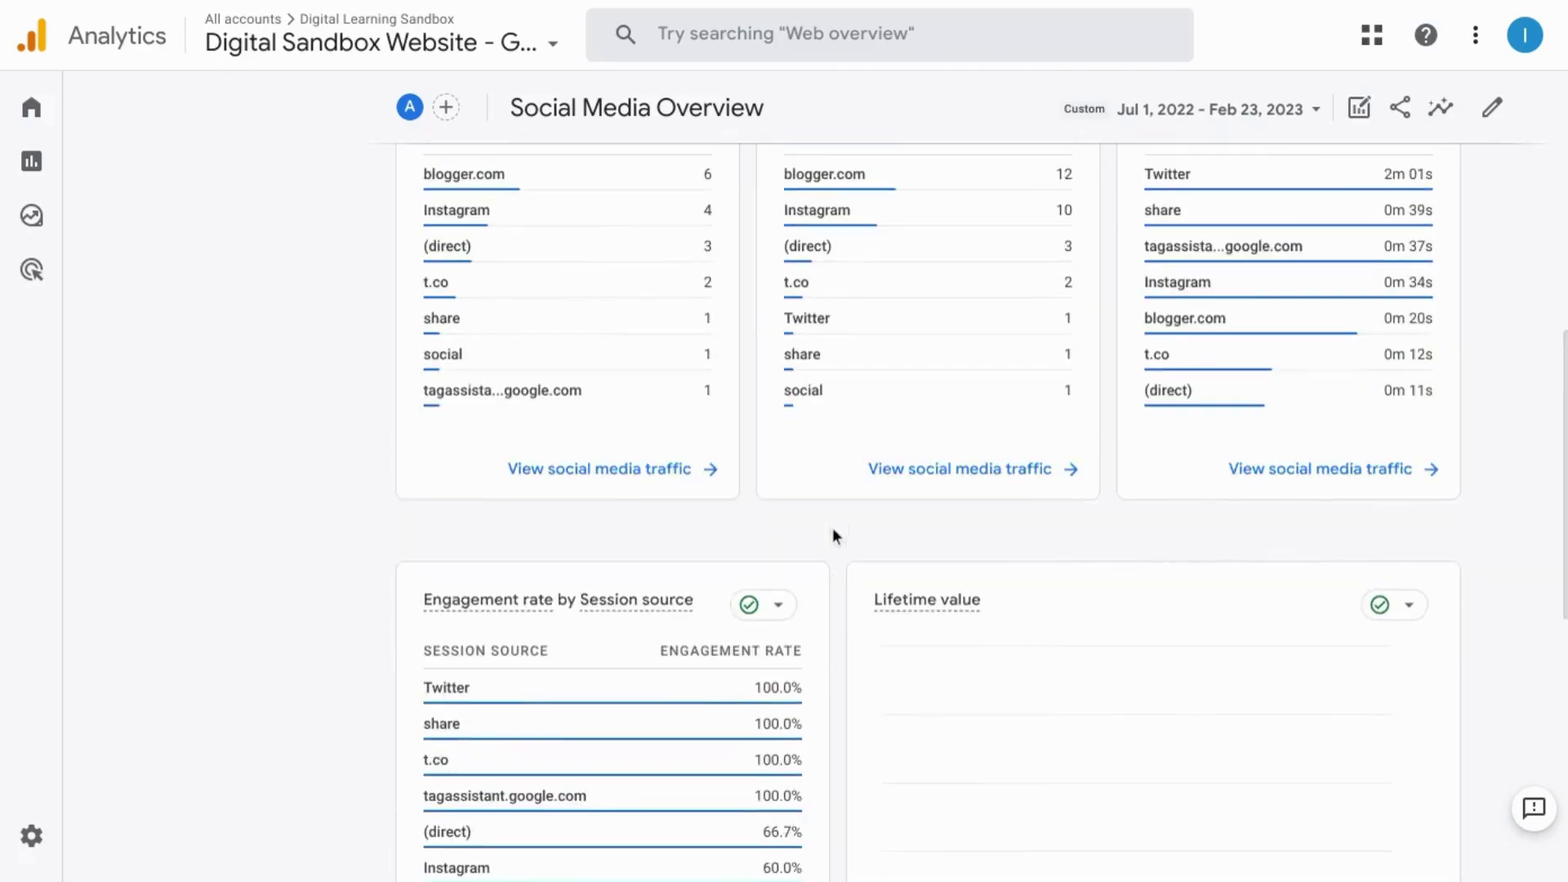
pyautogui.scroll(6, 831, 528)
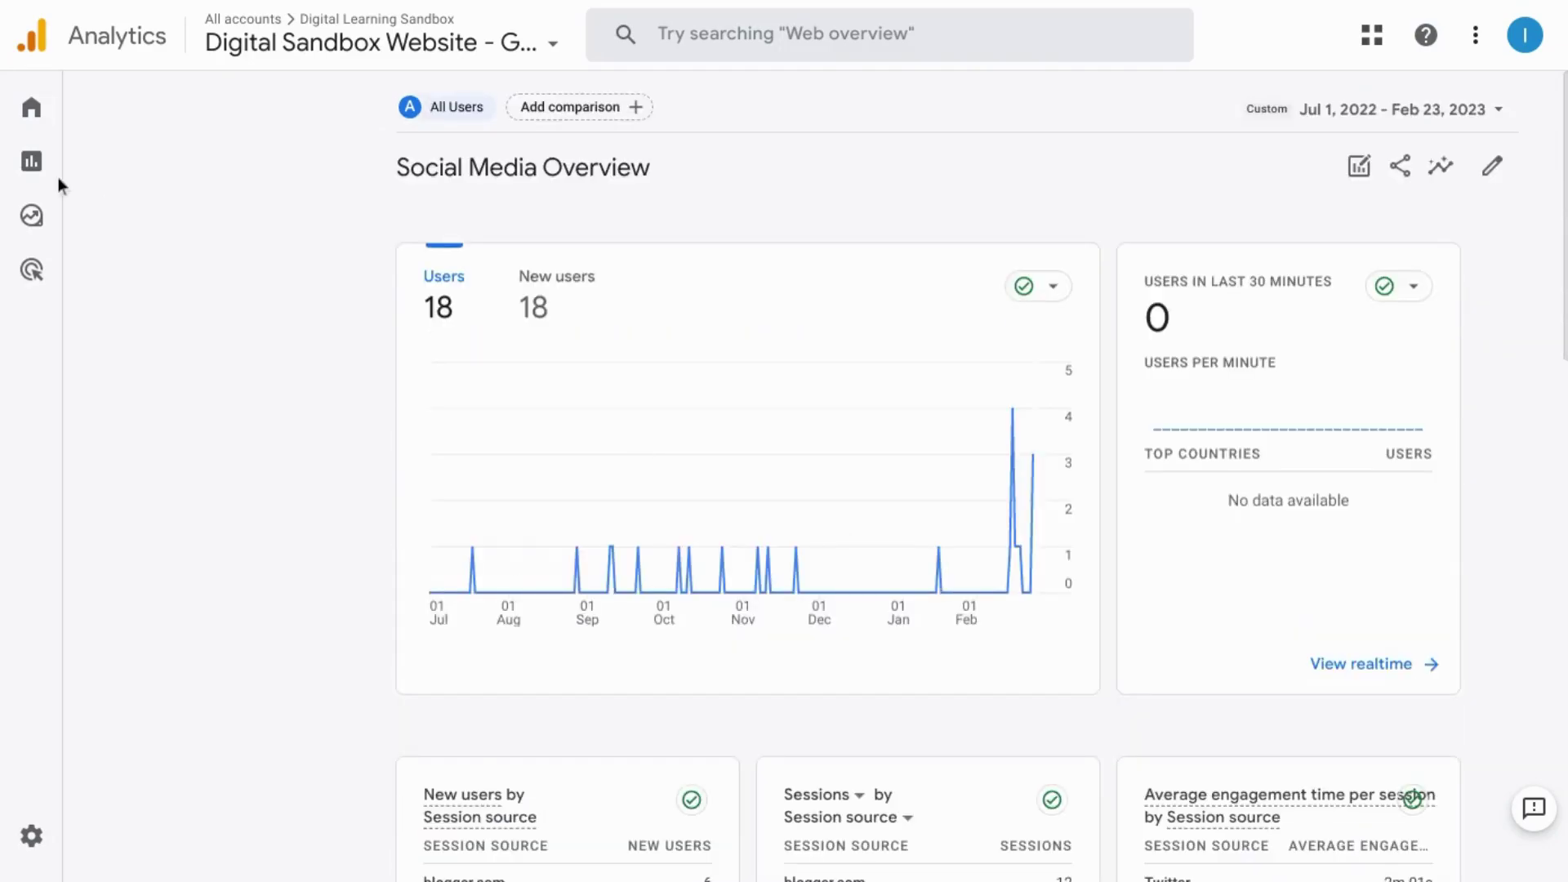
# Step: Return to the reports section and open the Library
pyautogui.moveTo(19, 241)
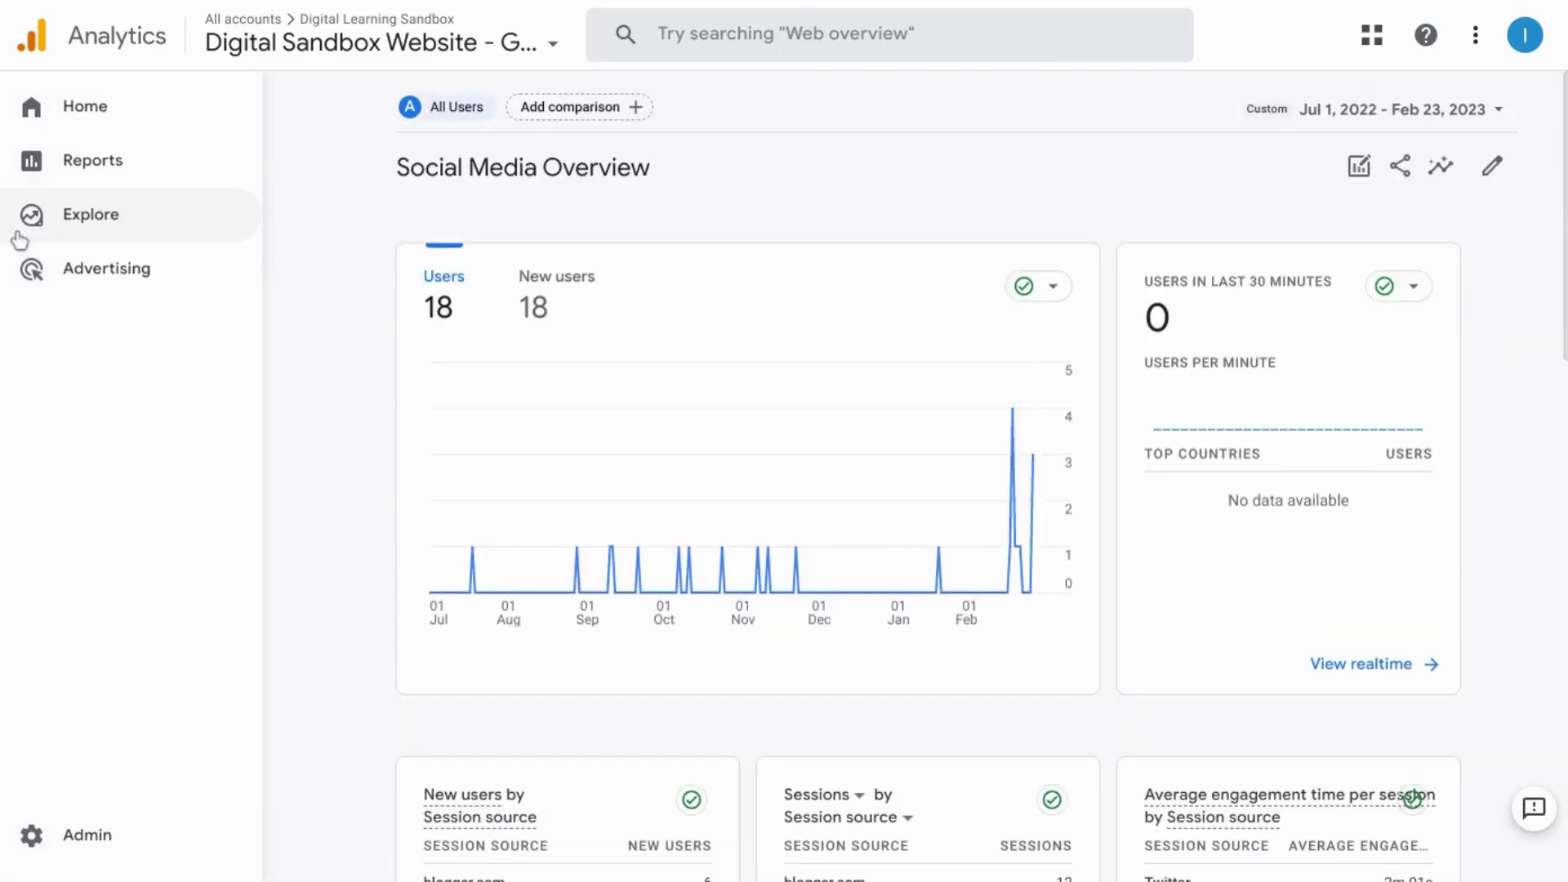
pyautogui.click(88, 164)
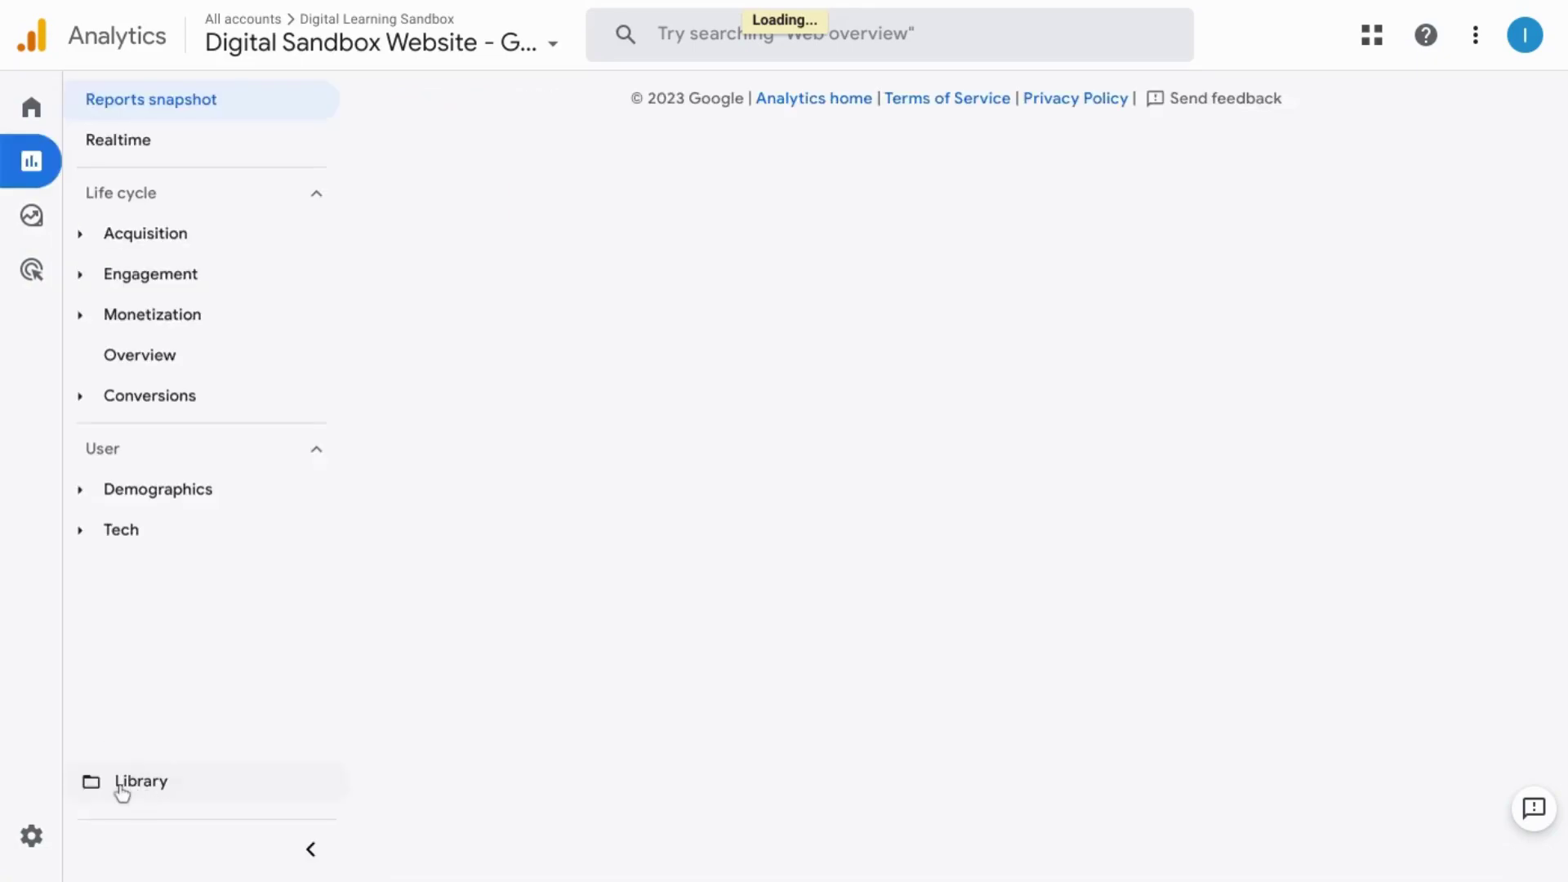
pyautogui.click(121, 788)
pyautogui.scroll(-1, 1110, 468)
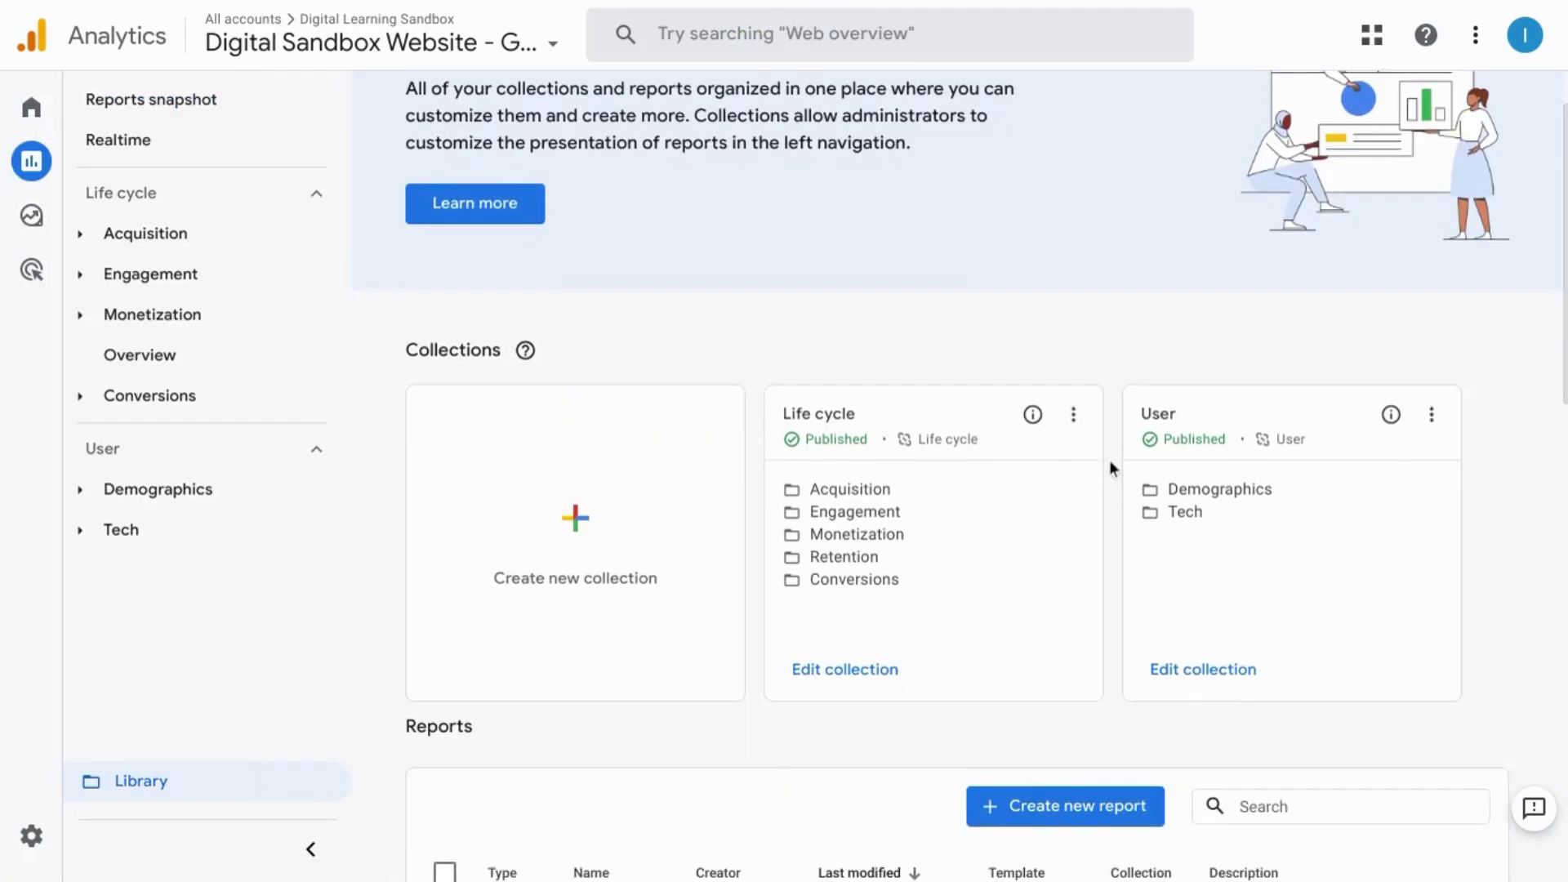
pyautogui.click(1035, 807)
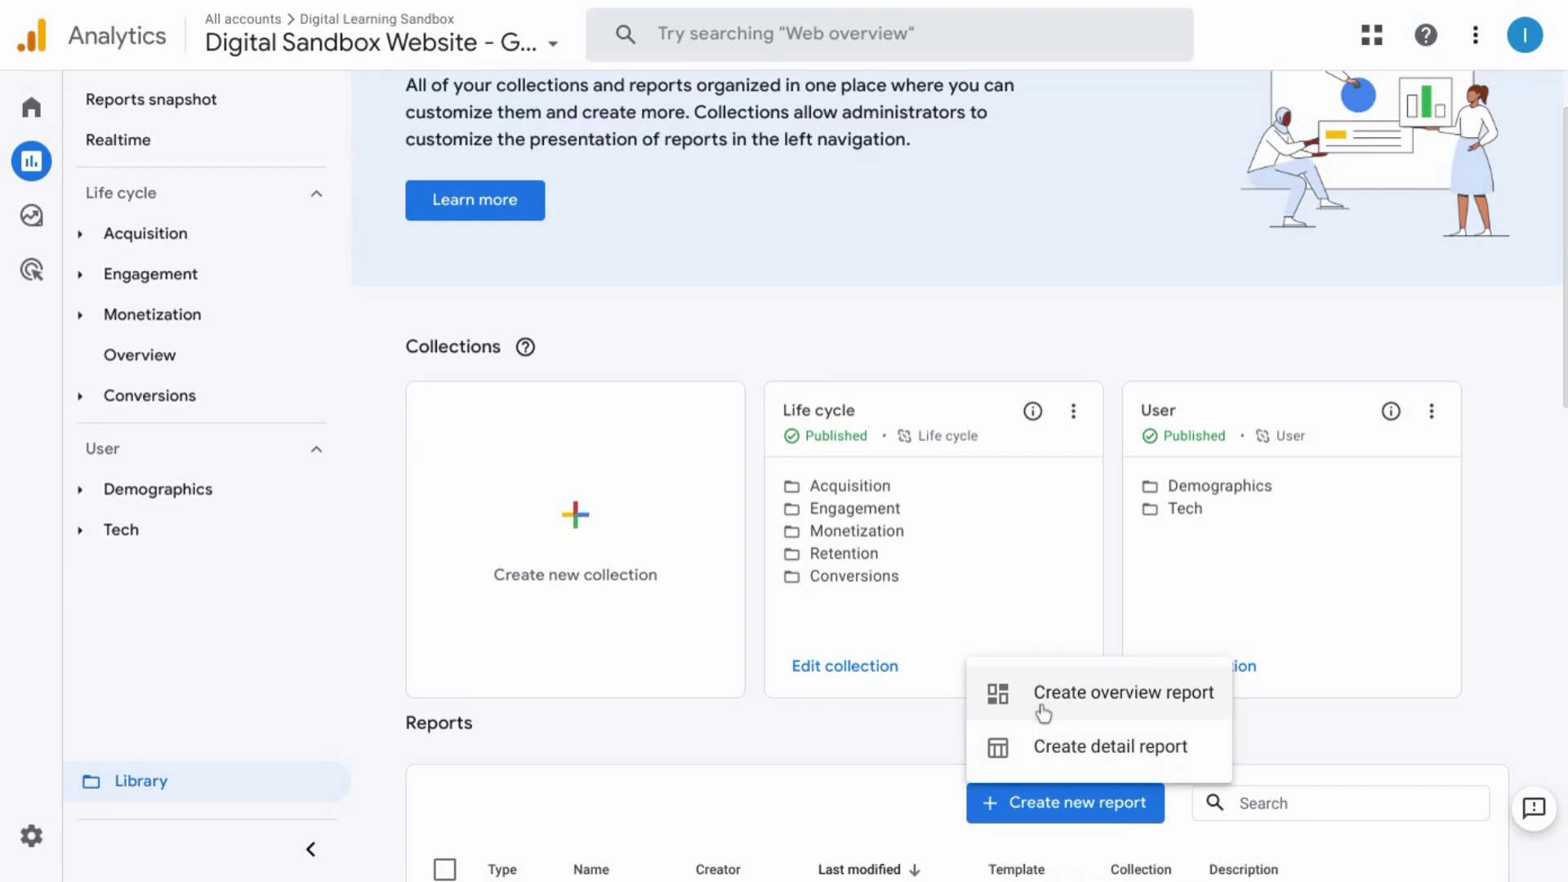
pyautogui.click(1021, 695)
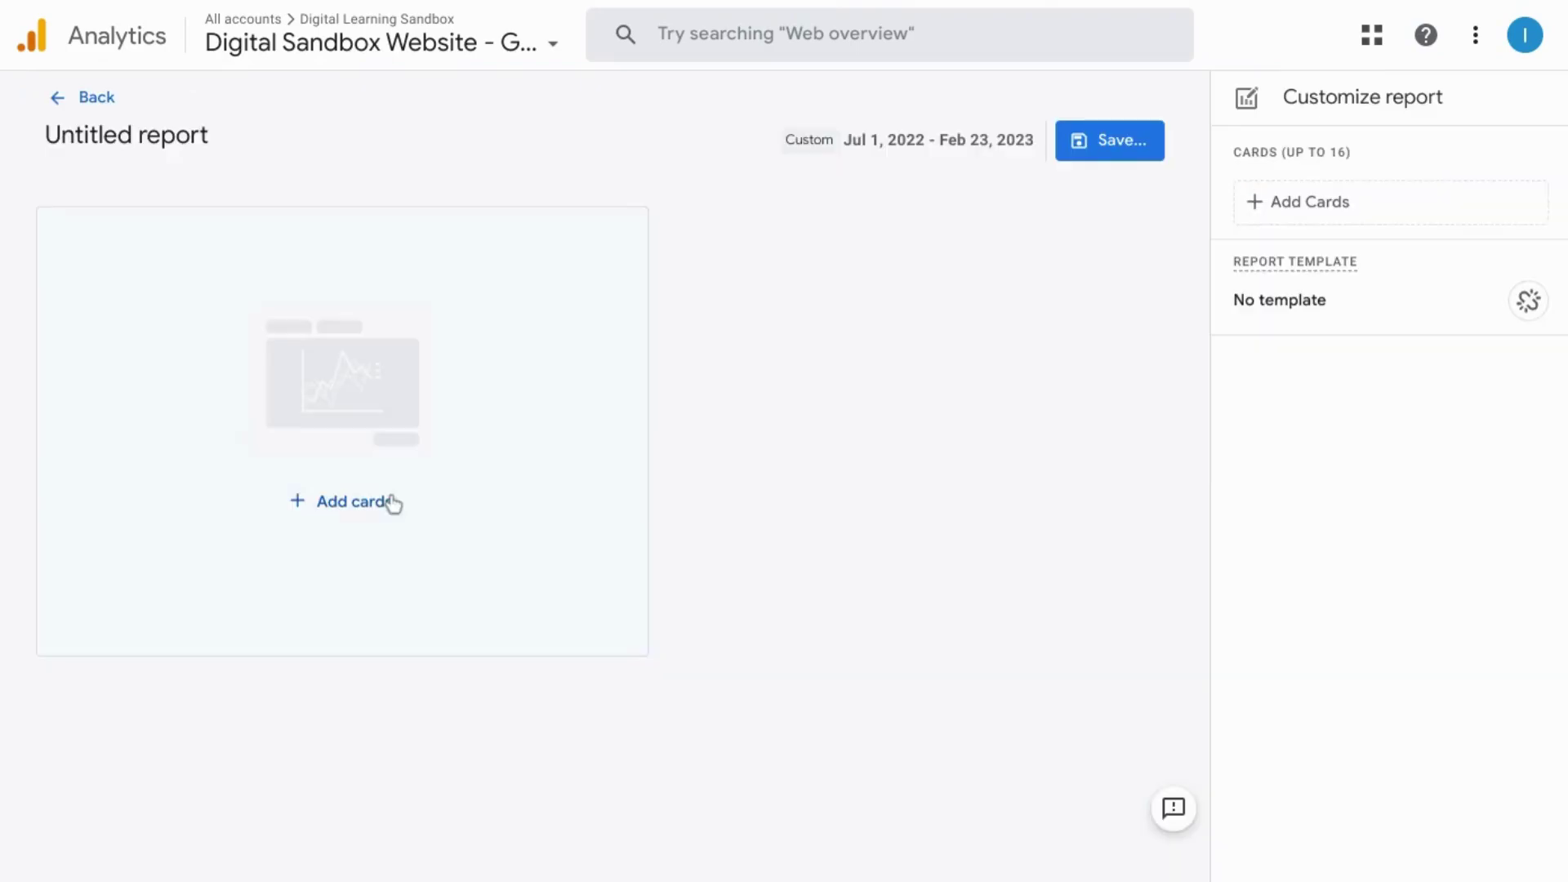
pyautogui.click(364, 505)
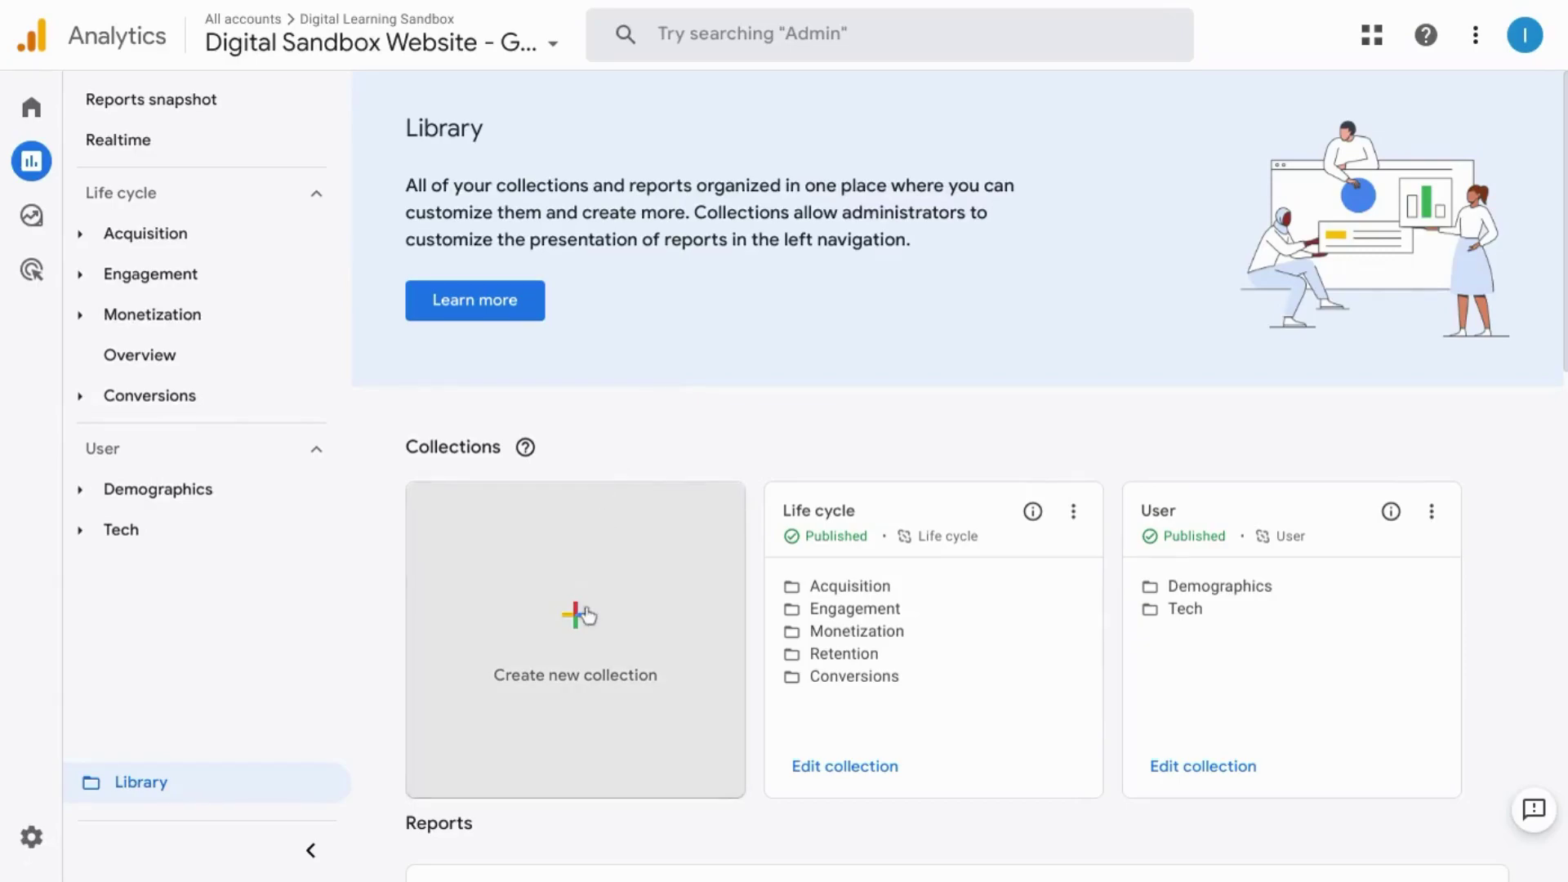
# Step: Create a new blank collection and name it "Social Media"
pyautogui.click(586, 621)
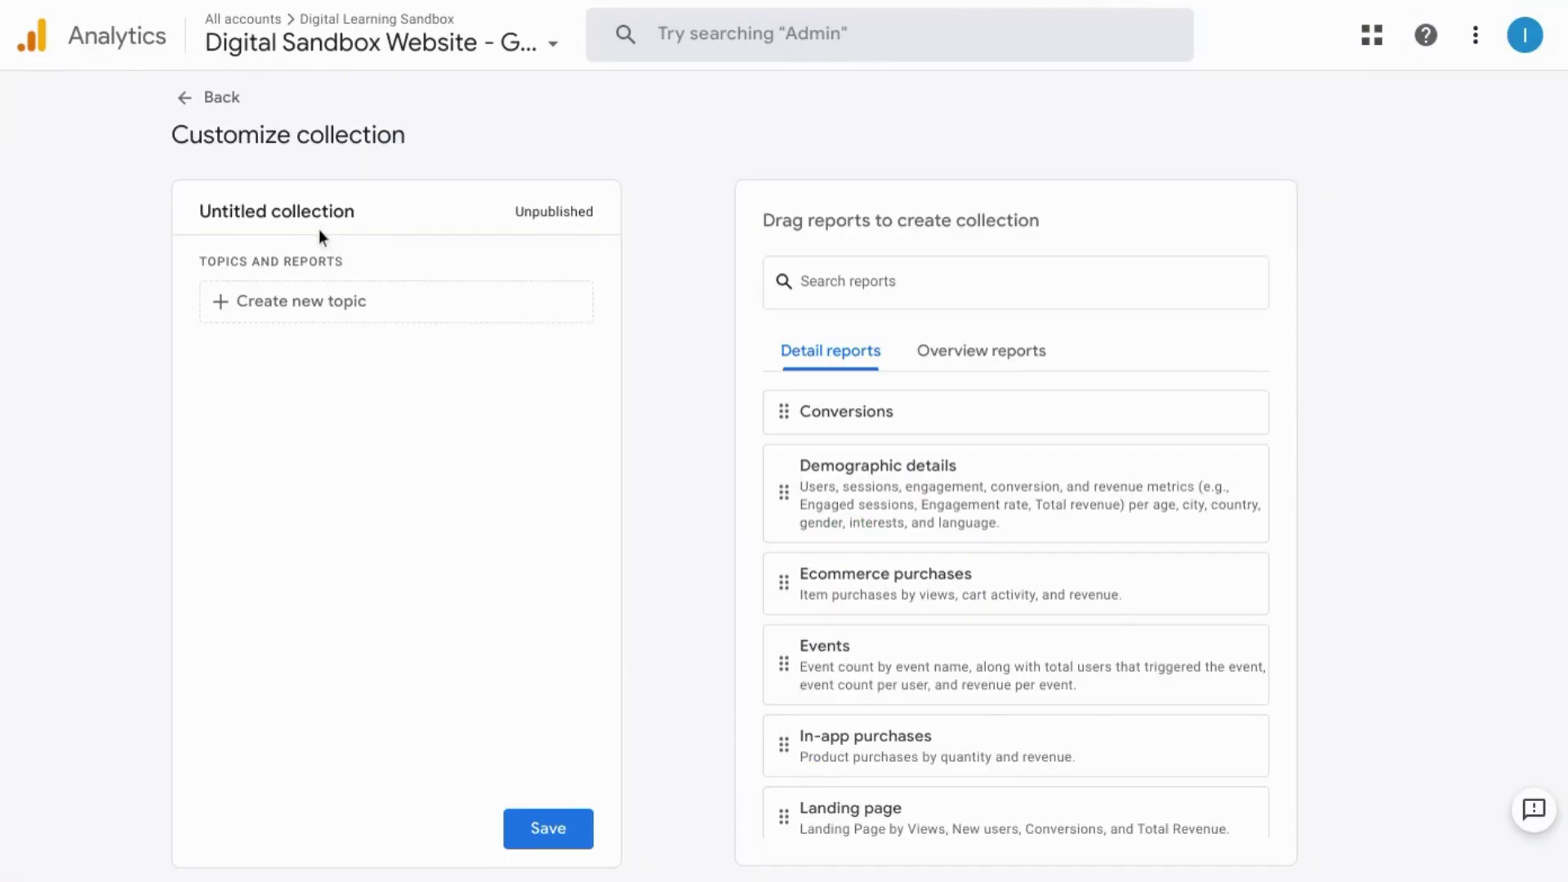
pyautogui.click(293, 215)
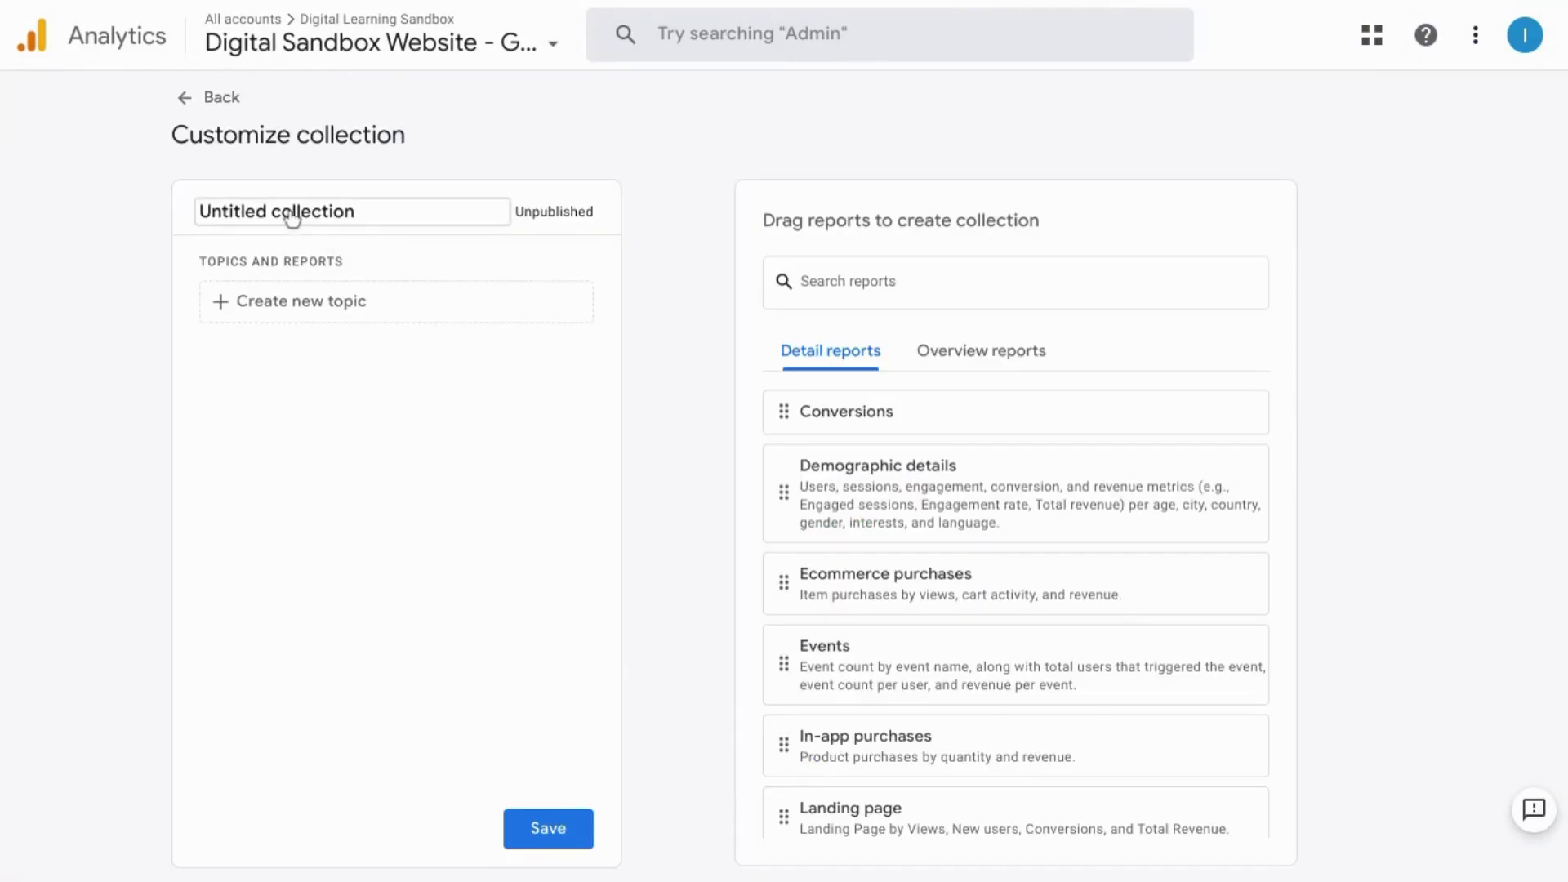
pyautogui.tripleClick(255, 212)
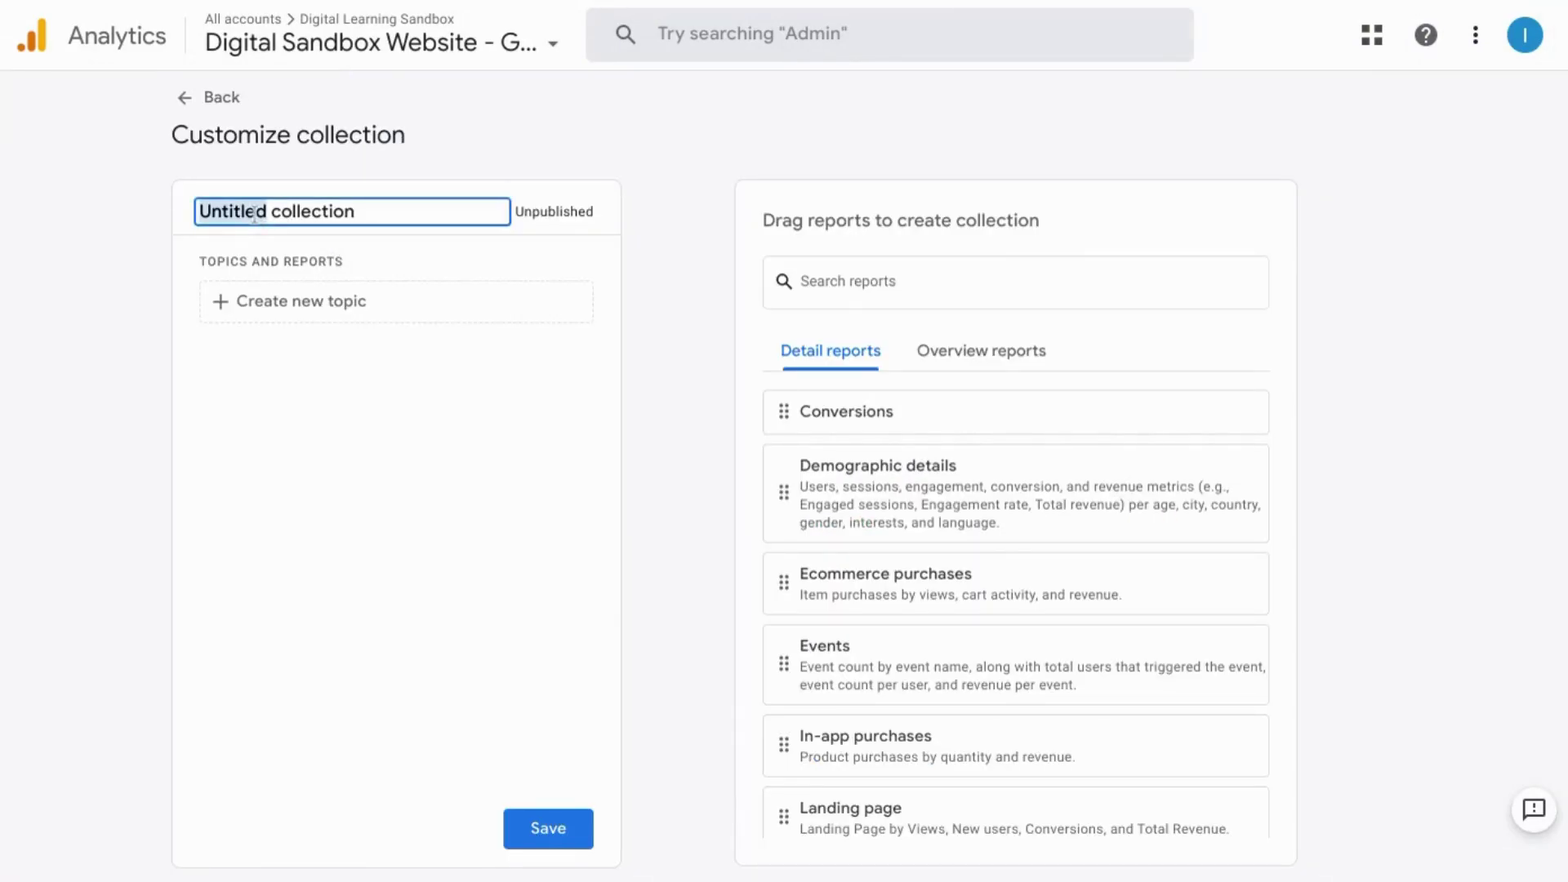
pyautogui.click(255, 213)
pyautogui.tripleClick(255, 213)
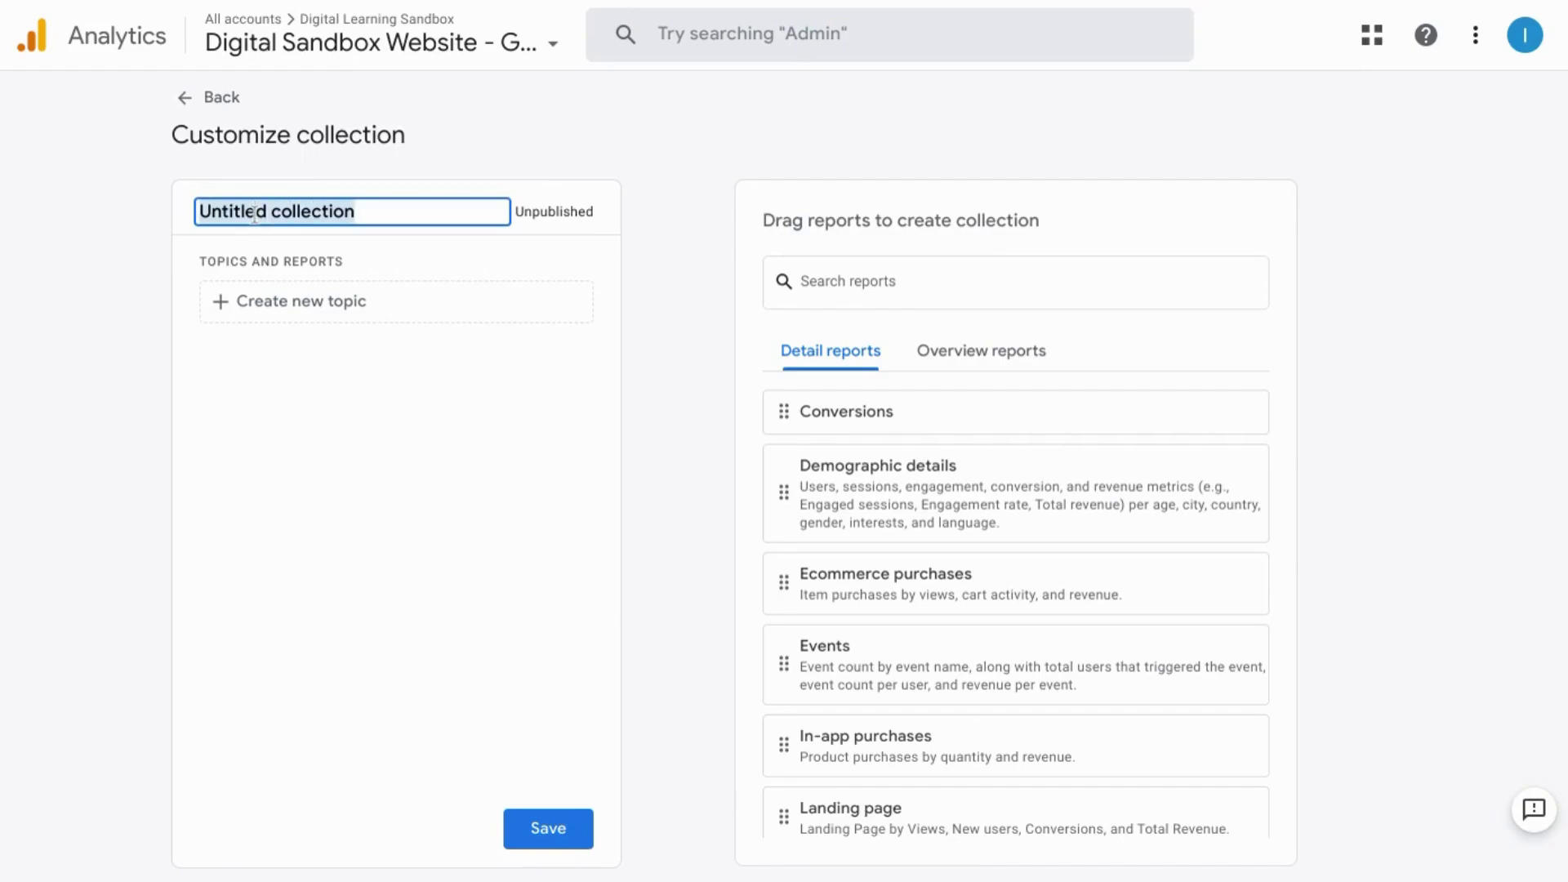
pyautogui.write('Social Medi')
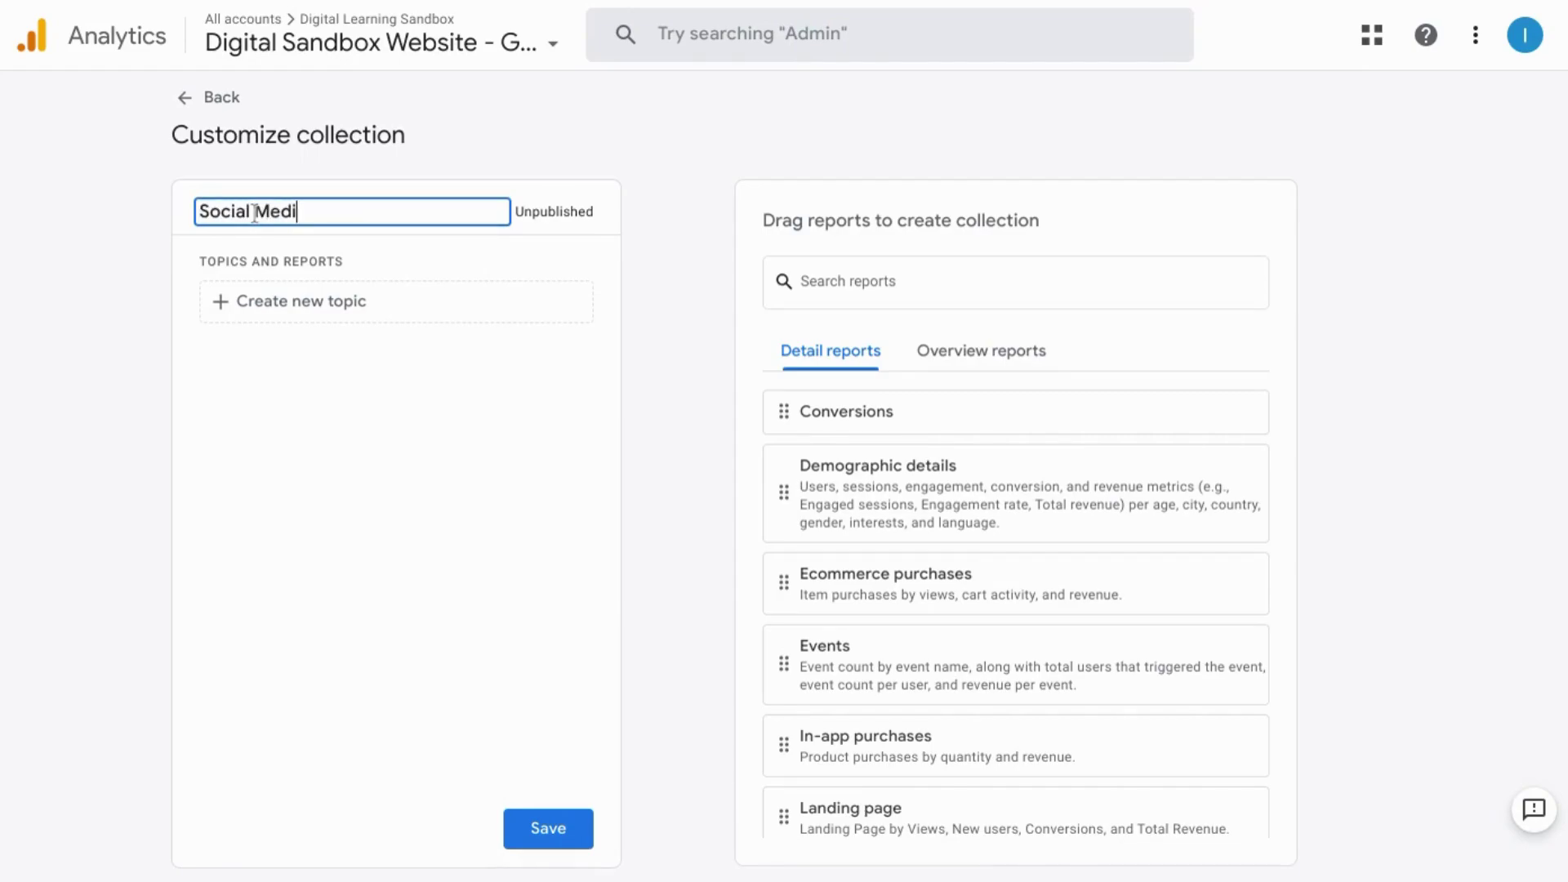
pyautogui.write('a')
# Step: Add a topic named "Acquisition" to the Social Media collection
pyautogui.click(301, 304)
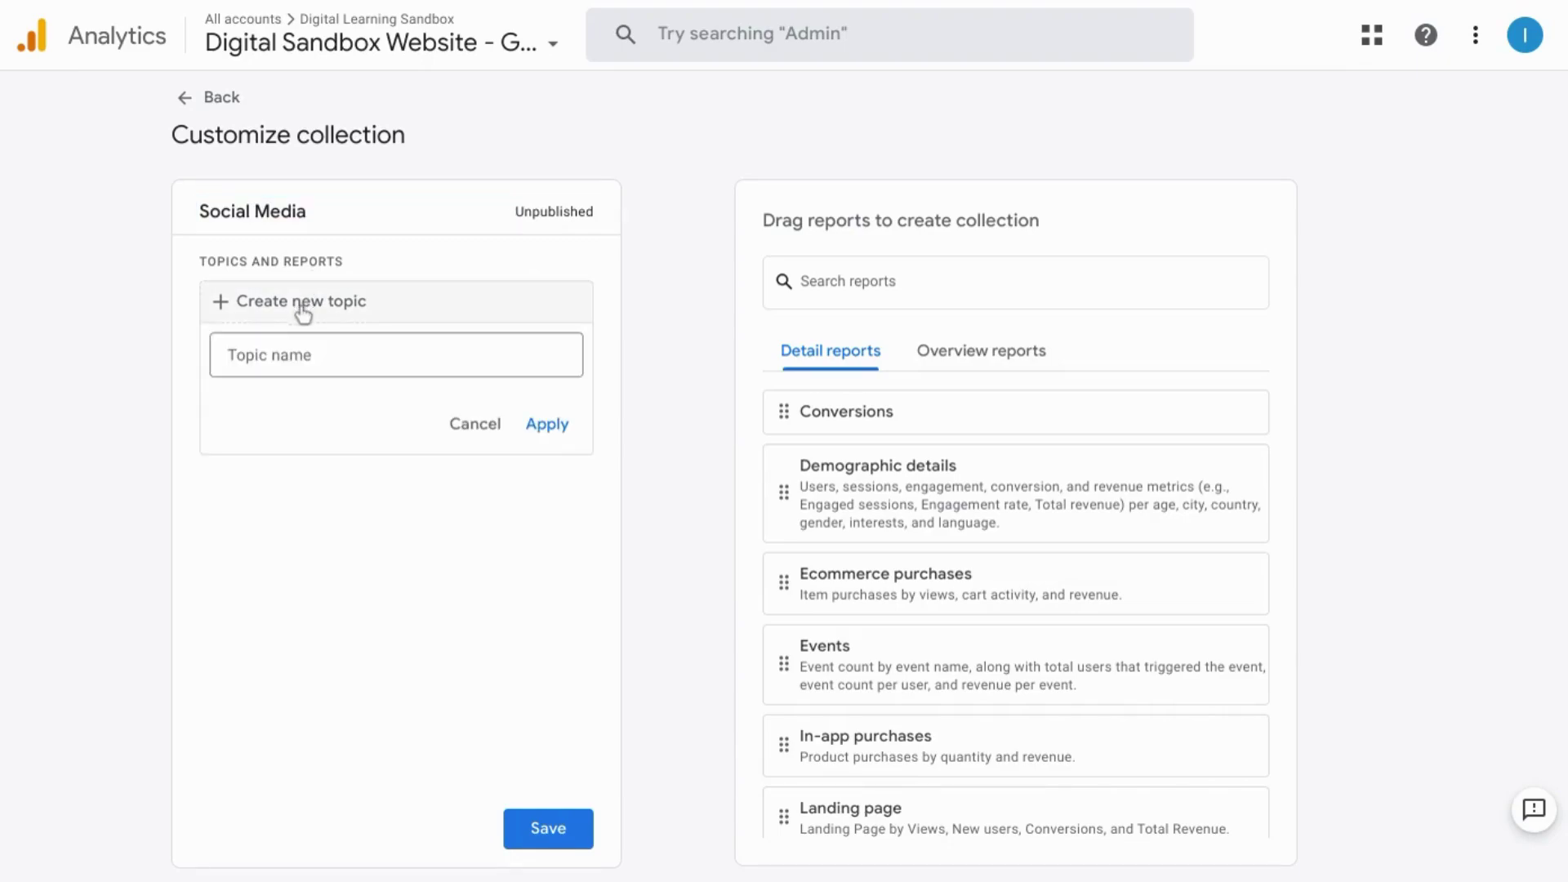
pyautogui.click(299, 359)
pyautogui.write('Acq')
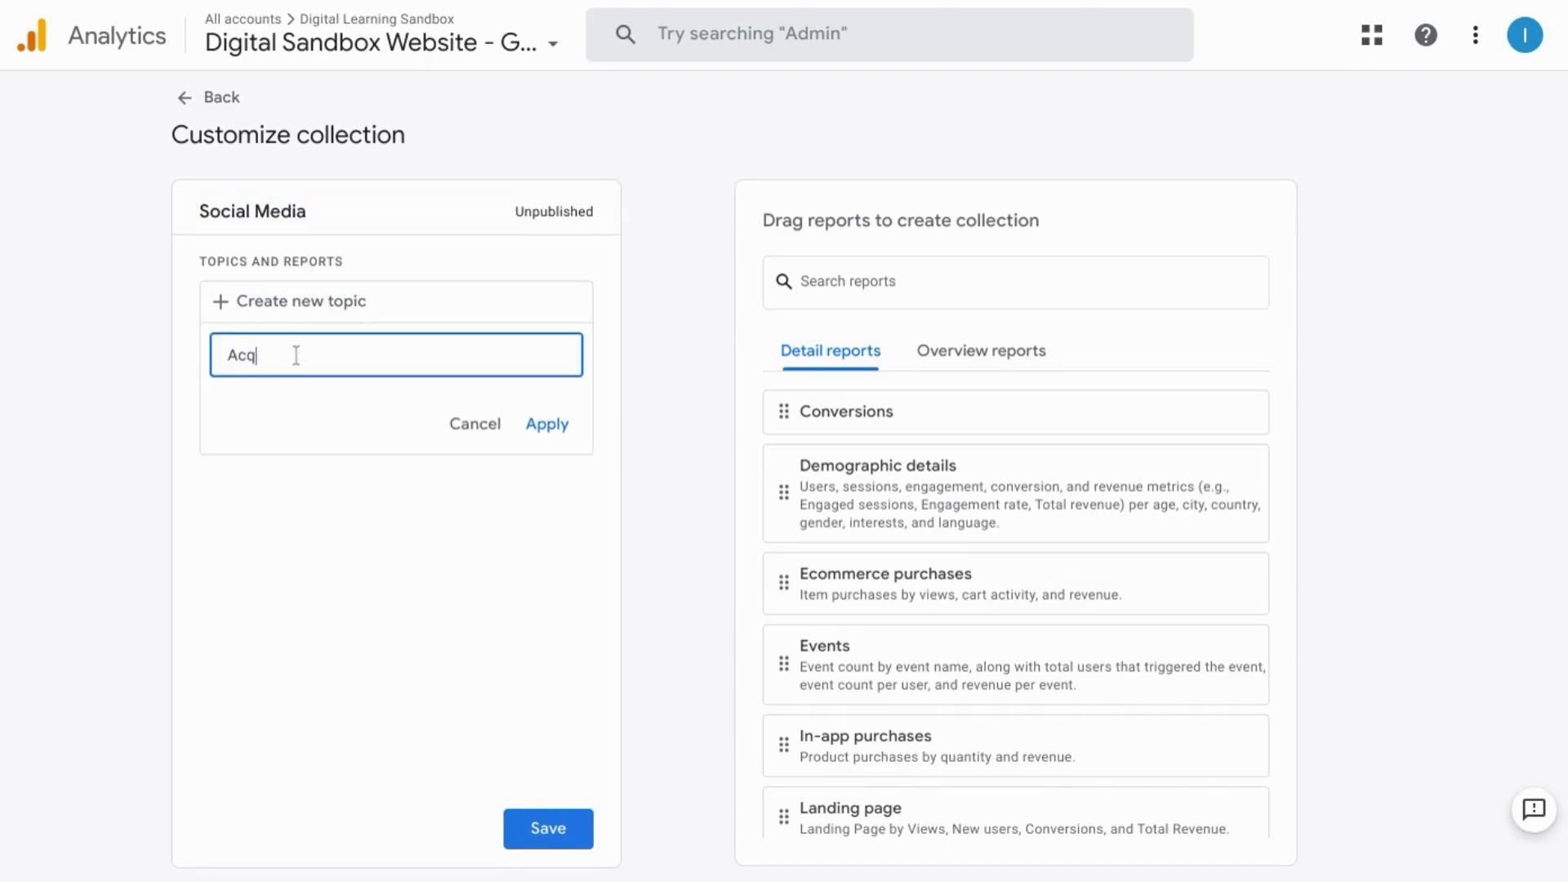
pyautogui.write('uisition')
pyautogui.click(546, 428)
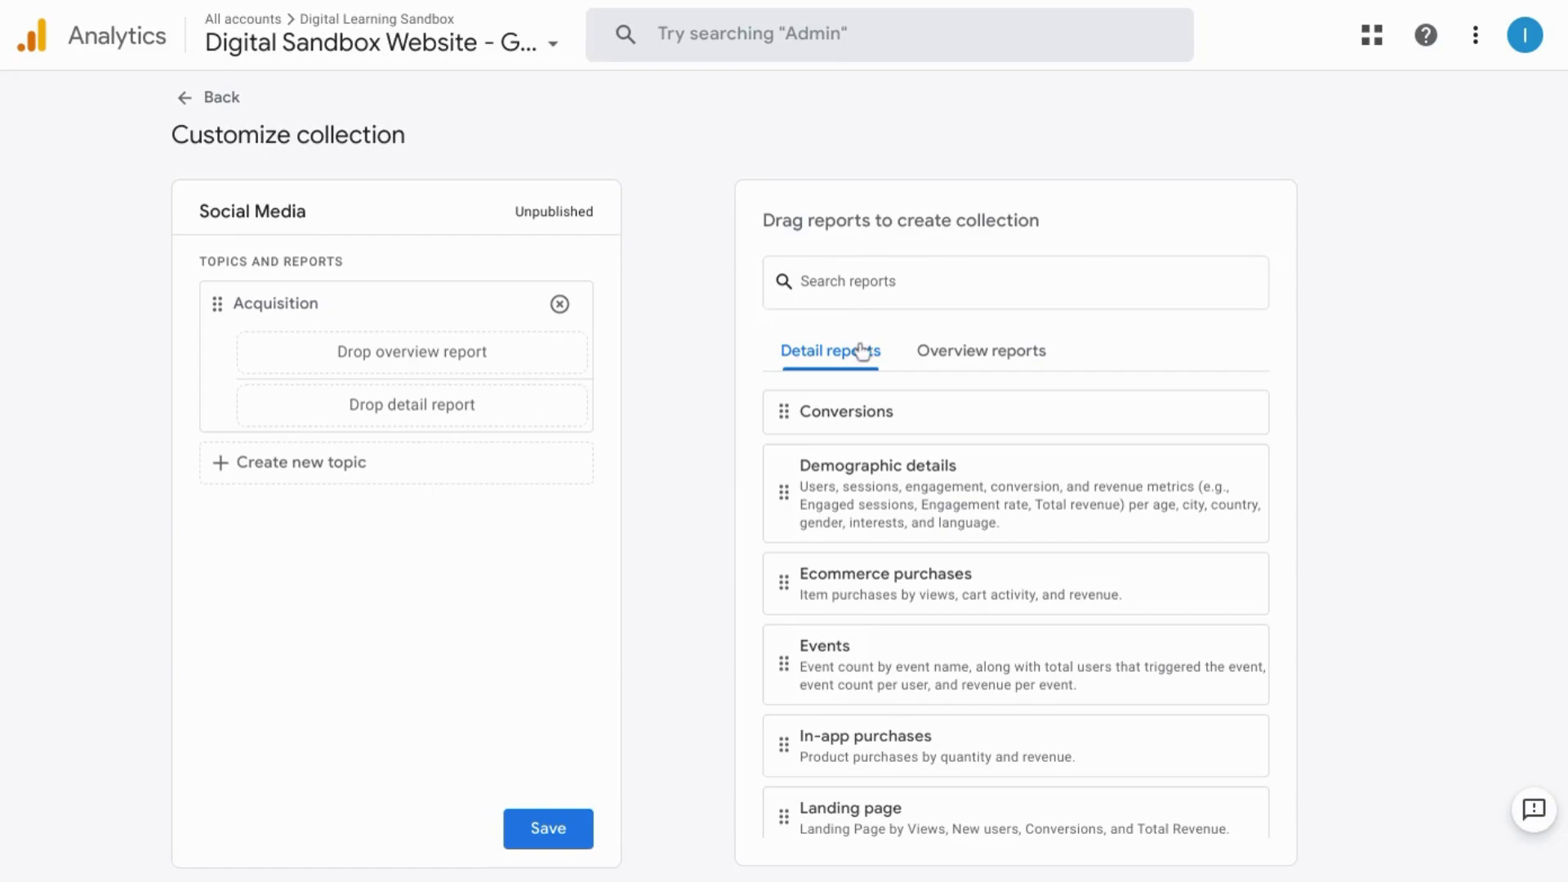
# Step: Find the Social Media Overview report among the overview reports and add it as the Acquisition topic's overview report
pyautogui.click(943, 362)
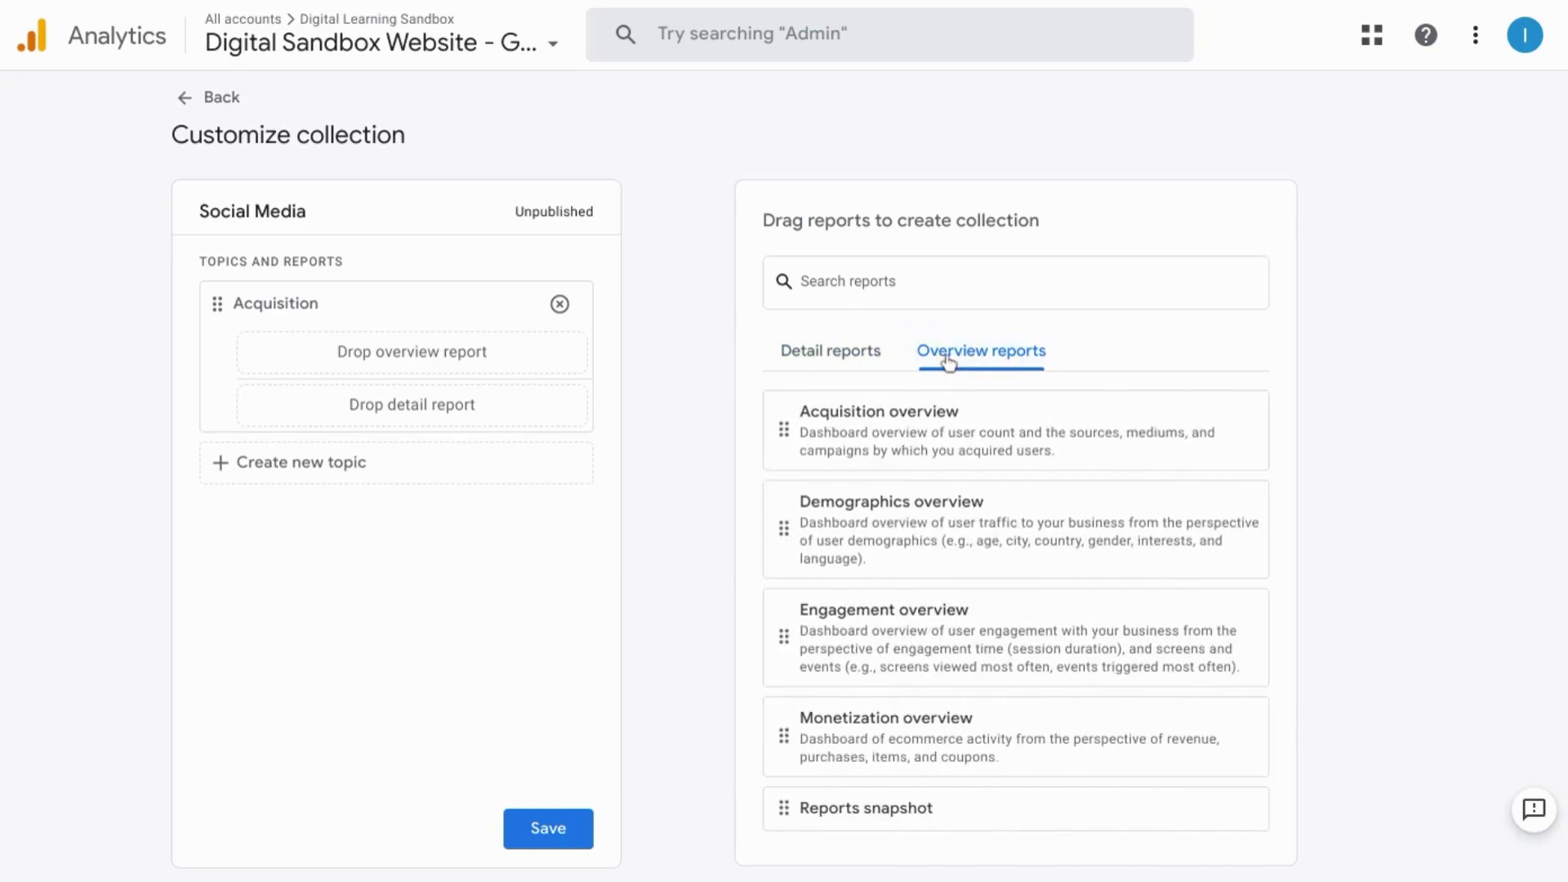
pyautogui.click(882, 282)
pyautogui.write('s')
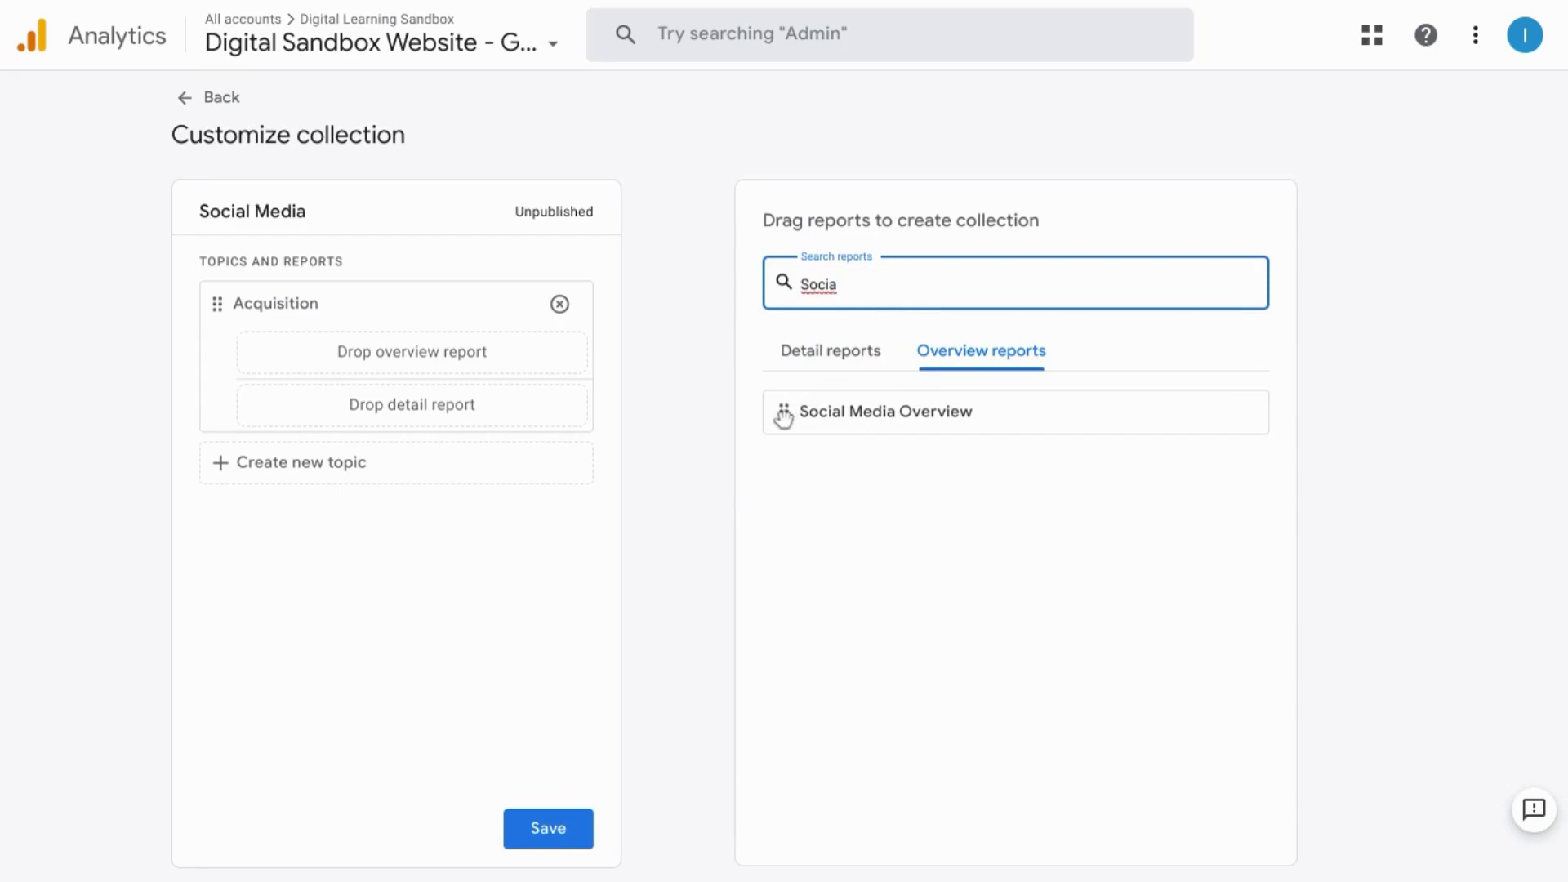
pyautogui.moveTo(784, 418); pyautogui.dragTo(248, 364)
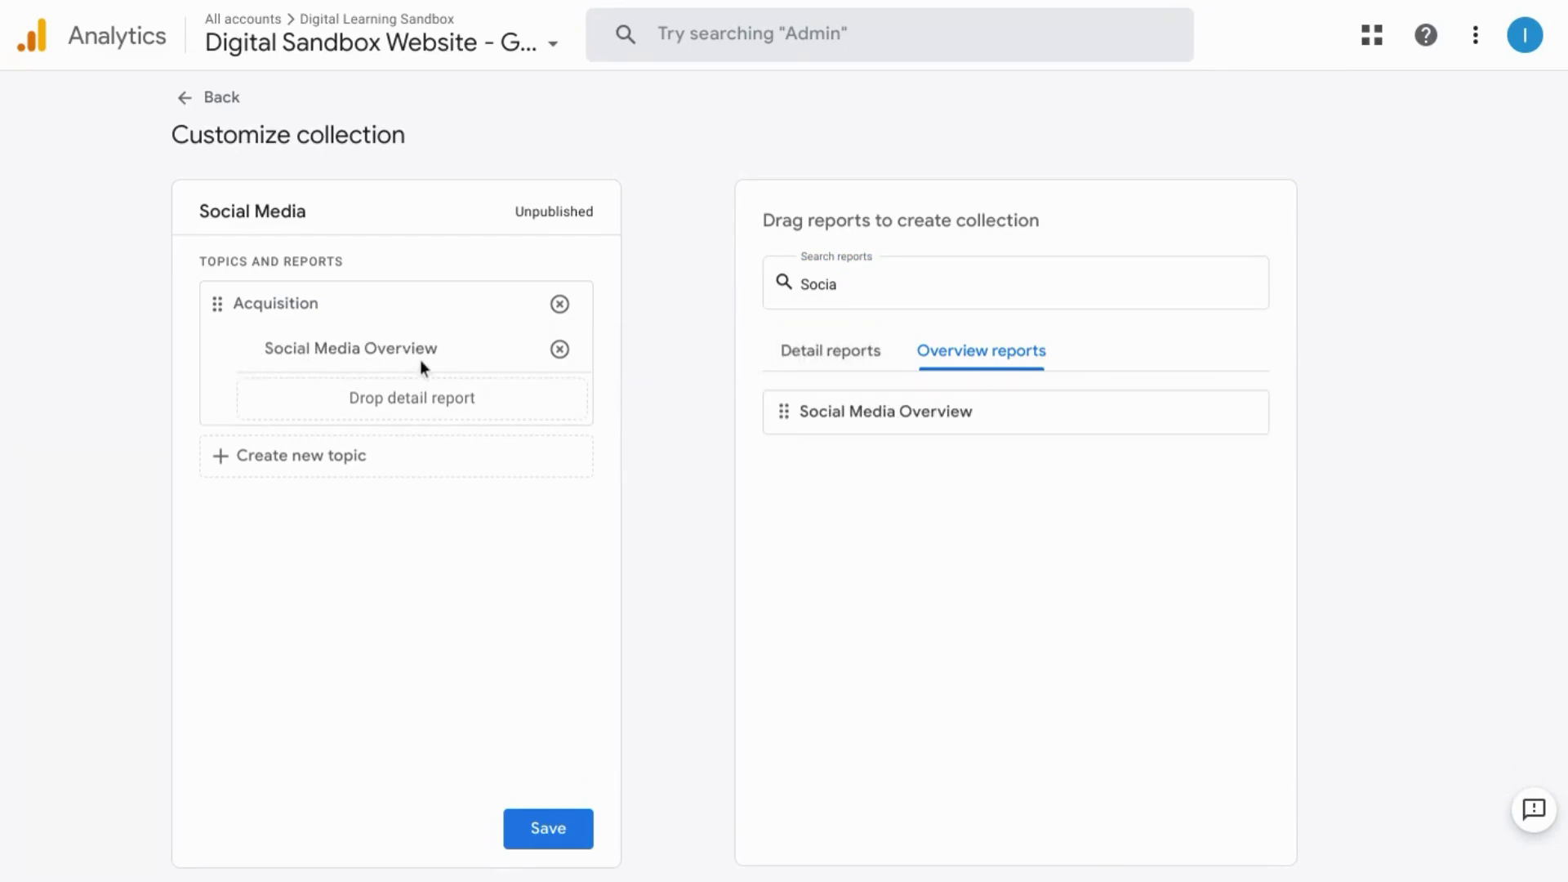
# Step: Add the Social Media Campaigns and Social Media Traffic detail reports to the Acquisition topic, in that order
pyautogui.click(818, 361)
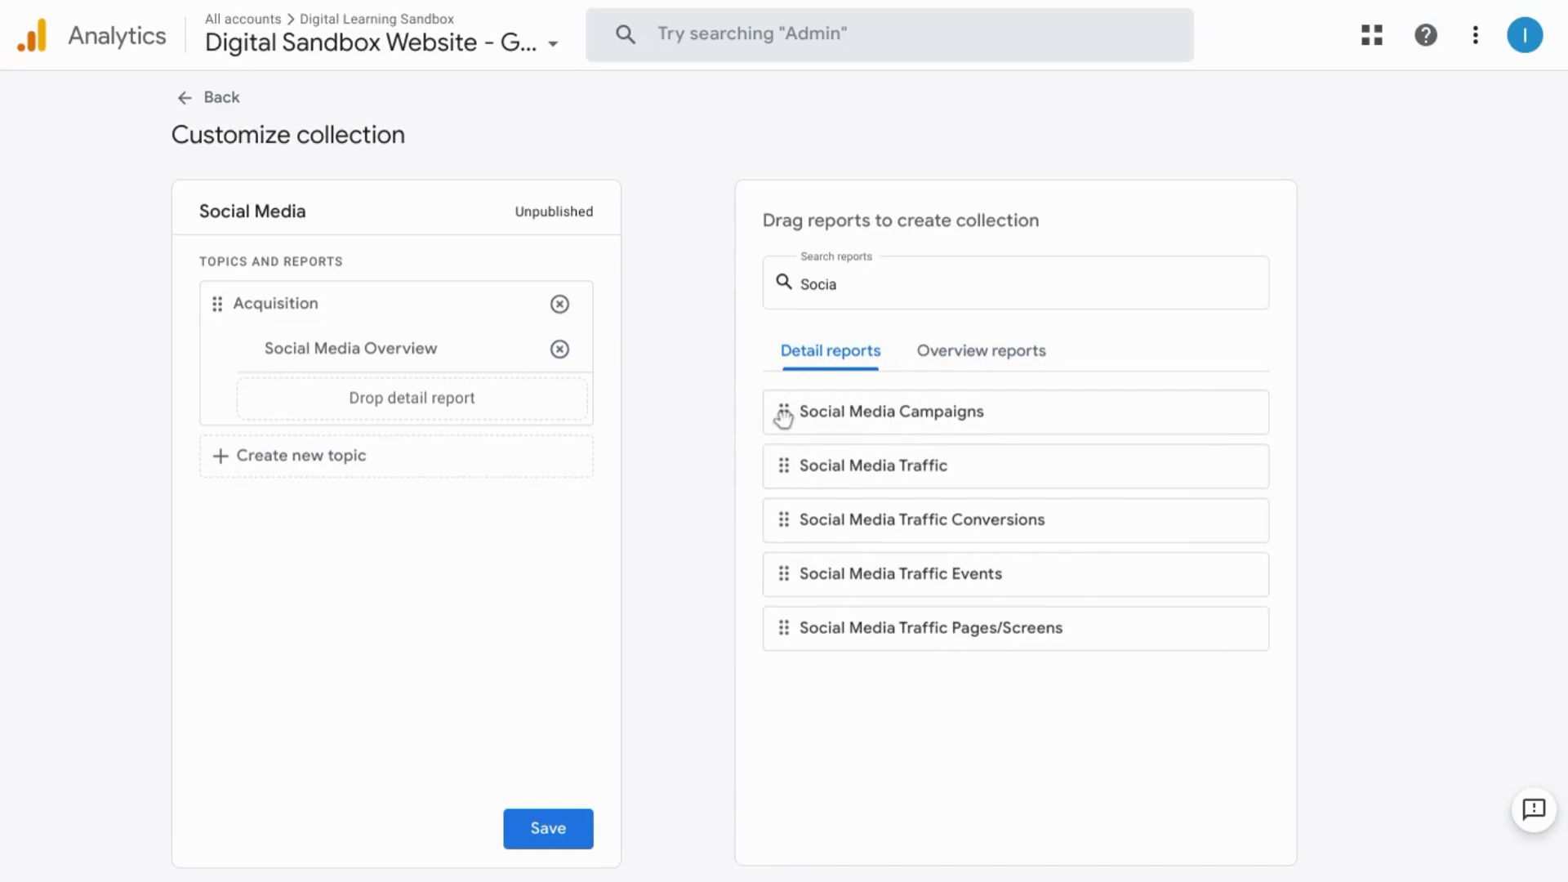
pyautogui.moveTo(780, 415); pyautogui.dragTo(360, 414)
pyautogui.click(846, 282)
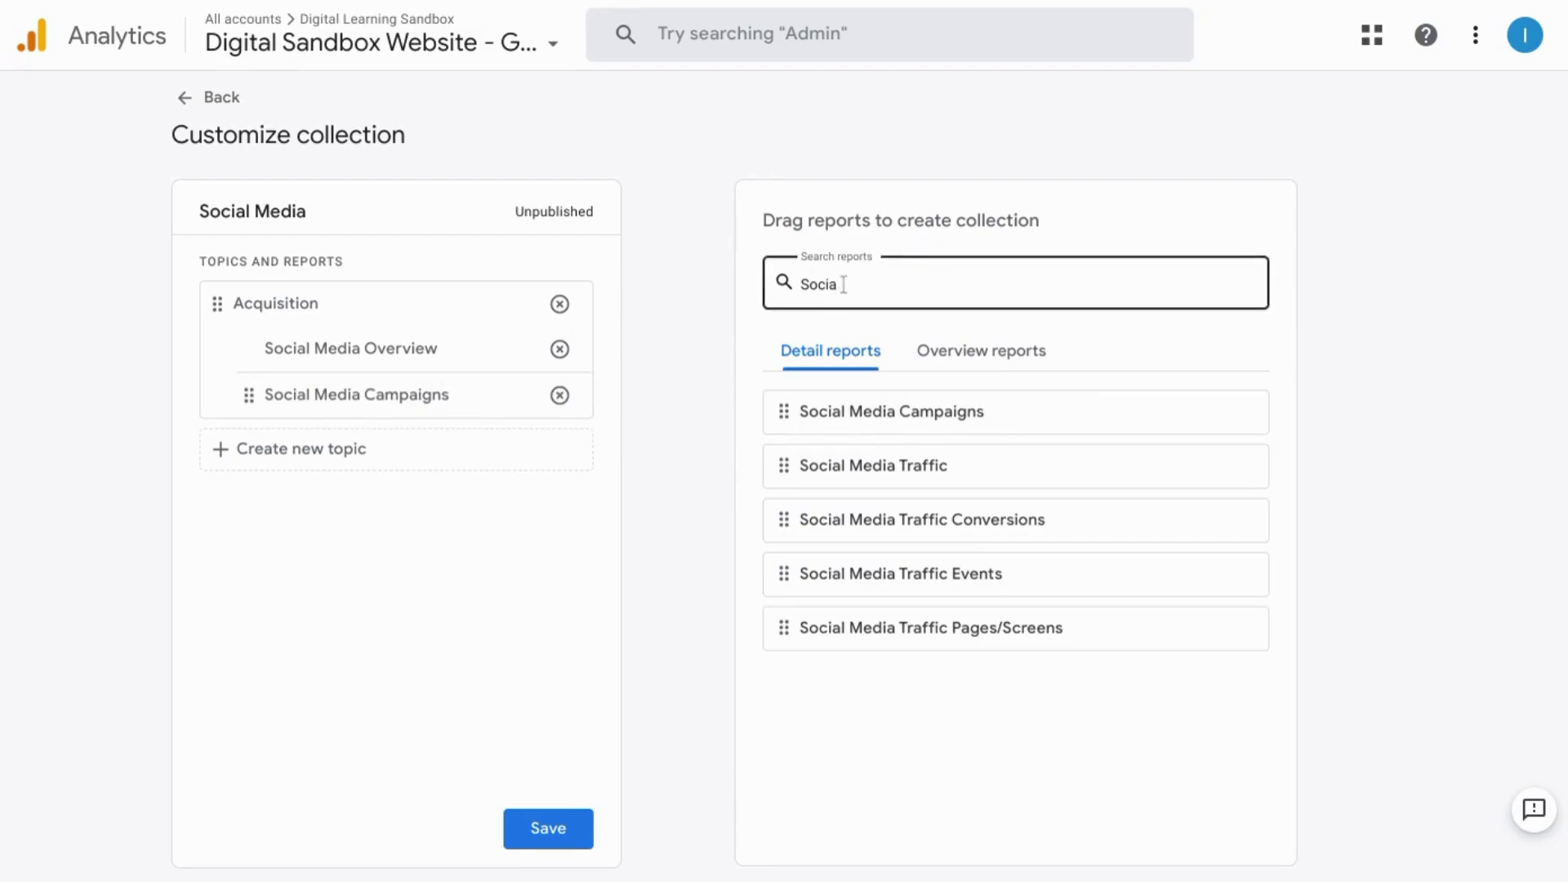
pyautogui.click(844, 285)
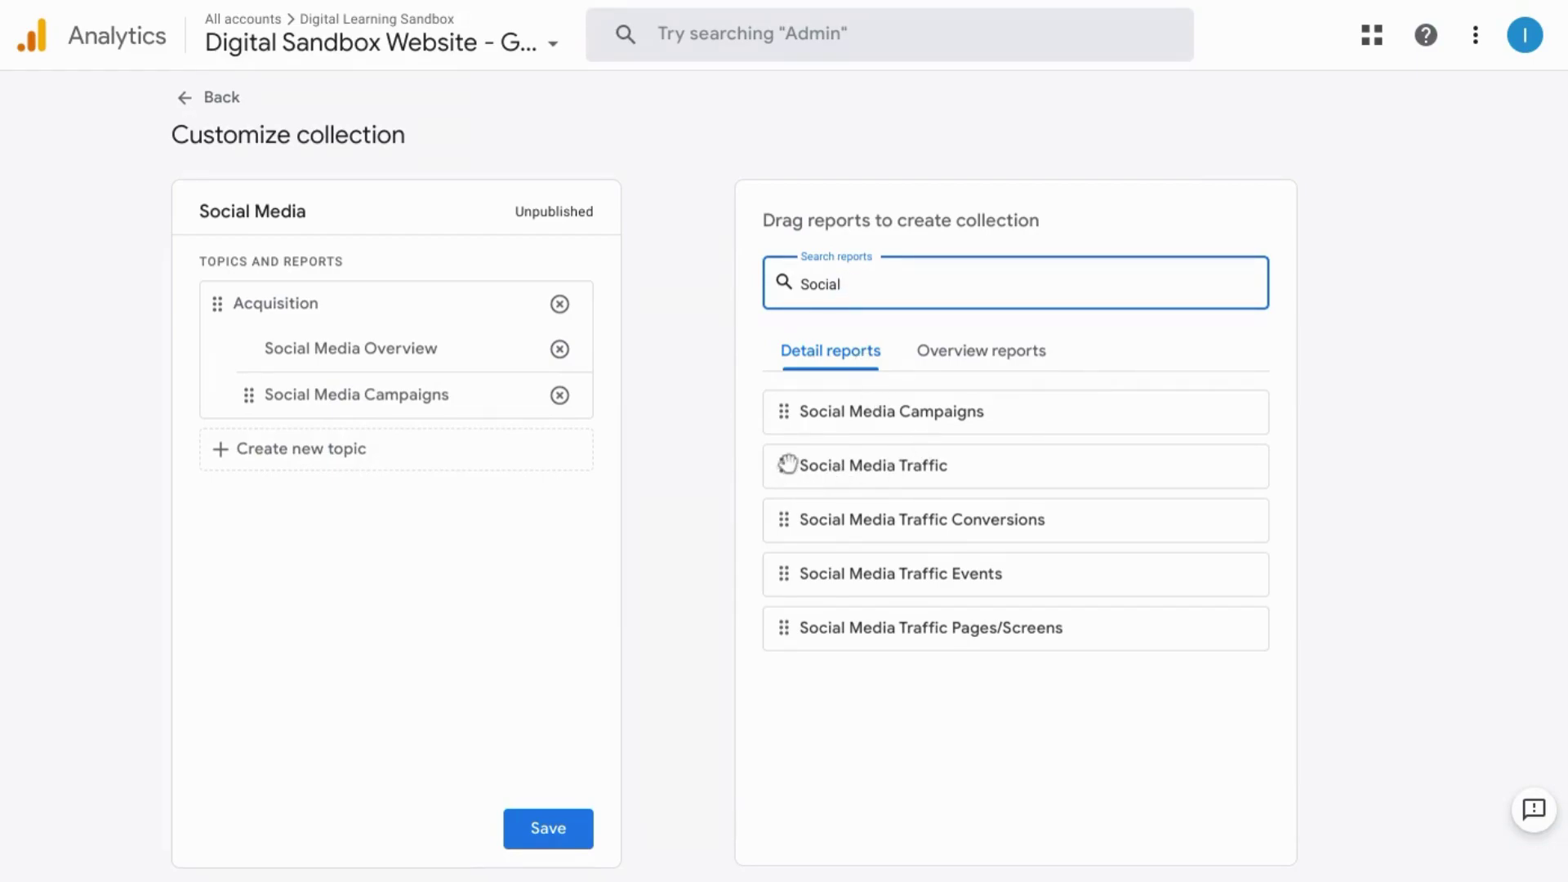
pyautogui.moveTo(788, 465); pyautogui.dragTo(336, 455)
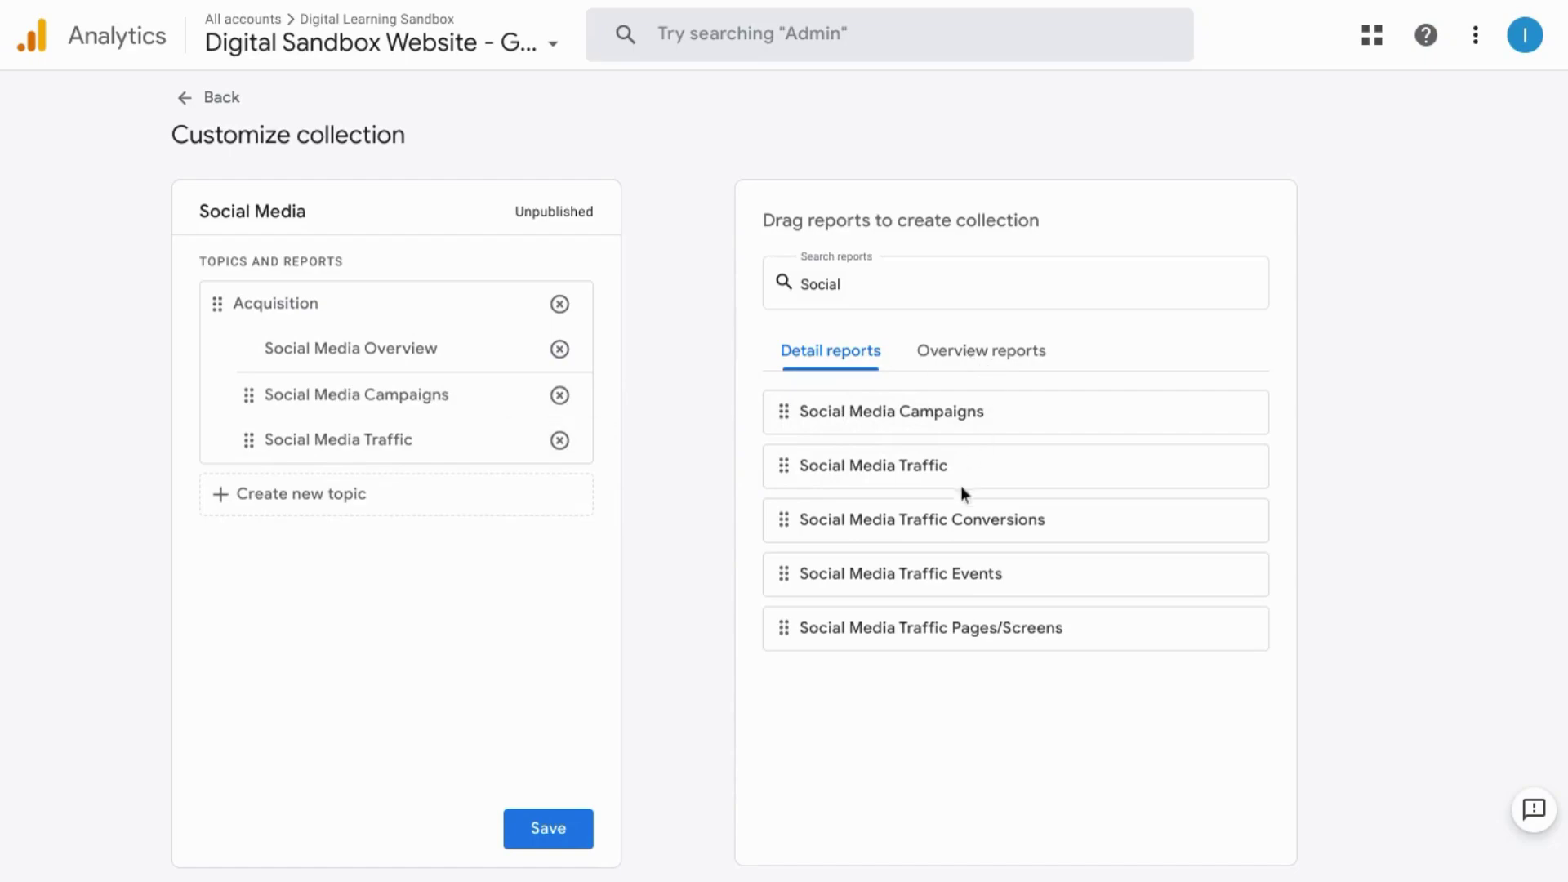
# Step: Create a "Behavior" topic and add the Social Media Traffic Events detail report, with Social Media Traffic Pages/Screens placed above it
pyautogui.click(292, 494)
pyautogui.click(307, 541)
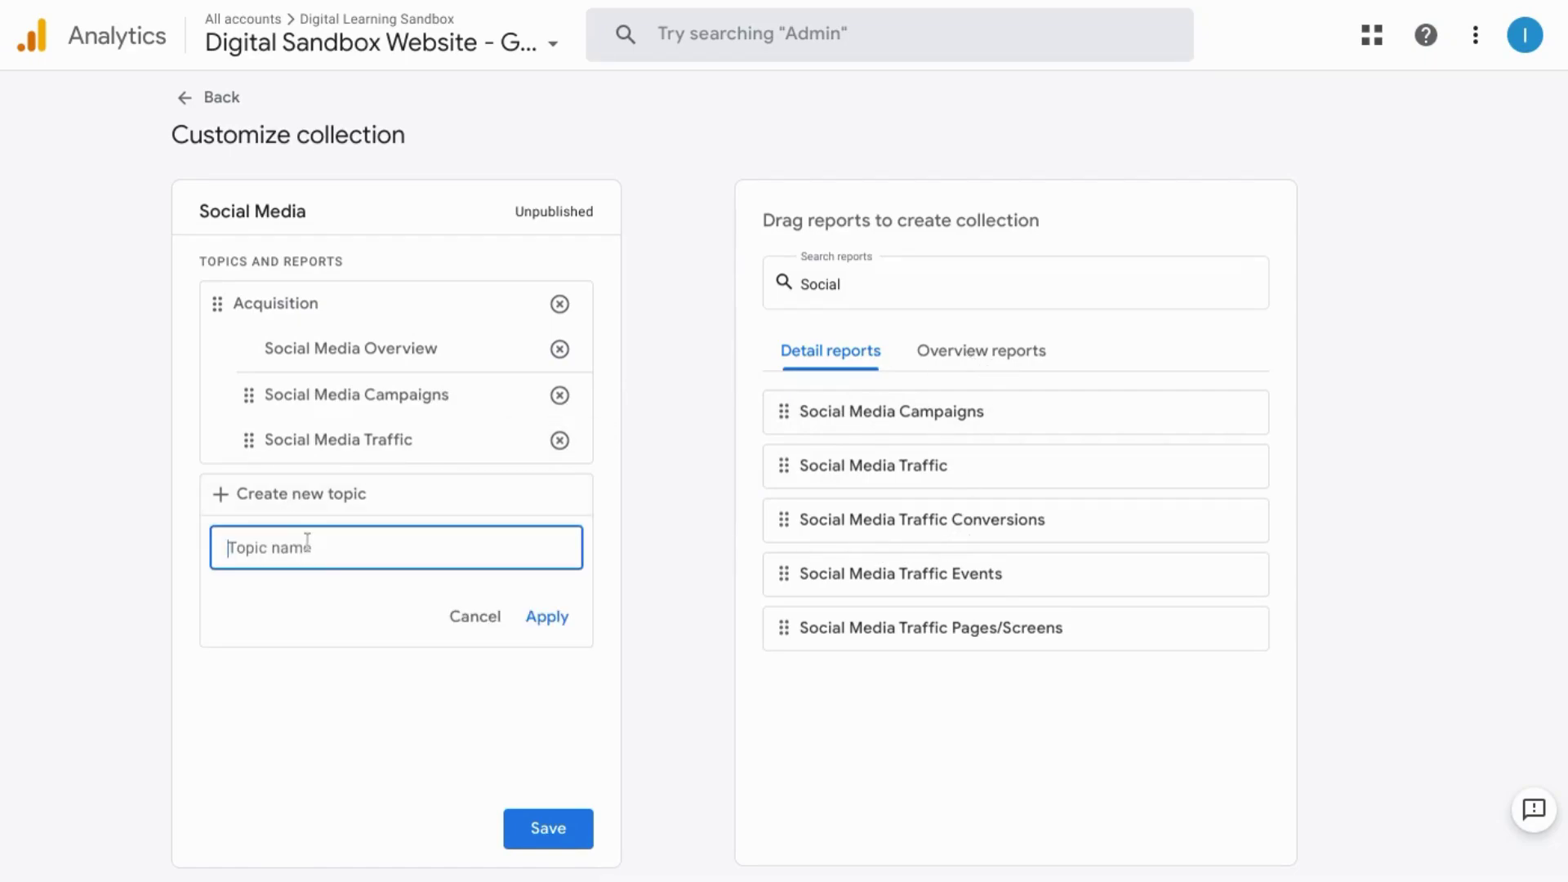
pyautogui.write('Behavior')
pyautogui.press('Return')
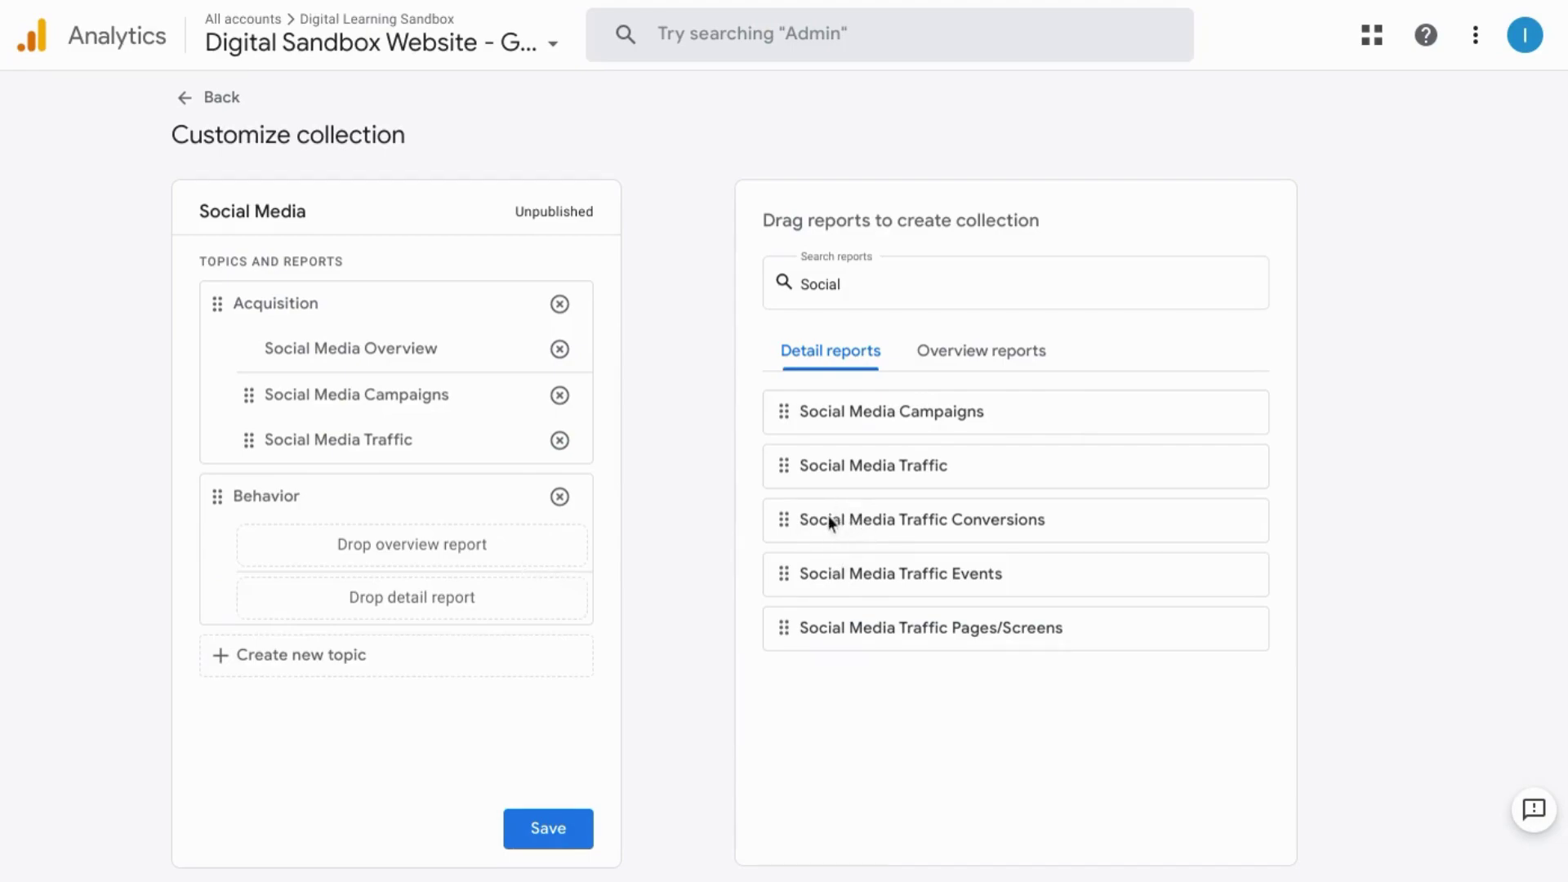
pyautogui.moveTo(786, 580); pyautogui.dragTo(390, 610)
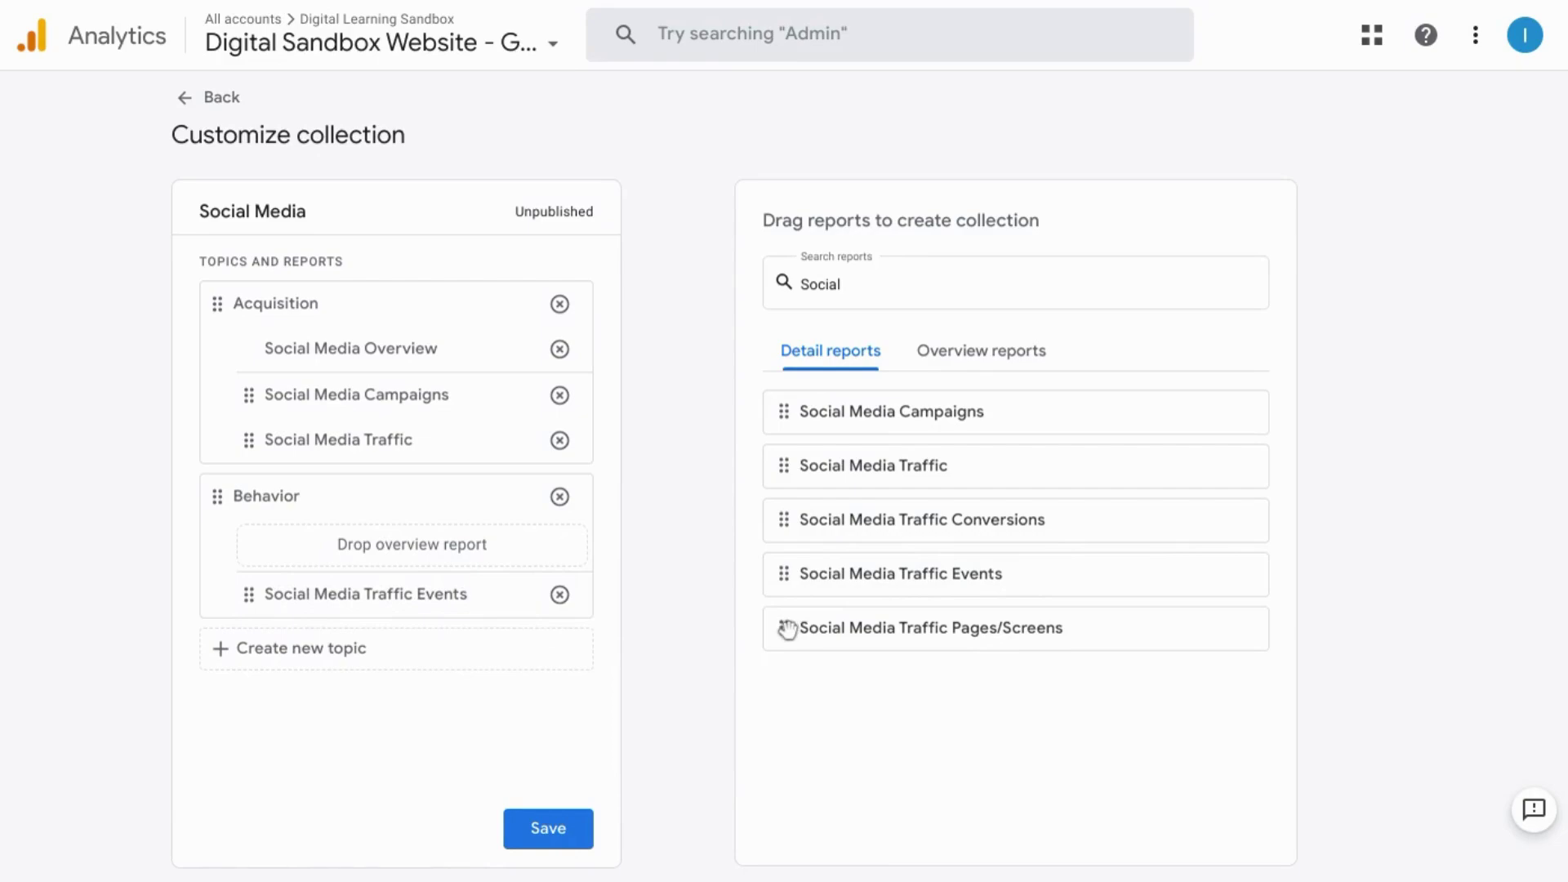
pyautogui.moveTo(786, 629); pyautogui.dragTo(248, 599)
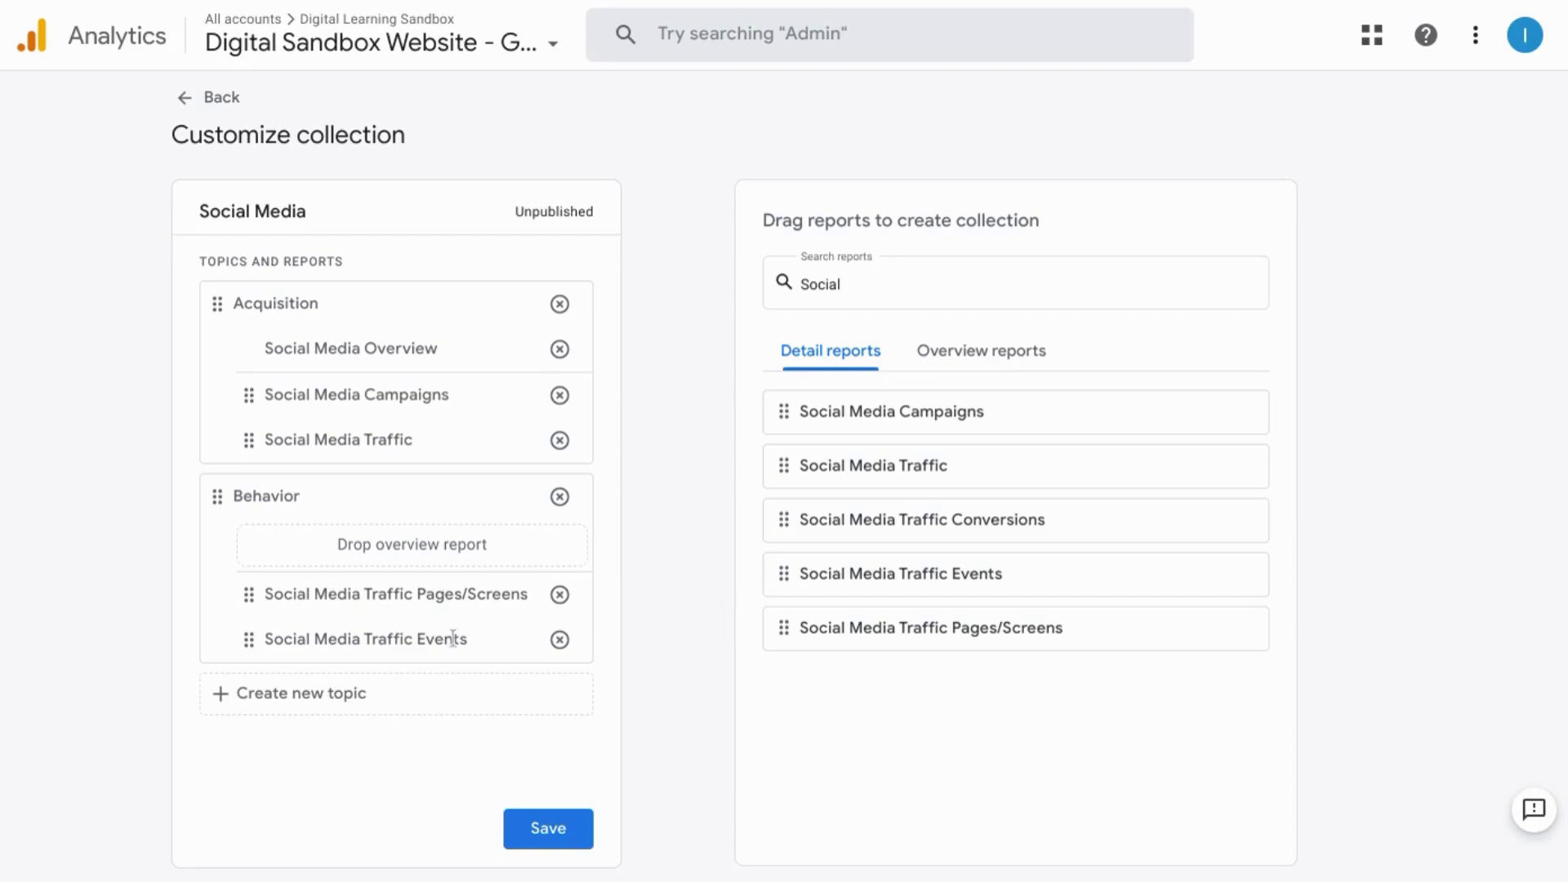
# Step: Create a "Conversions" topic and add the Social Media Traffic Conversions detail report to it
pyautogui.click(321, 709)
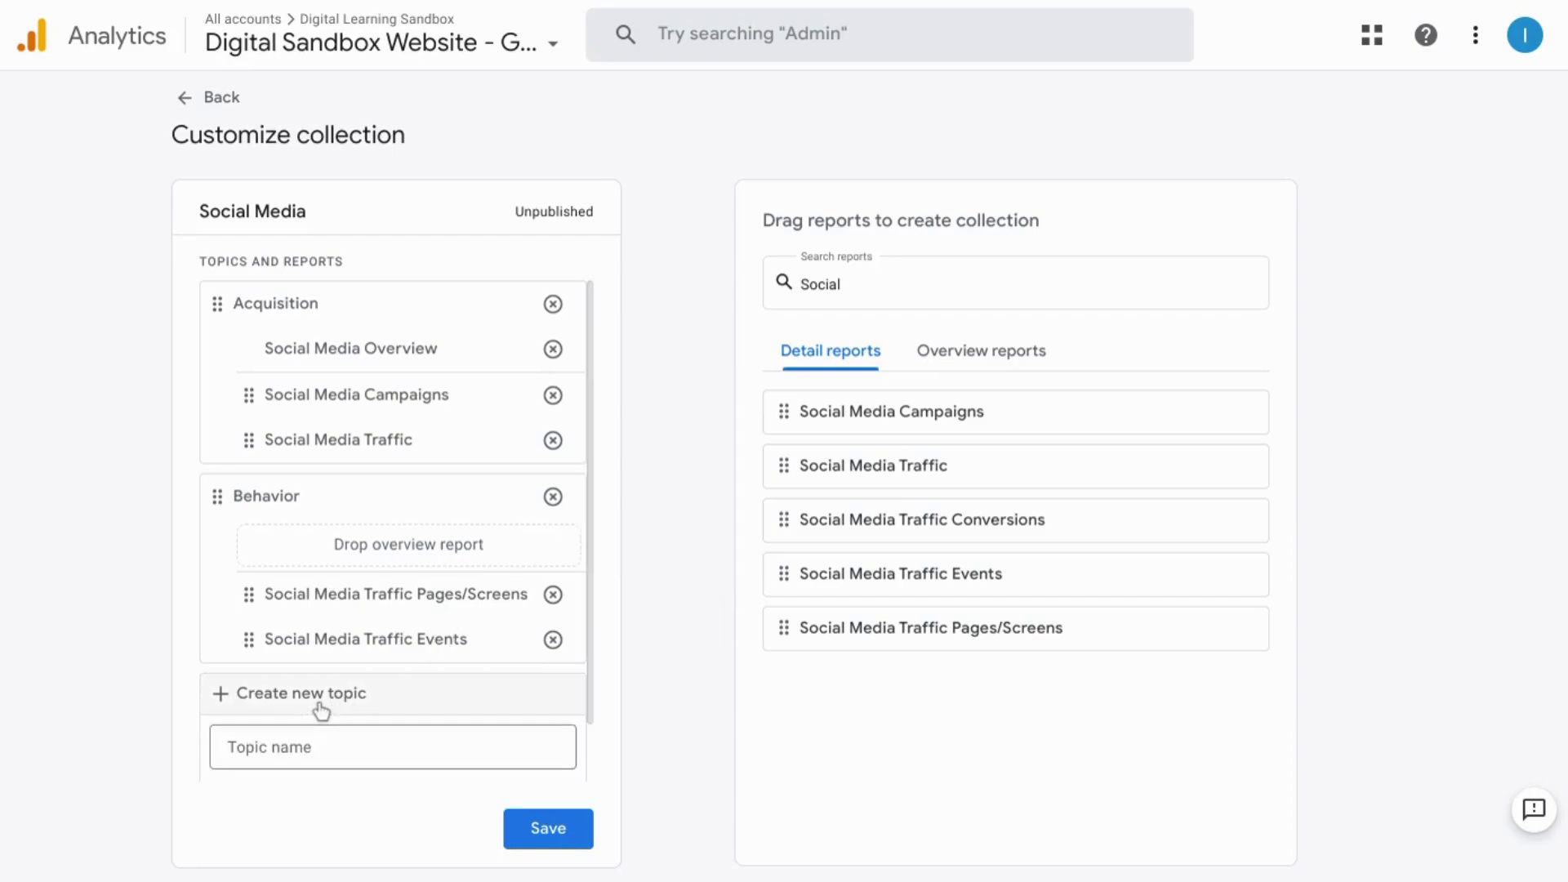
pyautogui.write('Conversions')
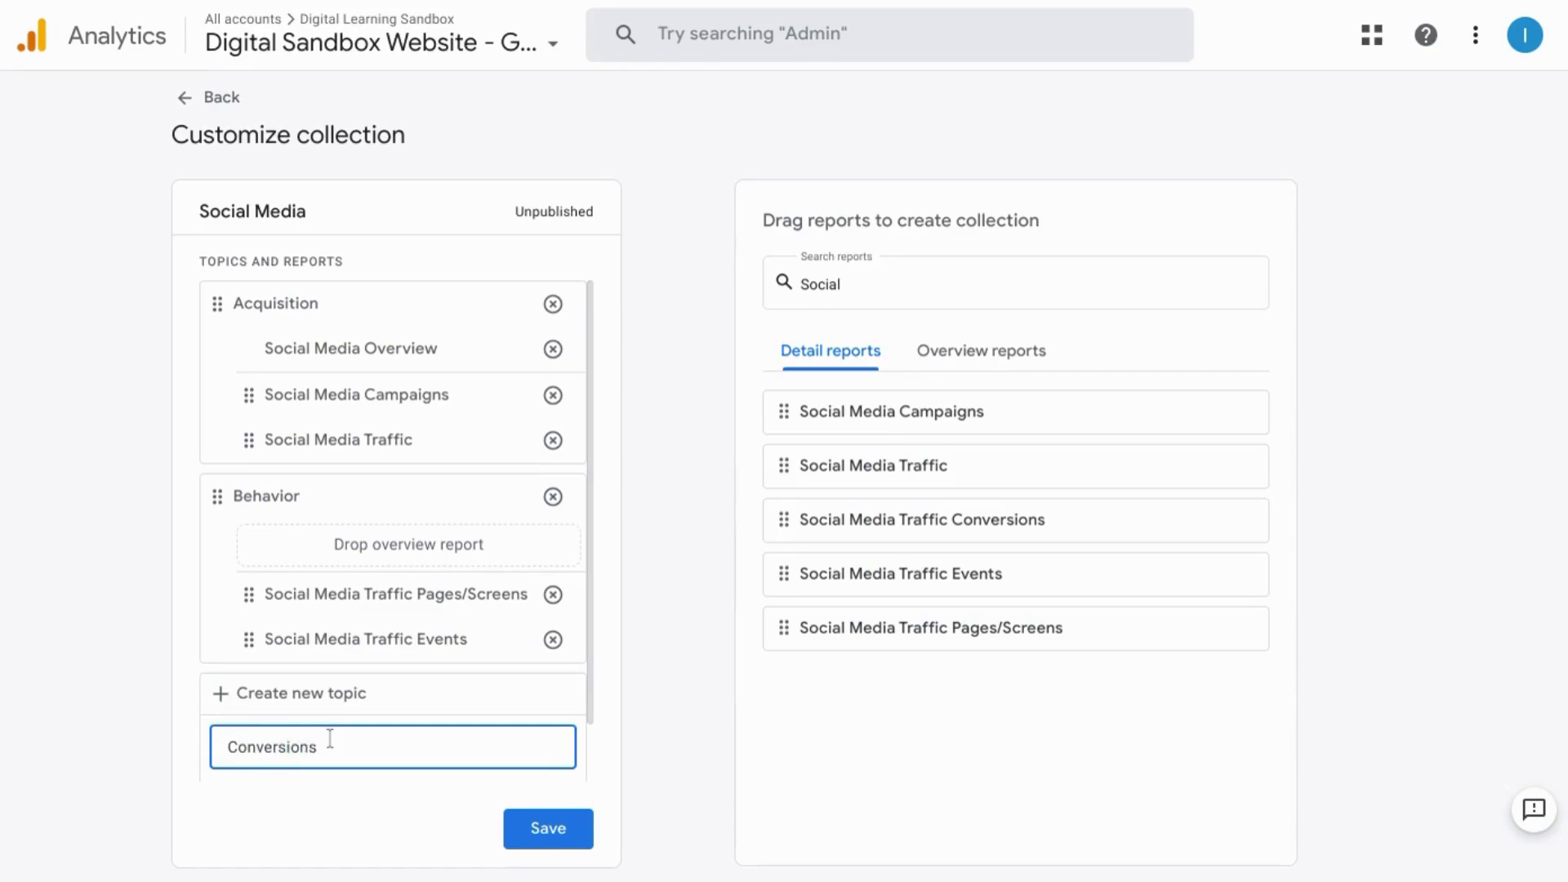
pyautogui.press('Return')
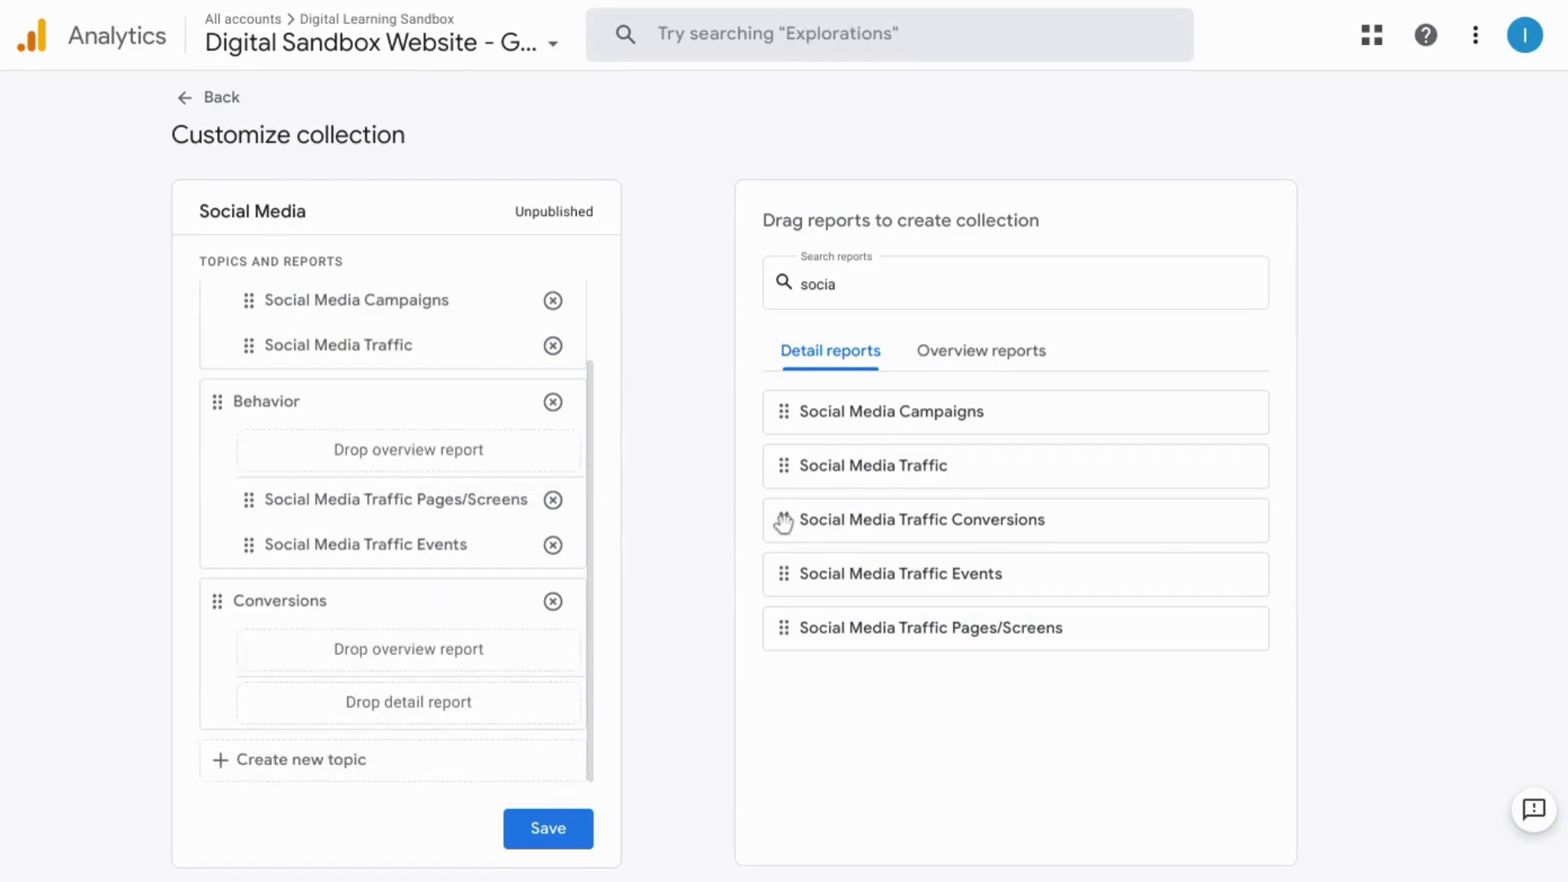
pyautogui.moveTo(766, 520); pyautogui.dragTo(276, 708)
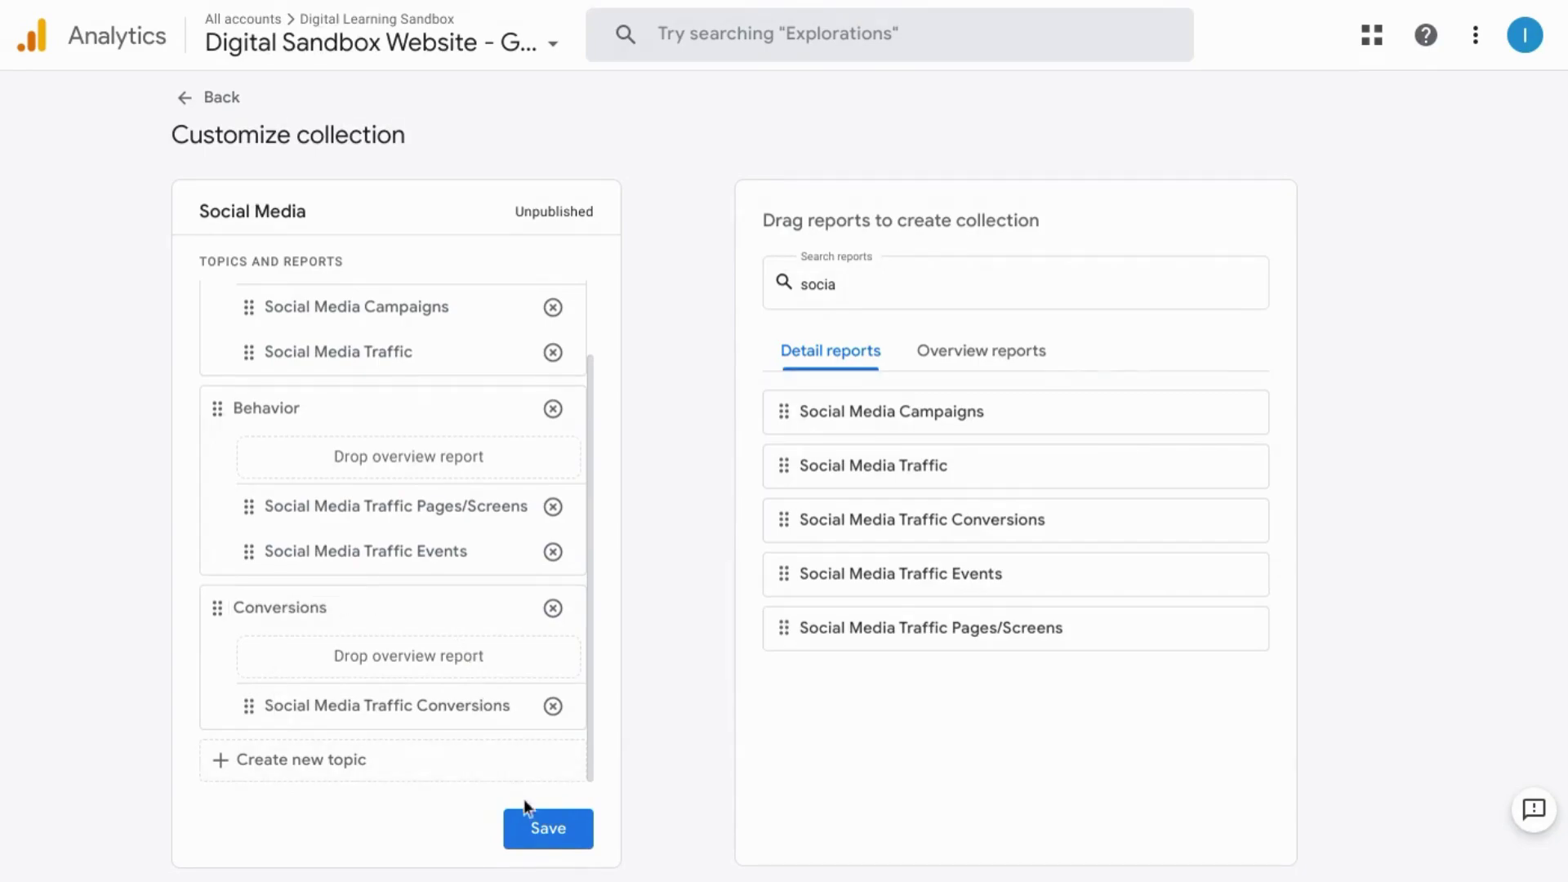
# Step: Save the Social Media collection and publish it from the Library
pyautogui.click(542, 831)
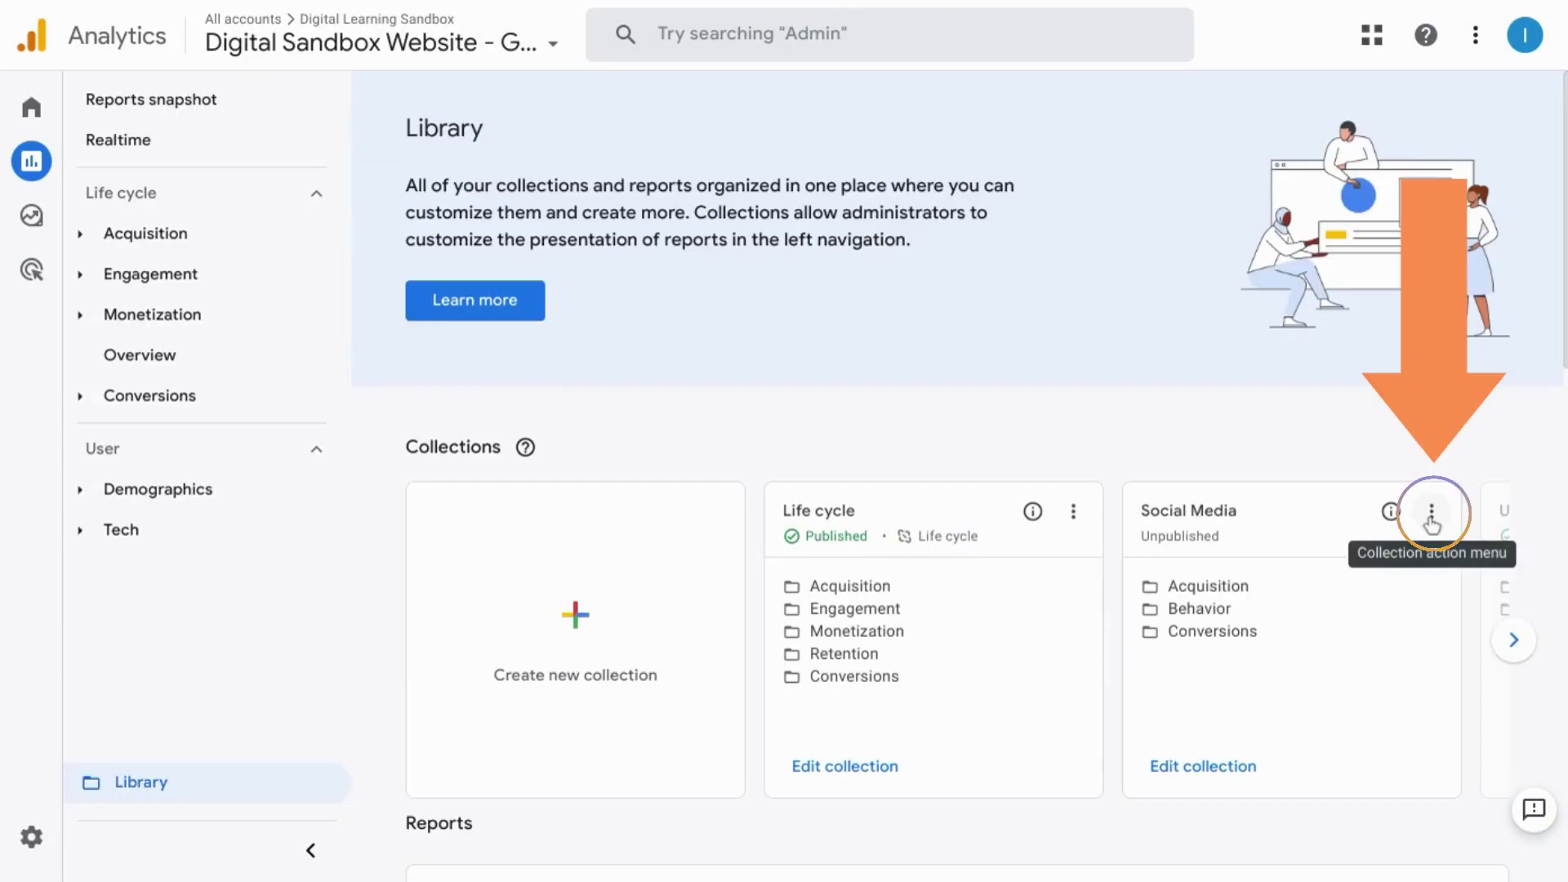
pyautogui.click(1431, 514)
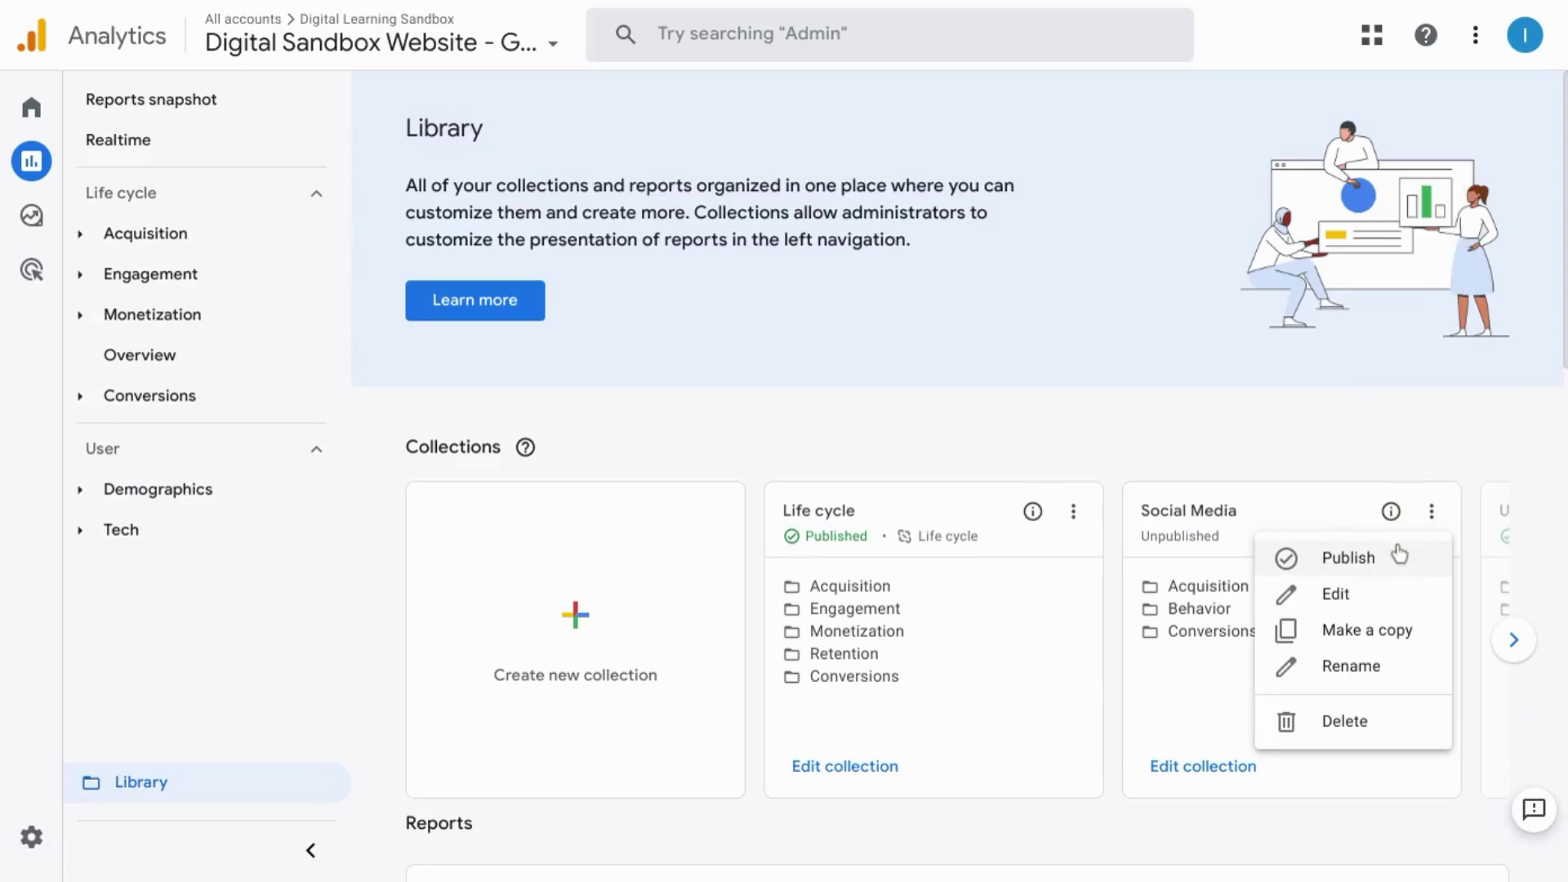
pyautogui.click(1359, 563)
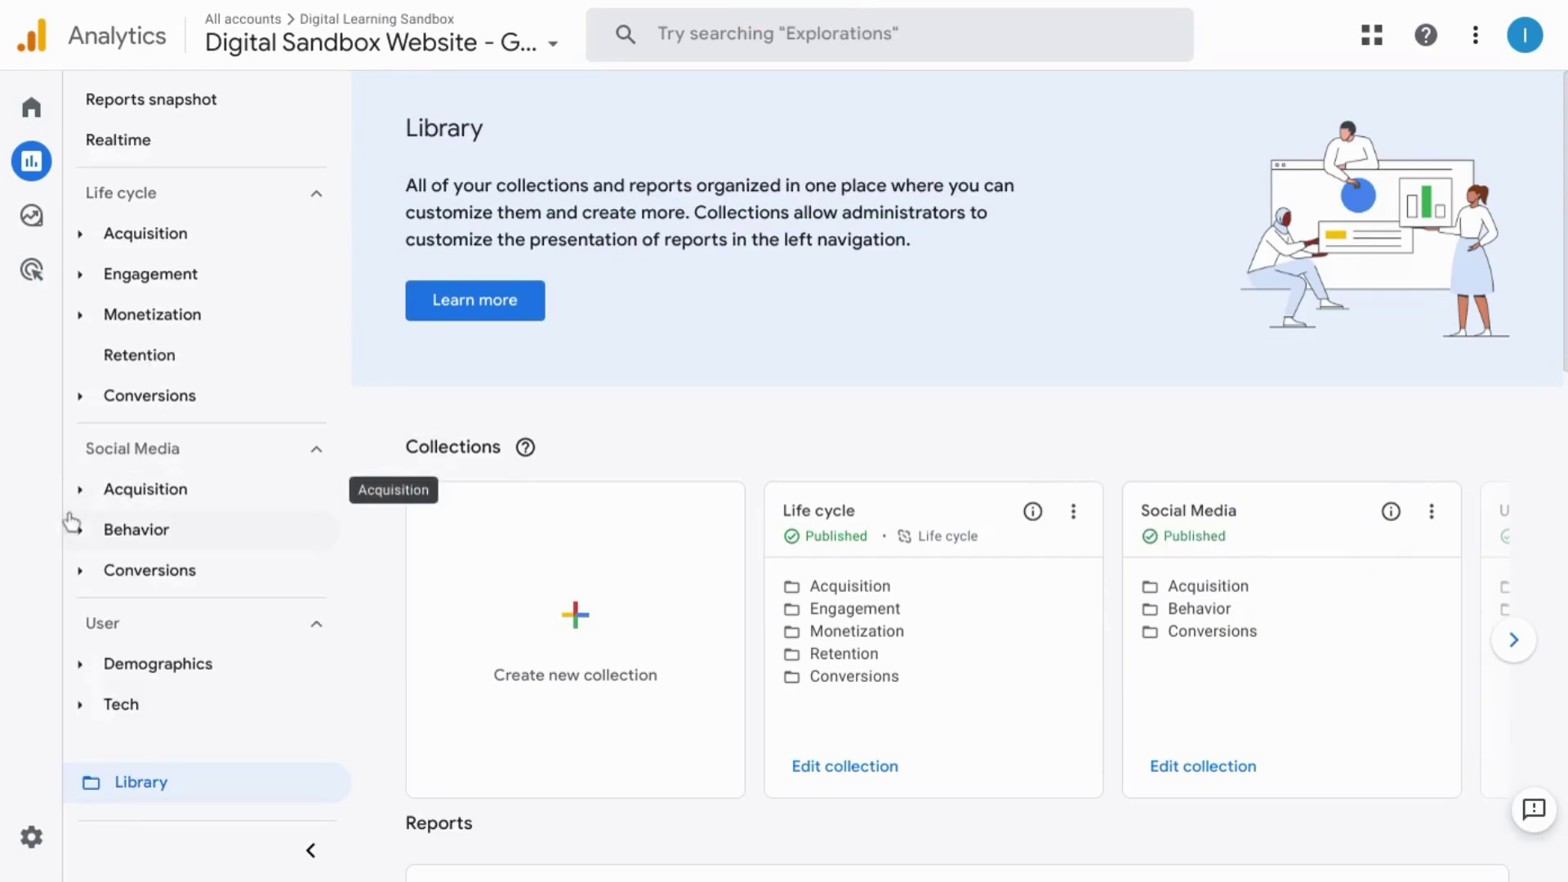
# Step: Expand the Acquisition, Behavior and Conversions topics of the published Social Media collection to see their reports
pyautogui.click(80, 492)
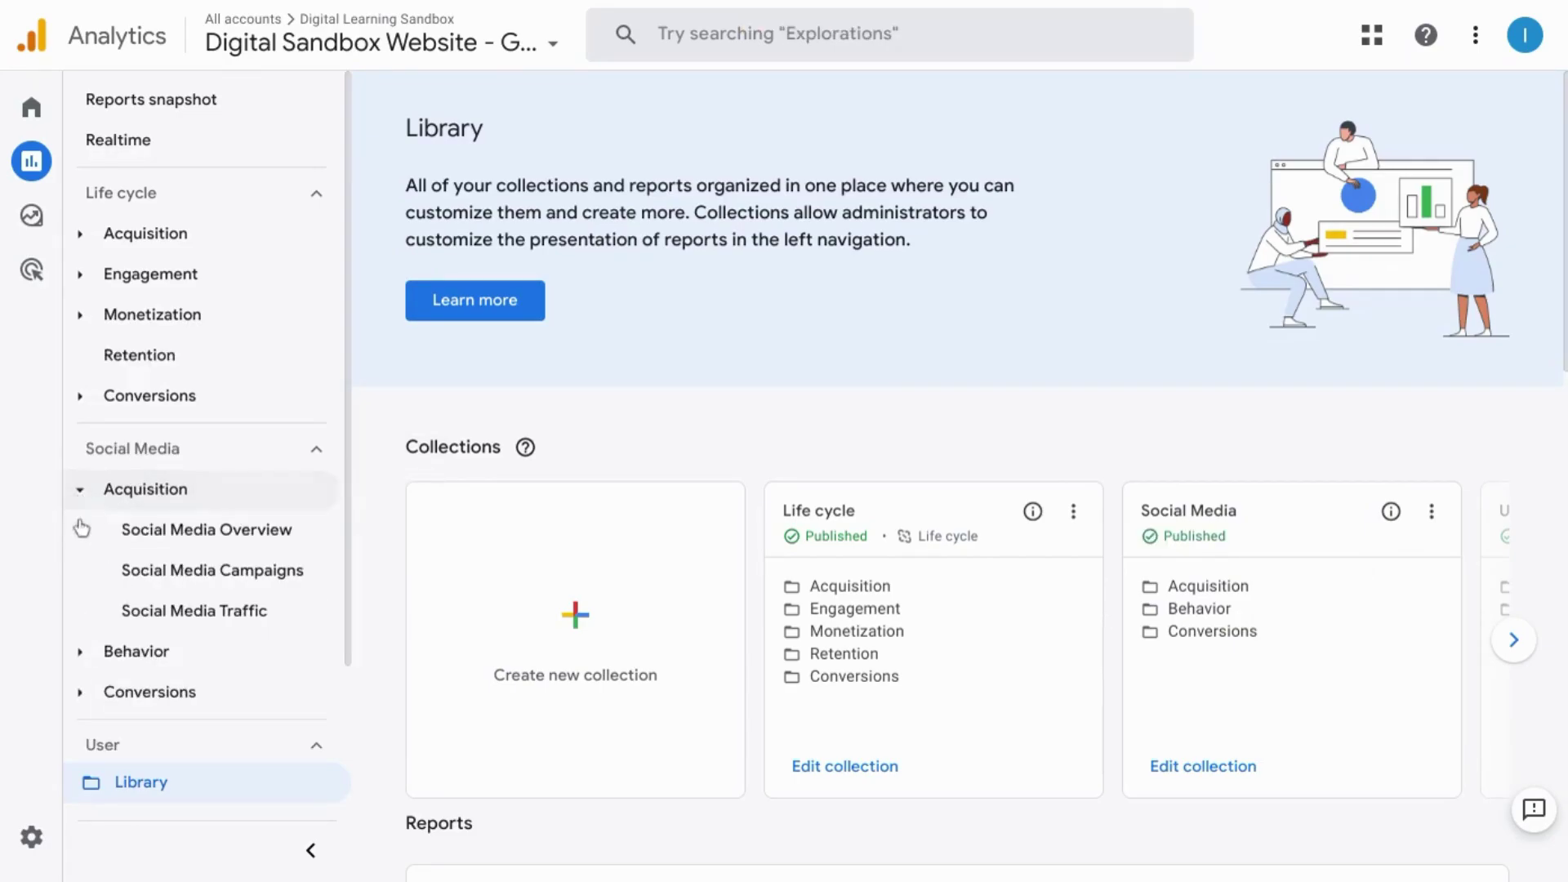
pyautogui.scroll(-2, 82, 588)
pyautogui.click(80, 552)
pyautogui.scroll(-1, 82, 571)
pyautogui.click(83, 600)
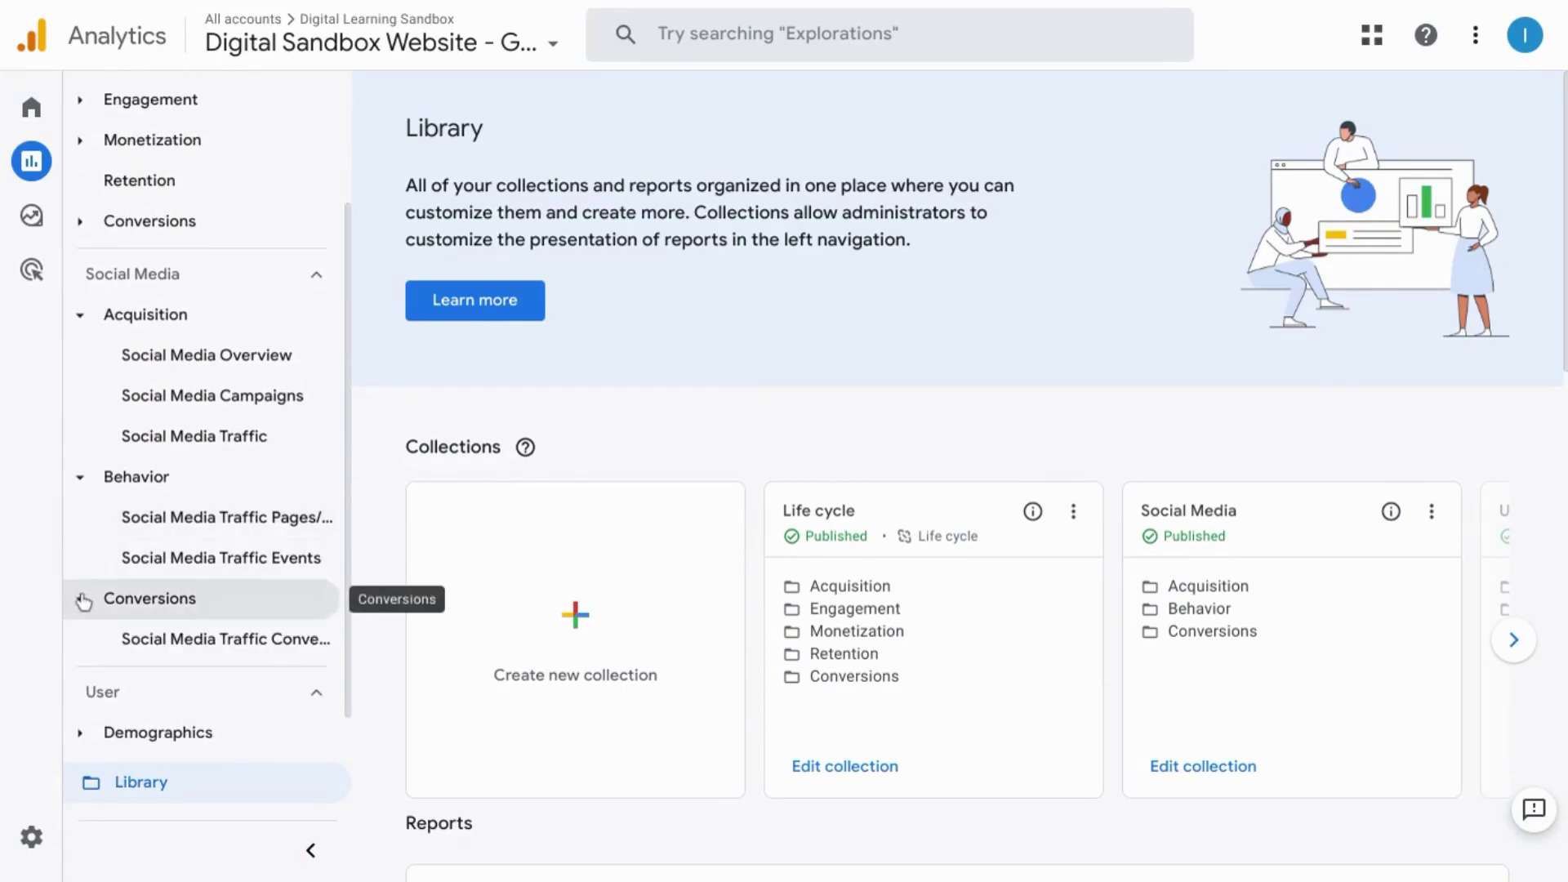
# Step: Review the Social Media Overview and Social Media Campaigns reports in the new collection, and open Social Media Traffic
pyautogui.click(170, 361)
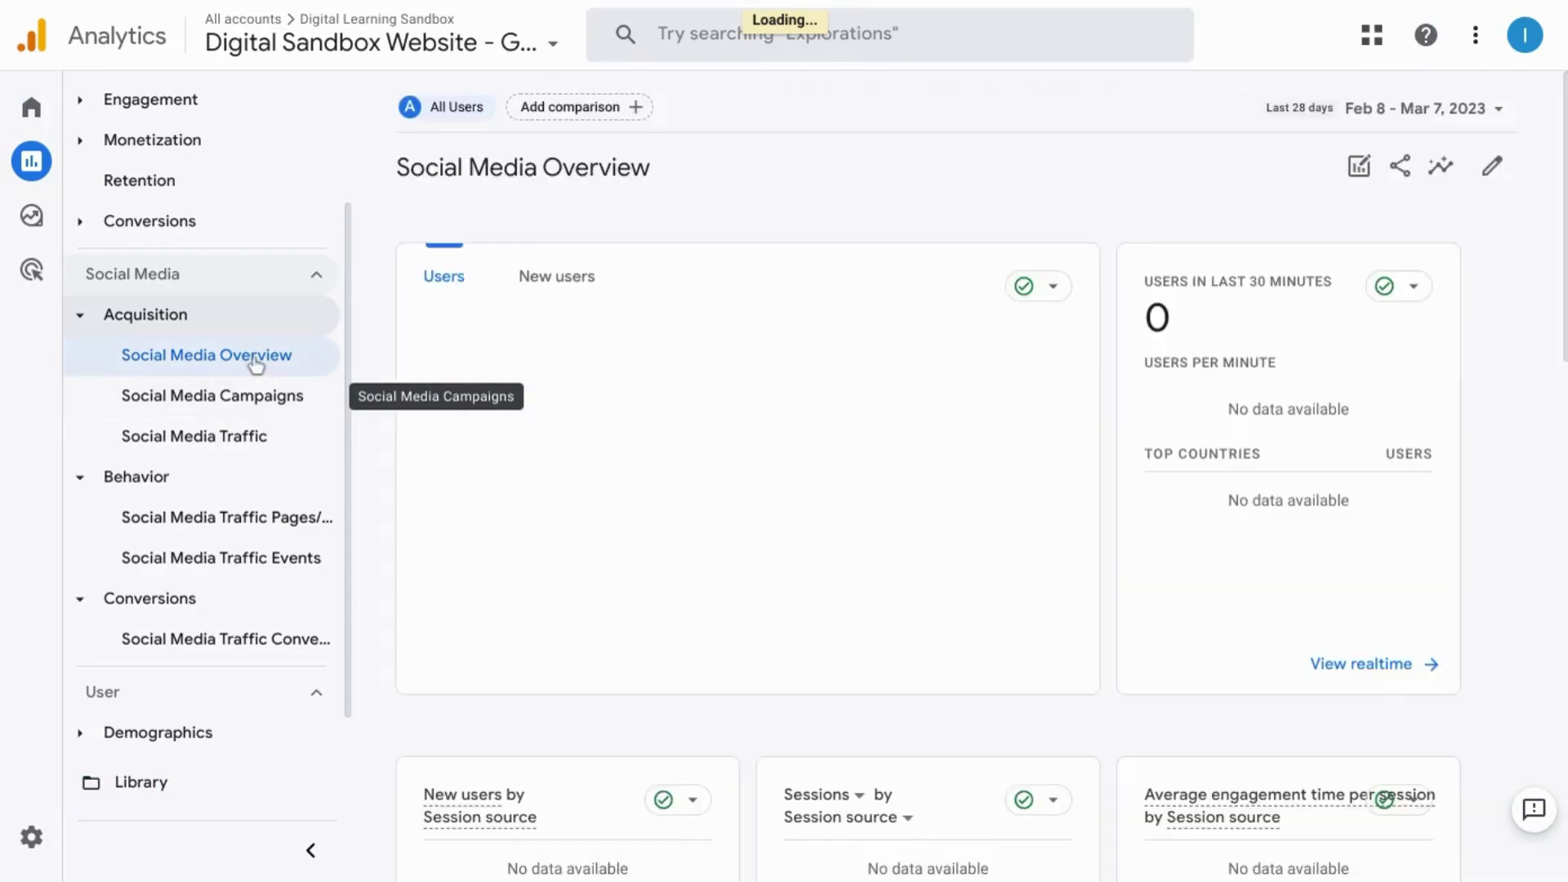
pyautogui.scroll(-7, 426, 446)
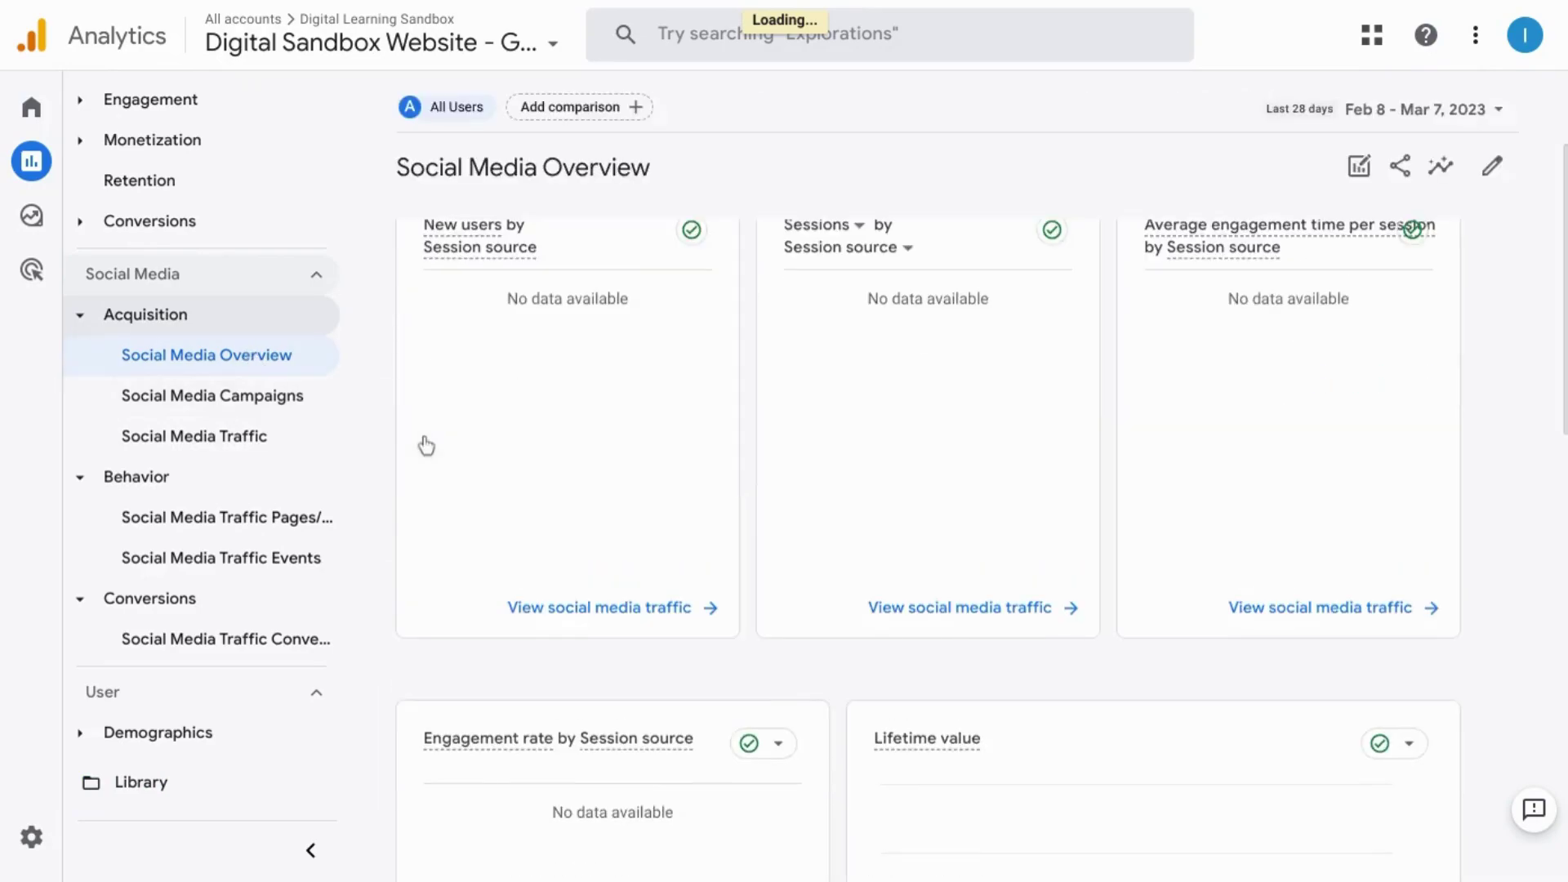
pyautogui.scroll(1, 427, 446)
pyautogui.click(245, 396)
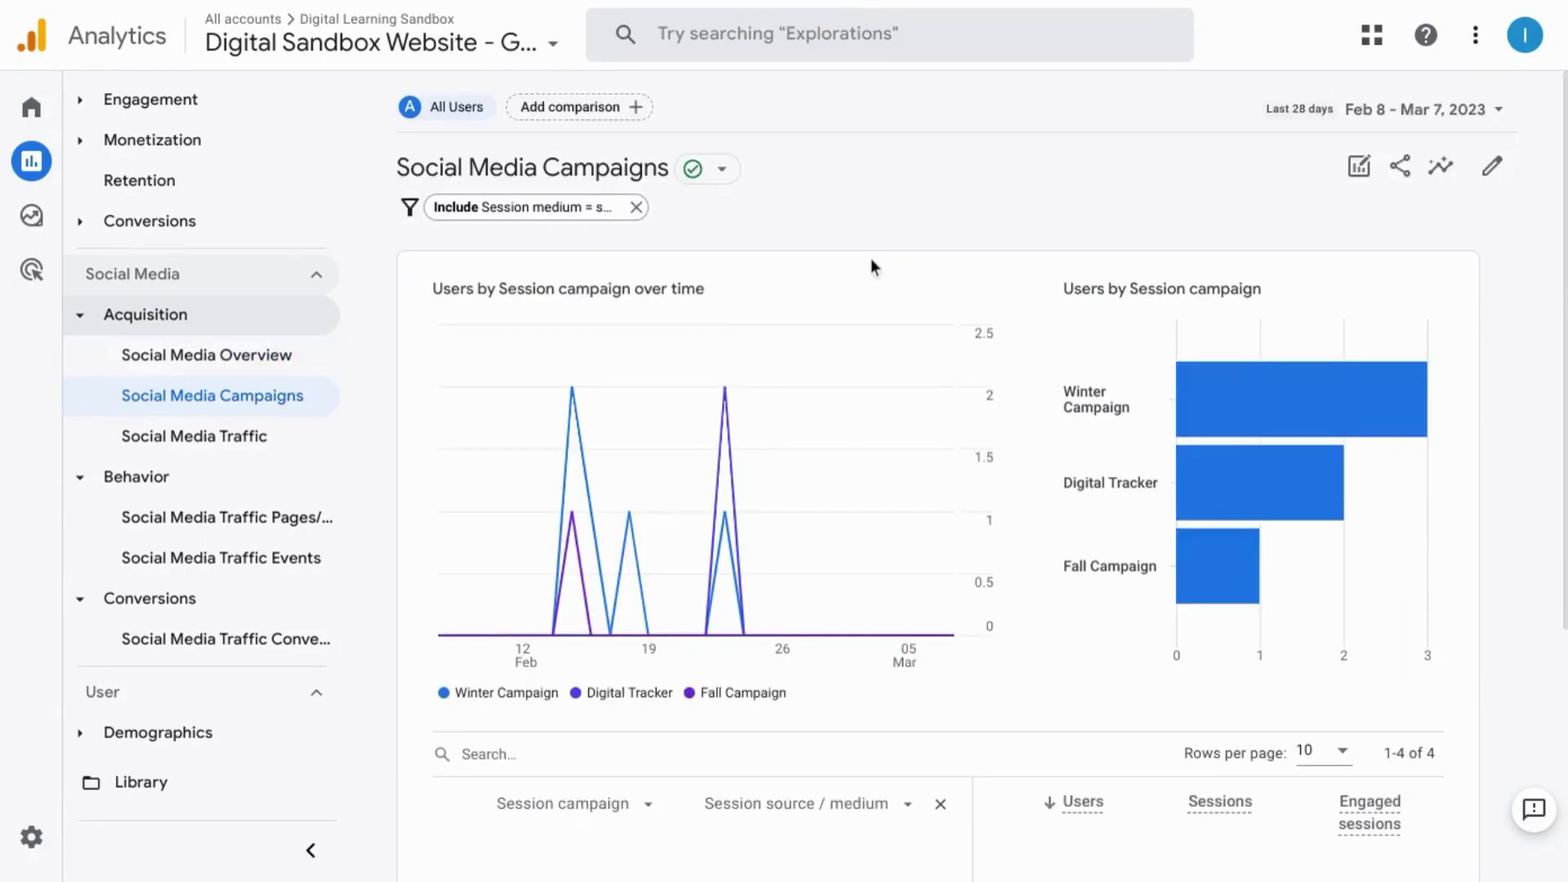
pyautogui.scroll(-2, 871, 258)
pyautogui.scroll(-2, 871, 258)
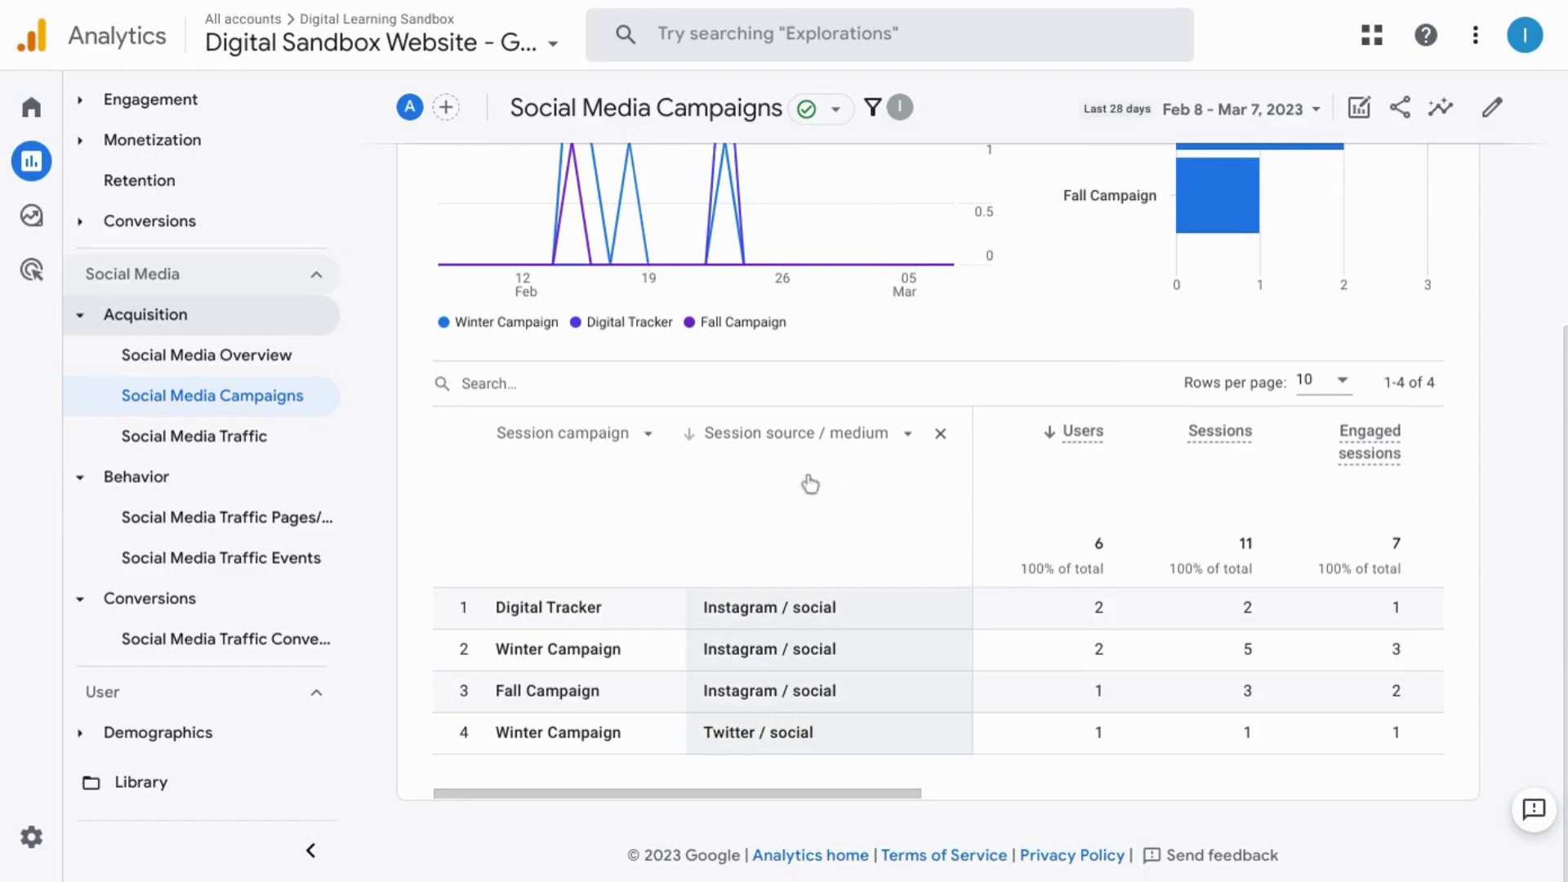
pyautogui.click(262, 444)
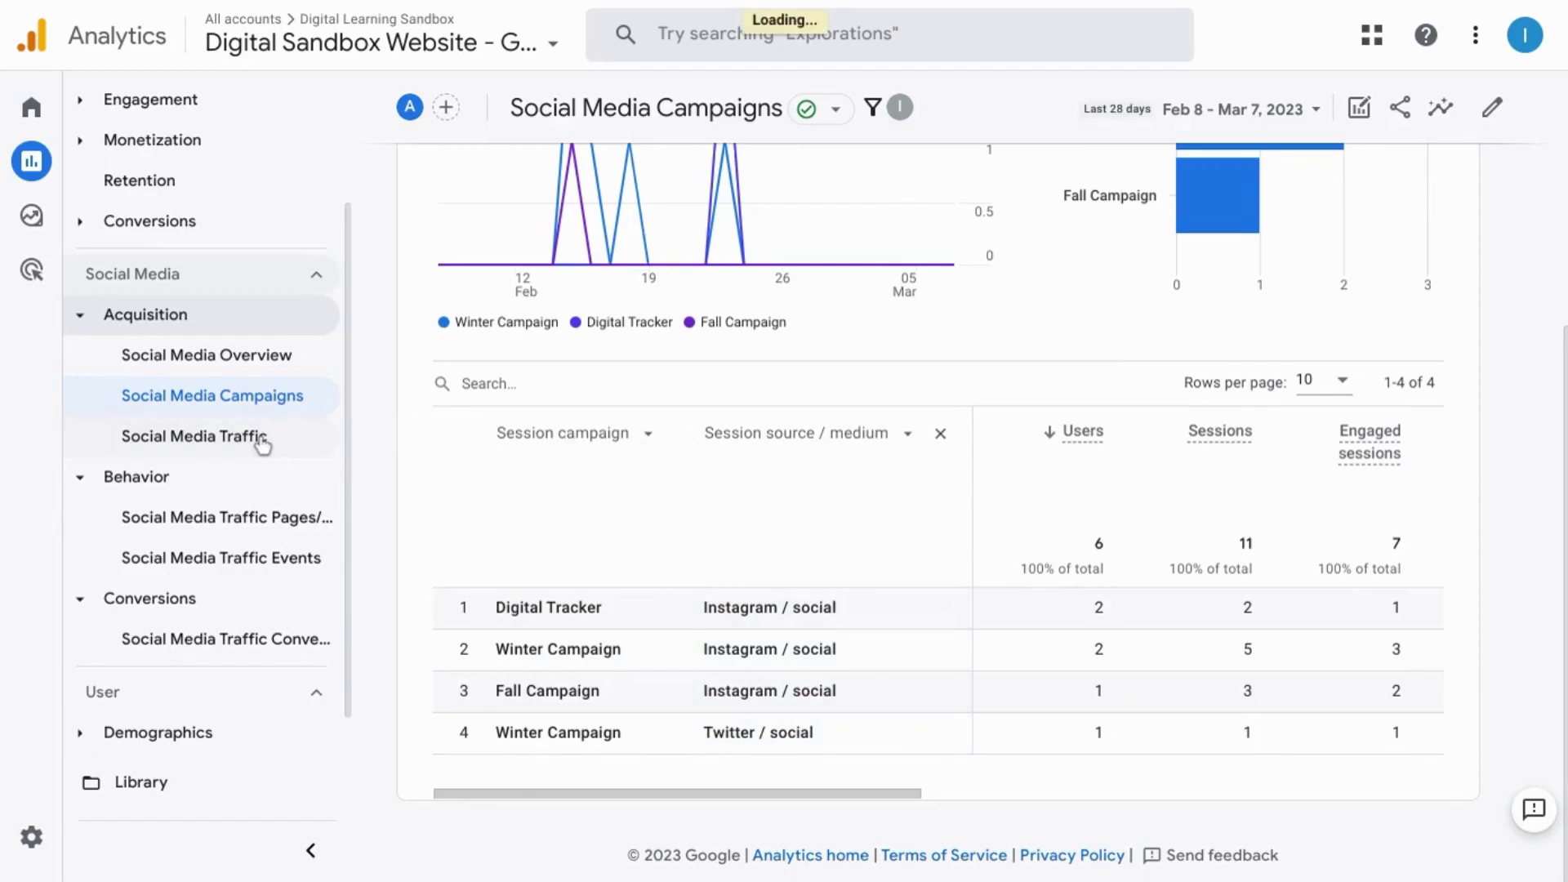